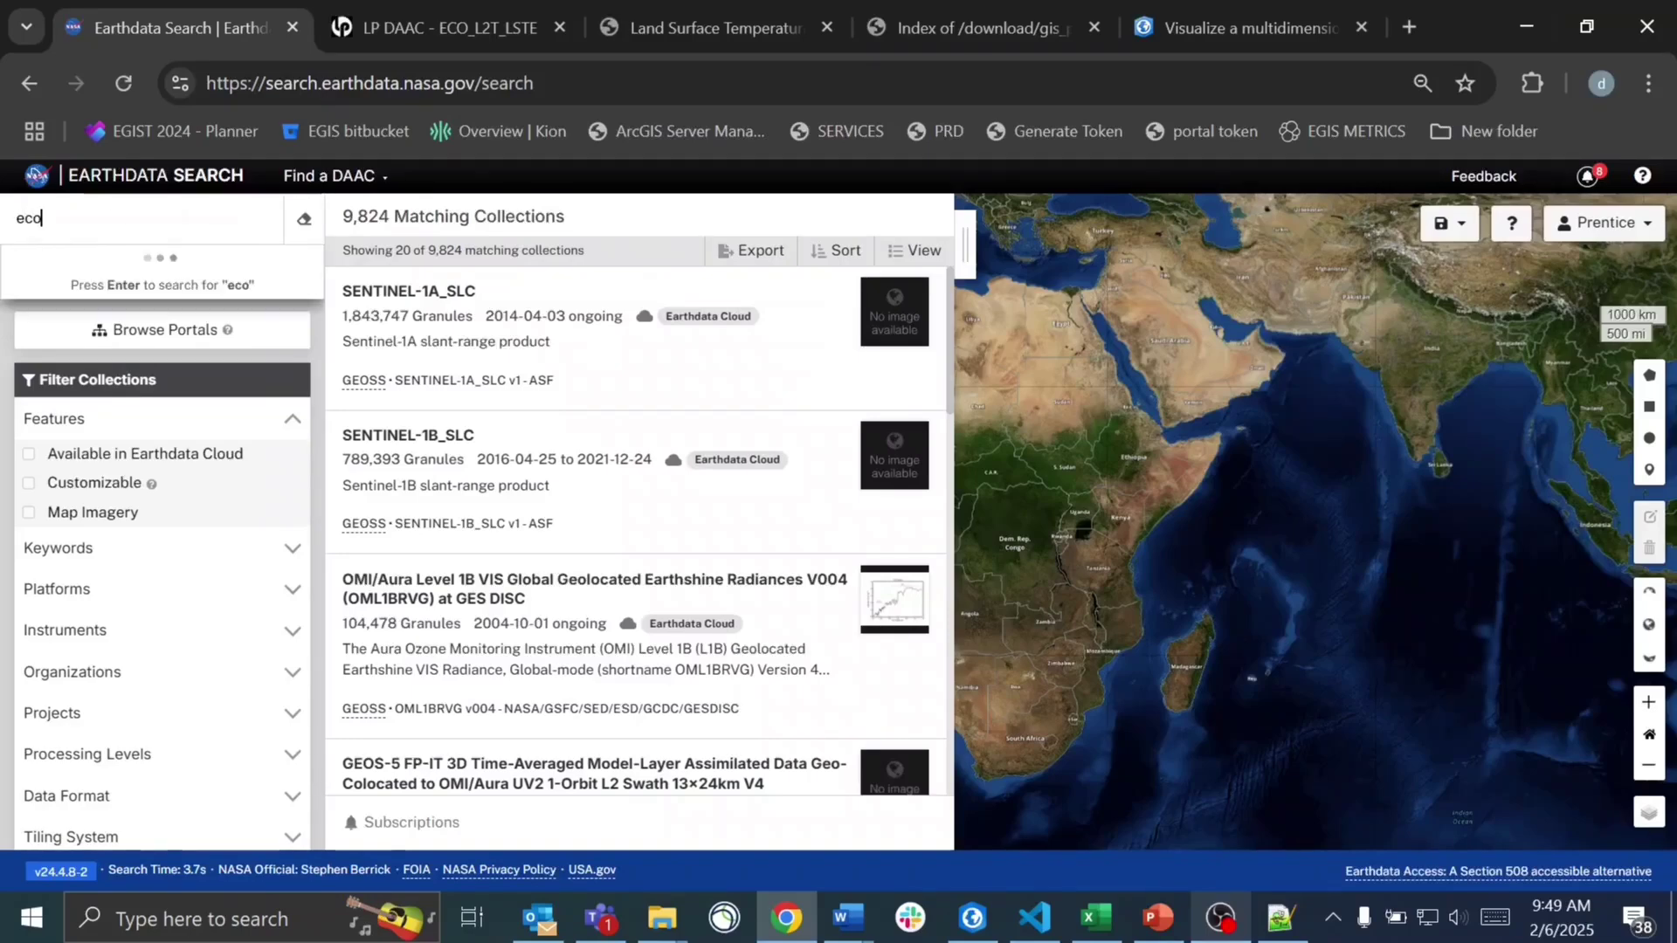
- Search the data collections for "ecostress"
type("tres")
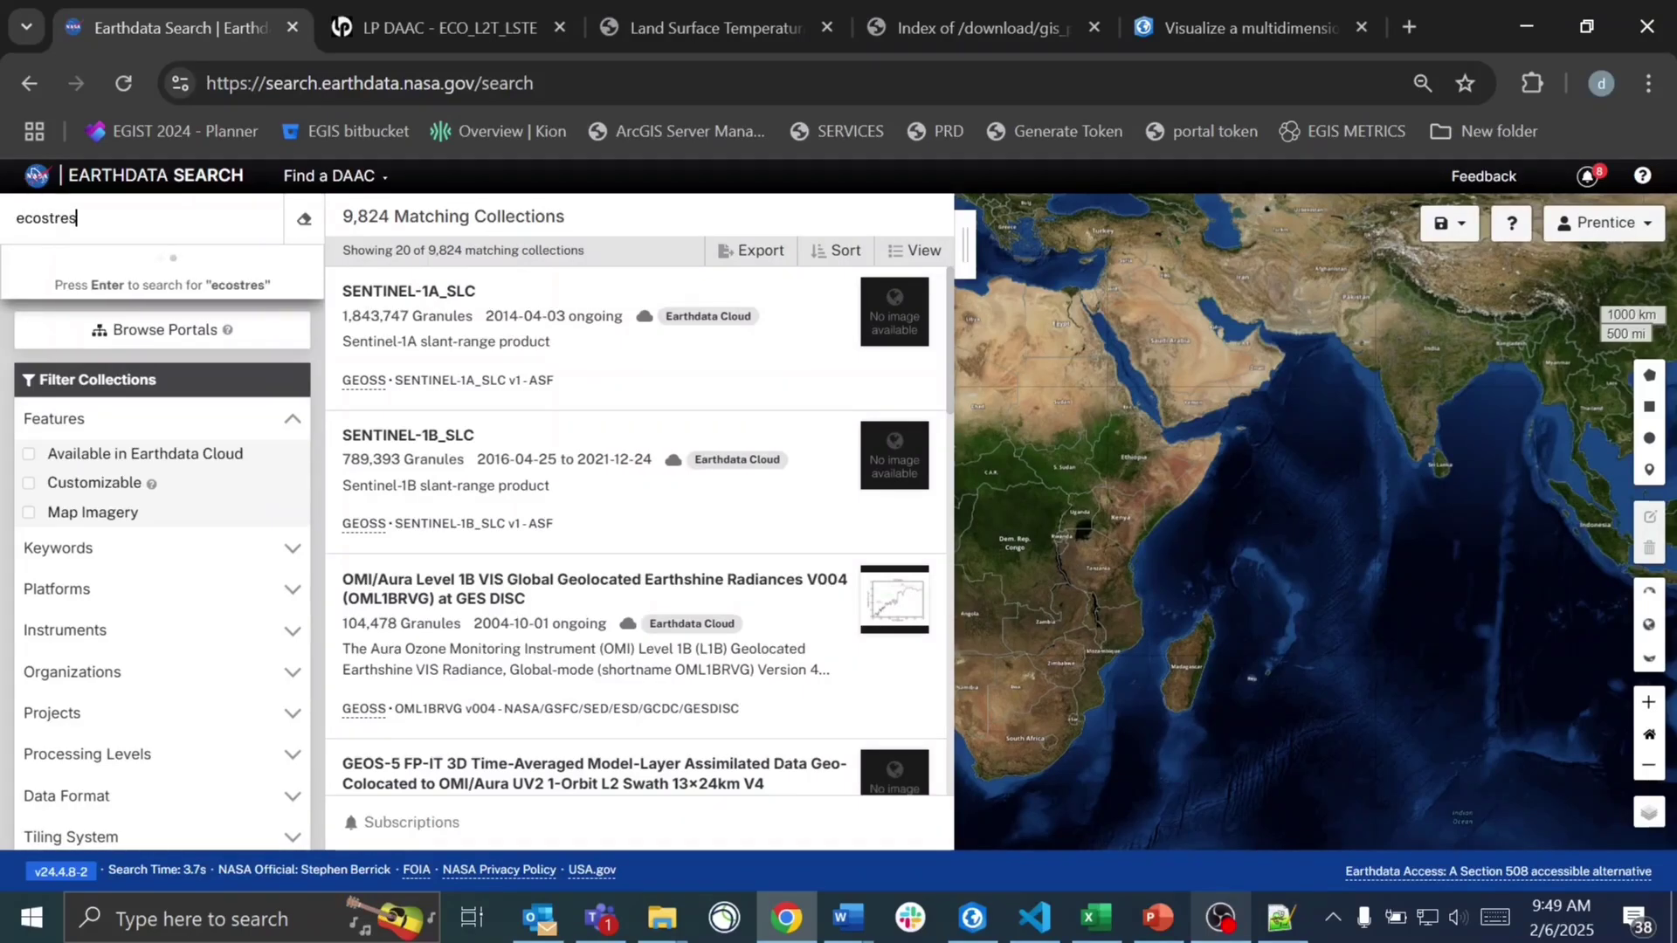
type("s")
key("Return")
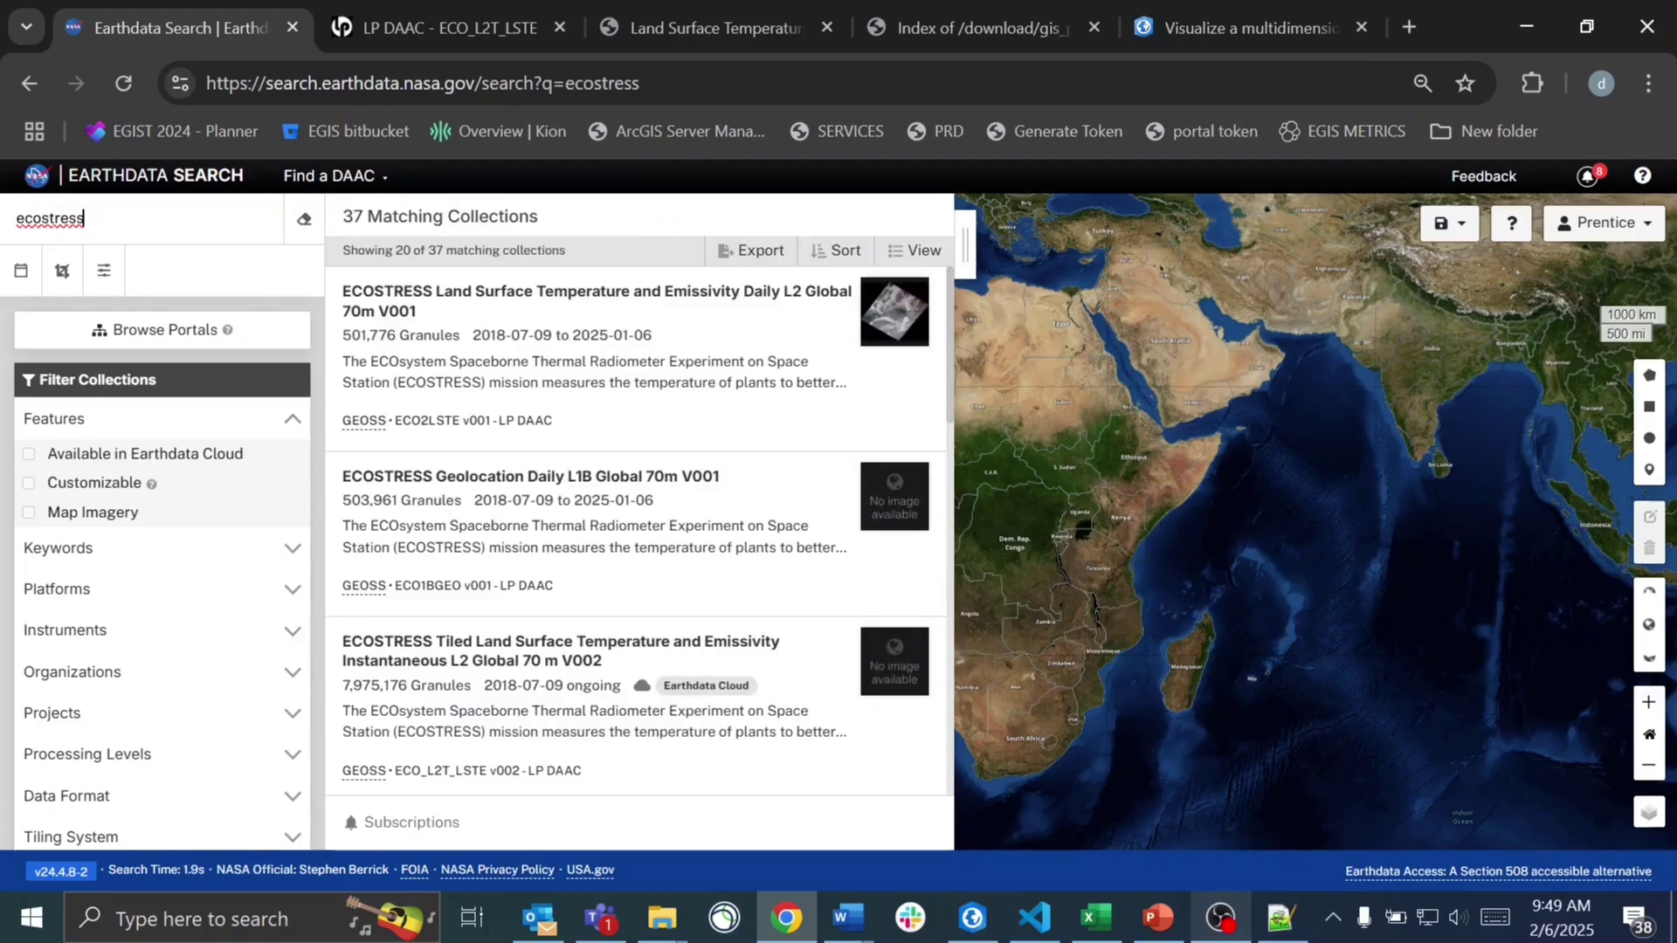
left_click(33, 276)
left_click(126, 347)
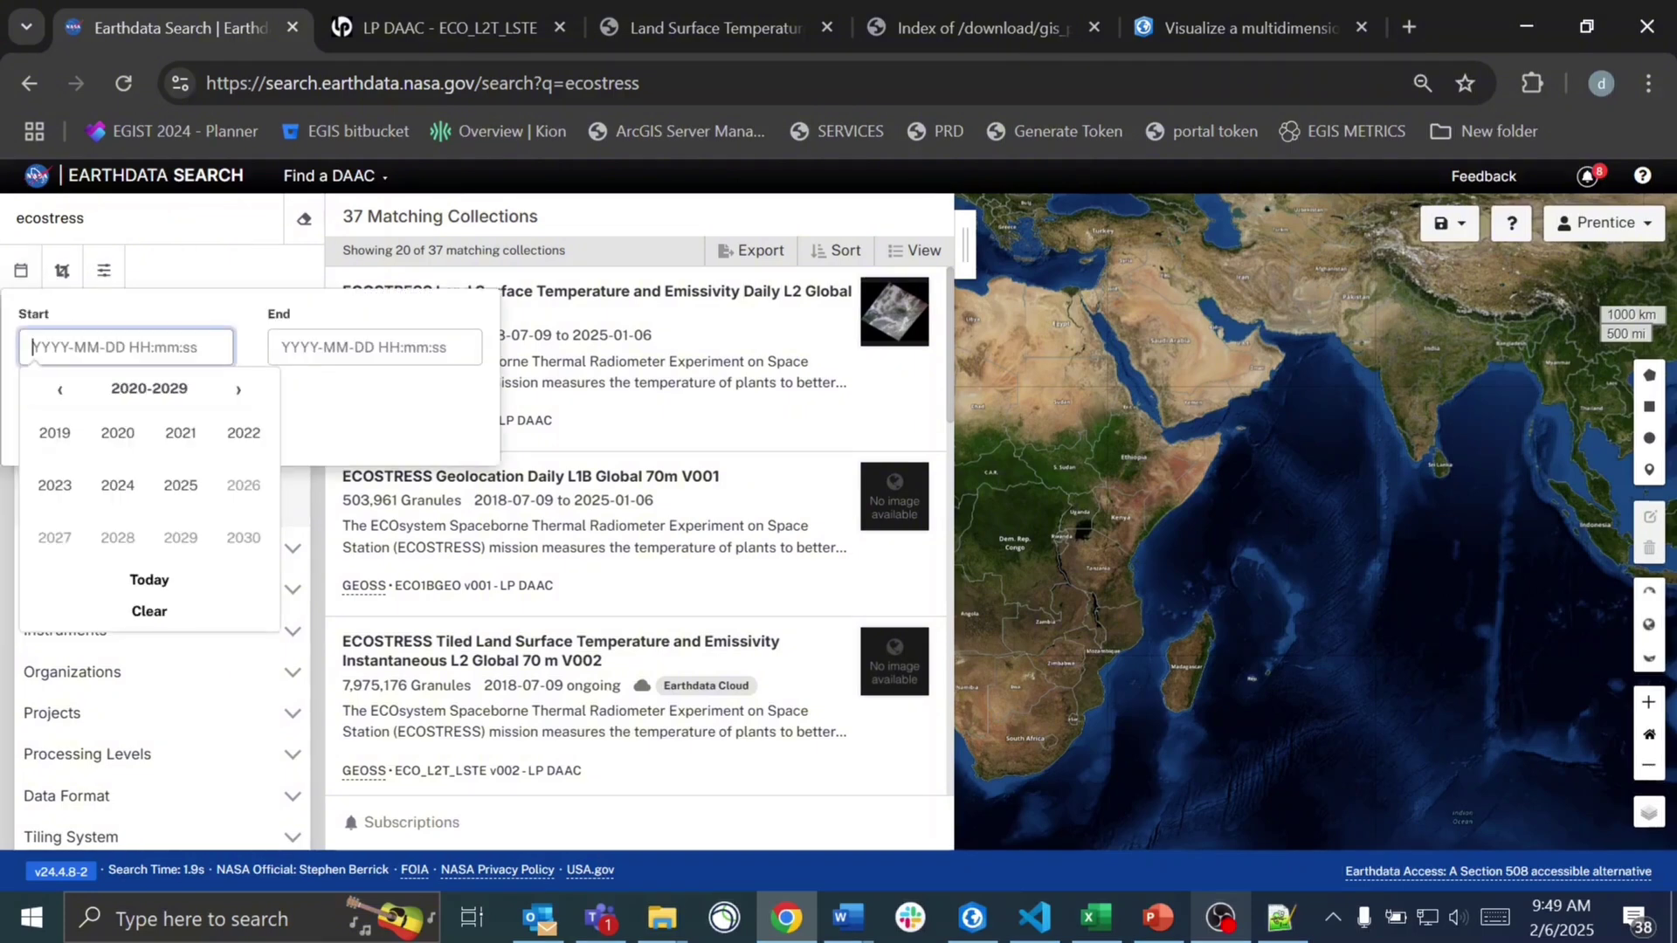
left_click(172, 472)
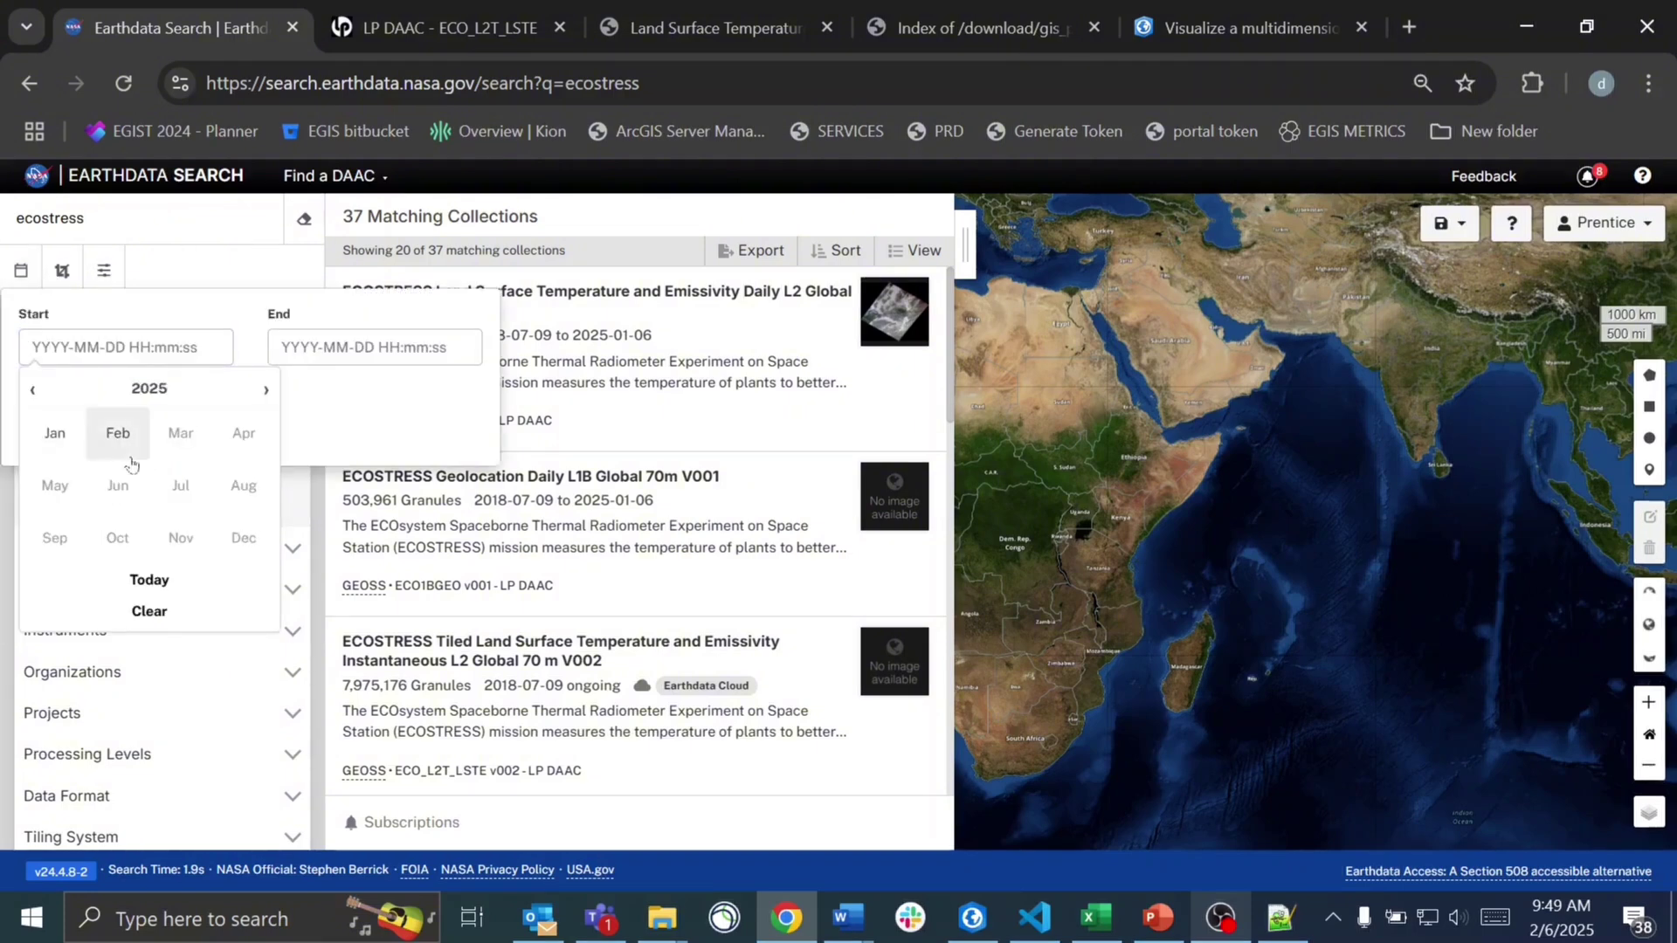
left_click(55, 434)
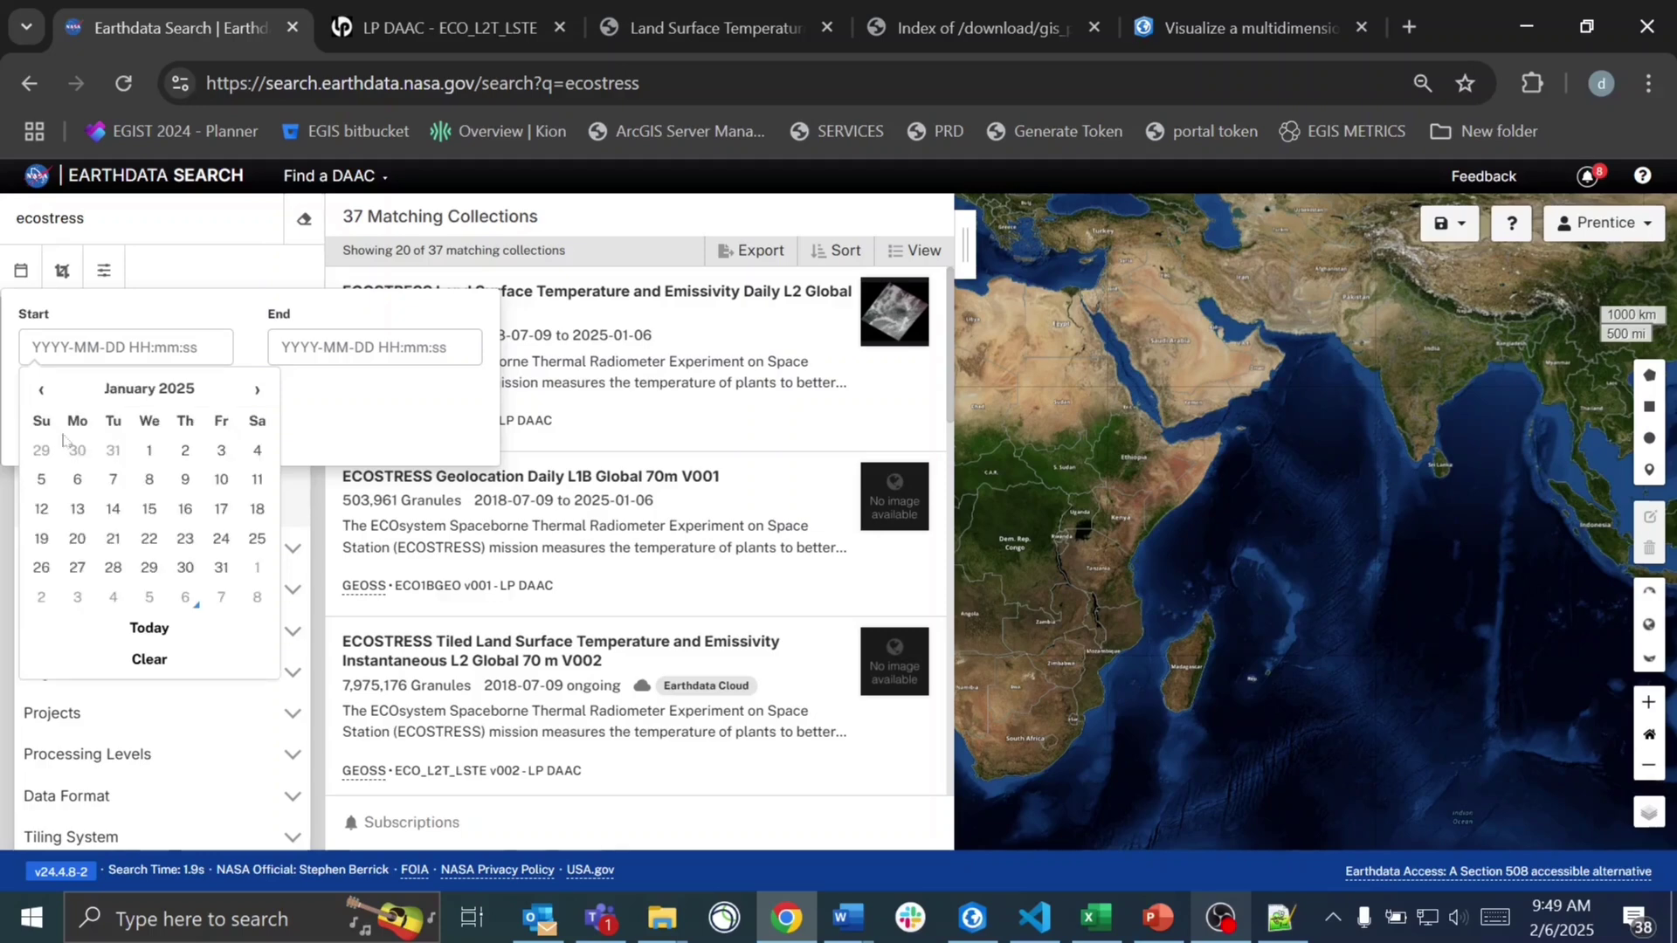
left_click(149, 482)
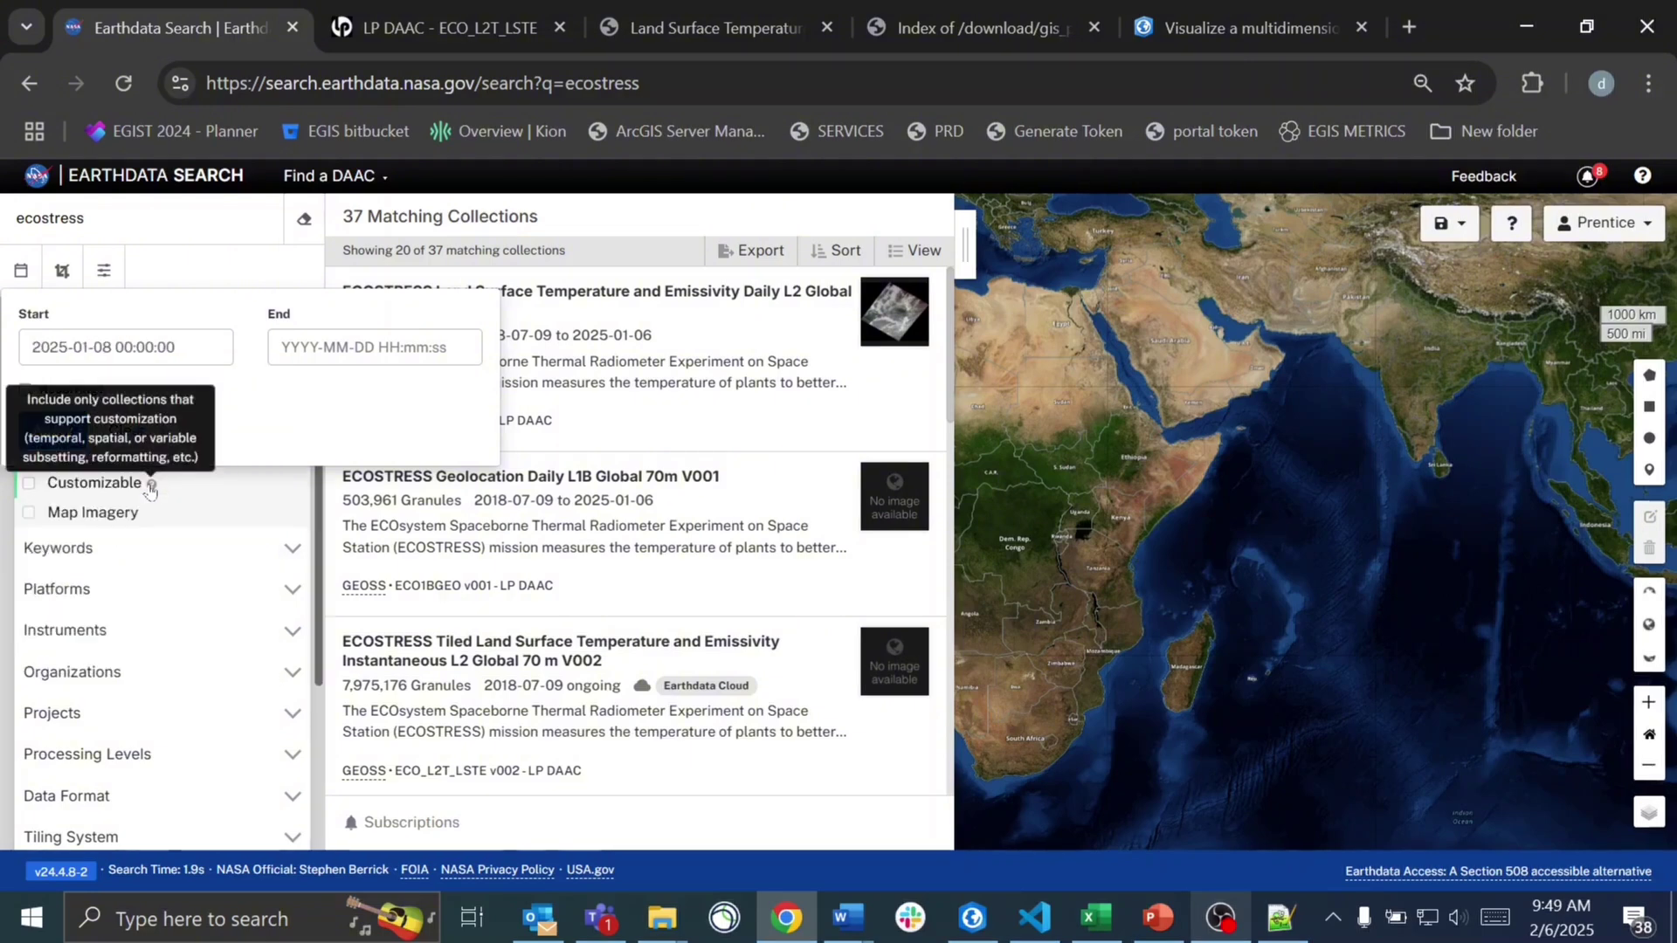
left_click(375, 347)
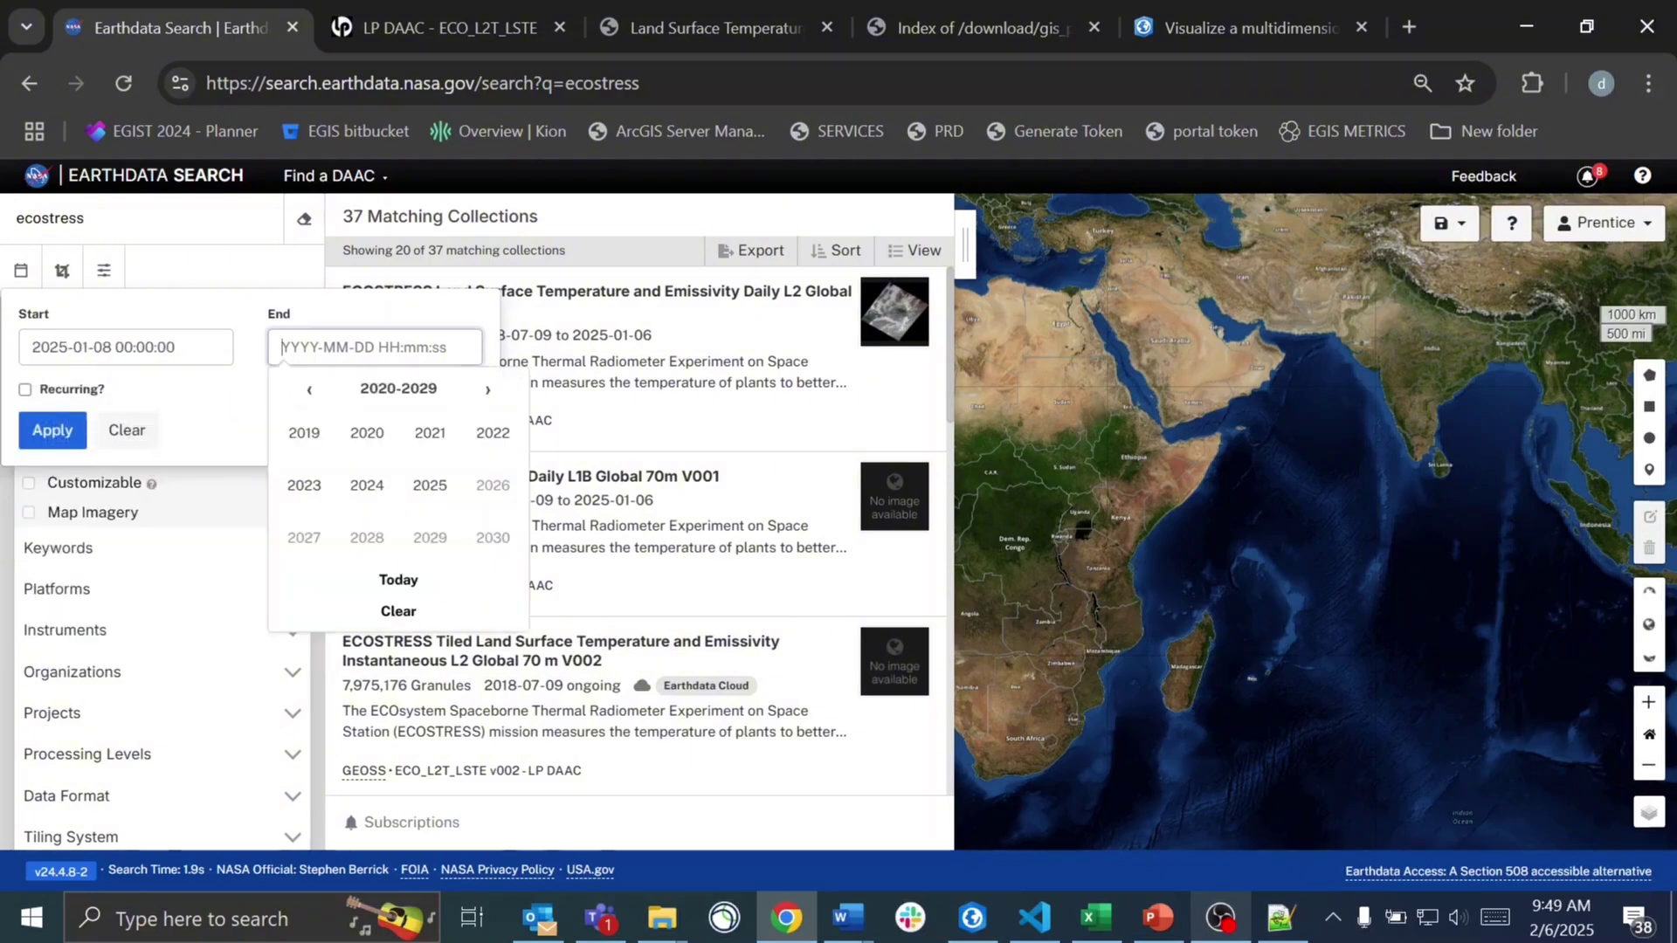
left_click(430, 482)
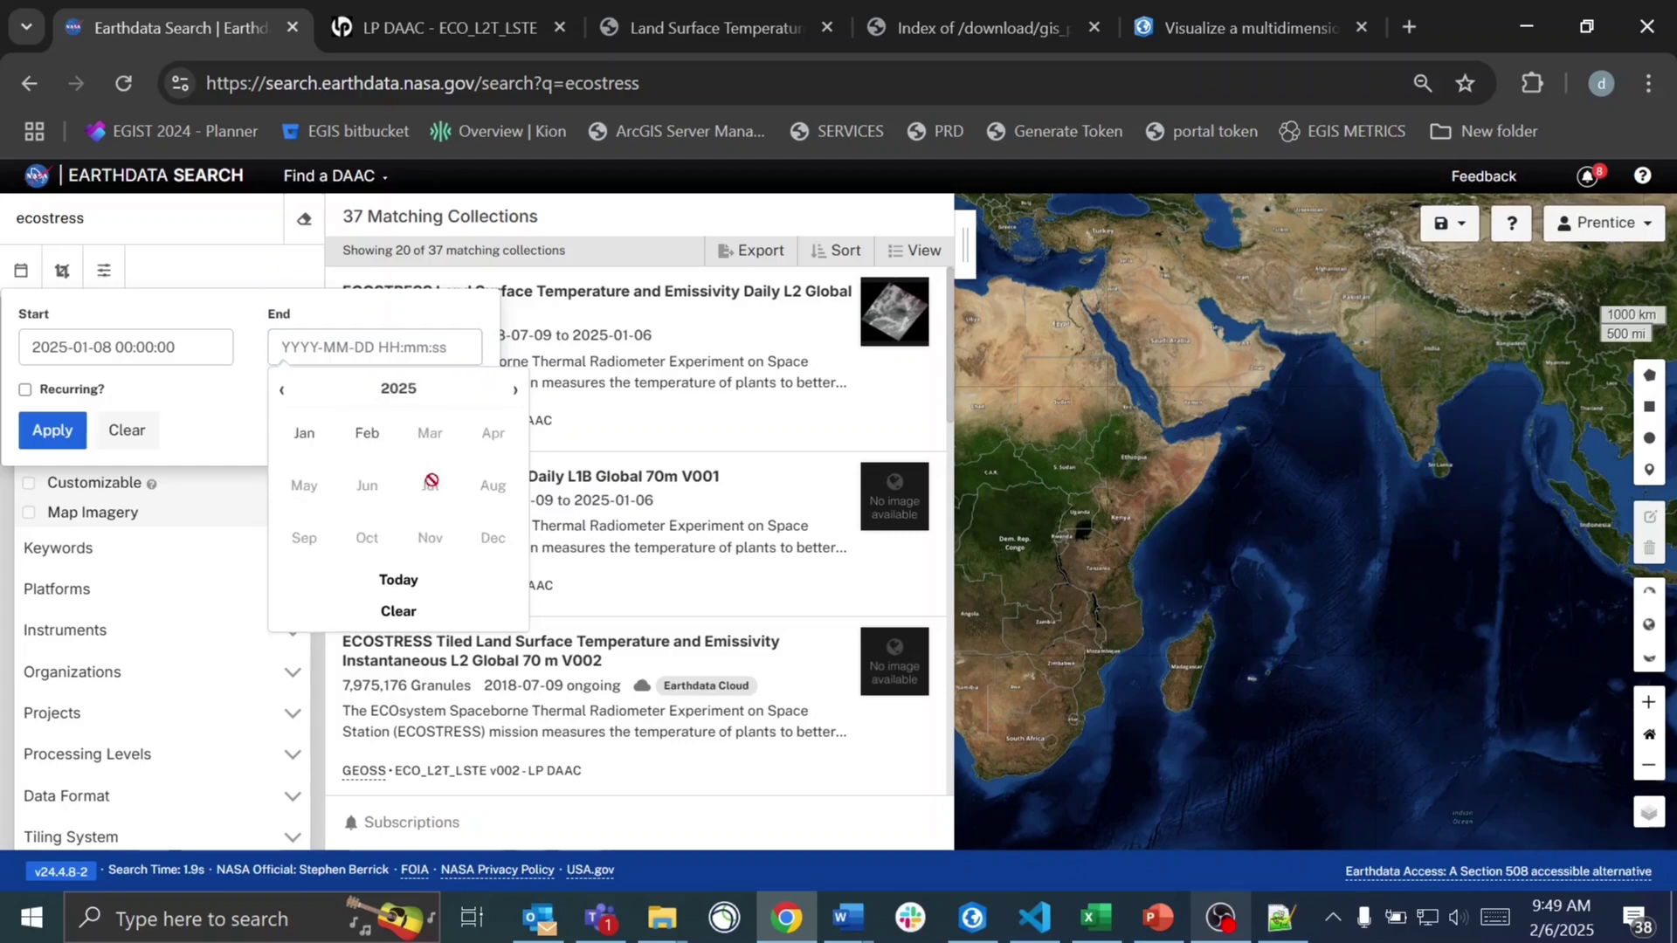
left_click(304, 432)
left_click(508, 482)
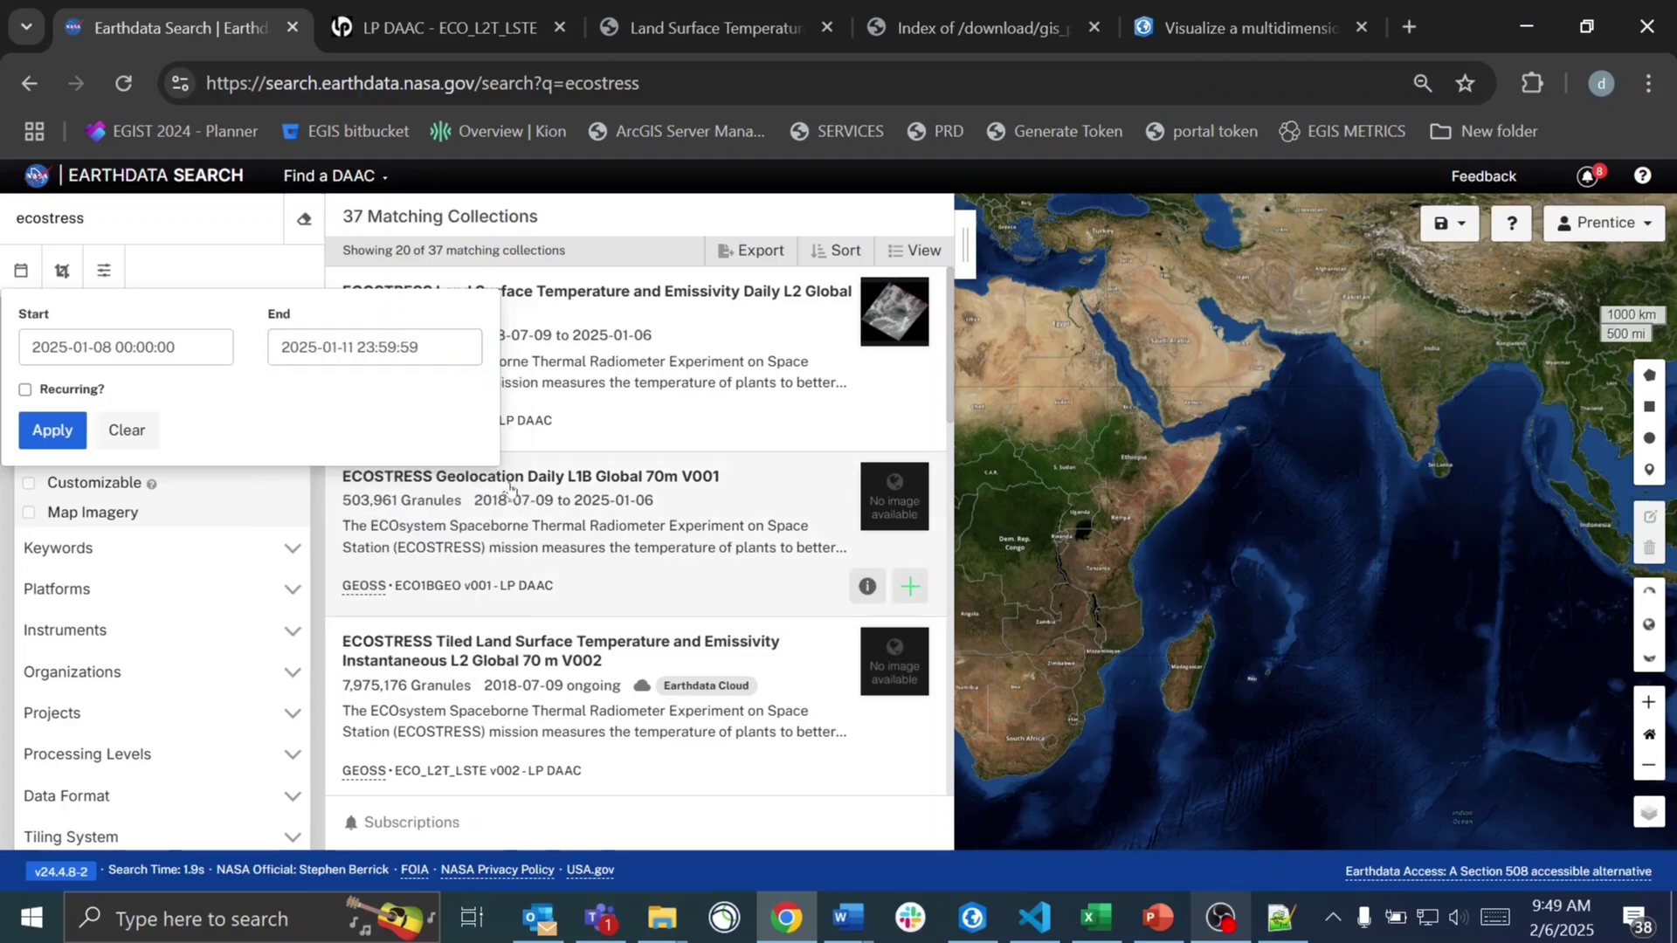
left_click(75, 428)
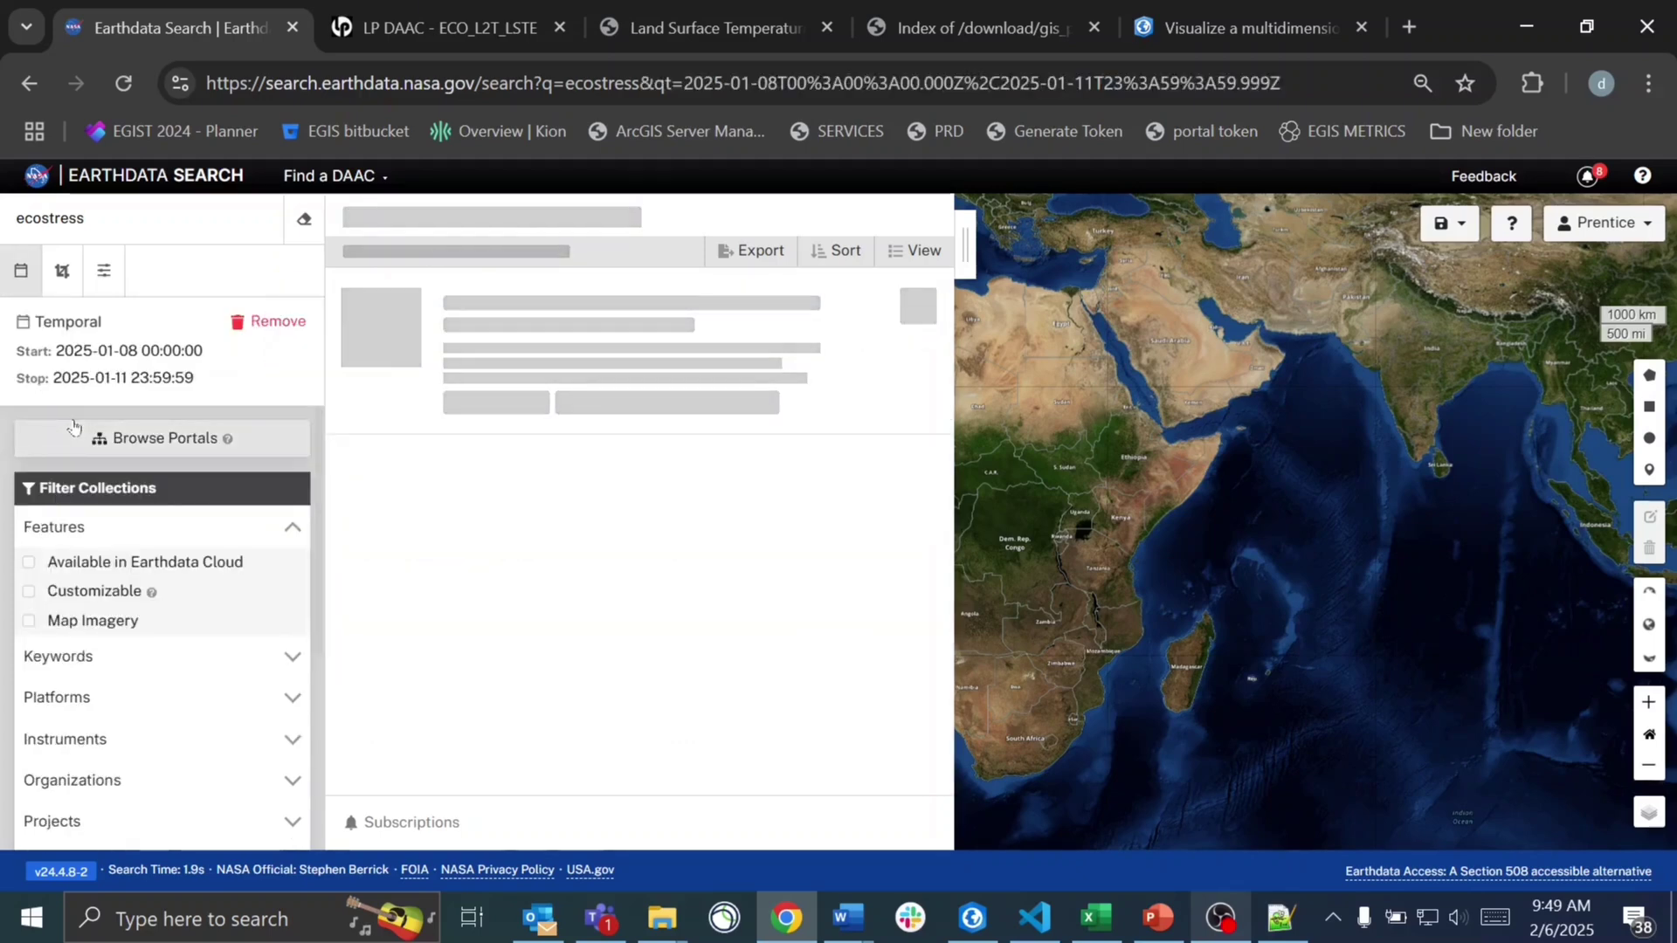
- Filter the collections to the Cloud Optimized GeoTIFF (COG) data format and open ECOSTRESS Tiled Land Surface Temperature and Emissivity Instantaneous L2 Global 70 m V002
scroll(128, 714, "down", 3)
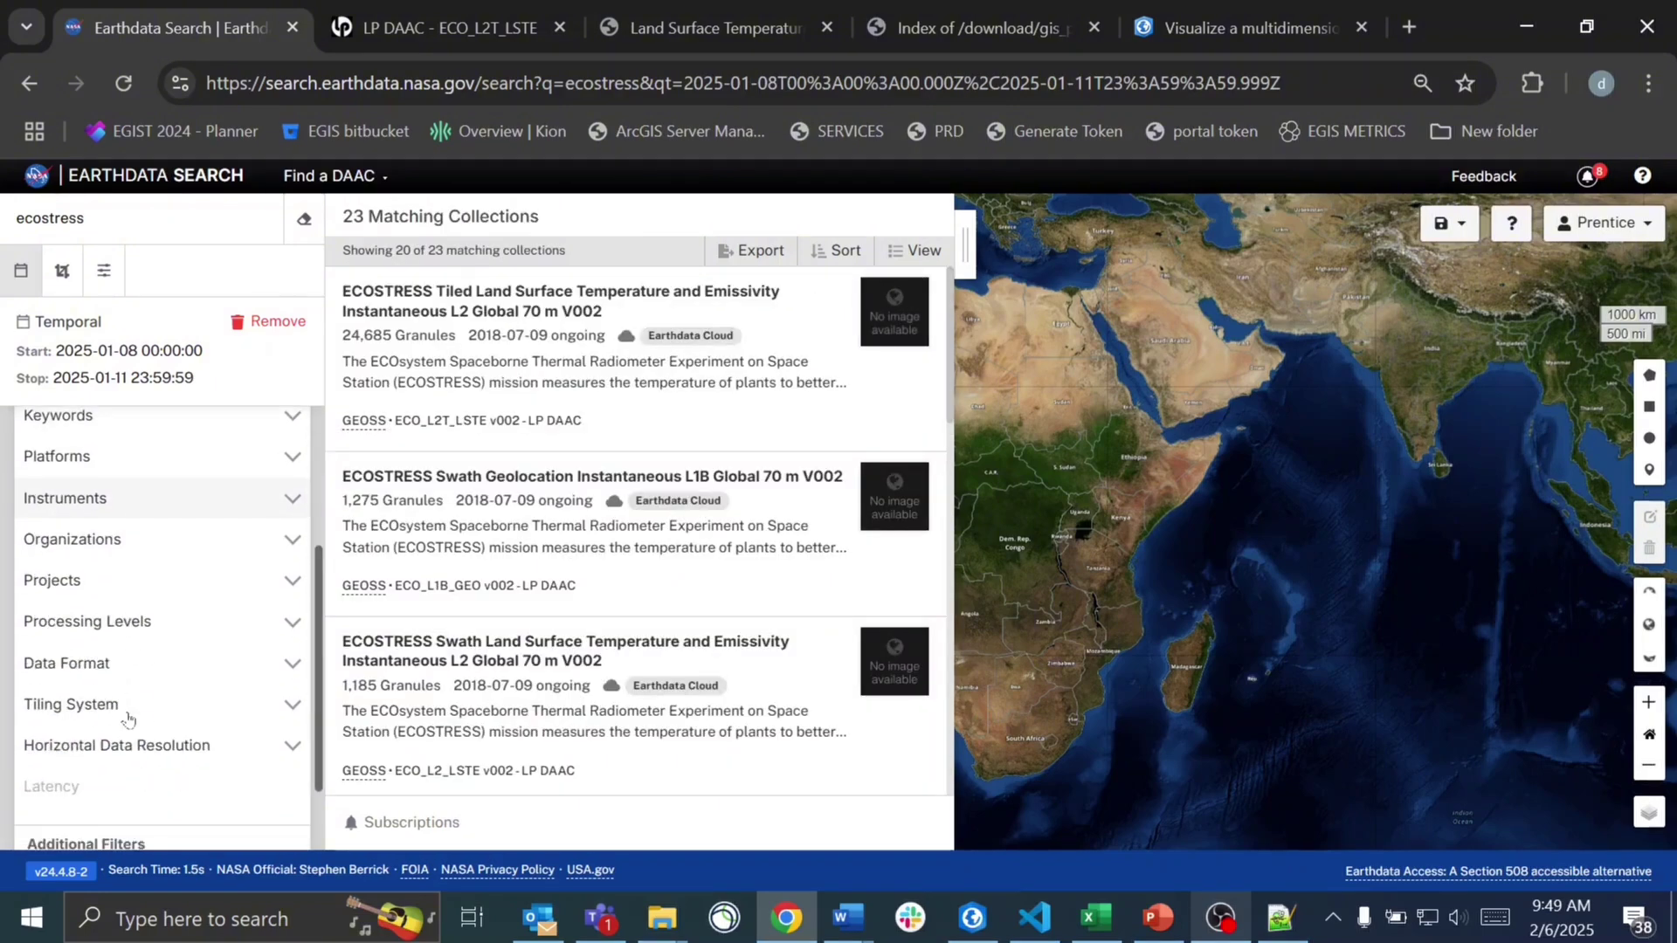
left_click(135, 666)
left_click(169, 703)
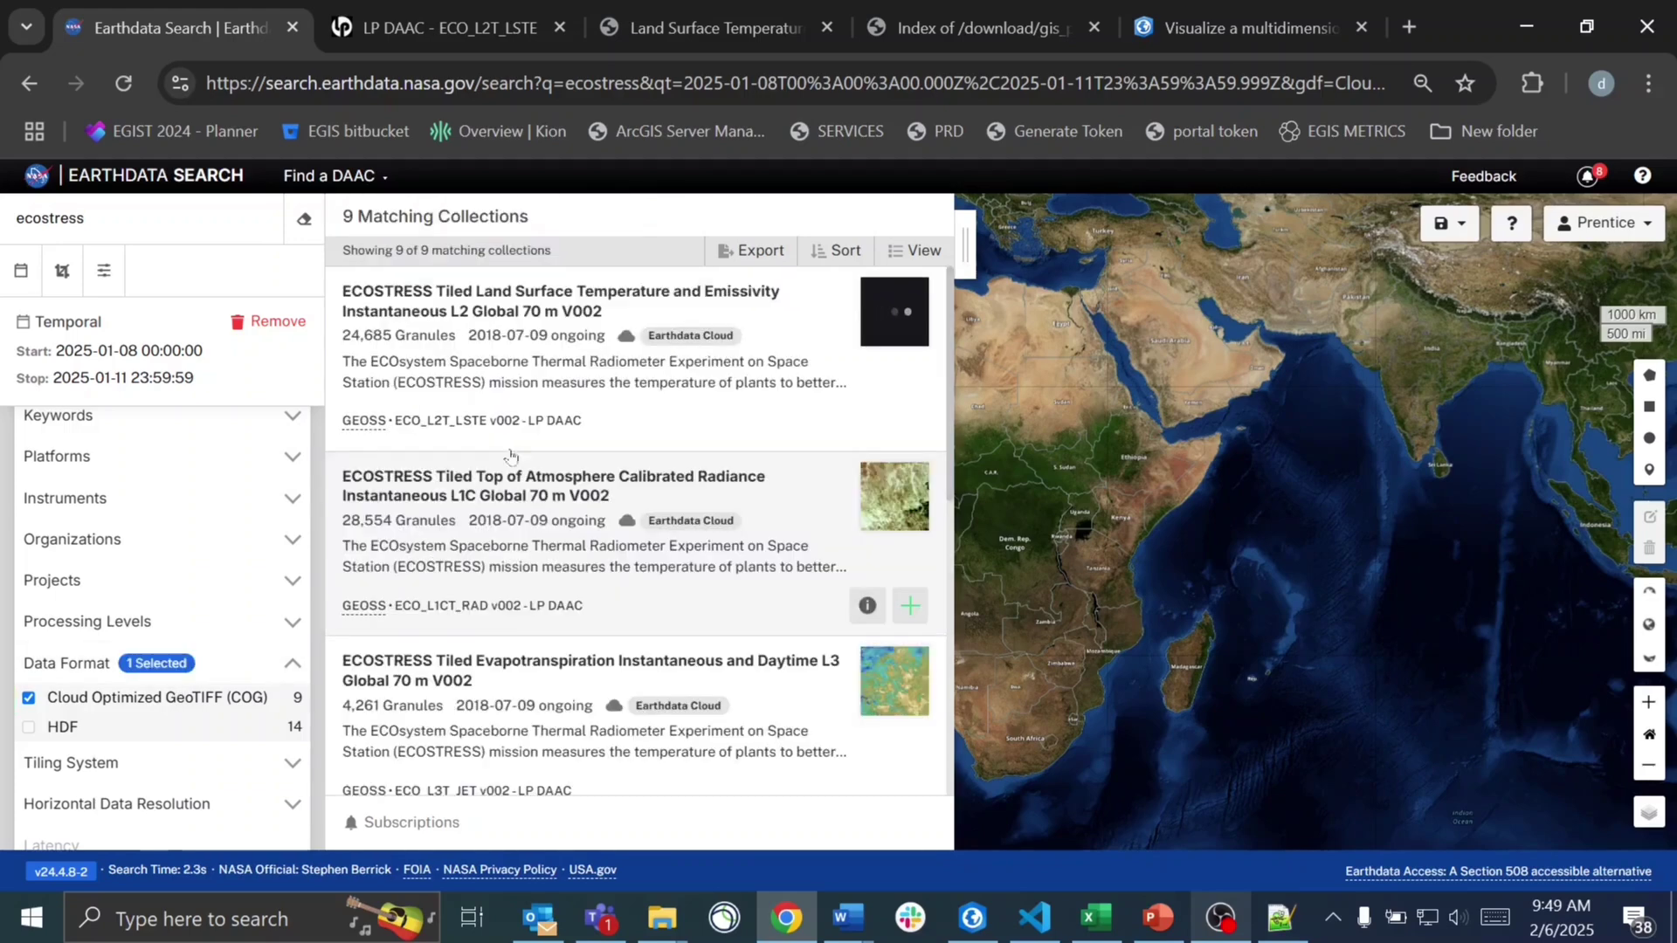
left_click(600, 378)
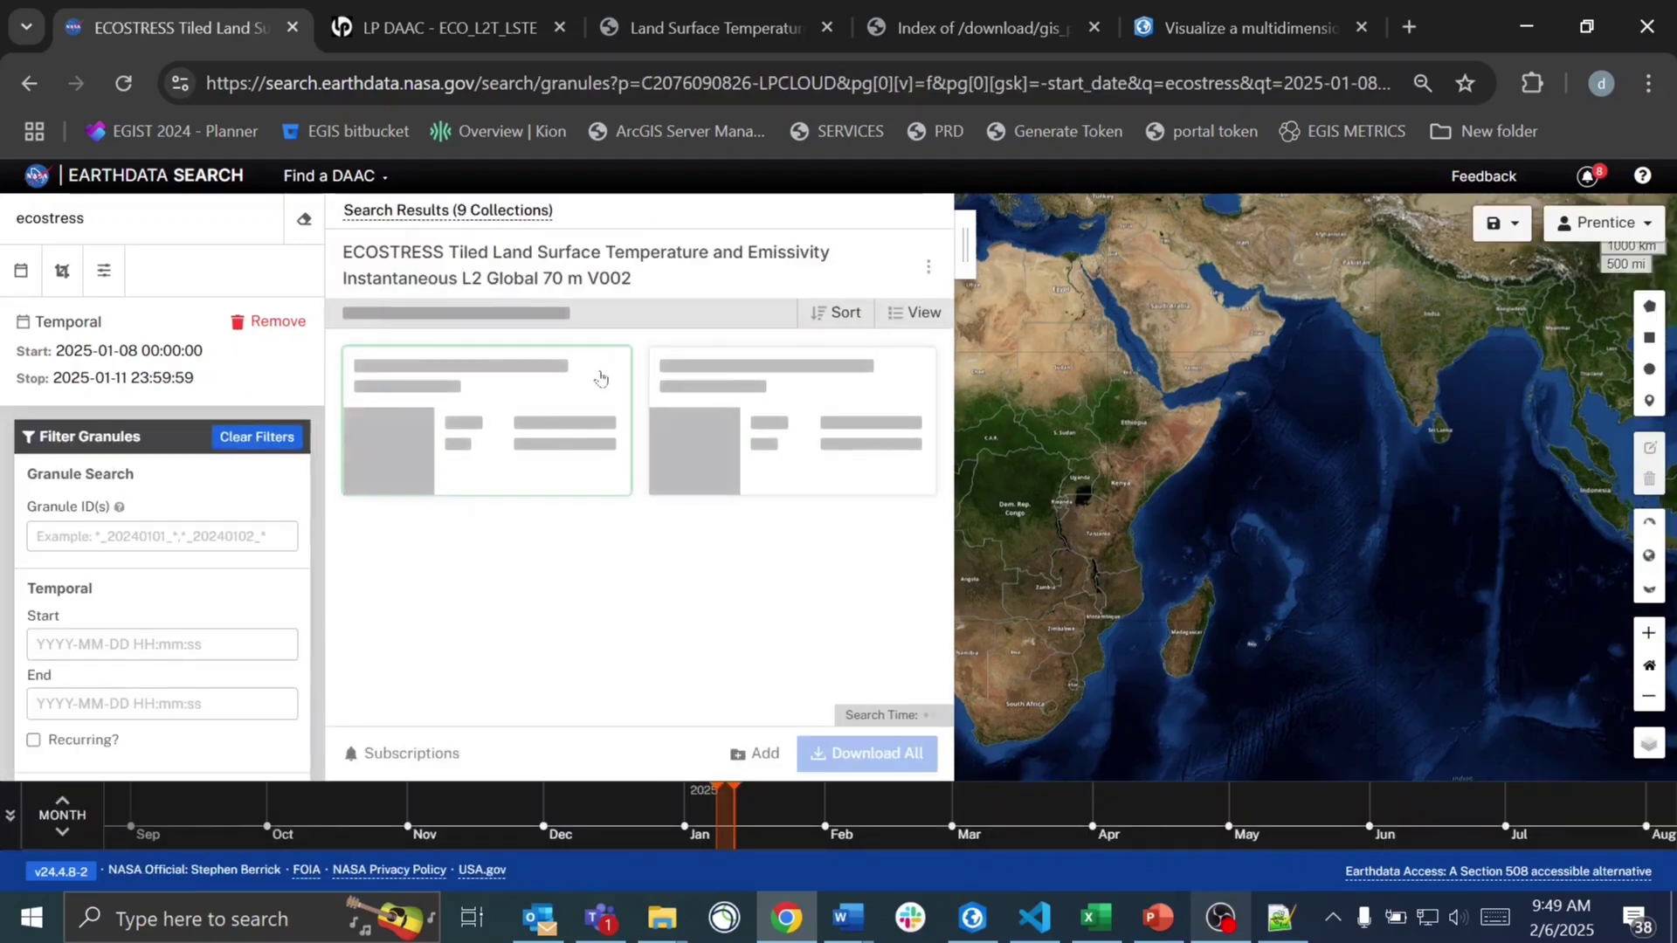
- Draw a rectangular spatial filter over the Los Angeles area, from about 33.14, -118.69 in the southwest to about 34.49, -116.47 in the northeast
left_click_drag(1040, 307, 1545, 599)
left_click_drag(1058, 392, 1319, 549)
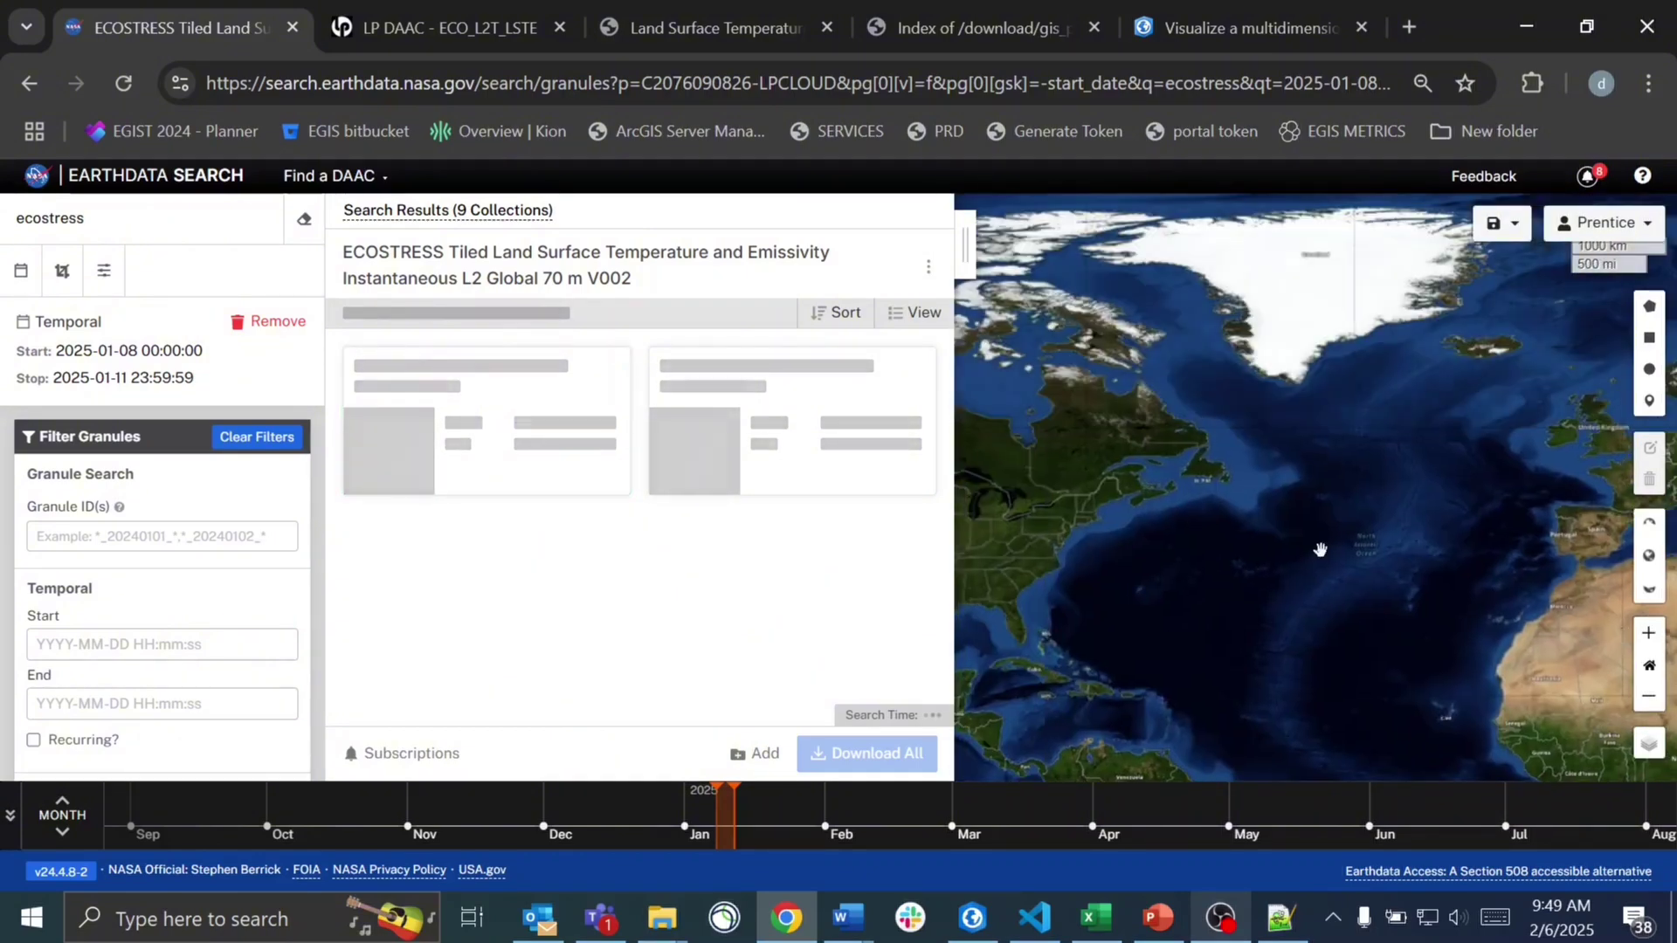
left_click_drag(1004, 542, 1093, 570)
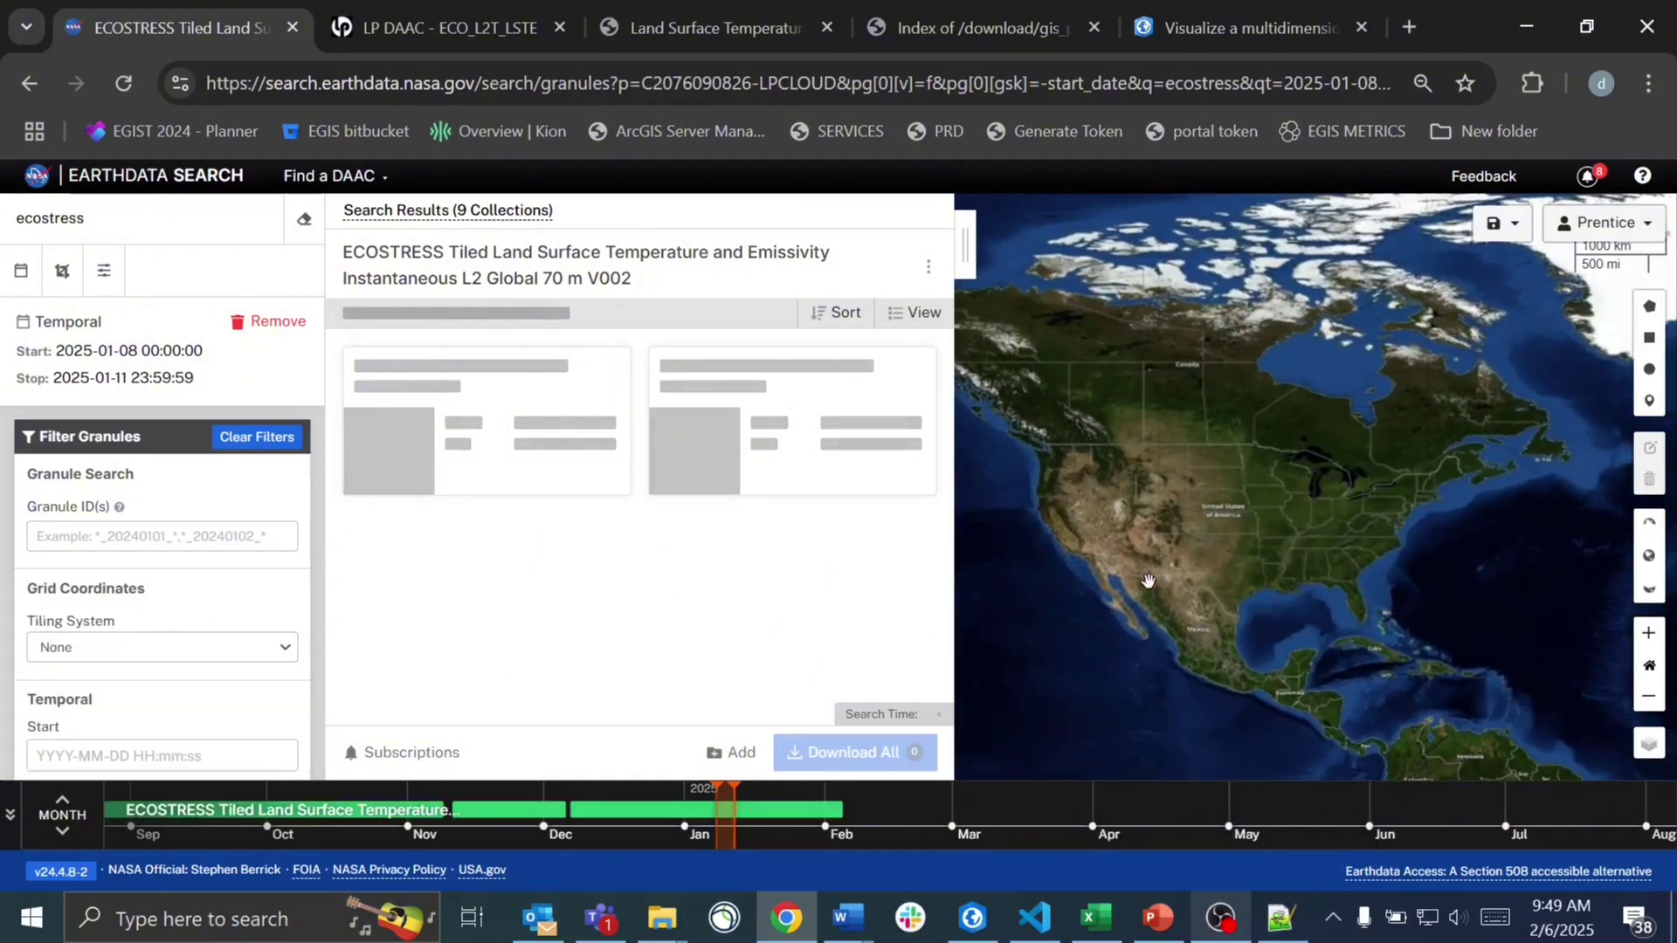
scroll(1093, 570, "up", 1)
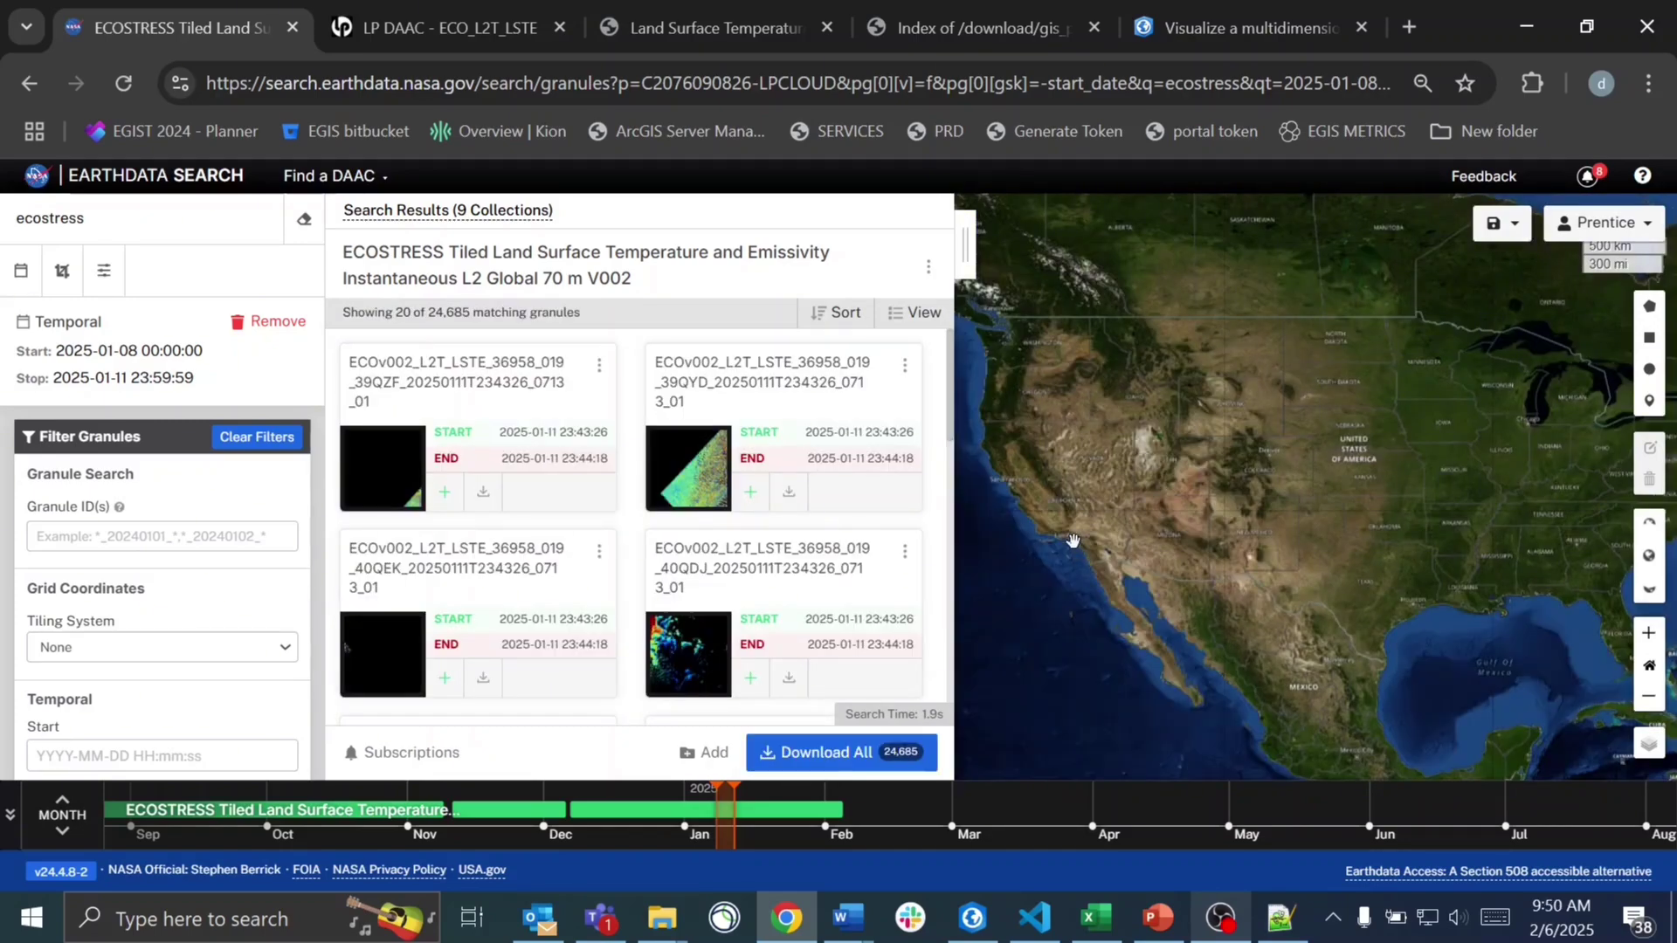
scroll(1073, 541, "up", 1)
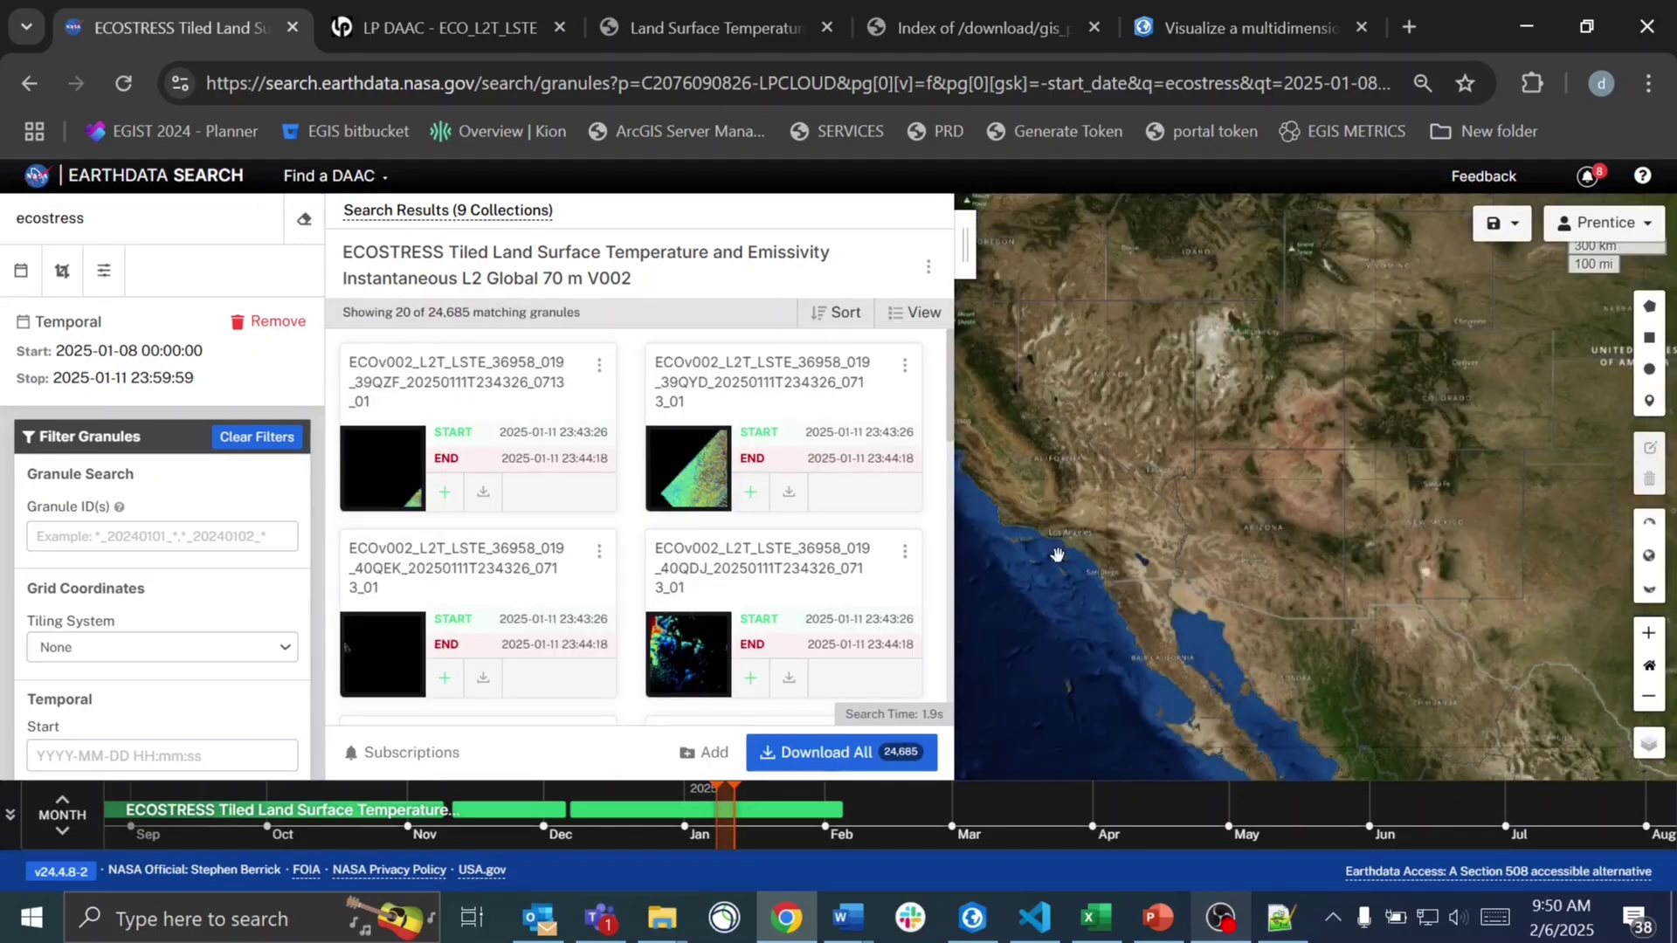
left_click_drag(1072, 554, 1200, 565)
scroll(1200, 565, "up", 1)
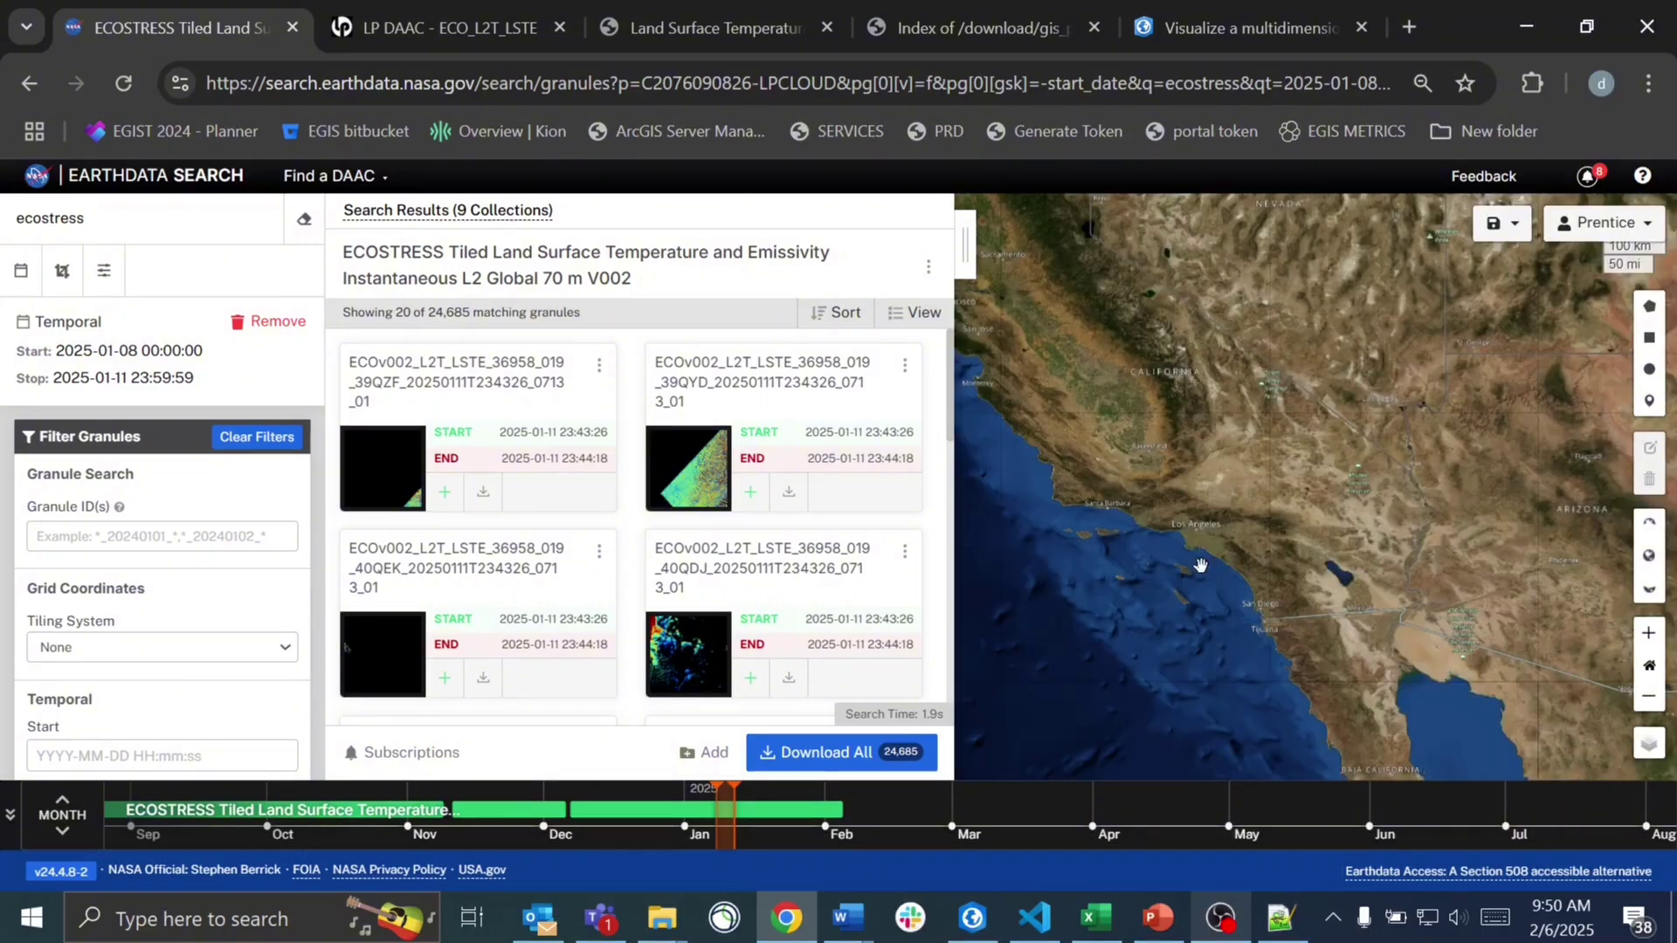
left_click_drag(1200, 565, 1247, 571)
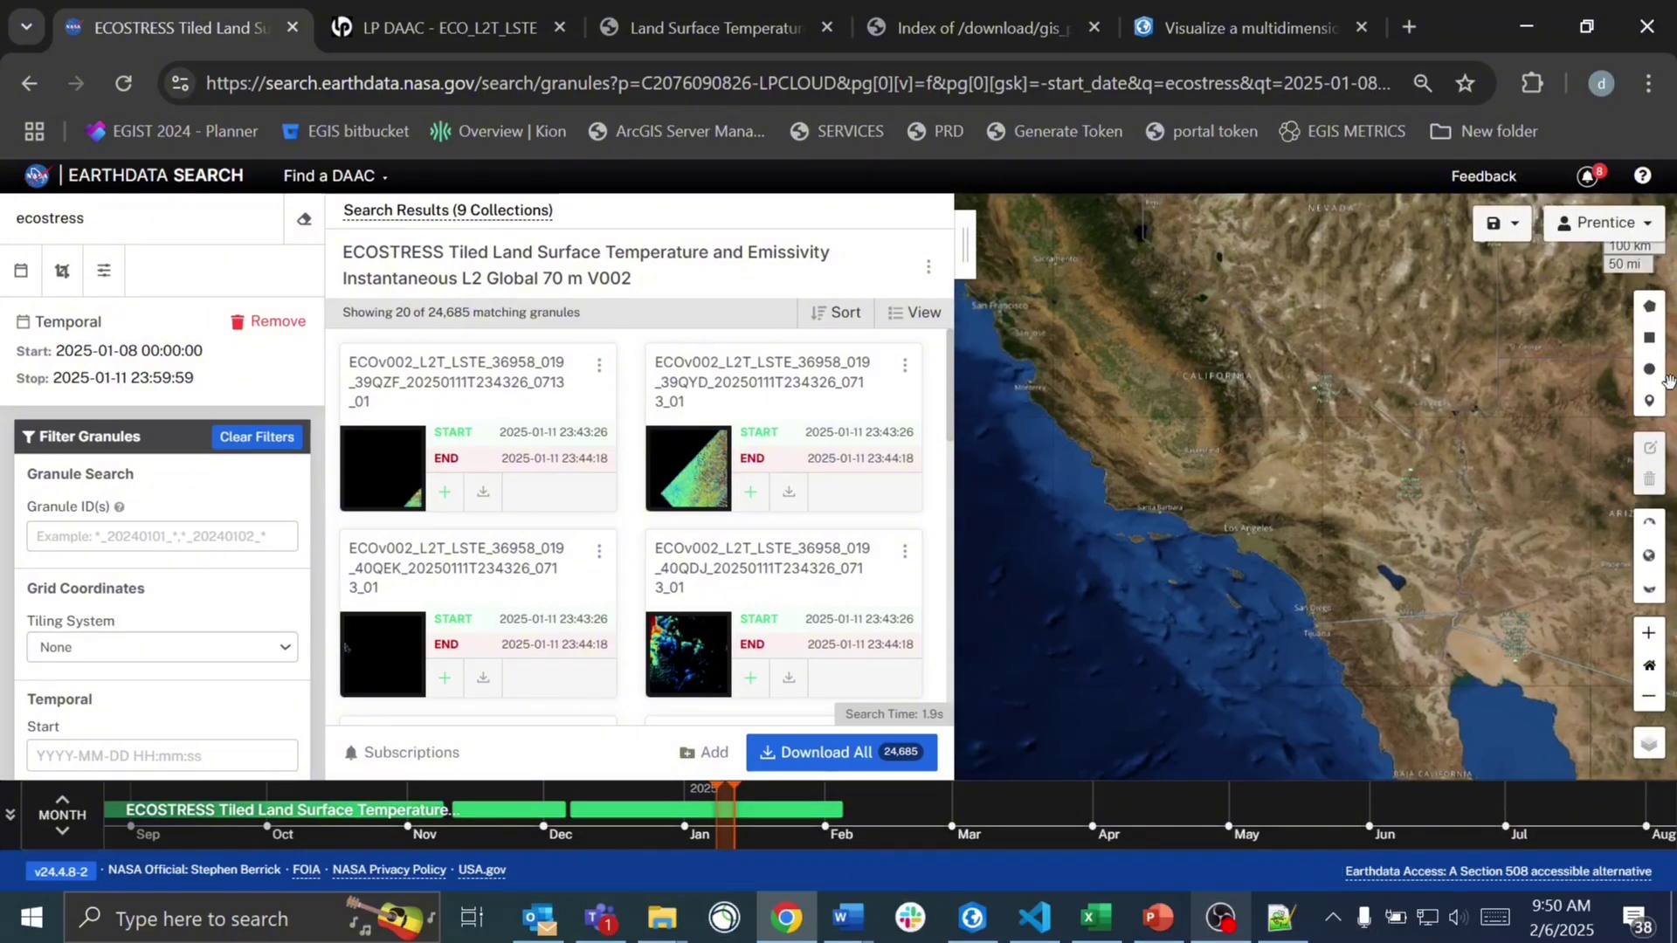
left_click(1649, 337)
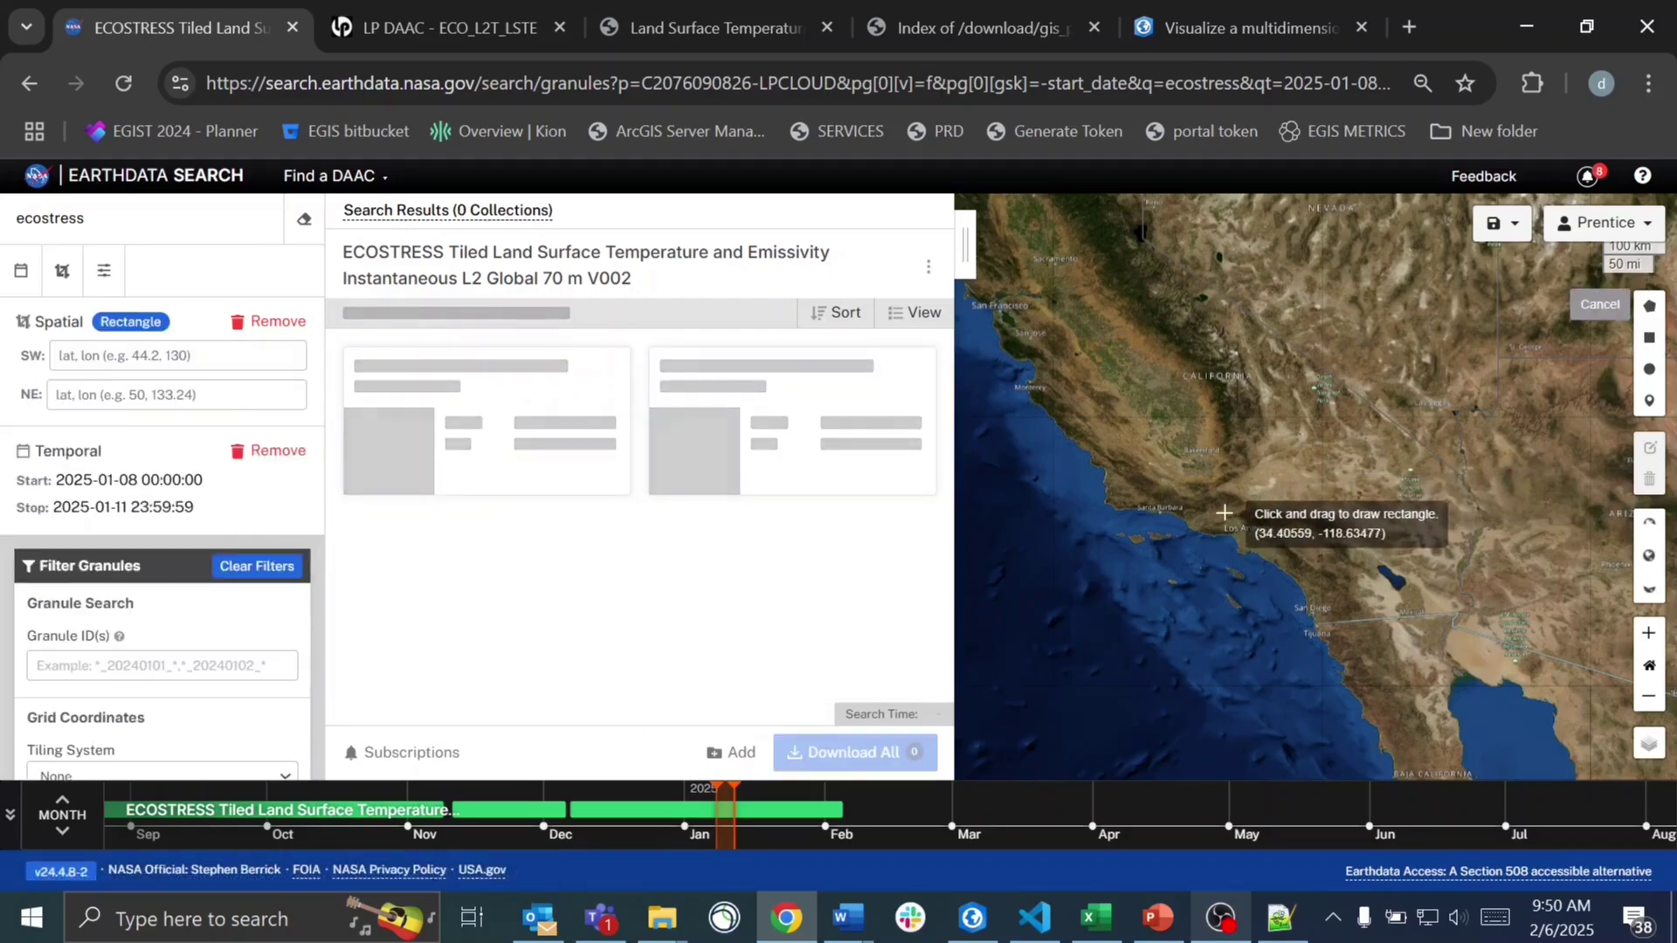
left_click_drag(1220, 509, 1353, 591)
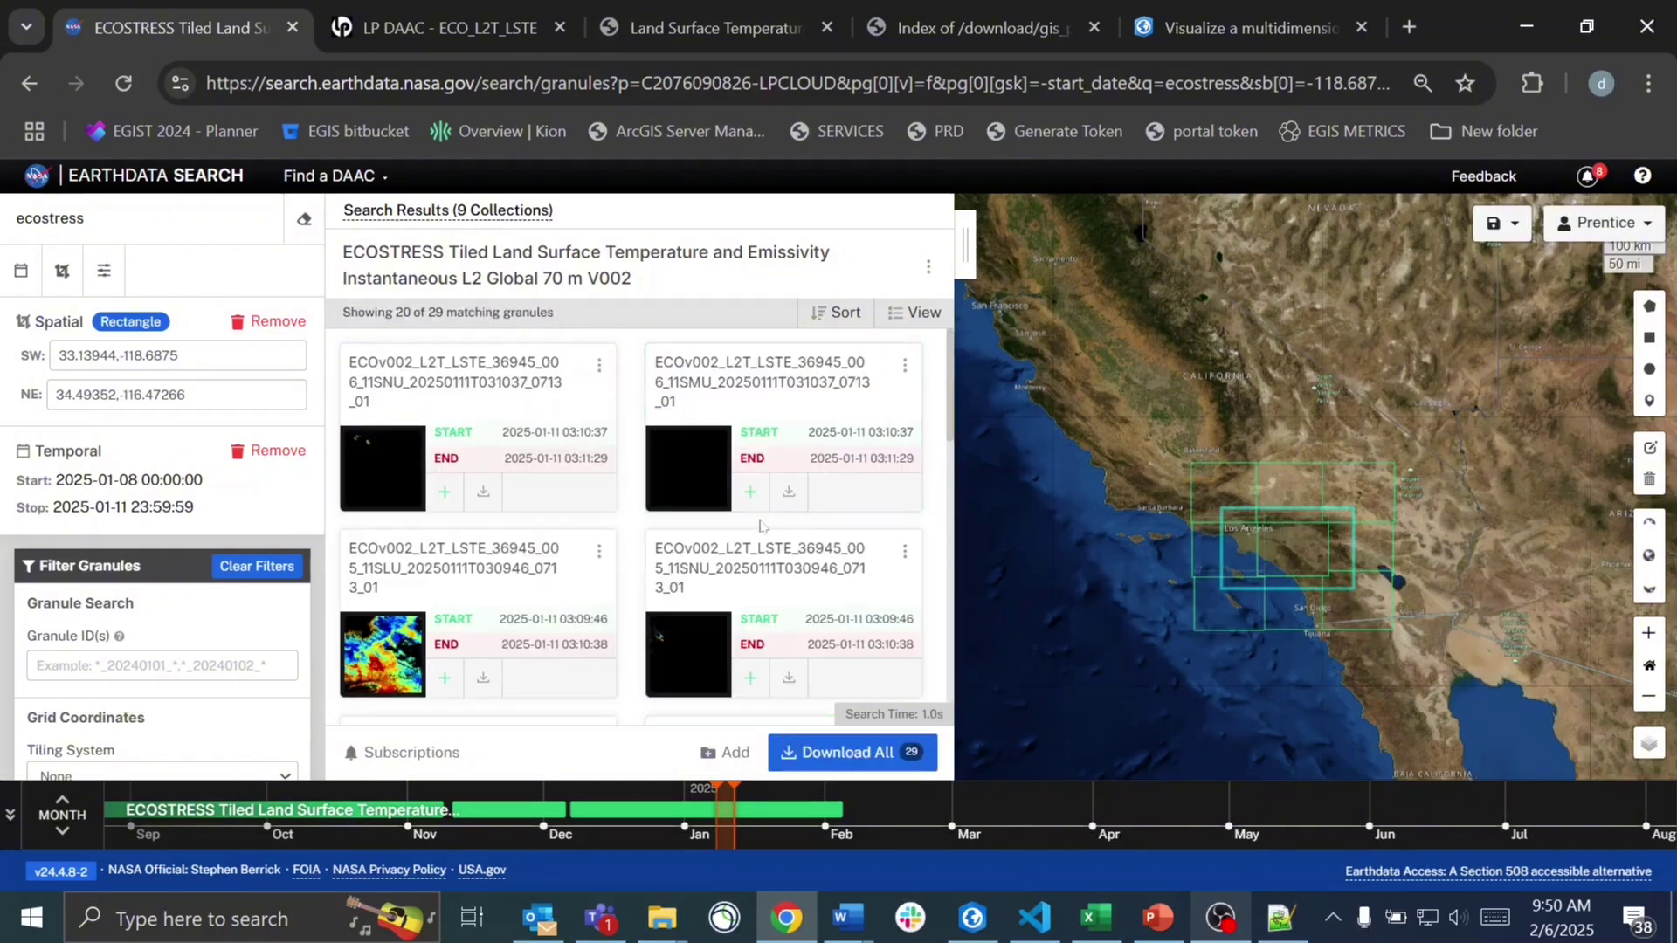
scroll(611, 520, "down", 1)
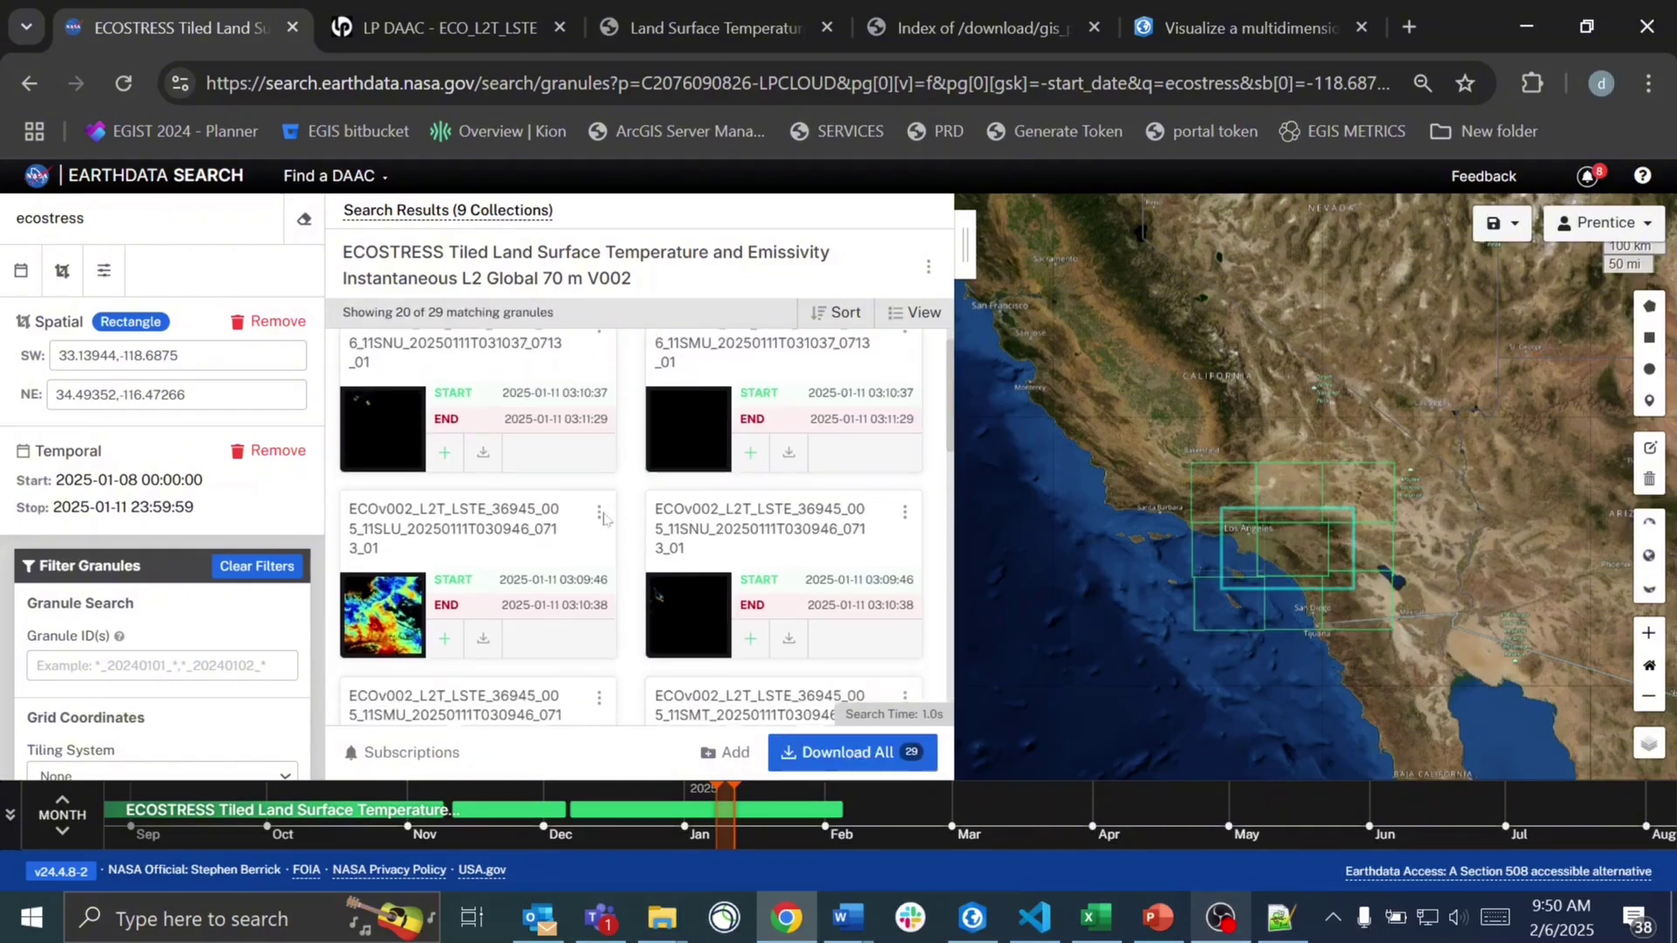
left_click(402, 578)
left_click(404, 578)
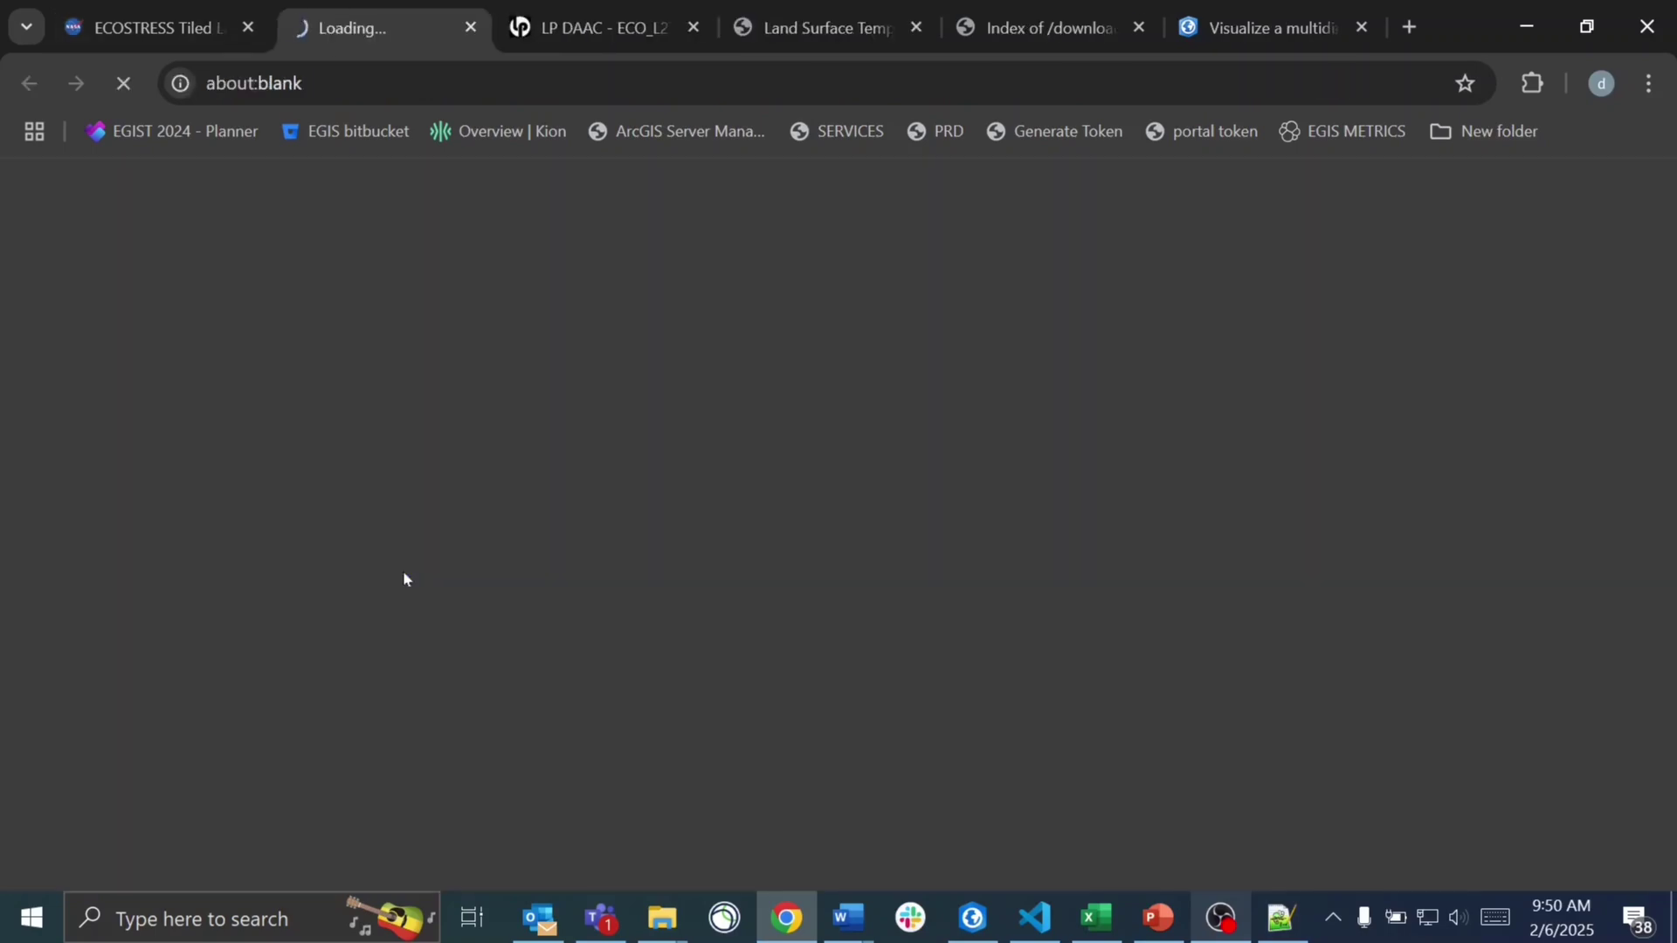
left_click(472, 27)
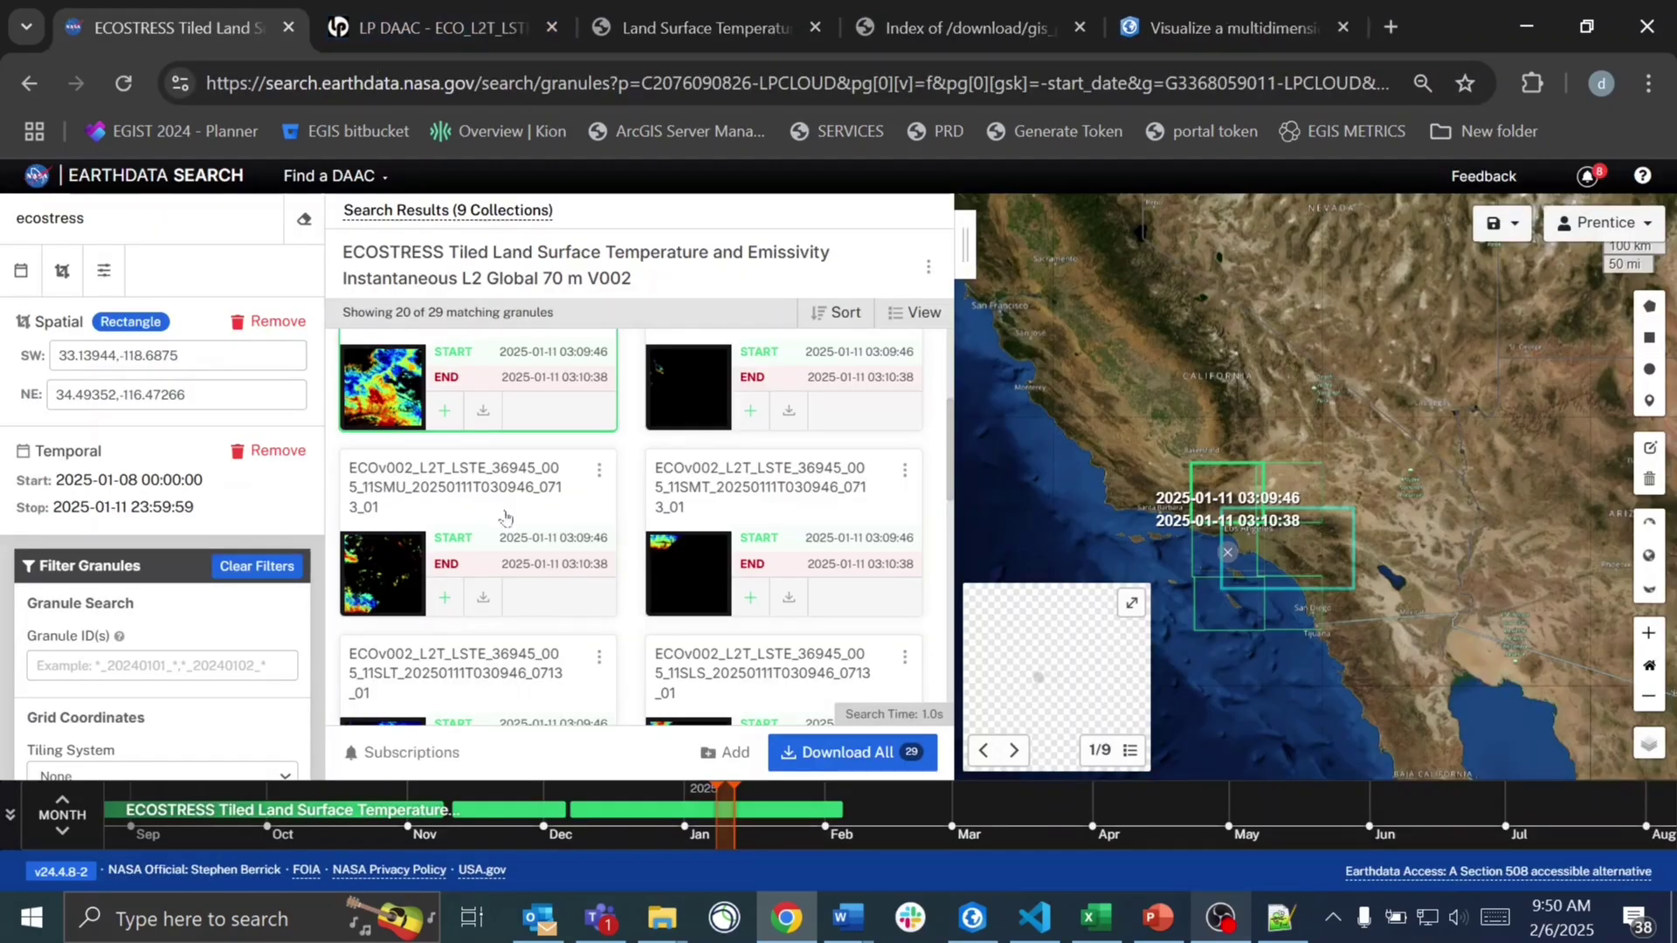
- Select the granule ECOv002_L2T_LSTE_36945_005_11SLT_20250111T030946_0713_01 and add it to the project
scroll(508, 517, "down", 2)
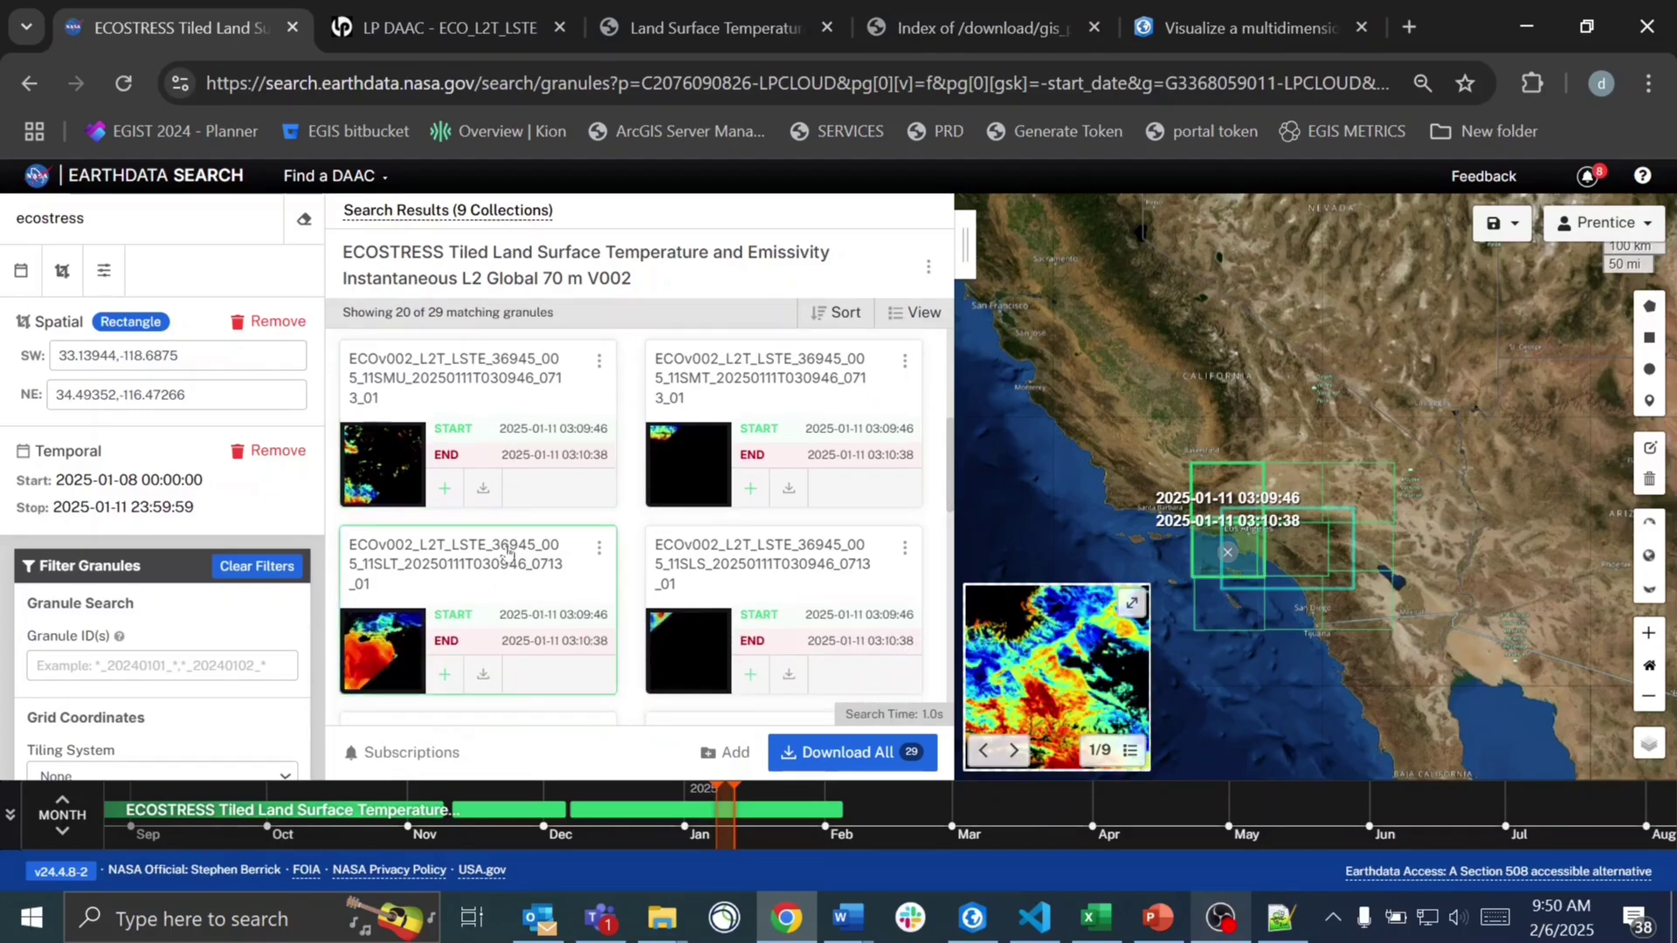
scroll(508, 551, "down", 3)
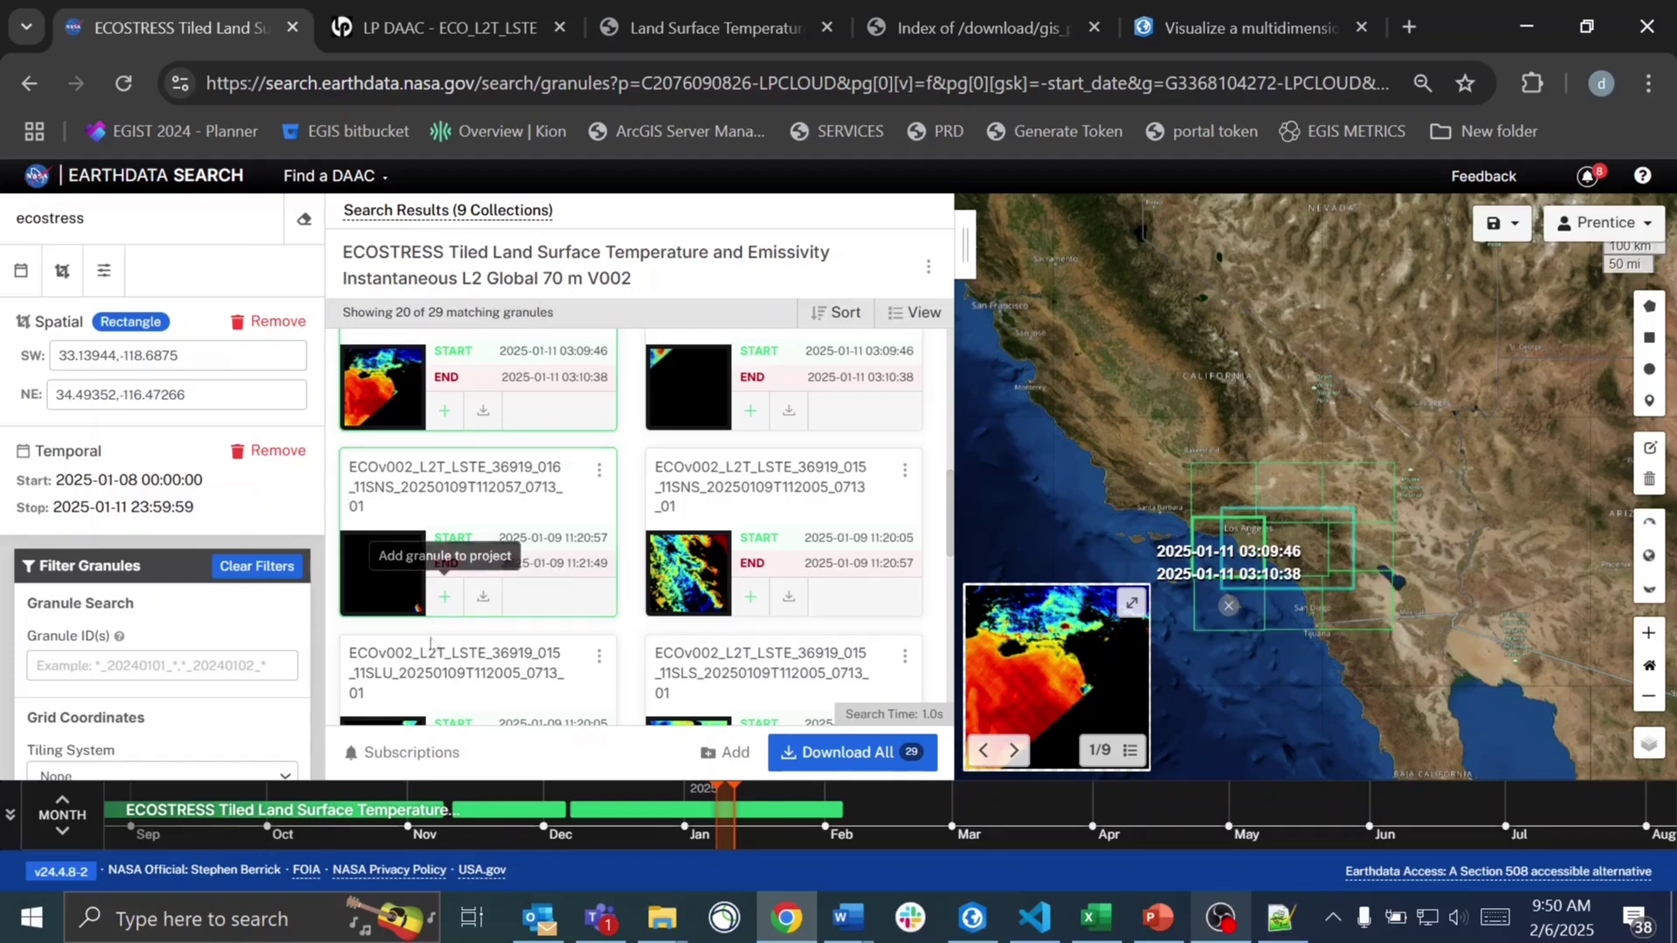
scroll(445, 515, "up", 1)
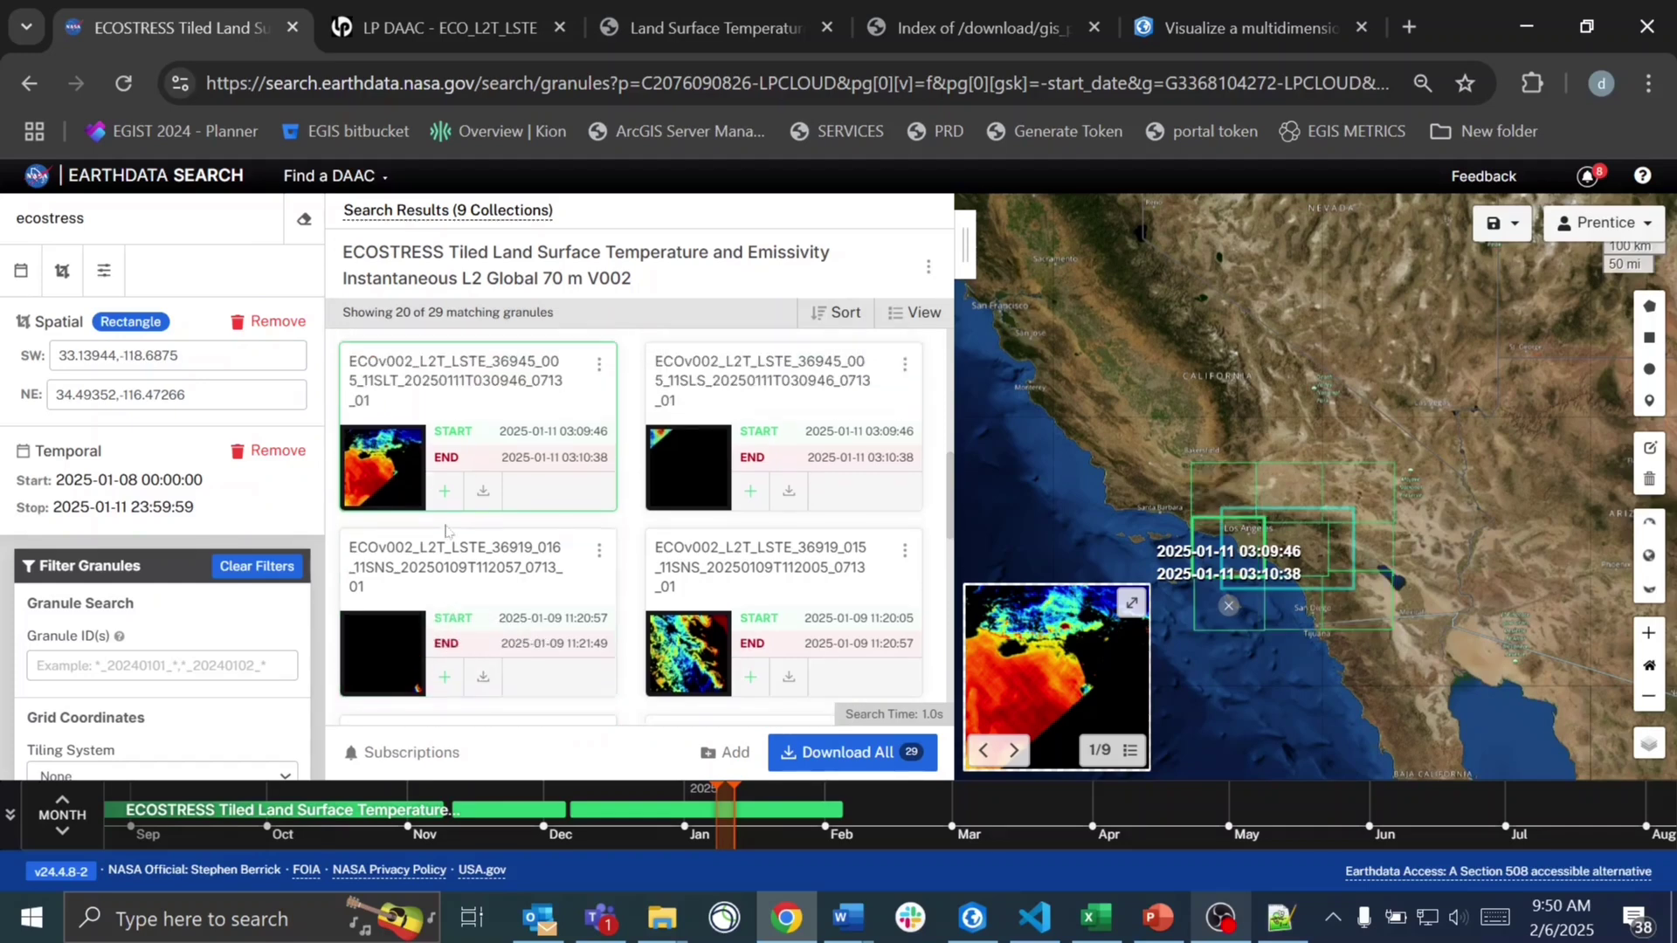
left_click(446, 491)
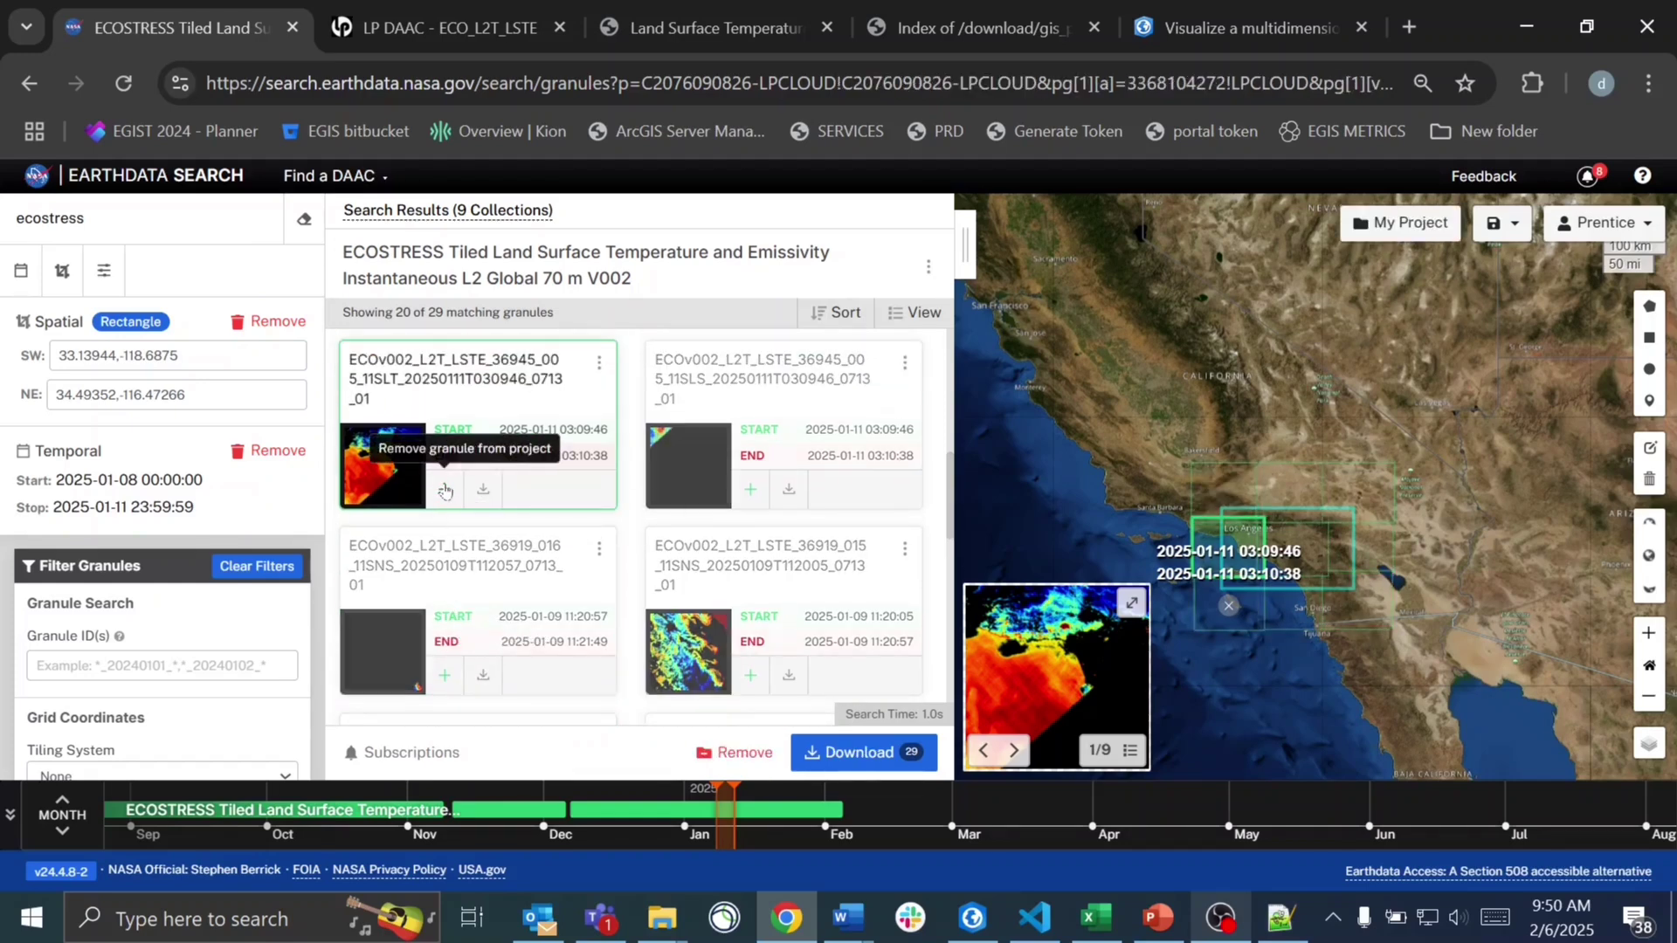
- Preview the granule ECOv002_L2T_LSTE_36919_015_11SLT_20250109T112005_0713_01 against the Los Angeles area and add it to the project
scroll(454, 524, "down", 2)
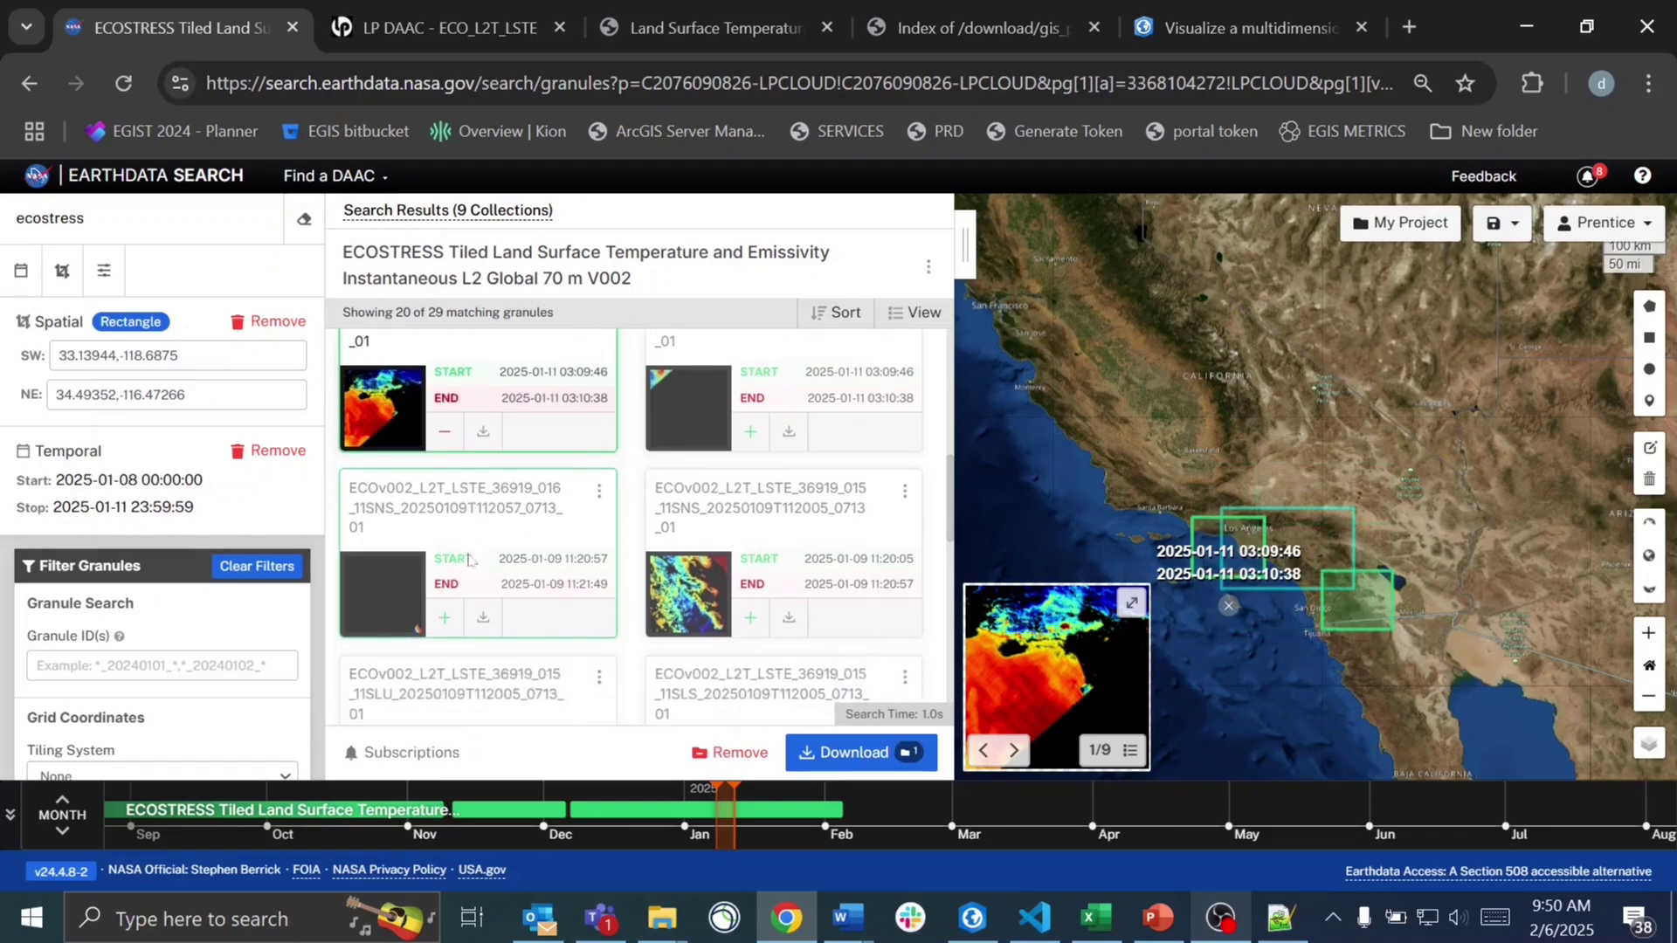
scroll(469, 559, "down", 1)
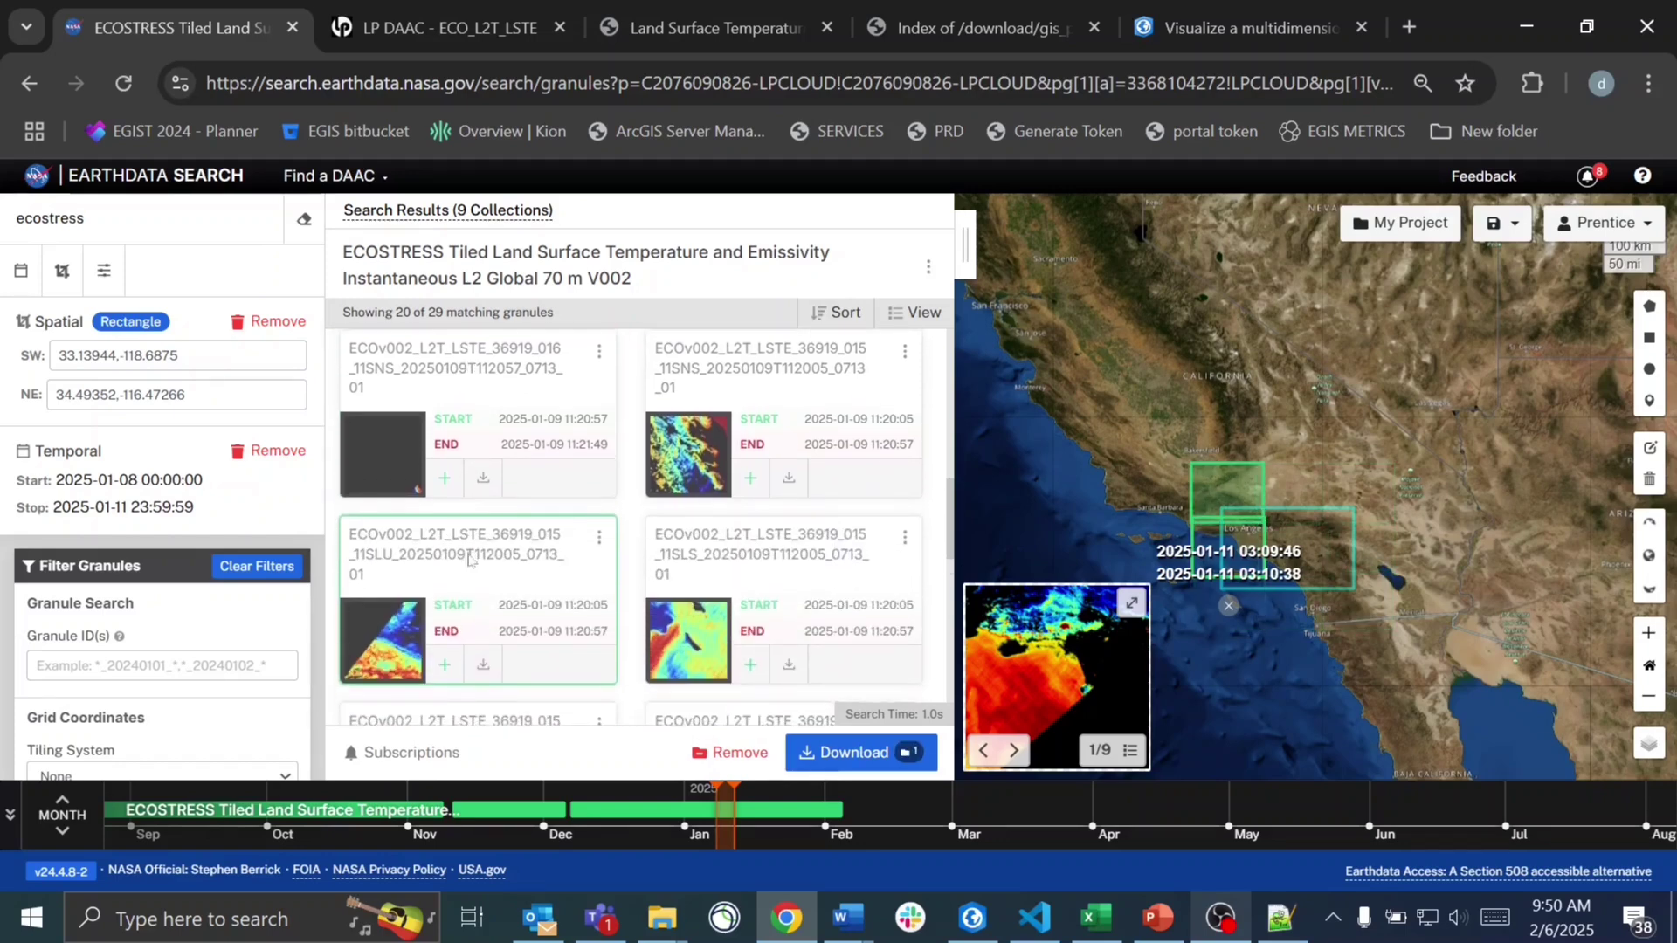
scroll(469, 560, "down", 2)
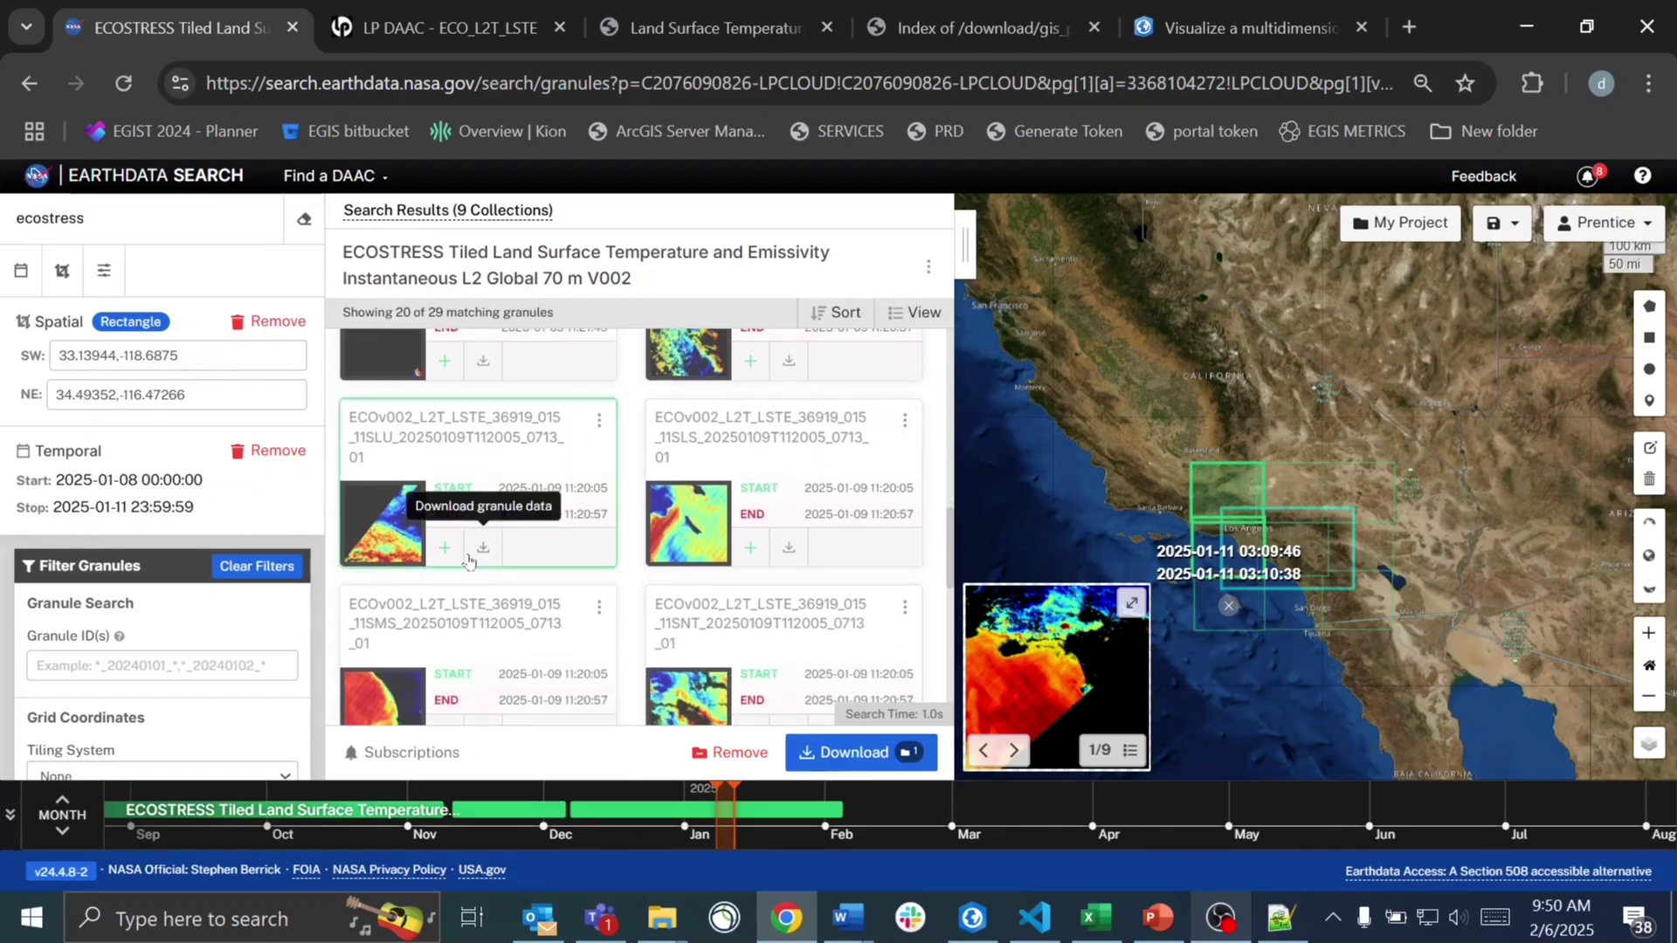
left_click(1234, 546)
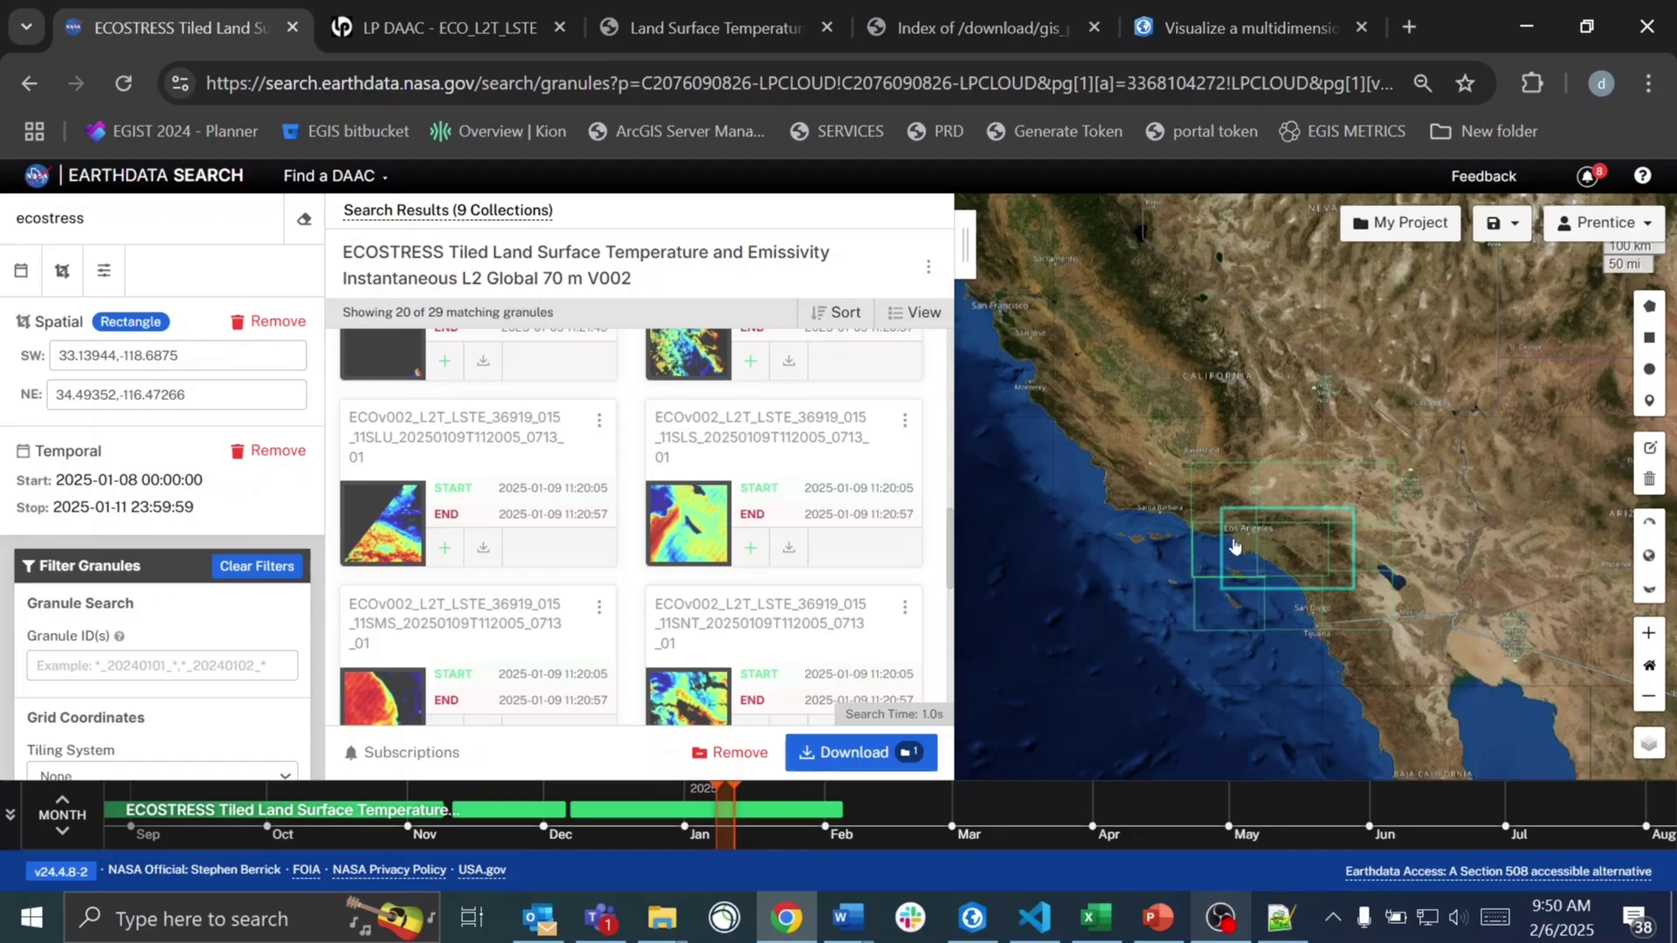
left_click(1234, 546)
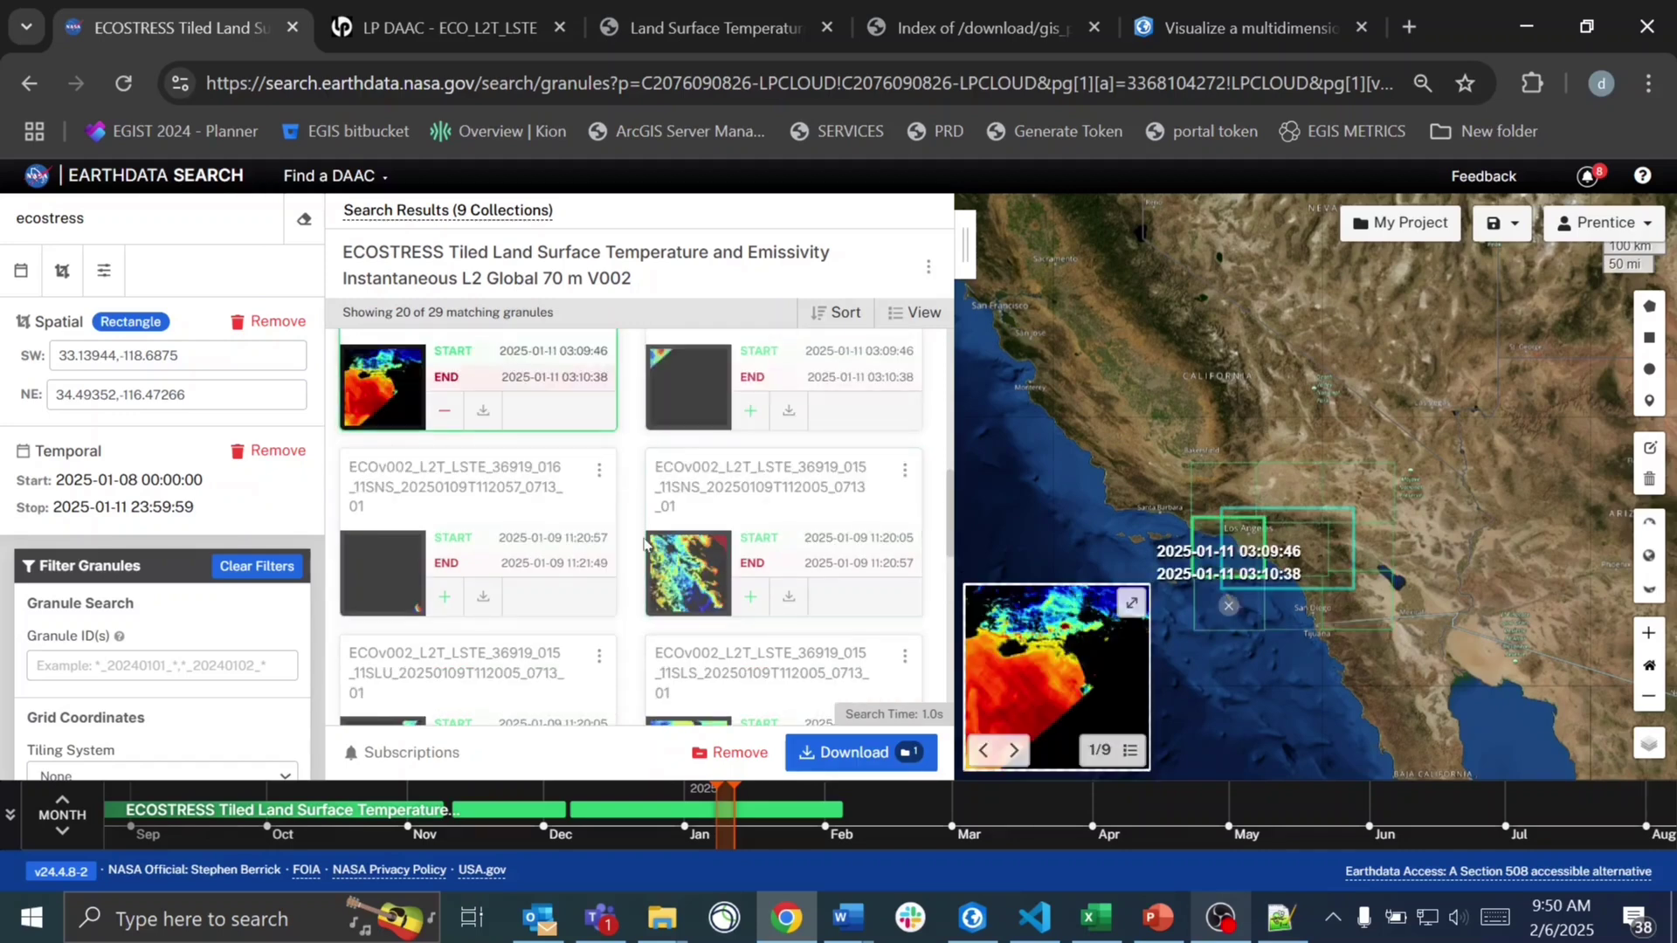
scroll(644, 543, "down", 2)
scroll(644, 544, "up", 3)
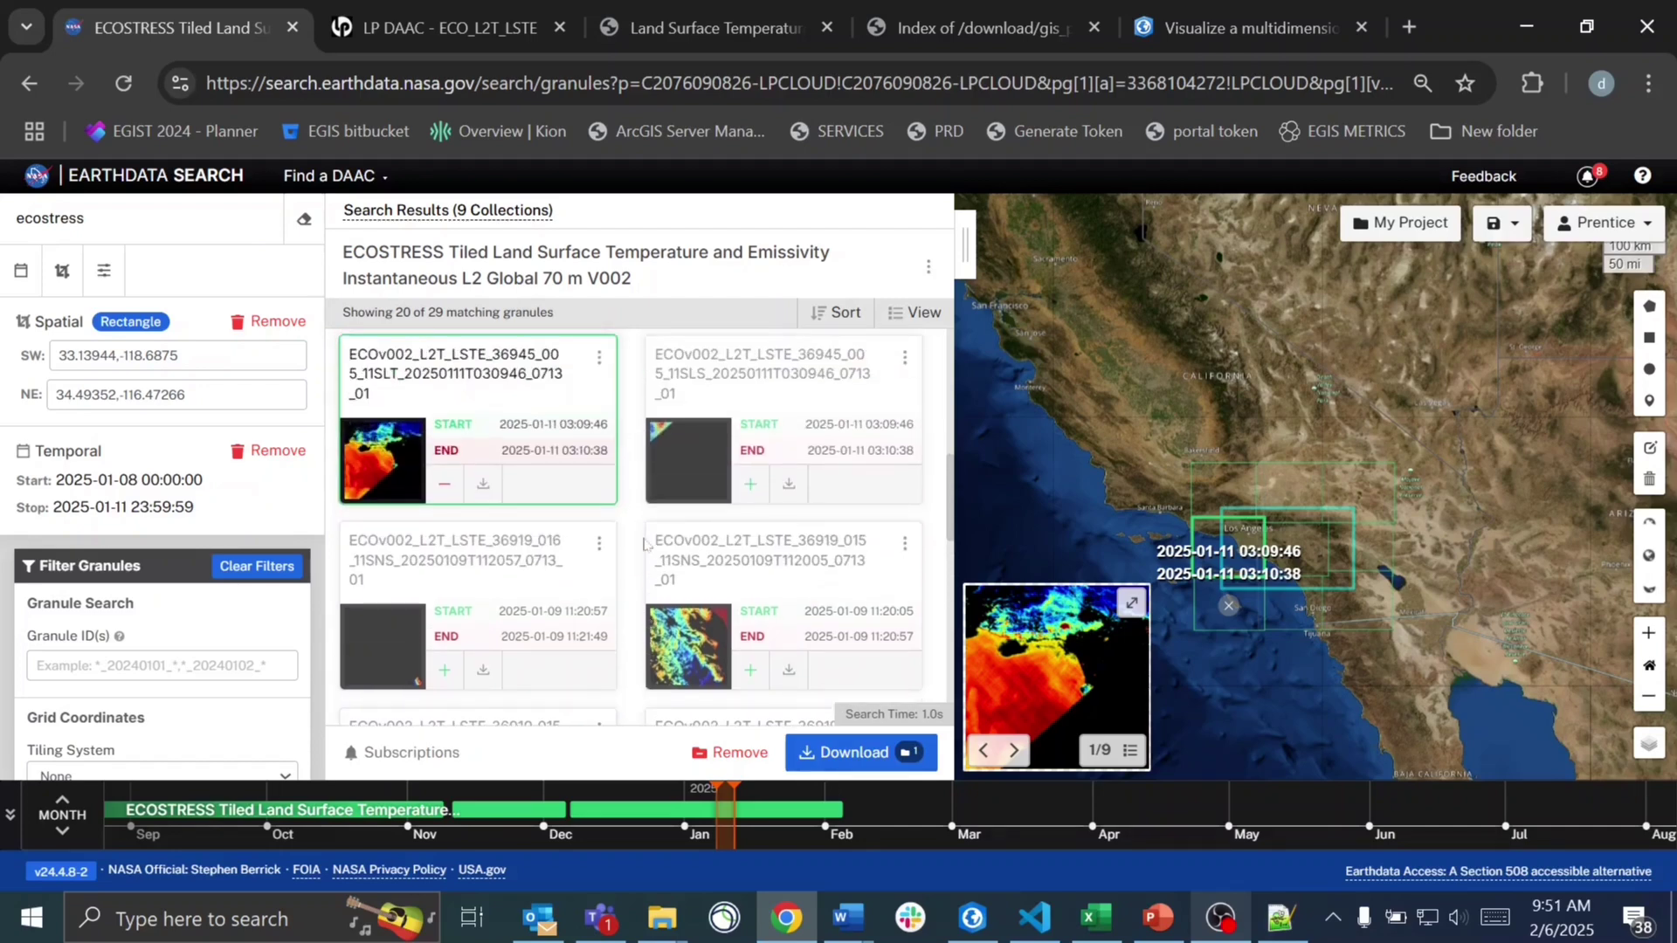
scroll(643, 543, "down", 5)
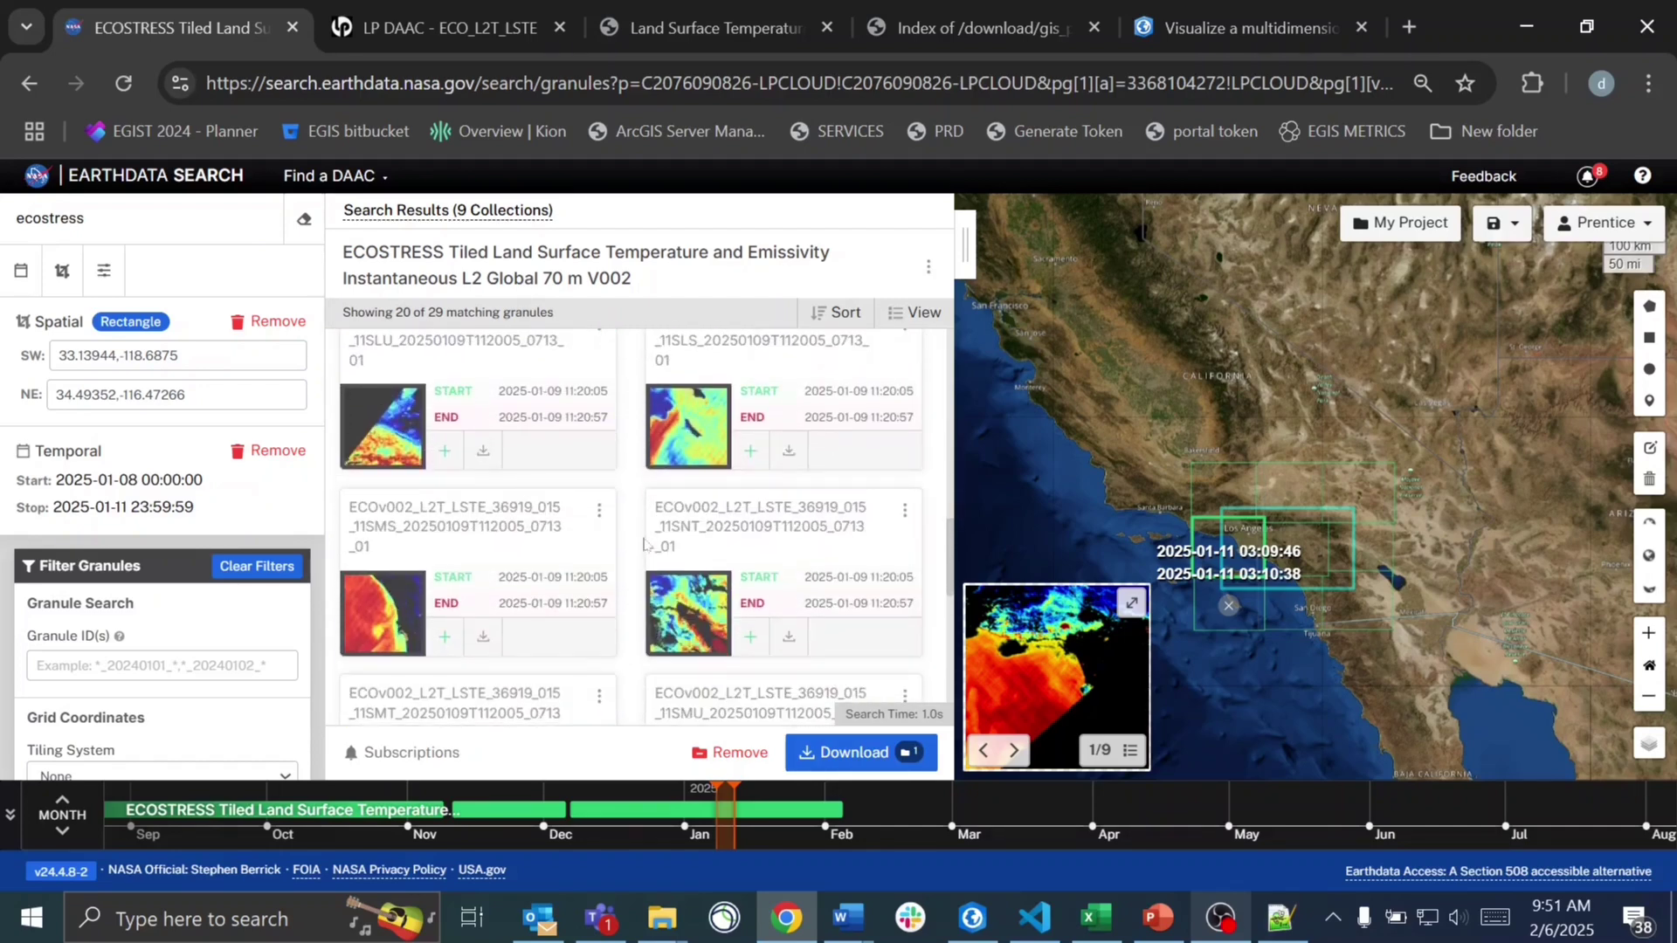
scroll(643, 543, "down", 2)
scroll(643, 543, "down", 3)
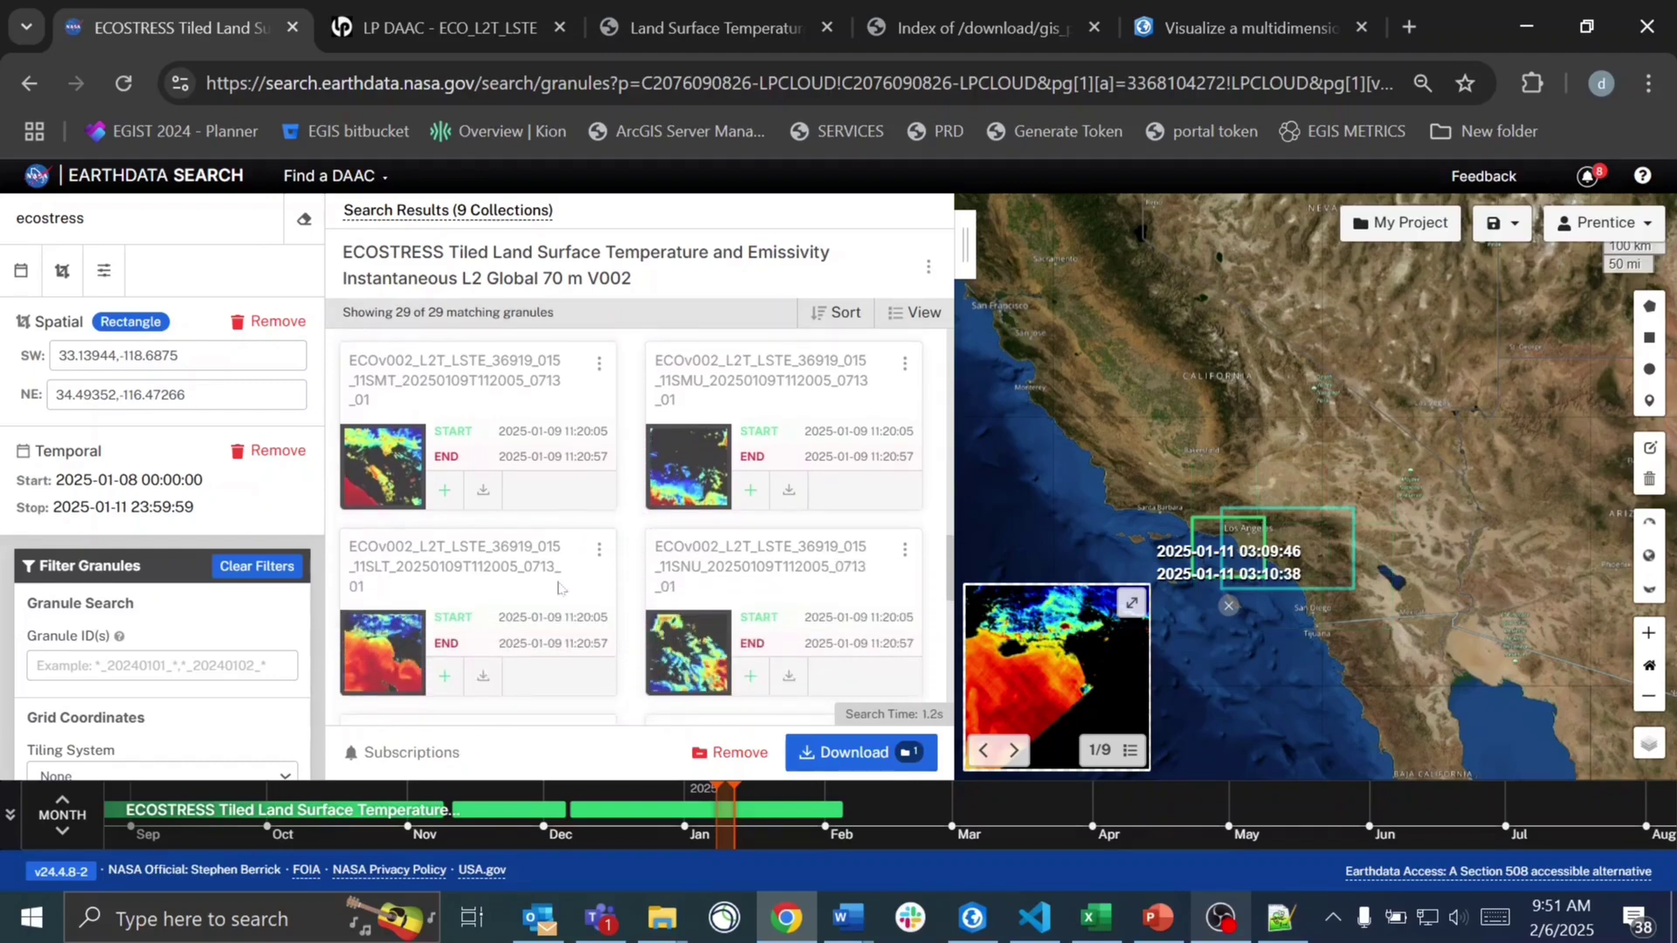
scroll(559, 590, "down", 3)
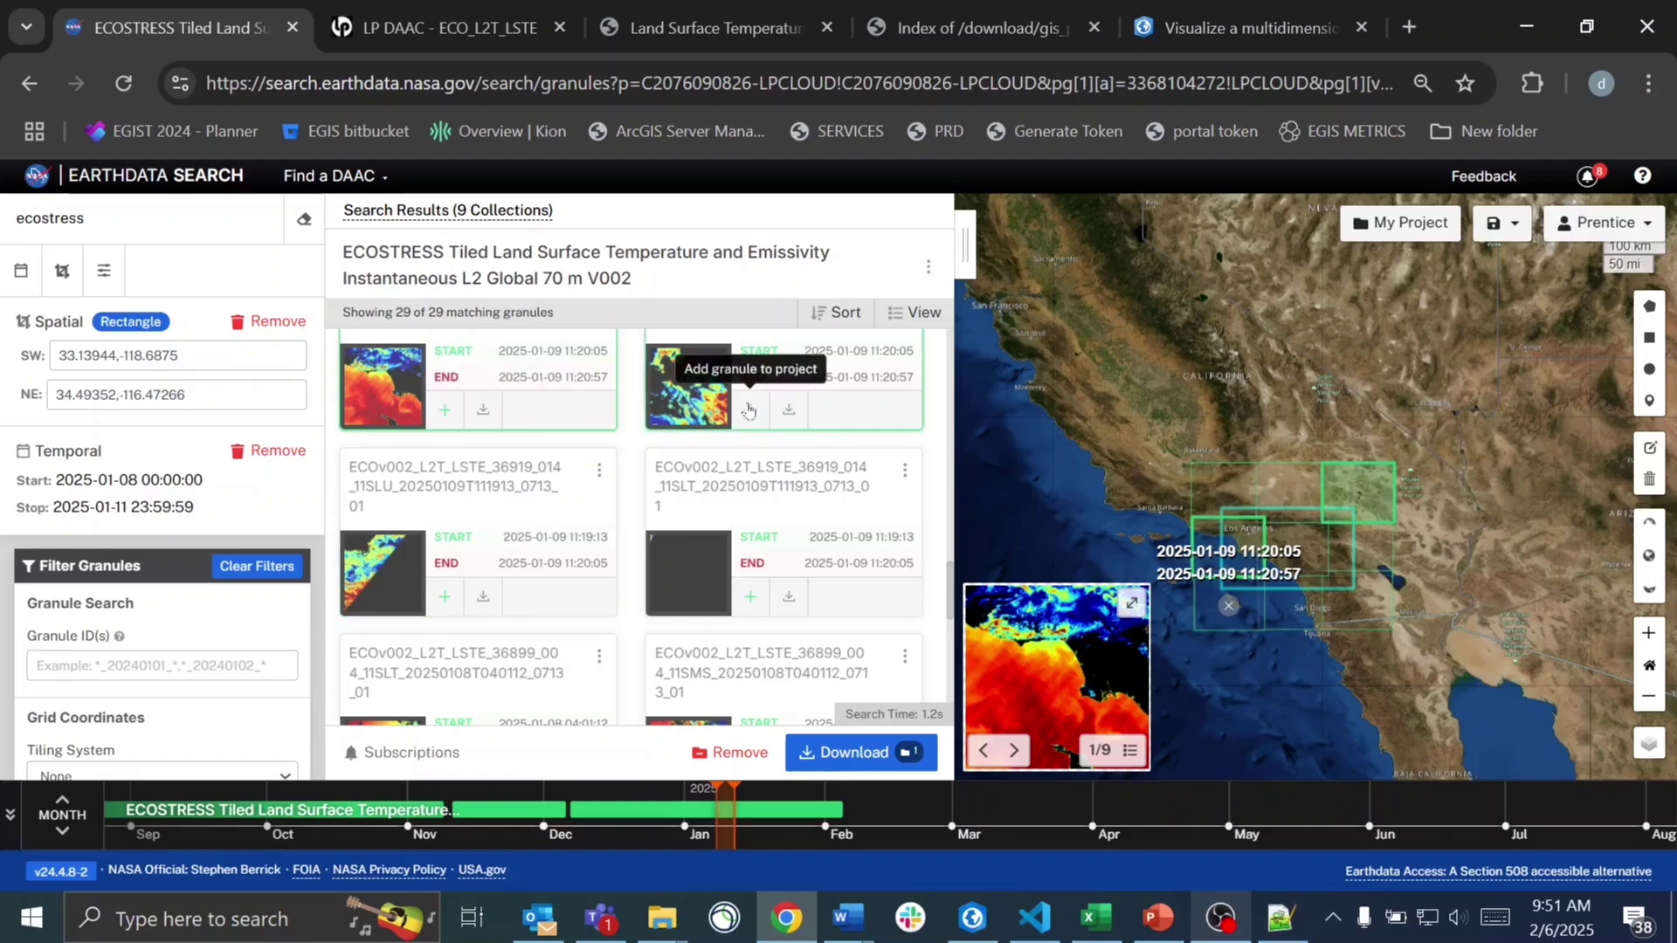
scroll(751, 375, "up", 2)
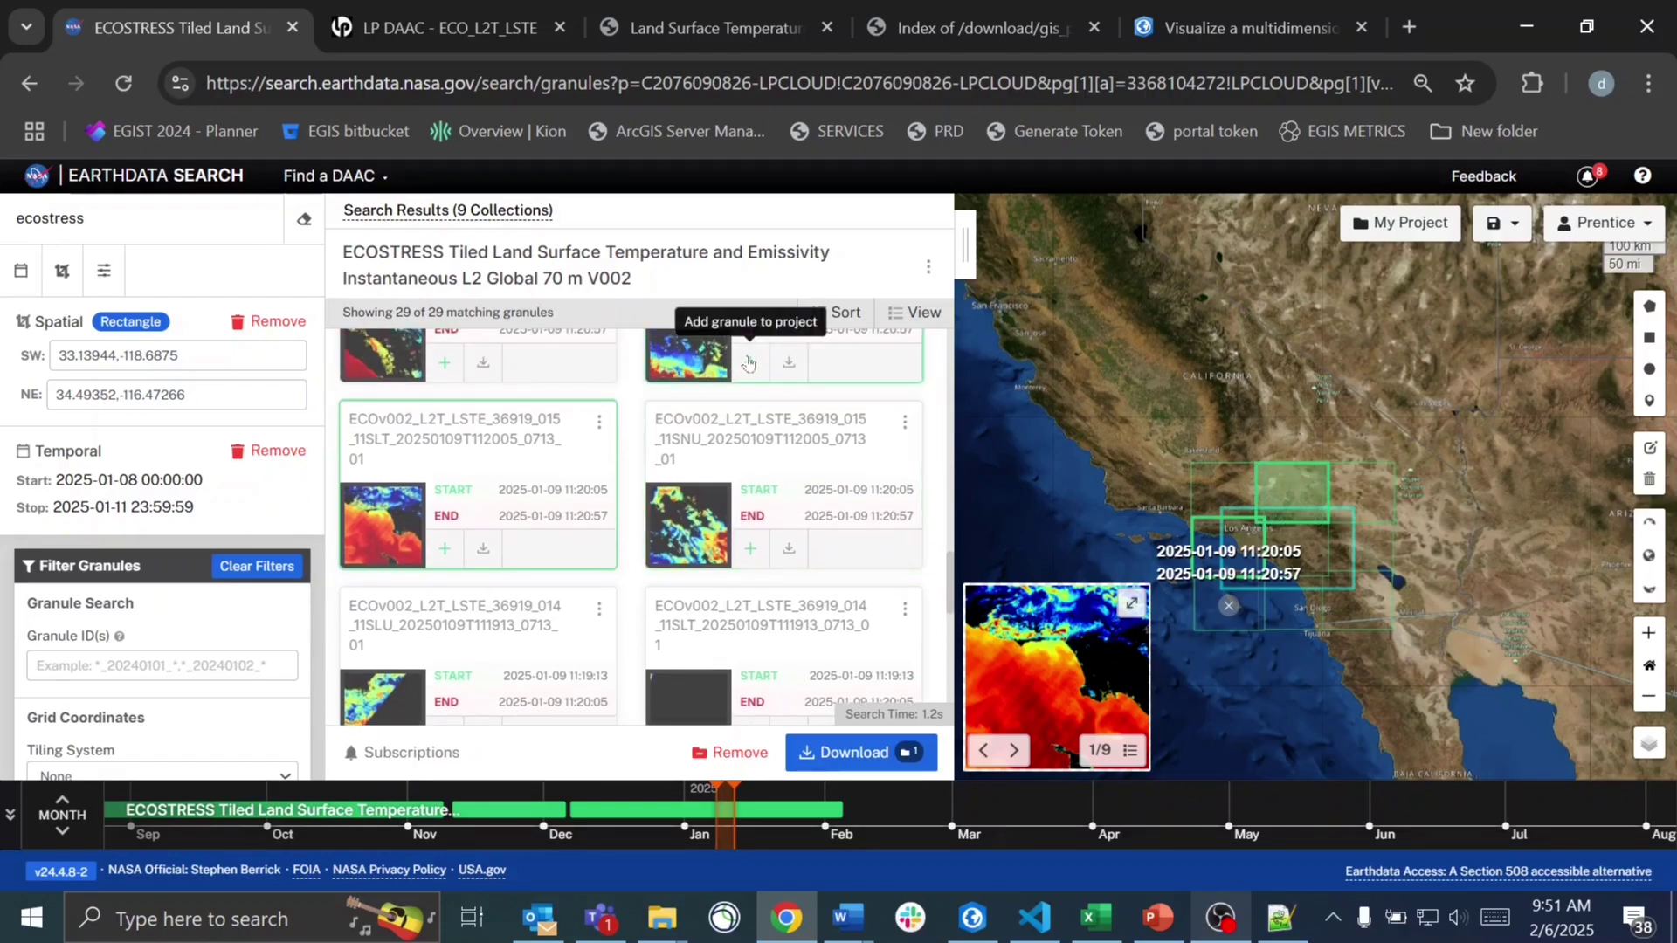
scroll(566, 365, "up", 1)
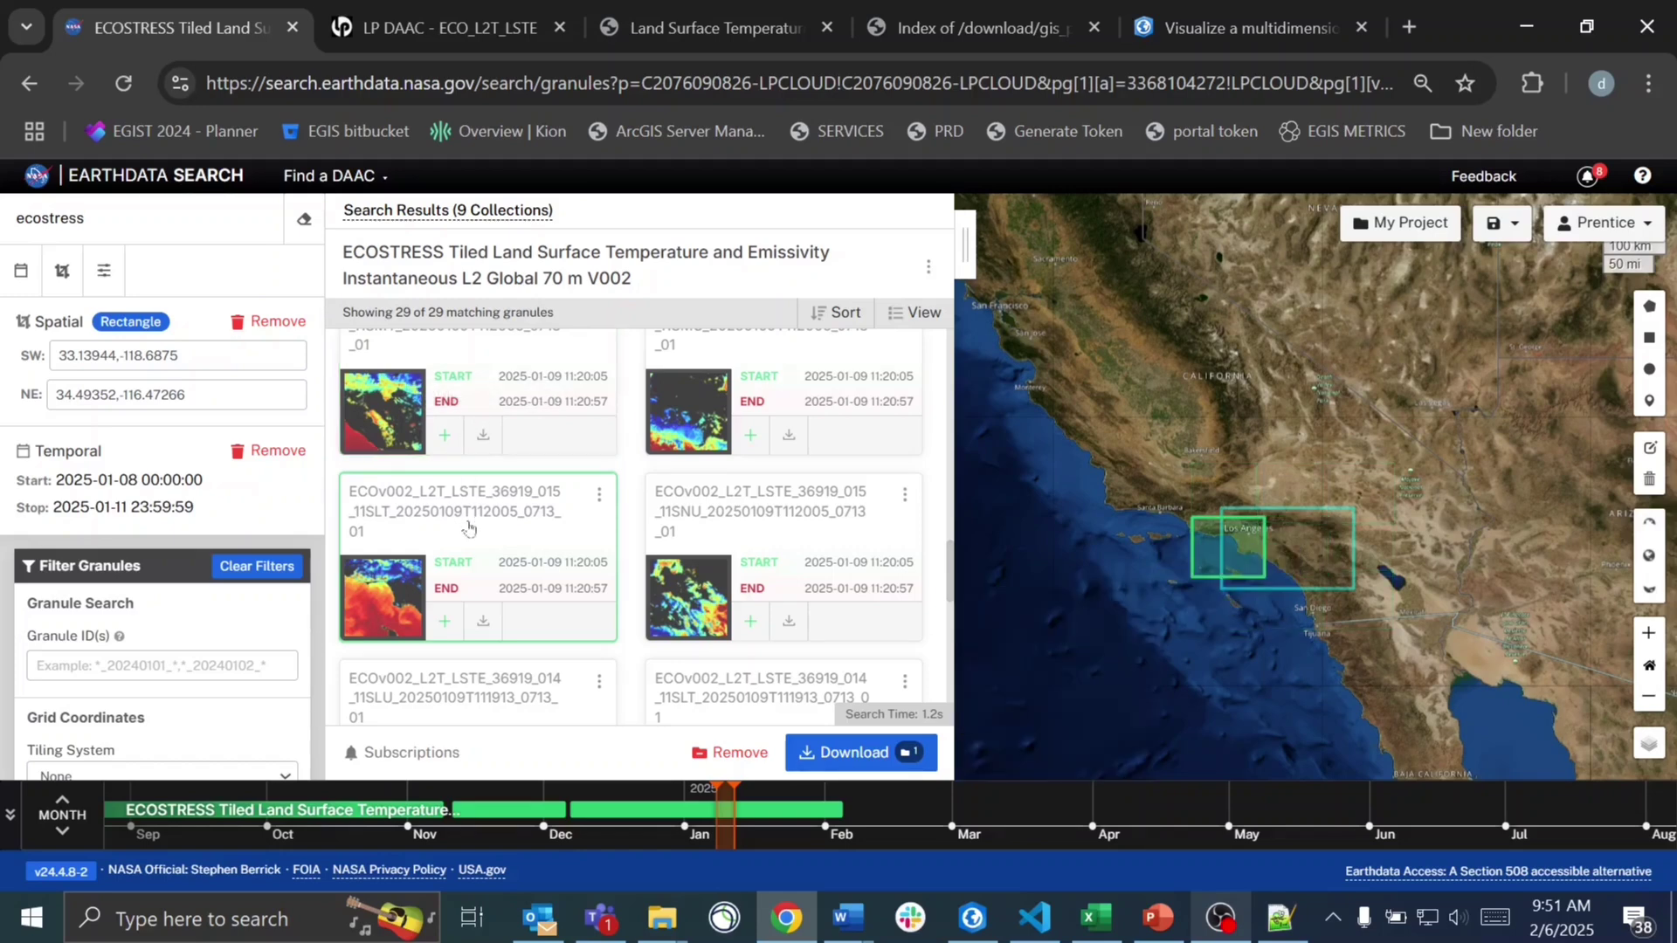
left_click(445, 621)
- Find the granule ECOv002_L2T_LSTE_36899_004_11SLT_20250108T040112_0713_01 and add it to the project
scroll(517, 628, "down", 2)
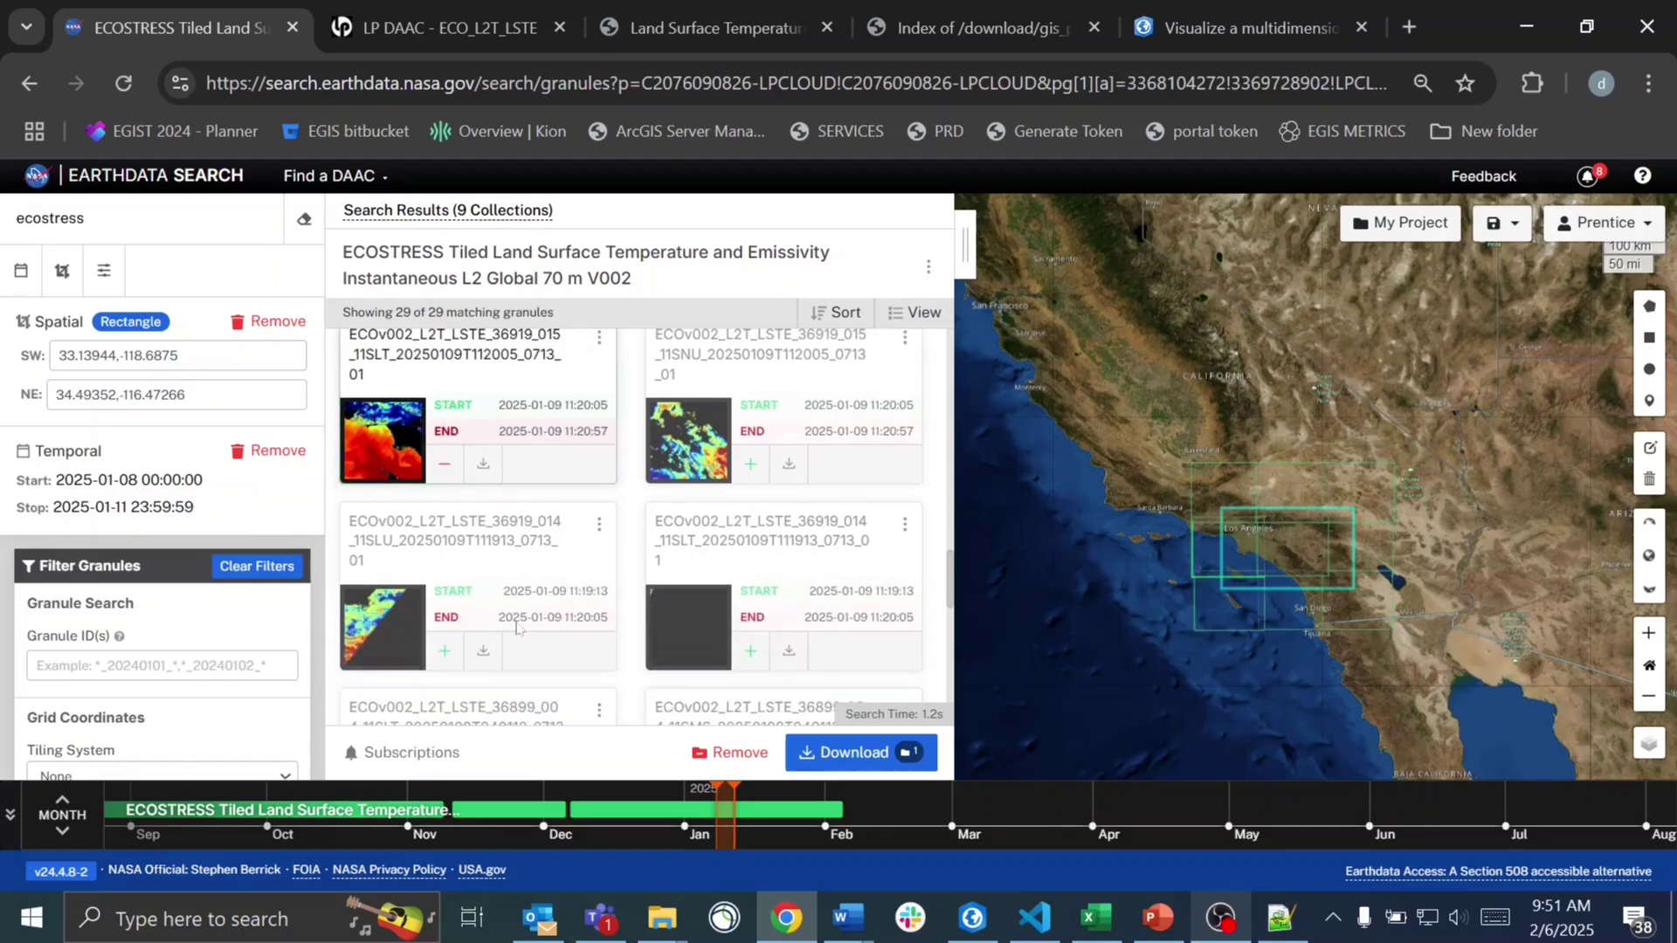
scroll(524, 611, "down", 4)
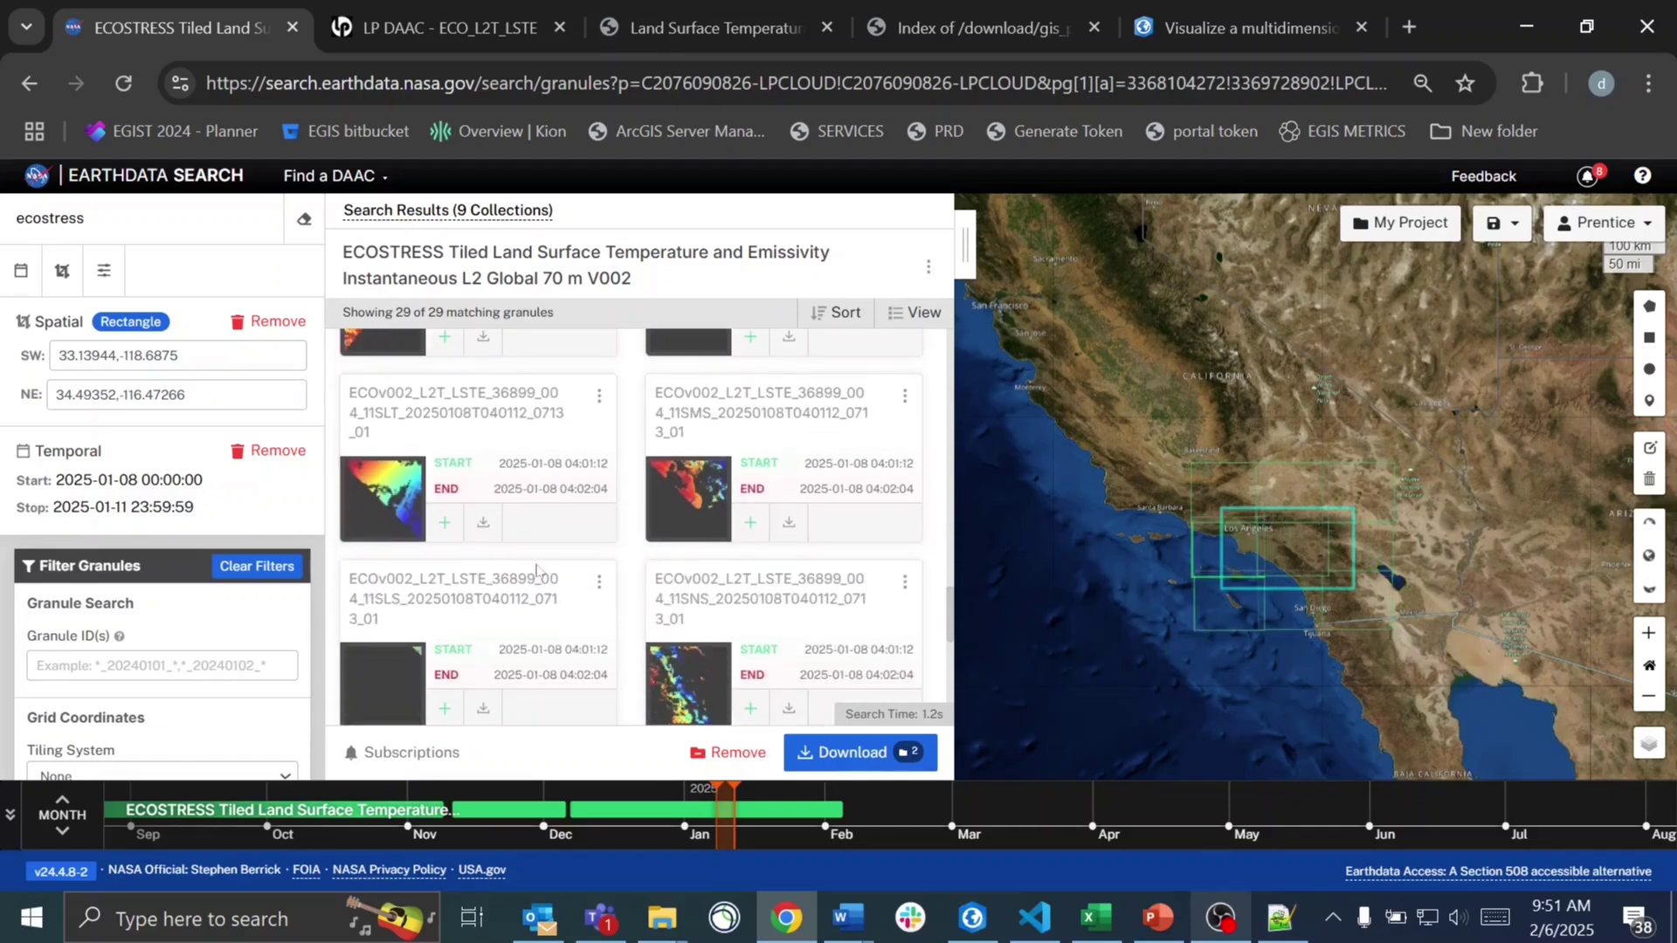
scroll(536, 570, "down", 1)
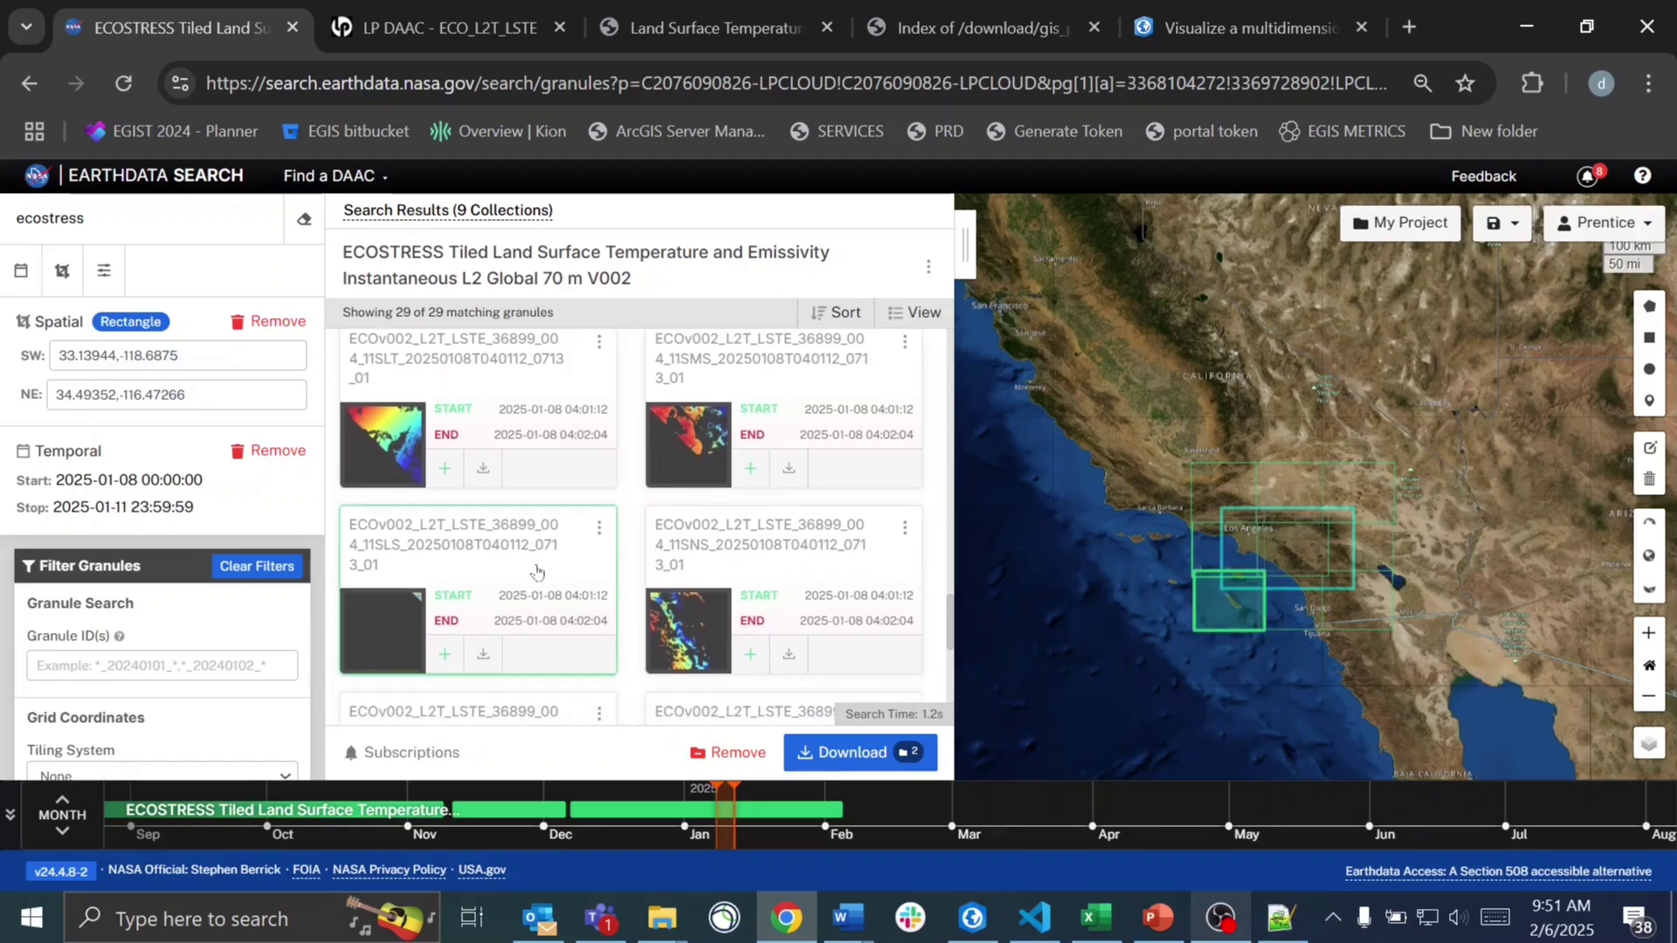
scroll(536, 569, "down", 1)
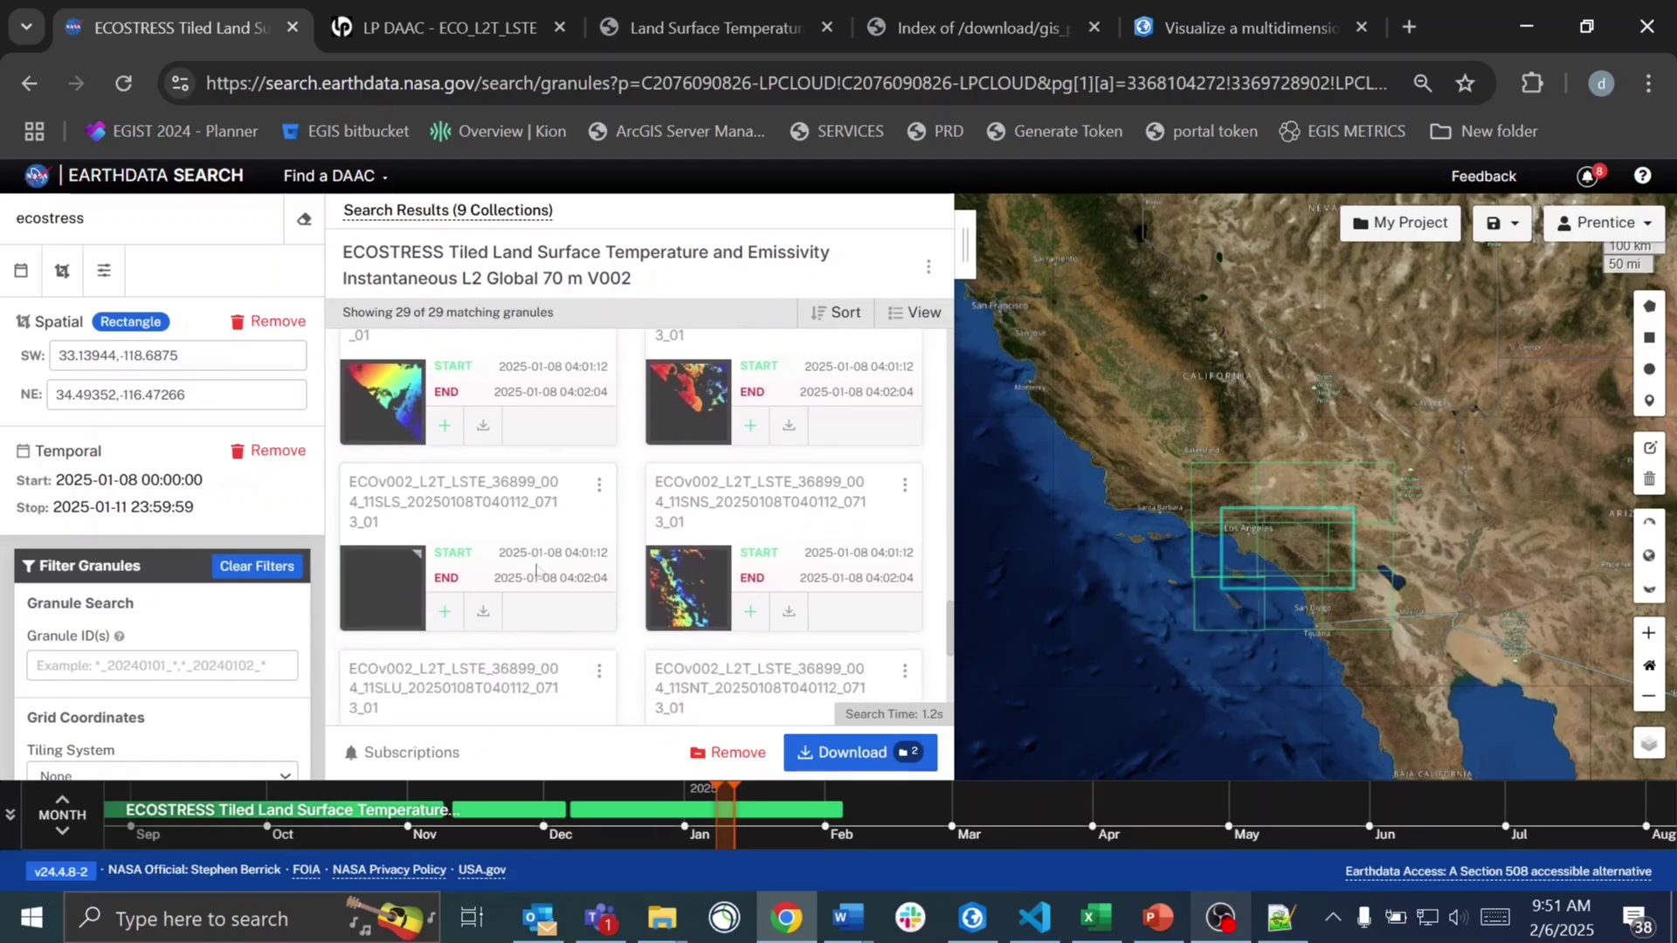
scroll(537, 569, "down", 1)
scroll(536, 570, "up", 1)
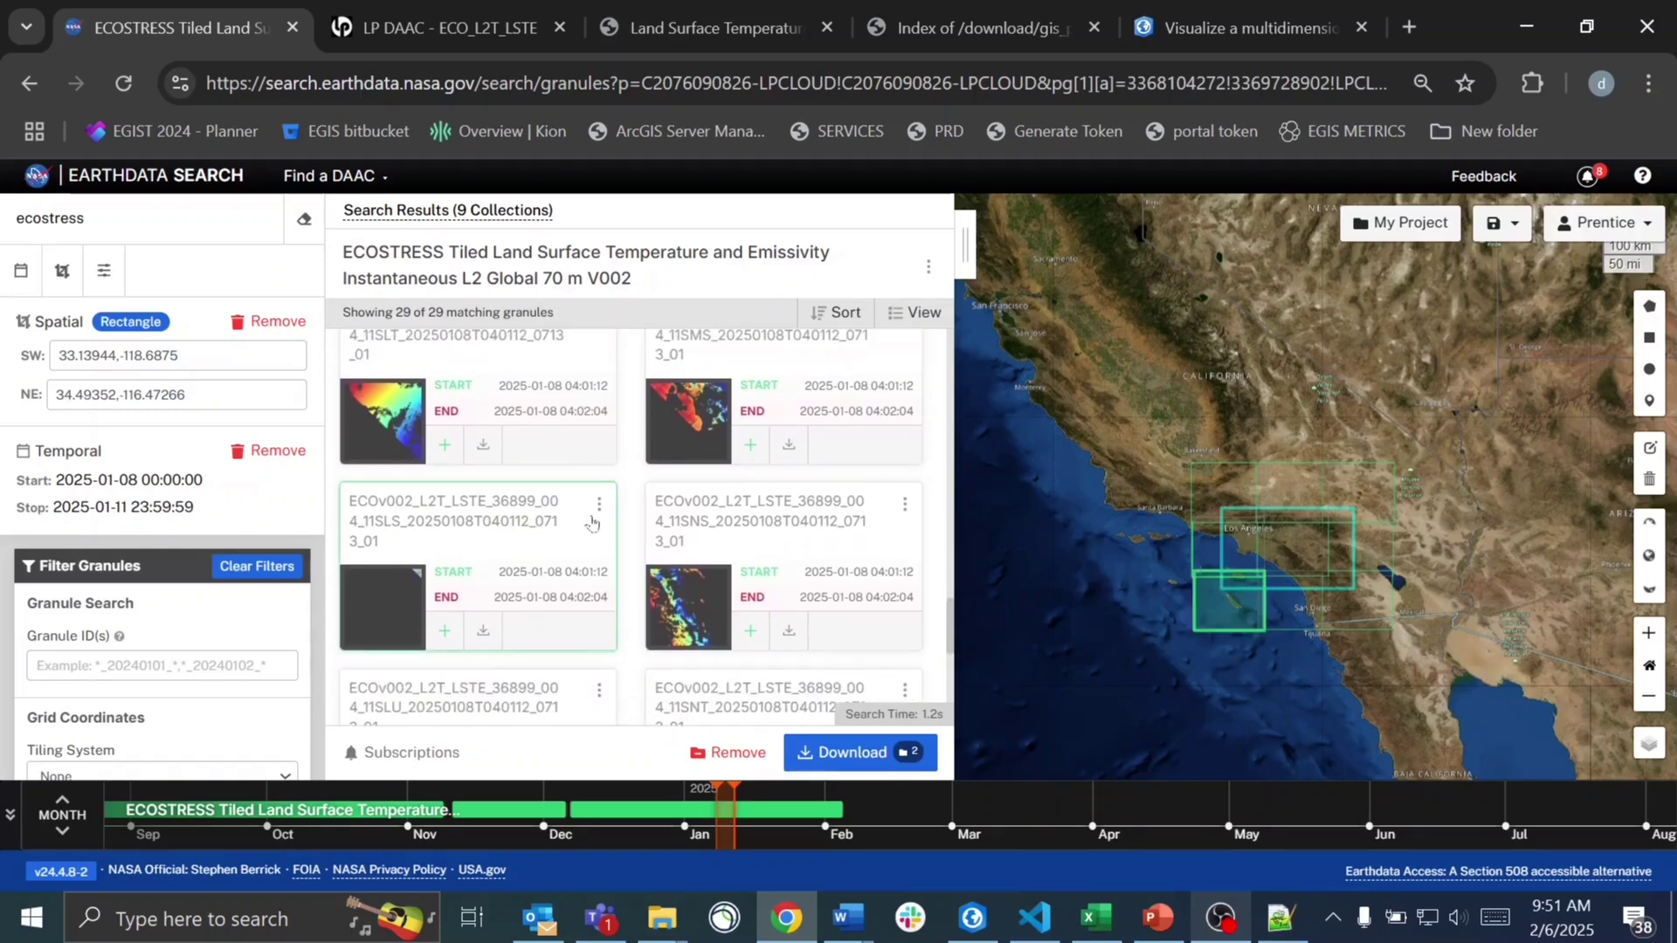
scroll(655, 473, "up", 1)
scroll(654, 473, "down", 4)
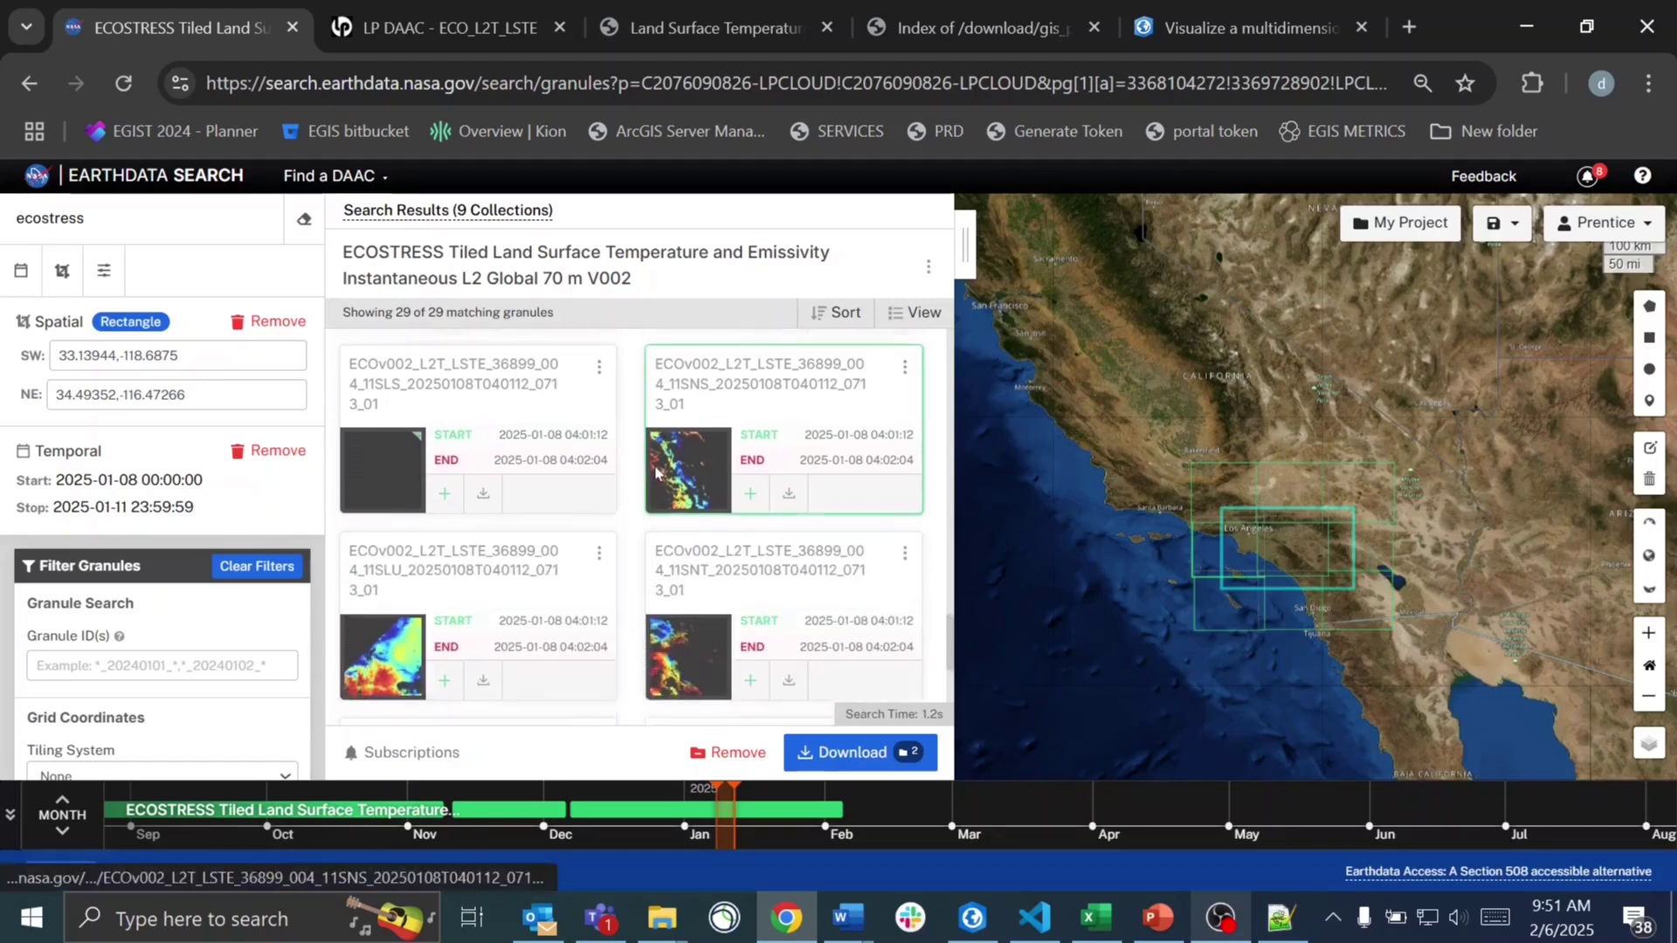
scroll(654, 473, "down", 3)
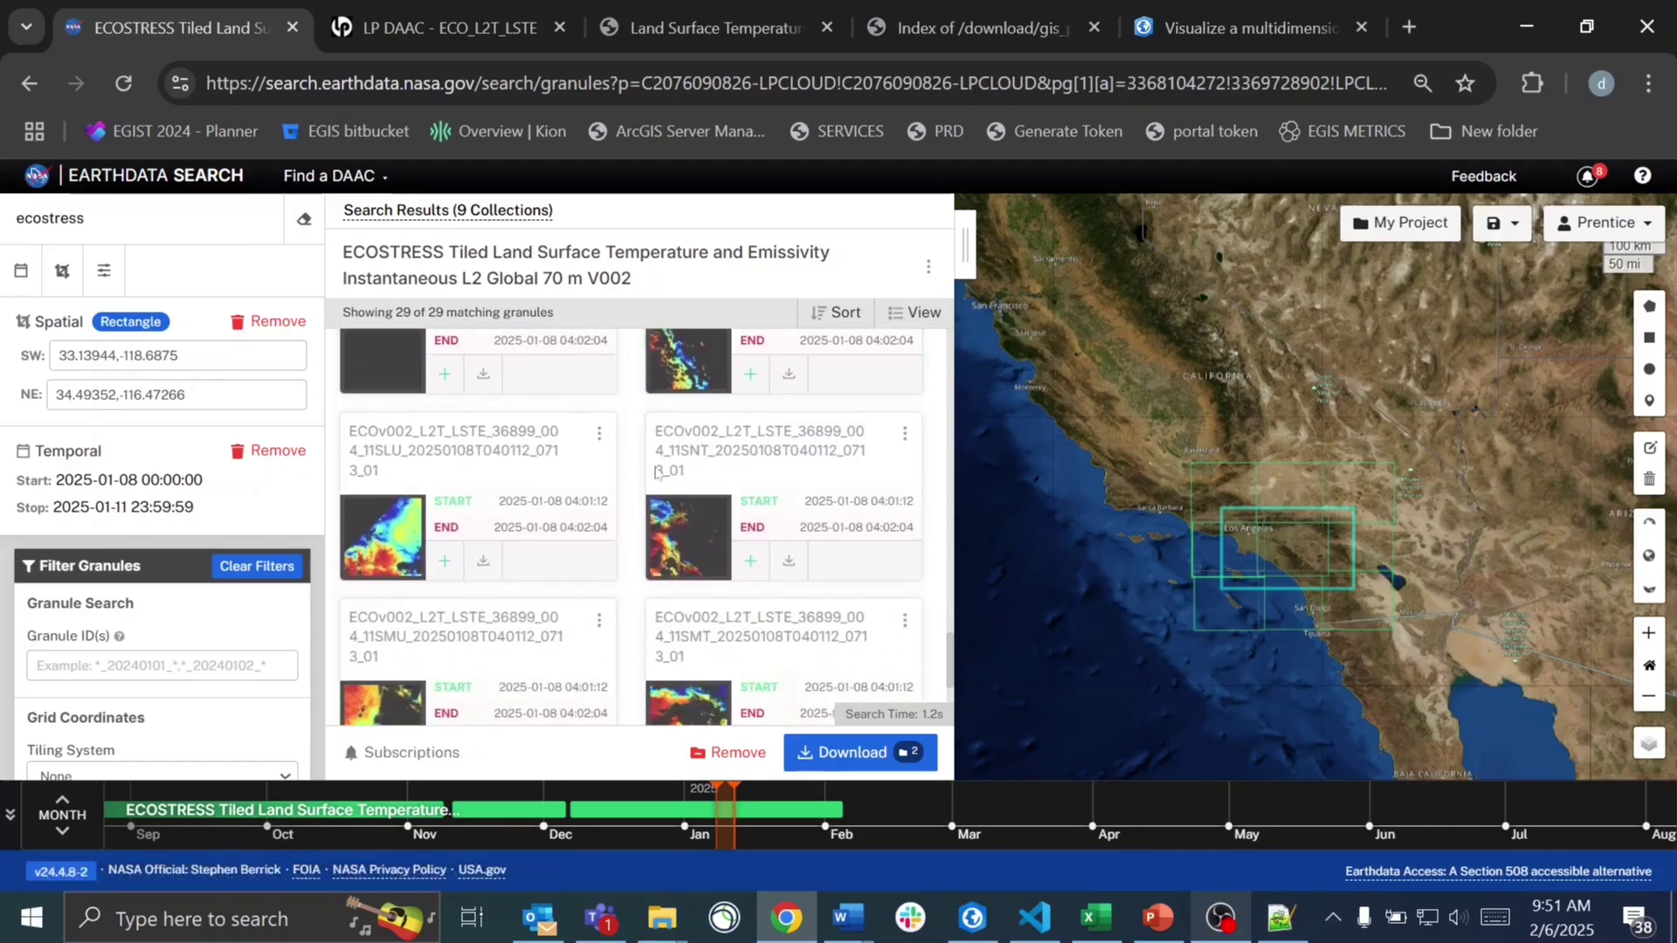
scroll(655, 474, "down", 1)
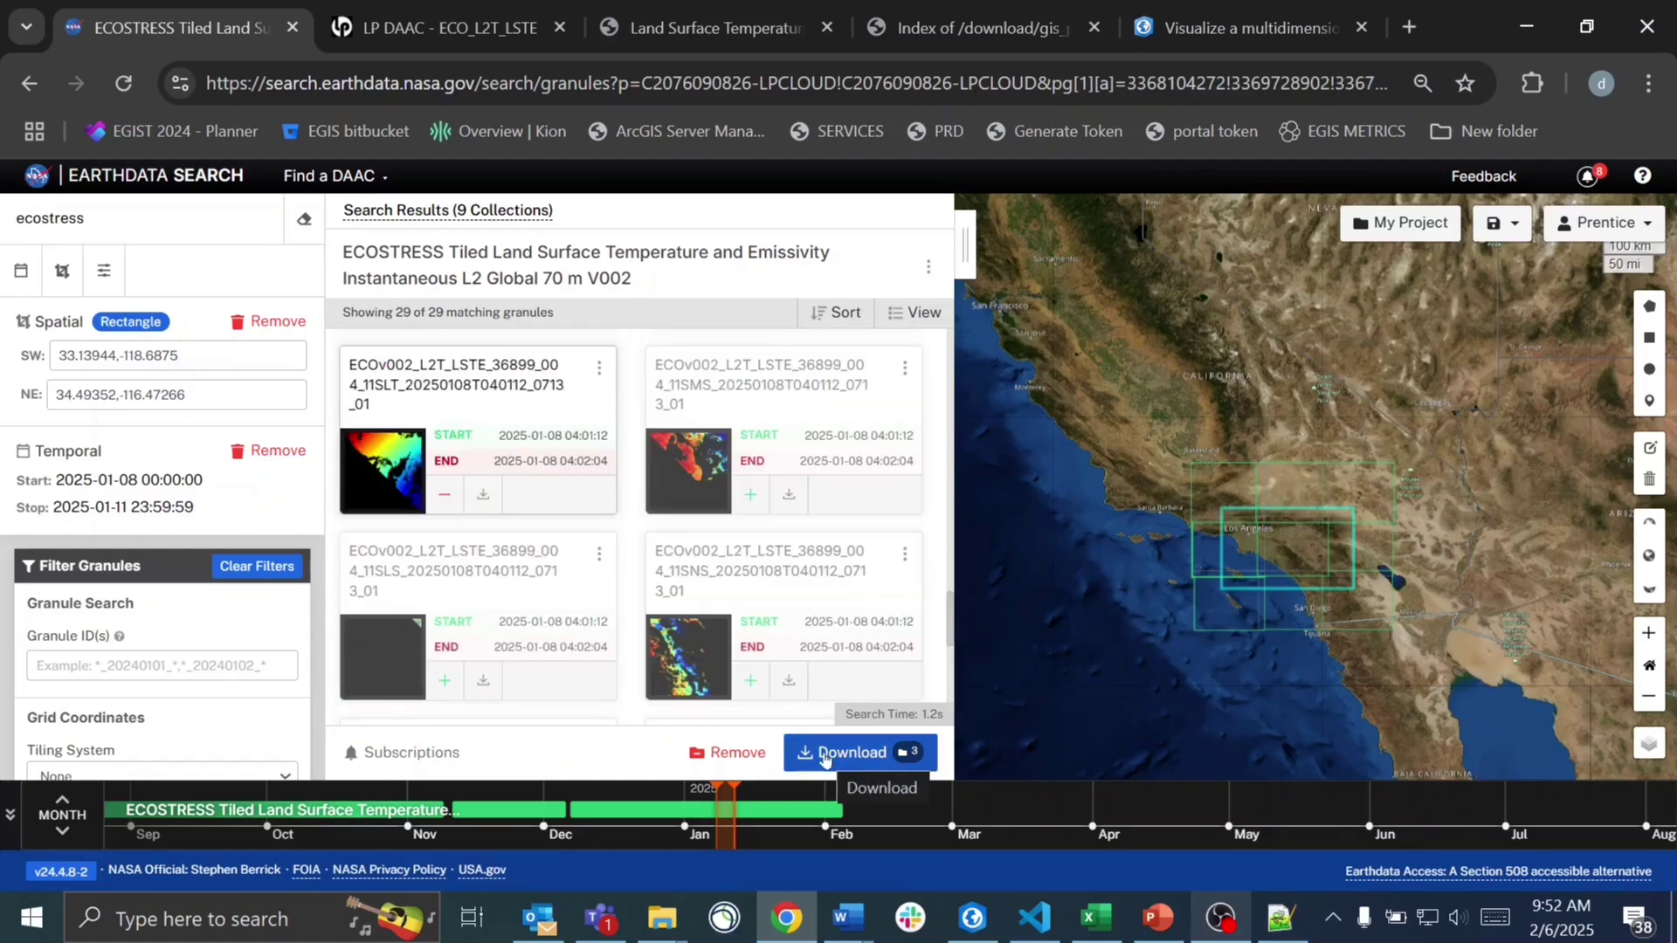
- Request a direct download of all data for the project's selected granules and open the list of download files
left_click(825, 756)
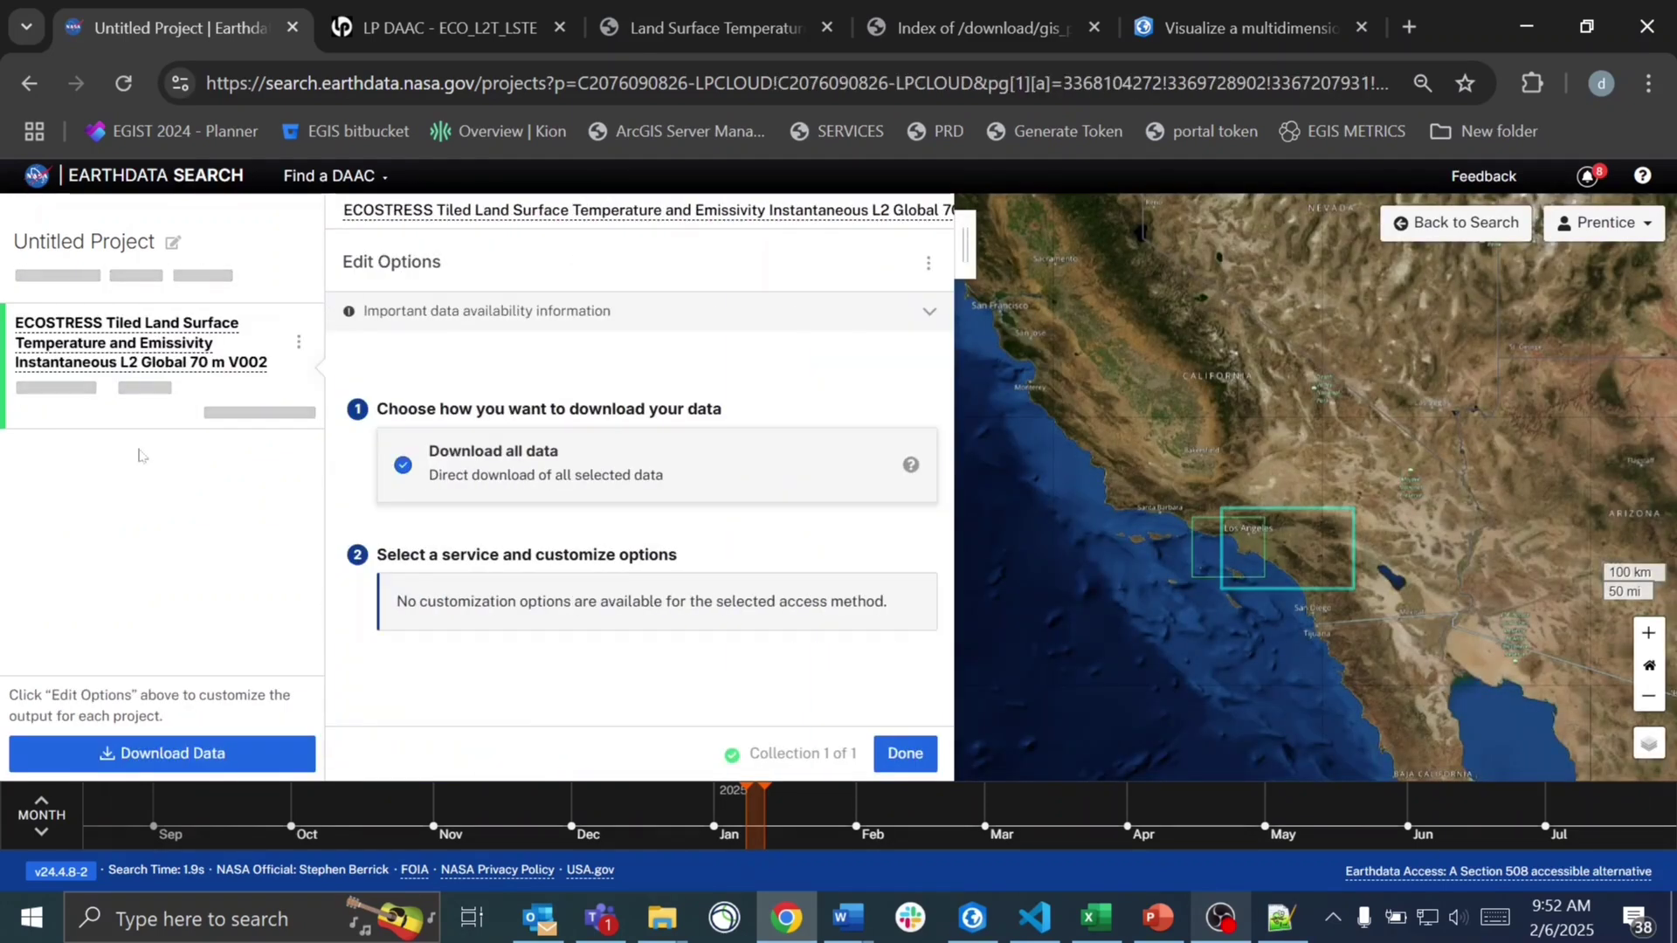
left_click(132, 751)
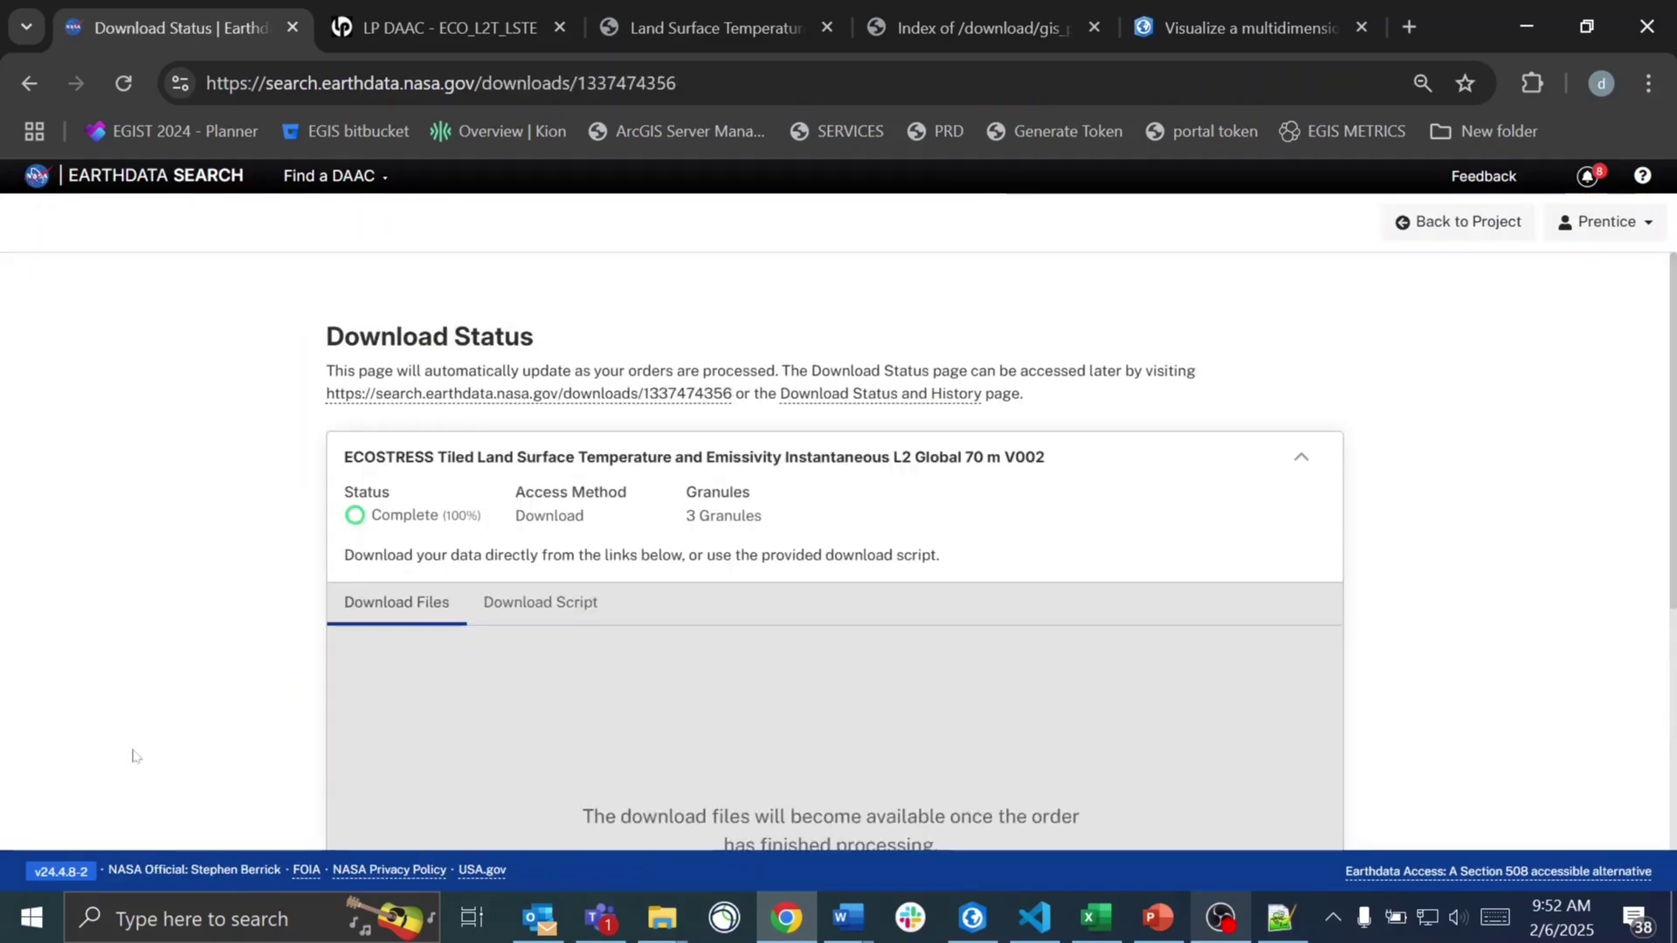
scroll(133, 755, "down", 2)
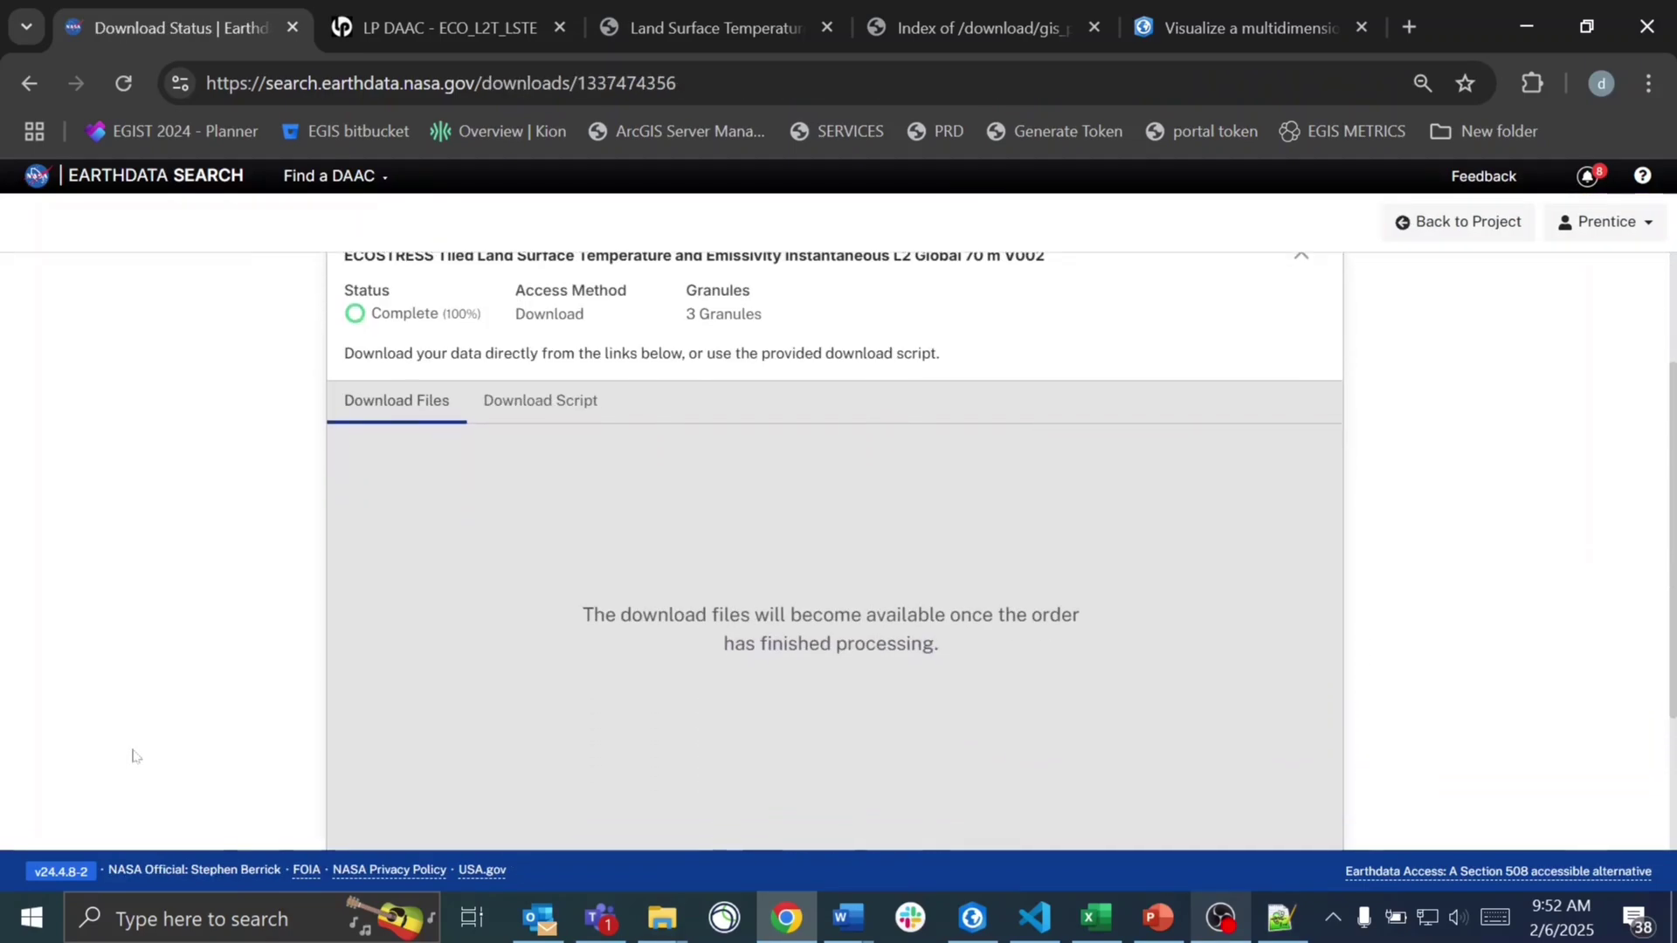
scroll(133, 754, "down", 1)
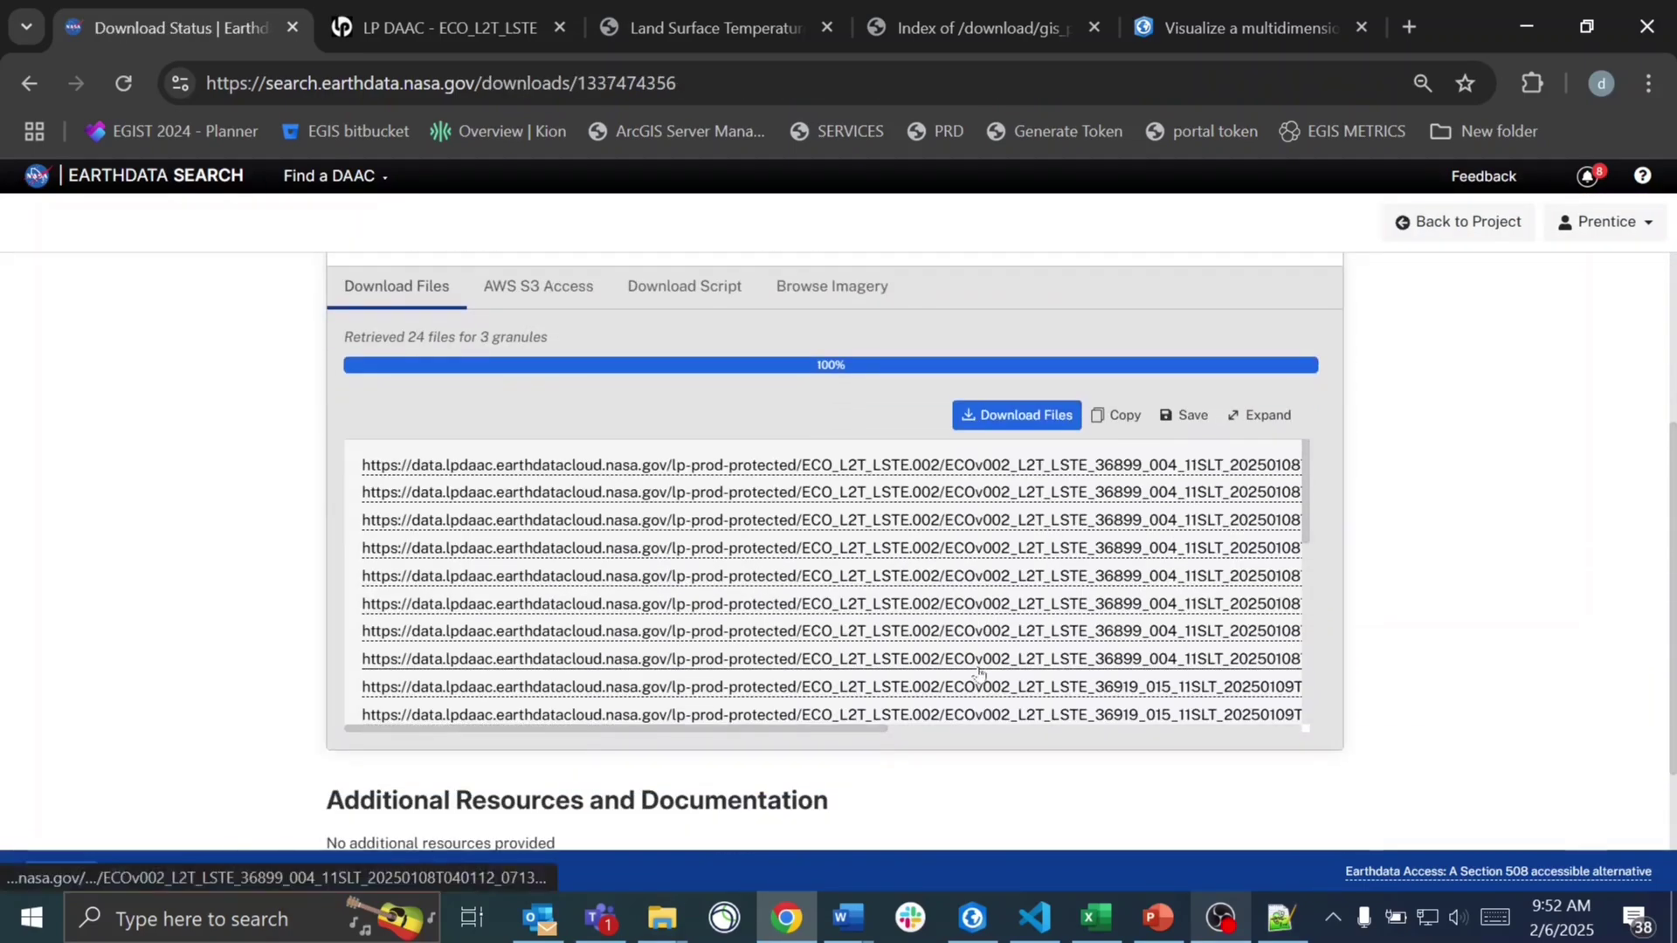
- Locate the granules' LST.tif links in the download list and check the save prompt for the 2025-01-08 file without saving it
scroll(979, 672, "right", 5)
scroll(978, 672, "right", 1)
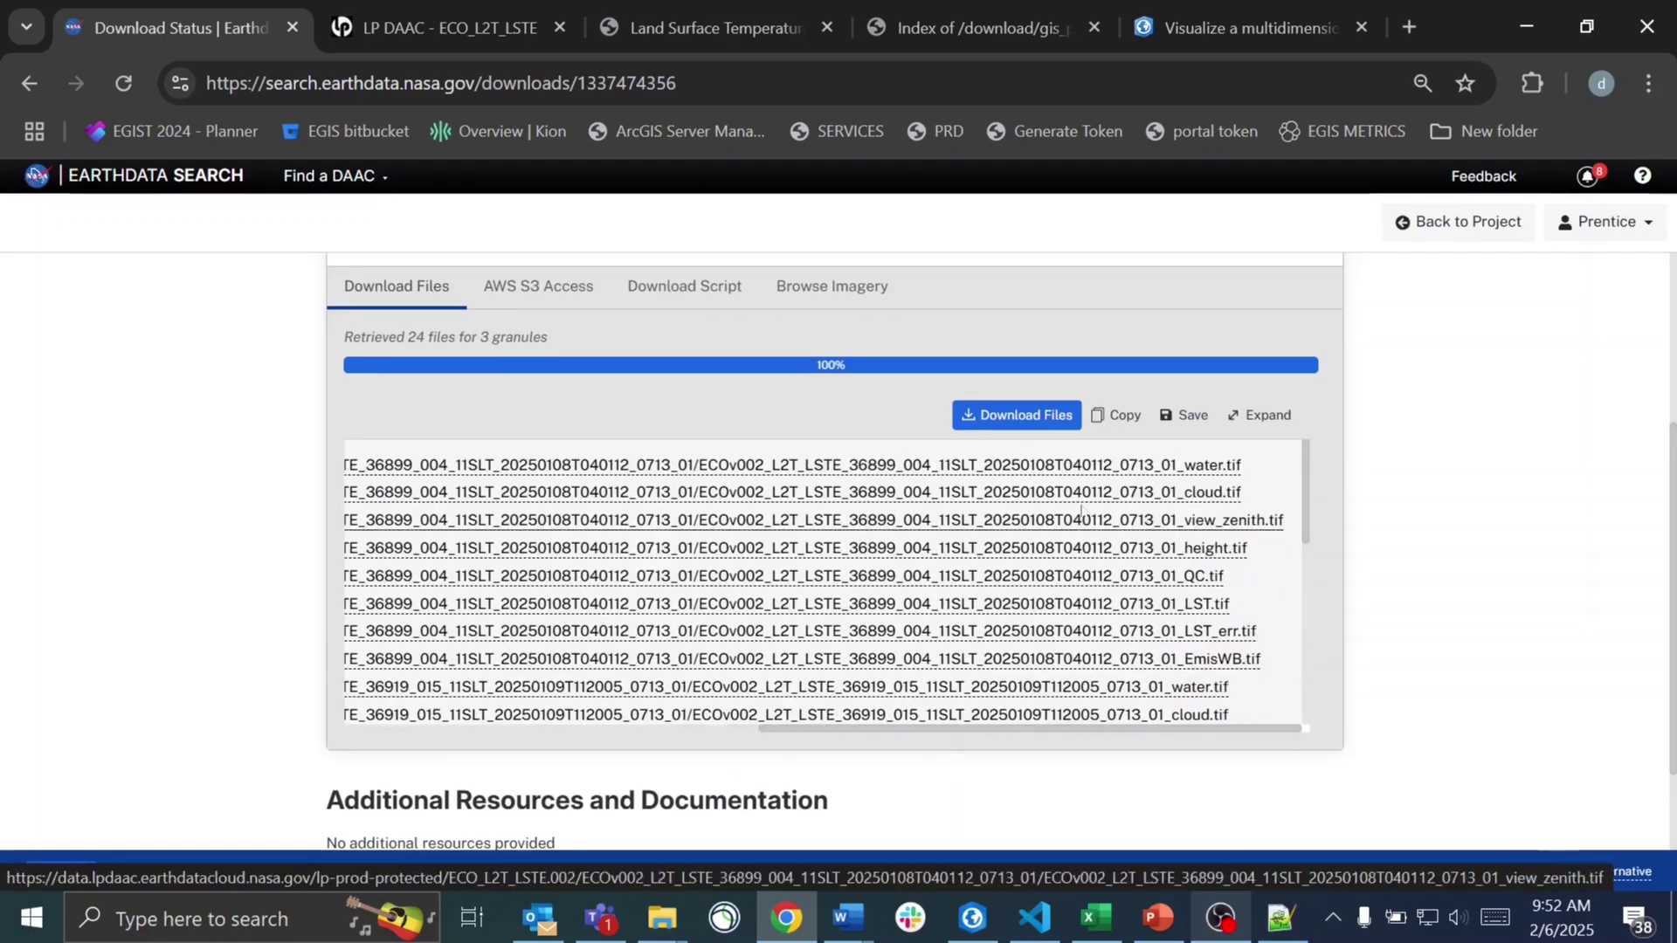
scroll(1115, 502, "down", 1)
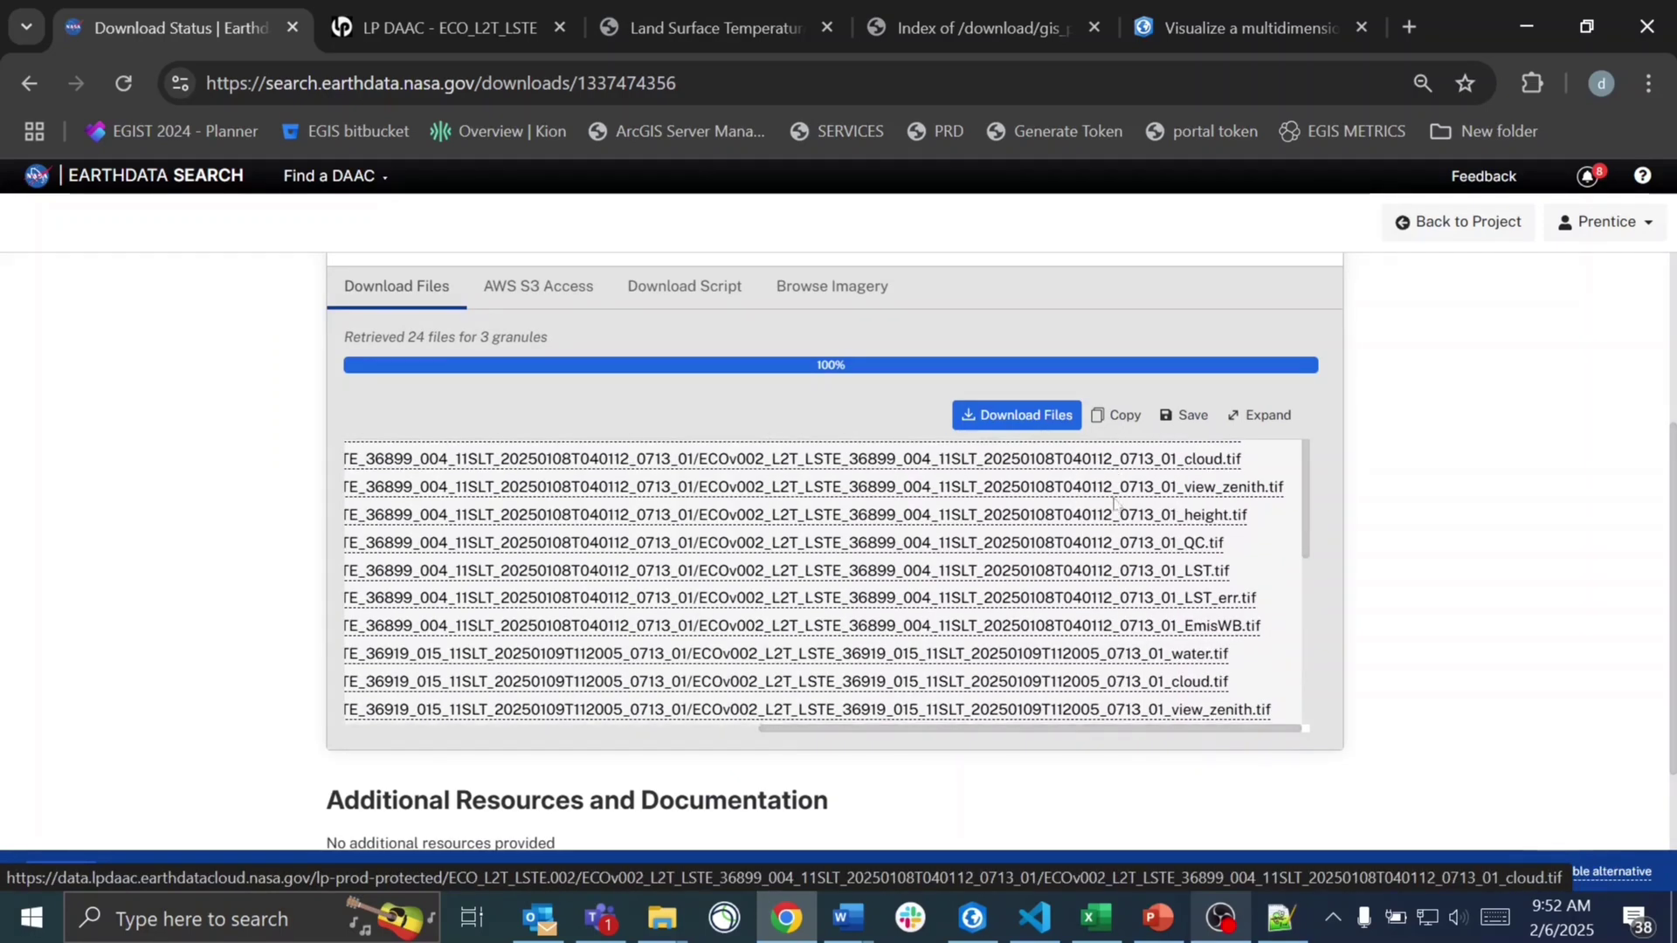
left_click(1114, 577)
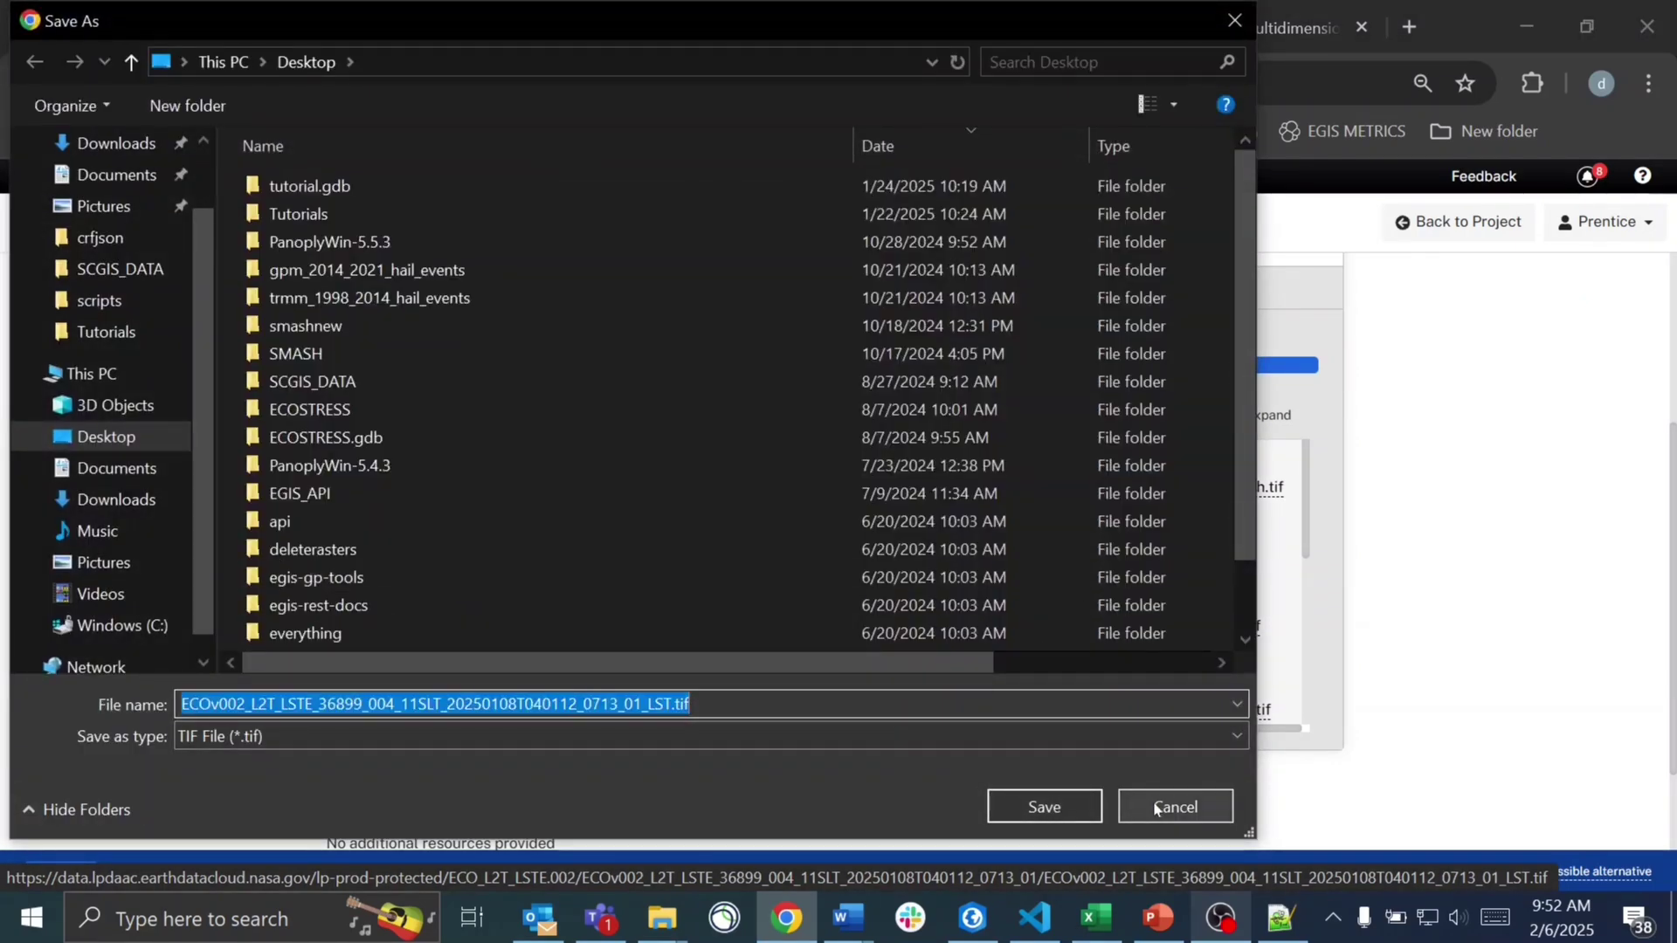
left_click(1155, 808)
scroll(1172, 612, "down", 5)
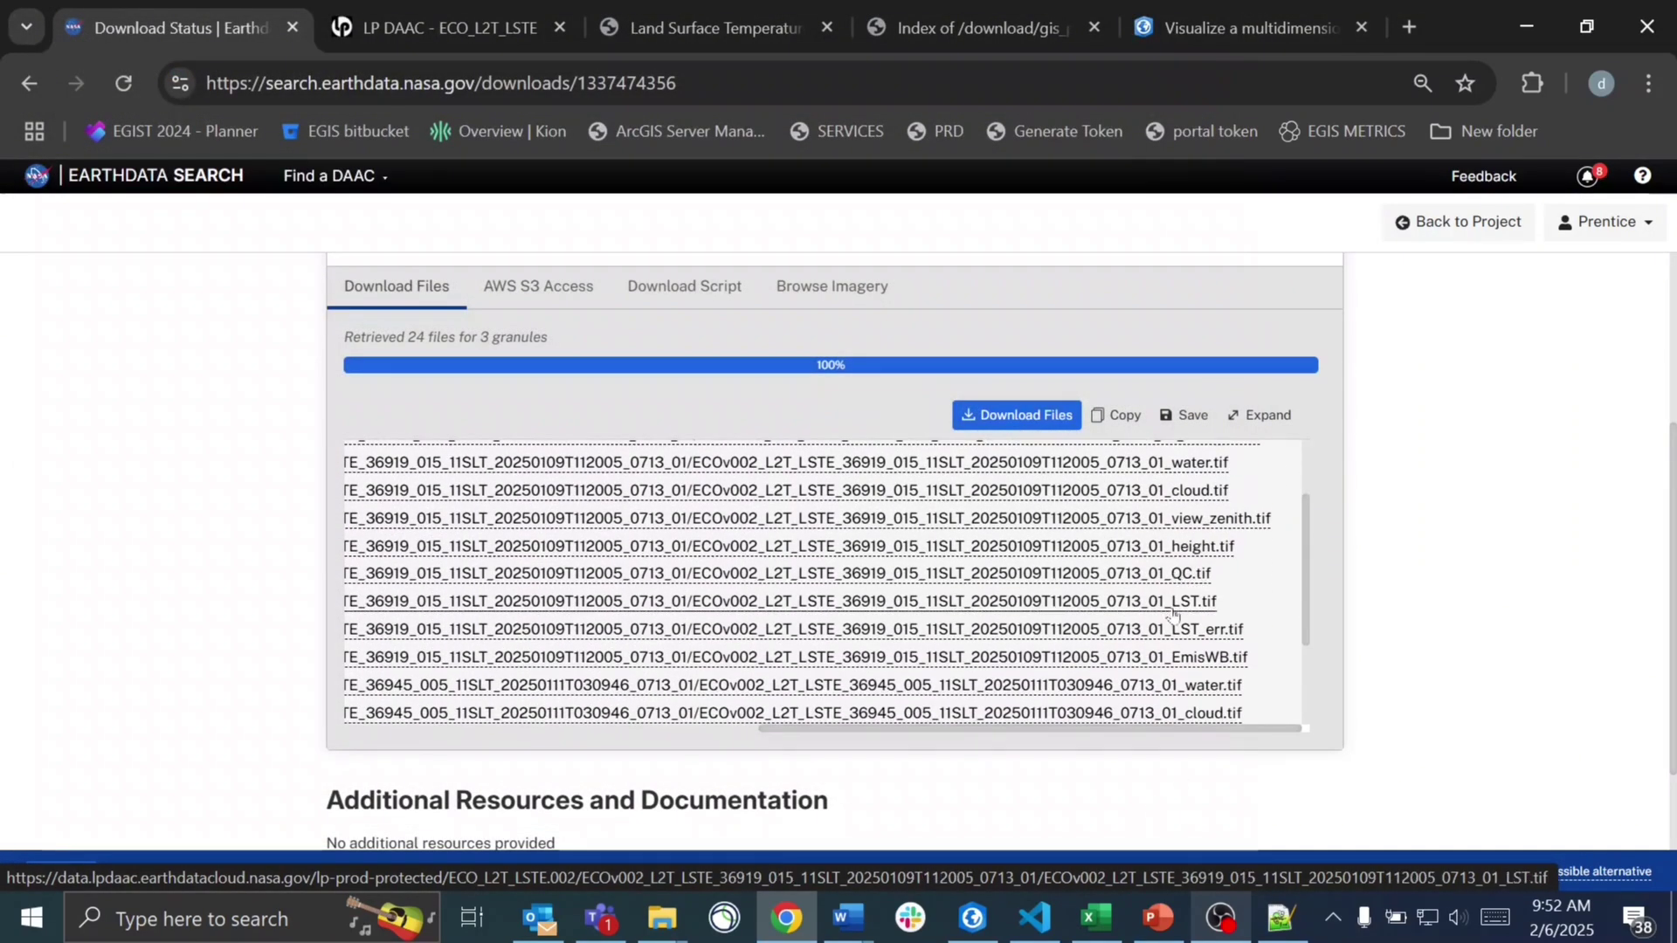
scroll(1173, 612, "down", 3)
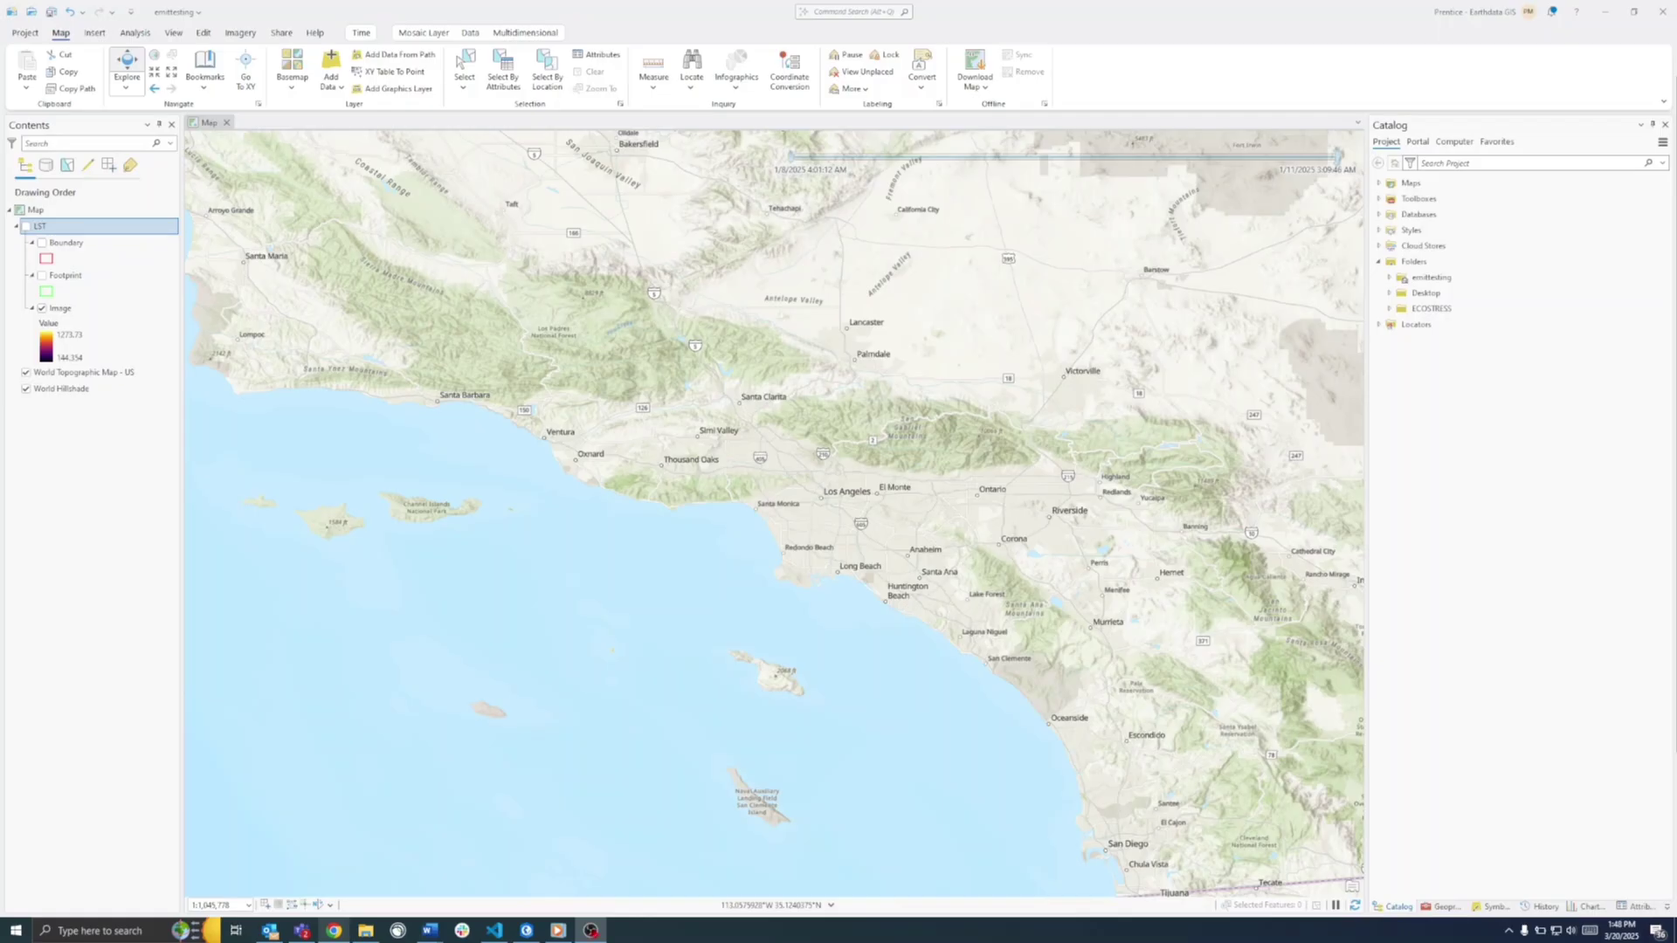
- Switch to ArcGIS Pro and create a new file geodatabase in the ECOSTRESS folder
left_click(1431, 313)
right_click(1436, 307)
mouse_move(1454, 302)
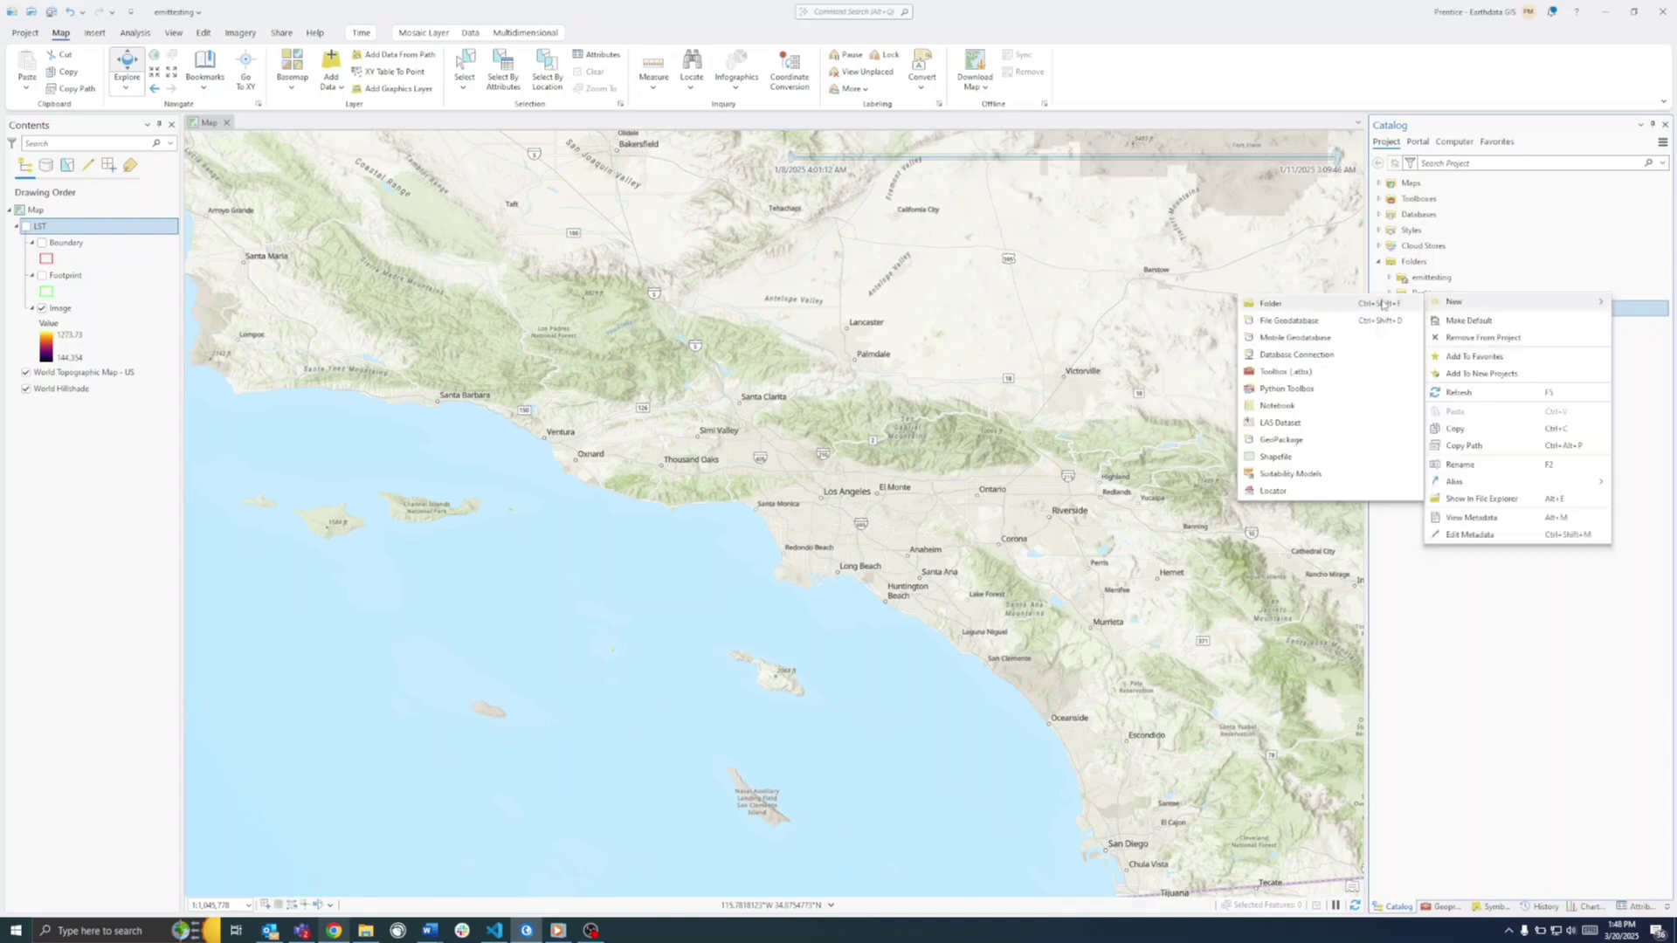
left_click(1356, 321)
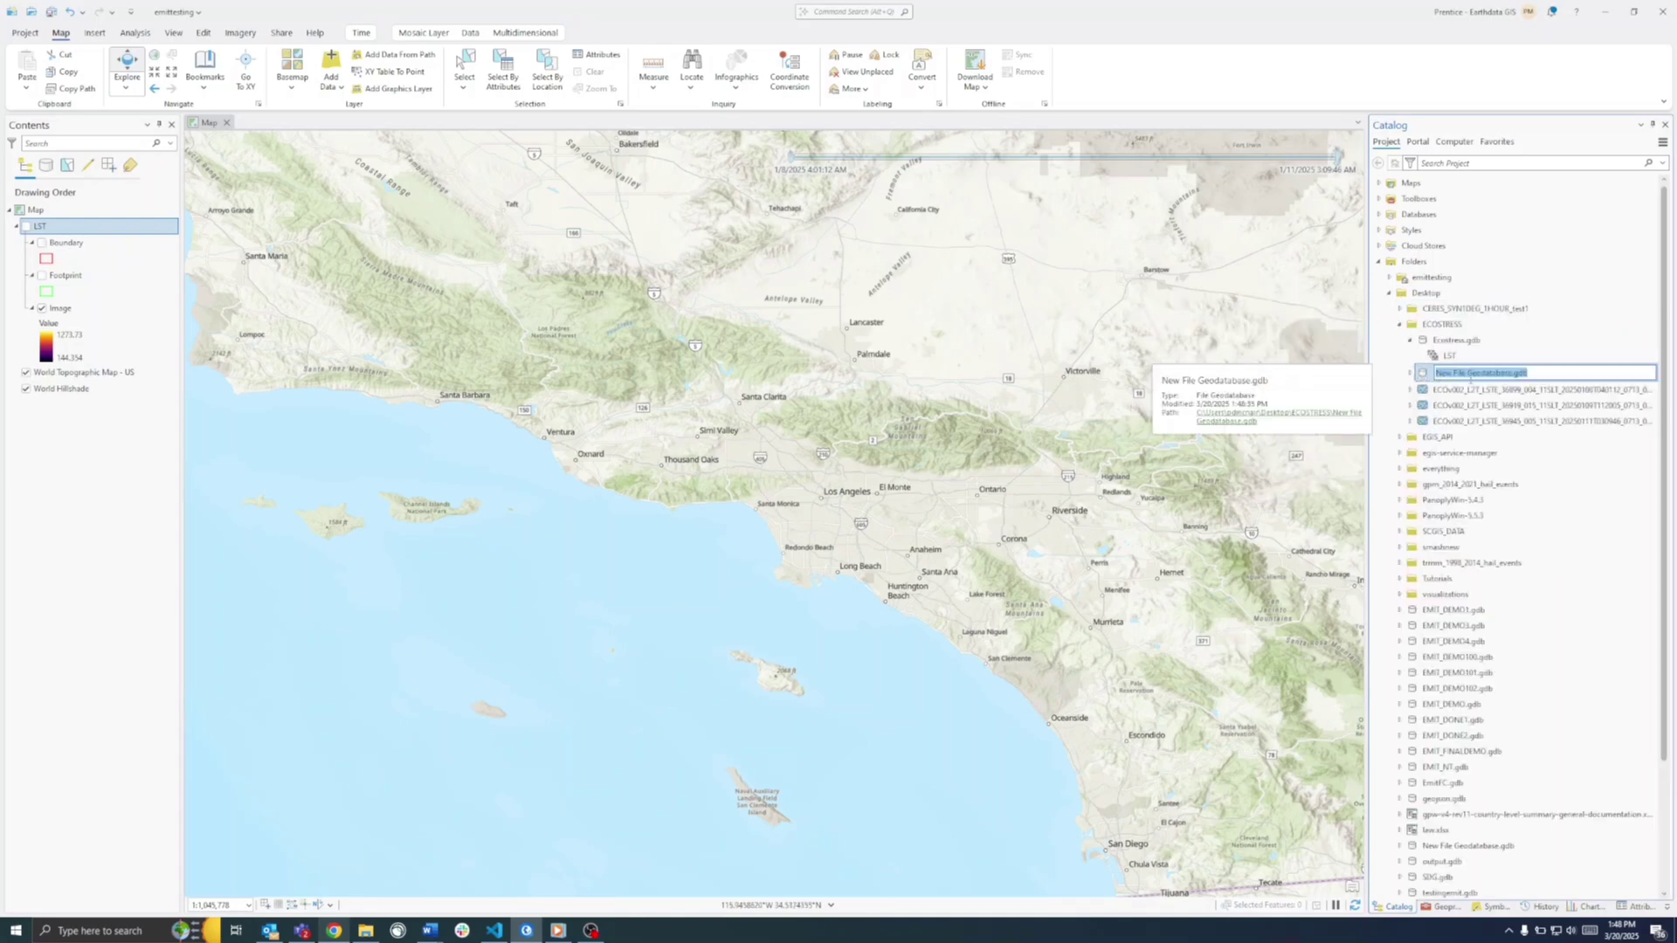
- Delete the newly created New File Geodatabase.gdb from the ECOSTRESS folder
left_click(1449, 356)
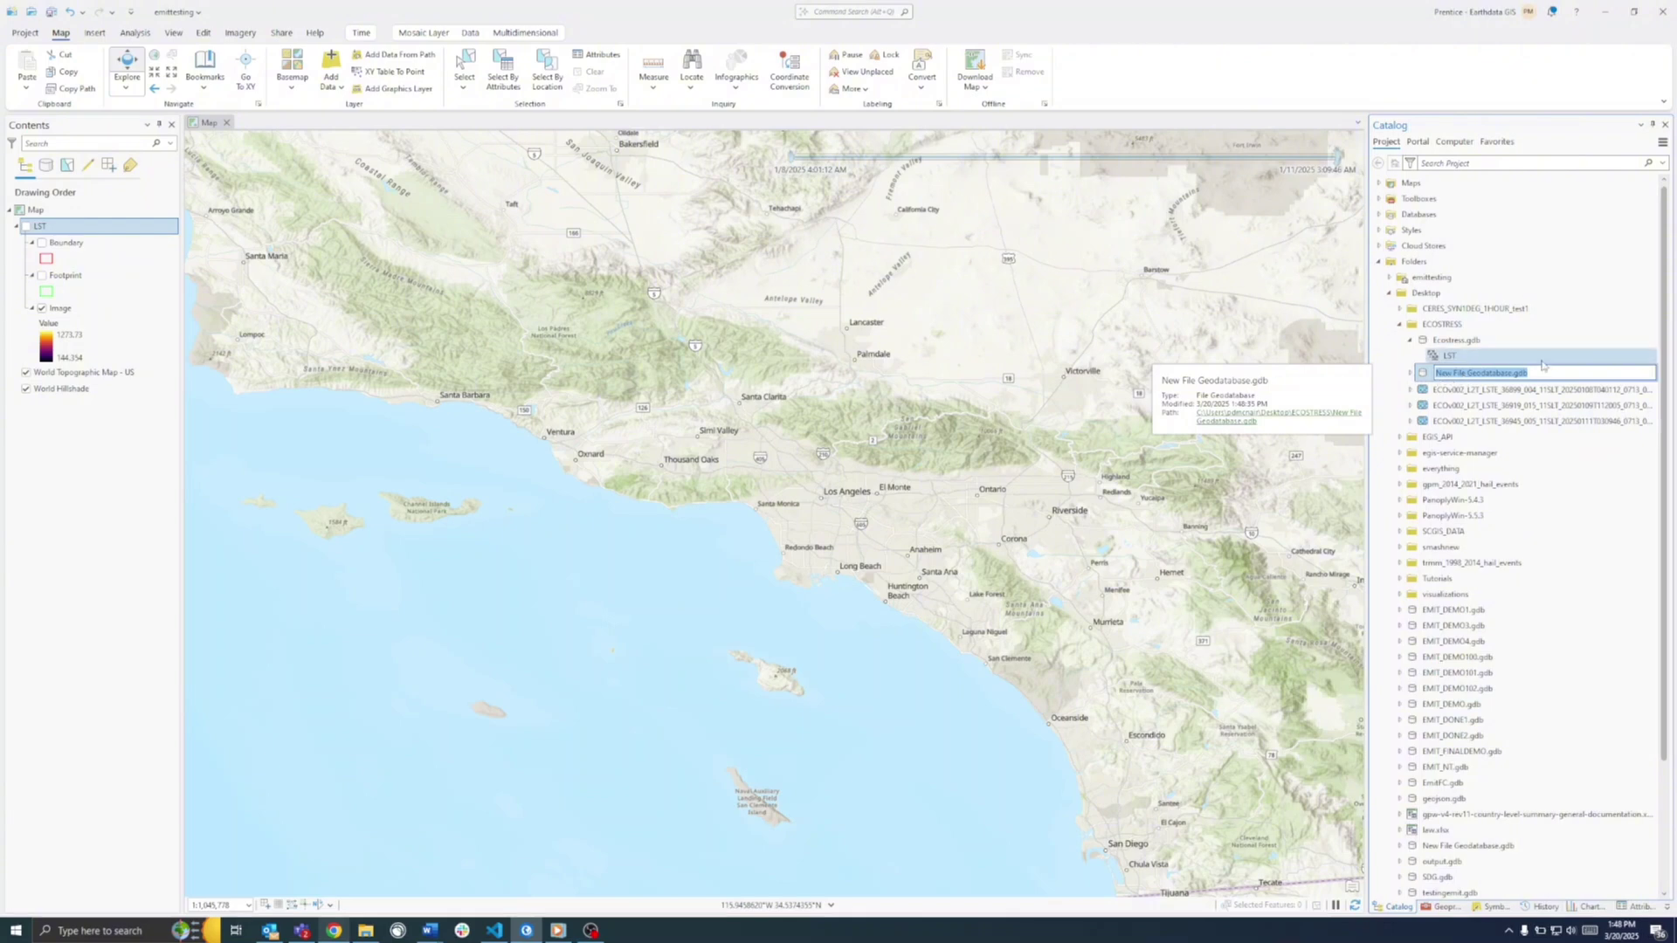
left_click(1502, 374)
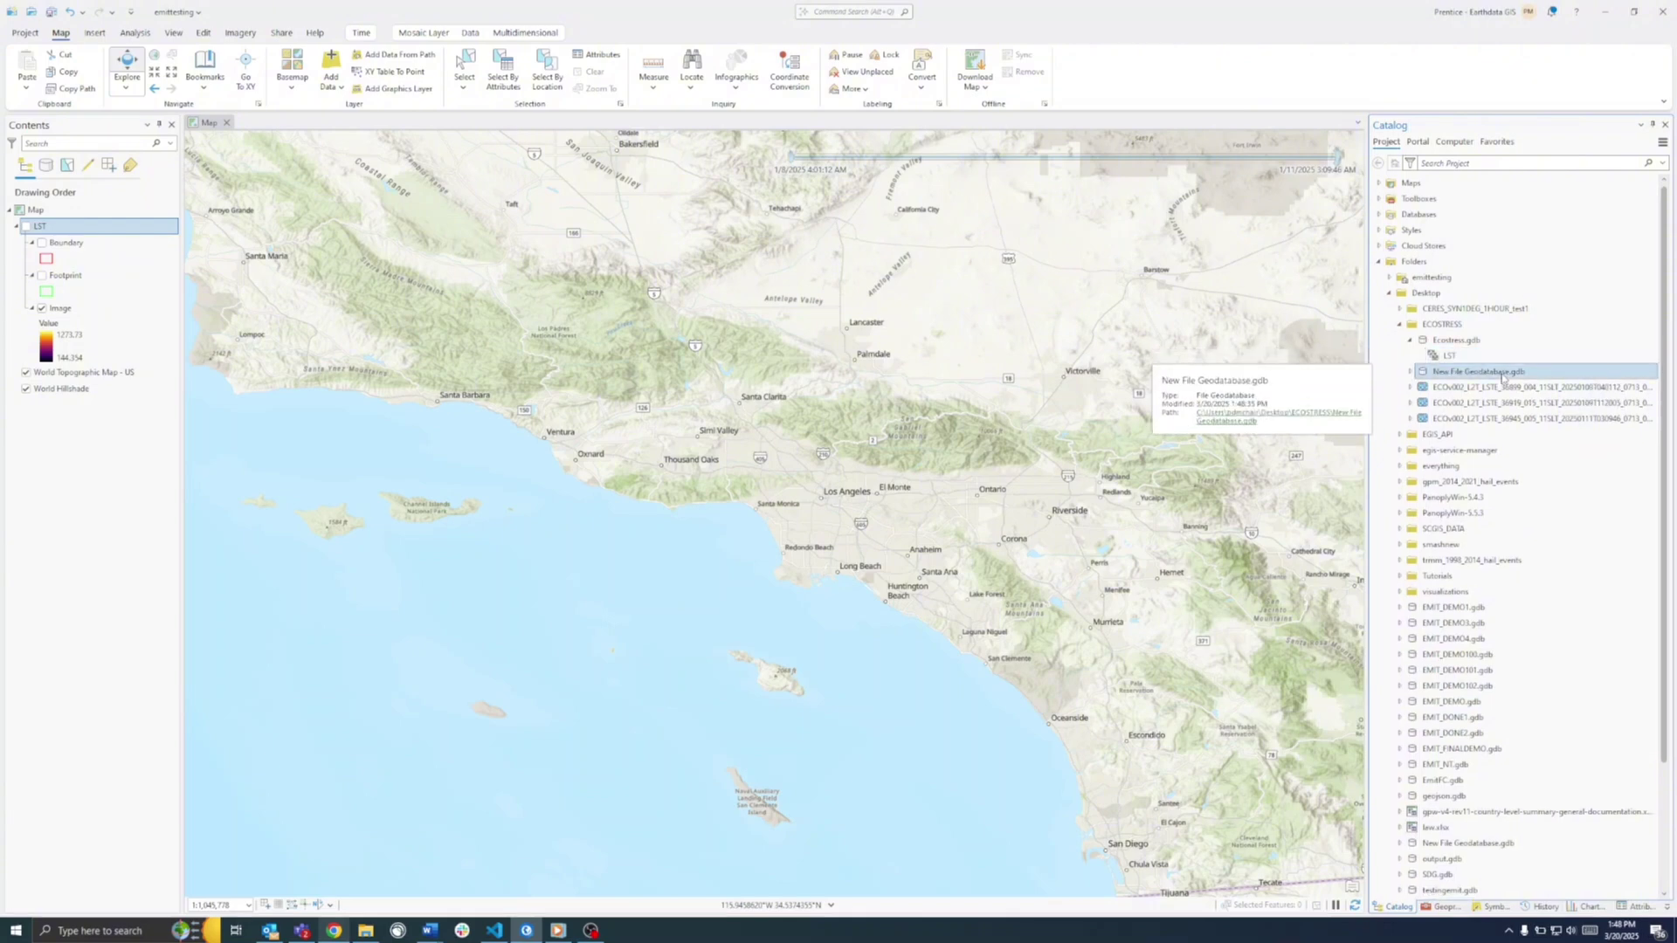
right_click(1502, 374)
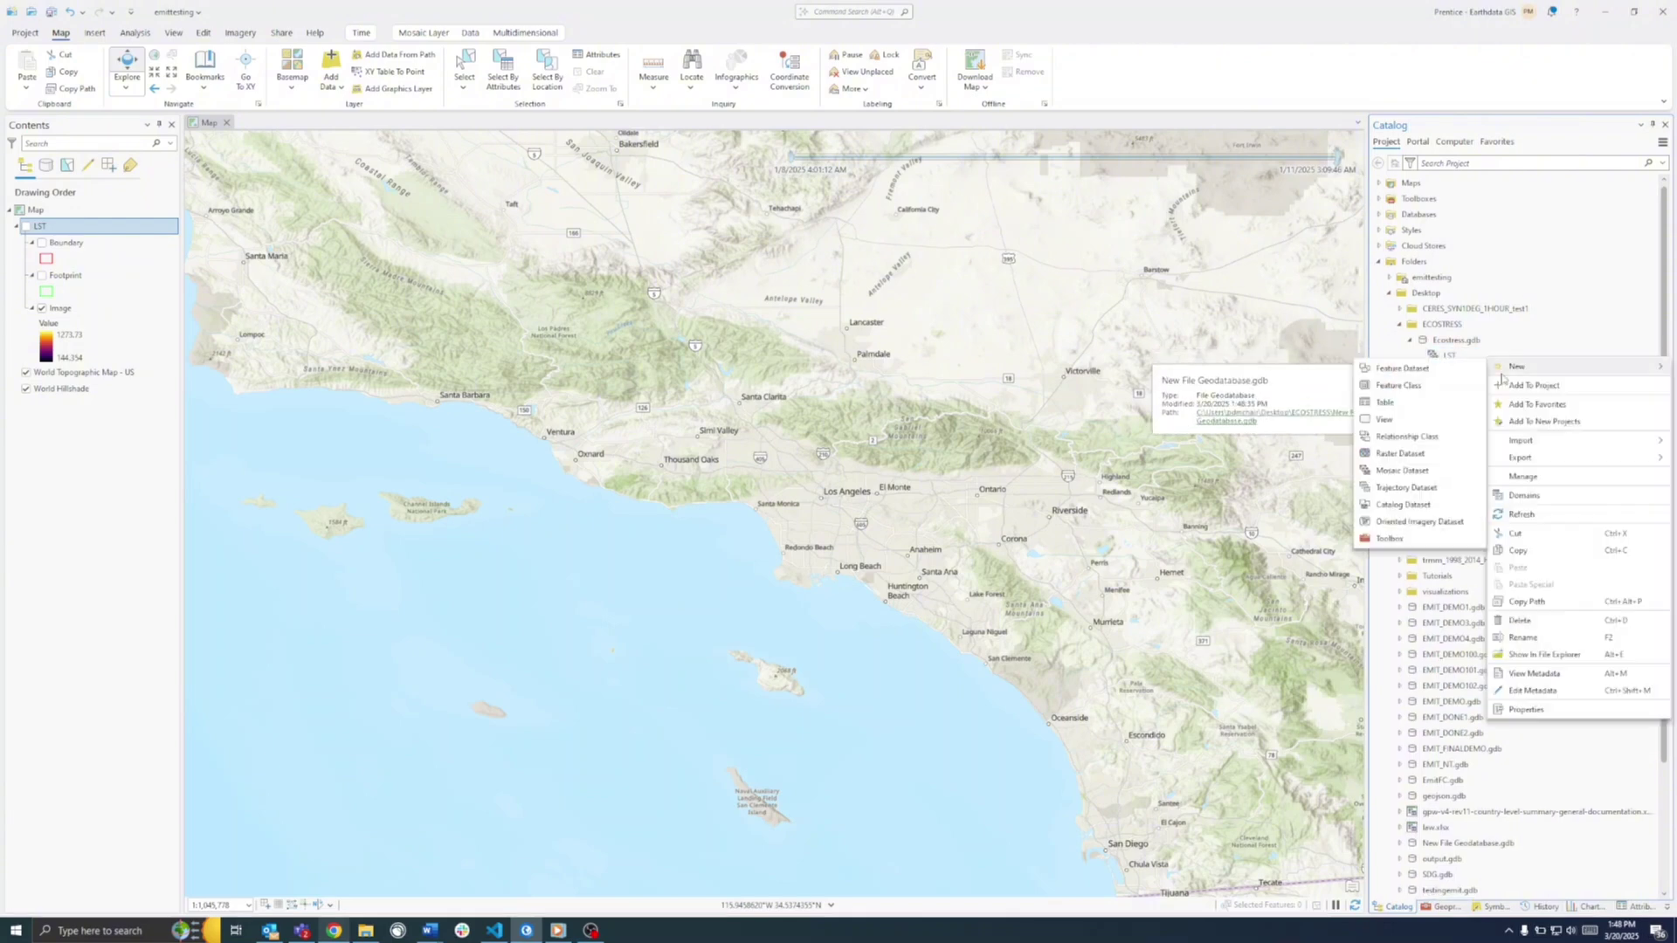
left_click(1524, 620)
left_click(880, 487)
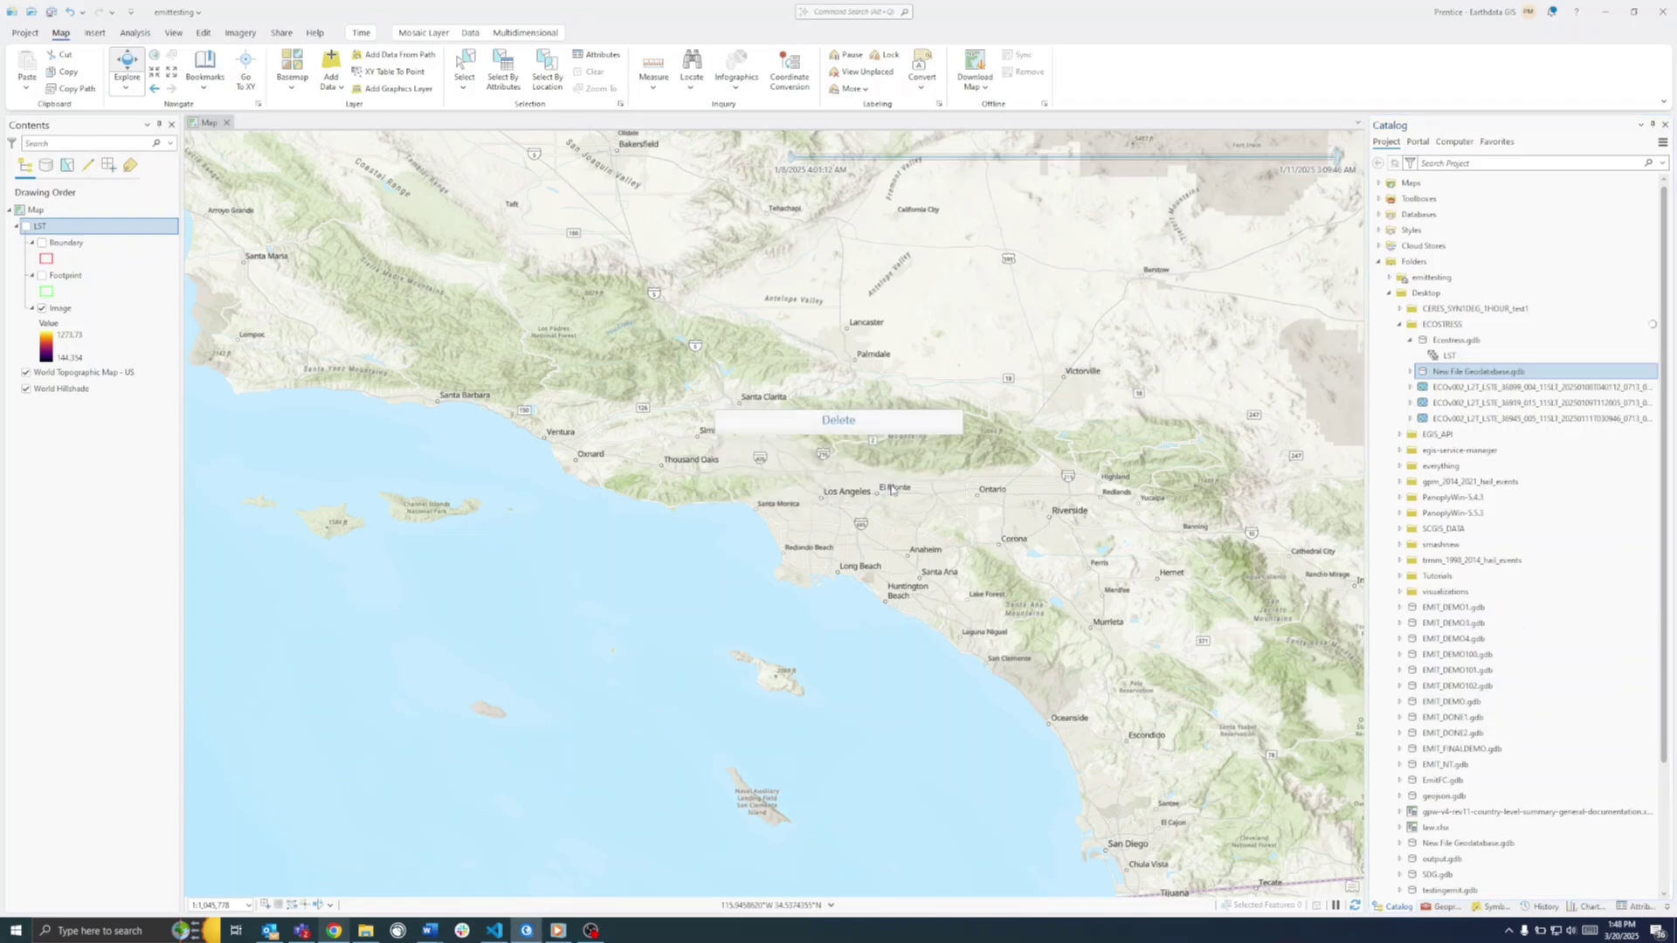
- Start creating a mosaic dataset named LST in Ecostress.gdb in the ECOSTRESS folder
left_click(1420, 325)
left_click(1409, 340)
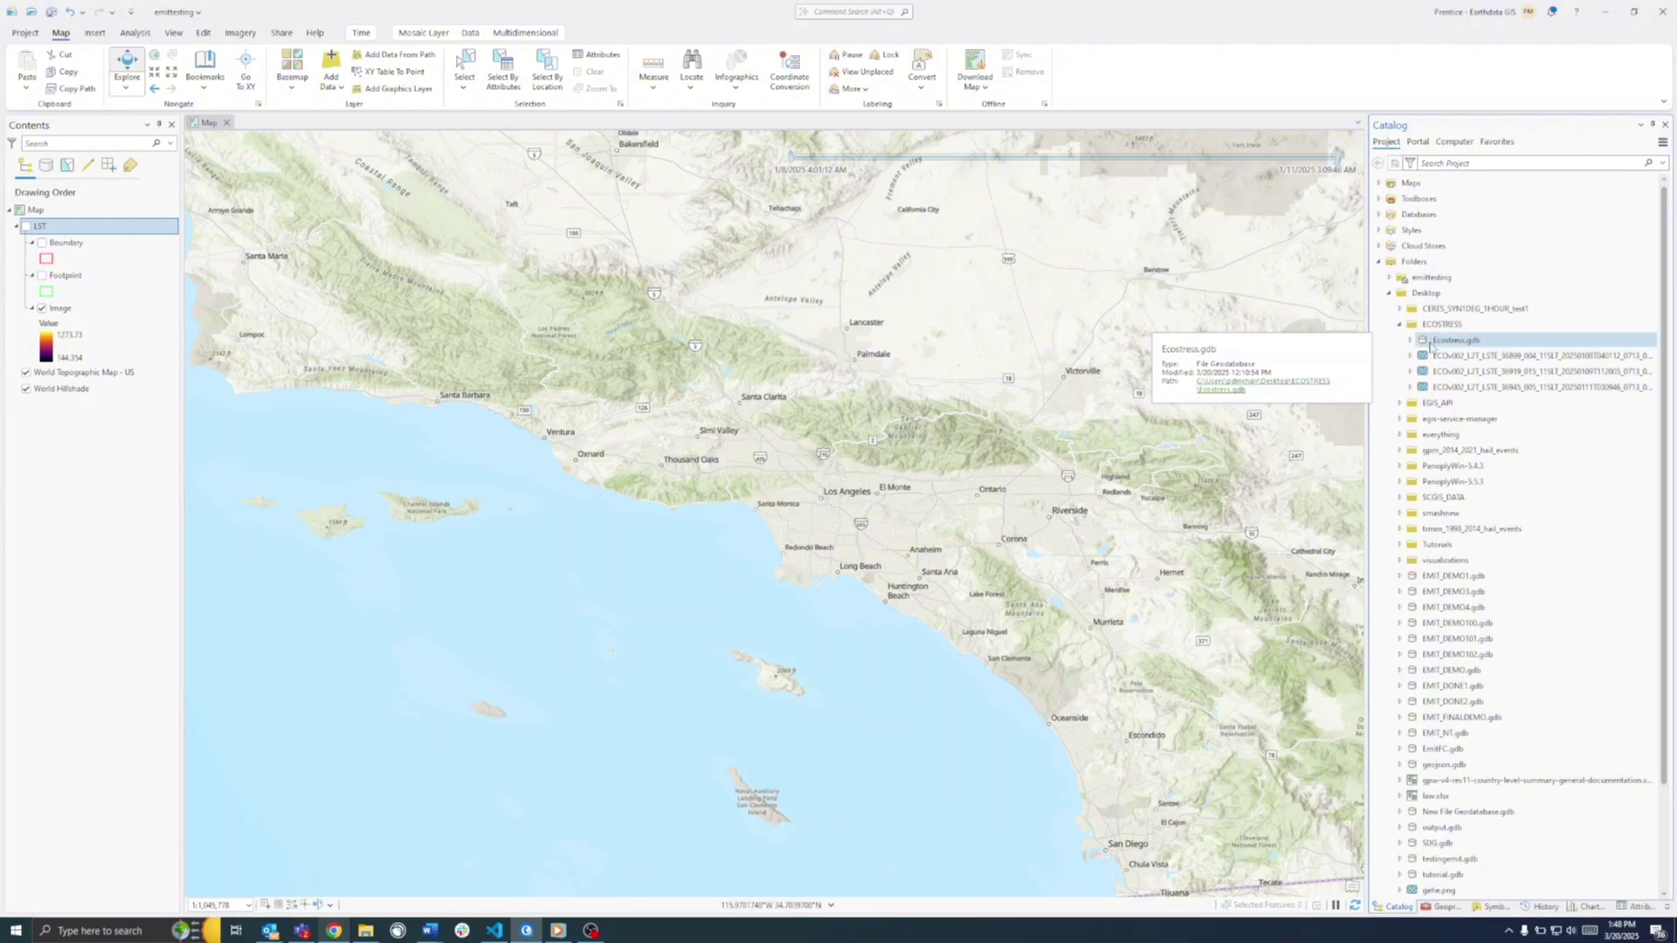
left_click(1432, 344)
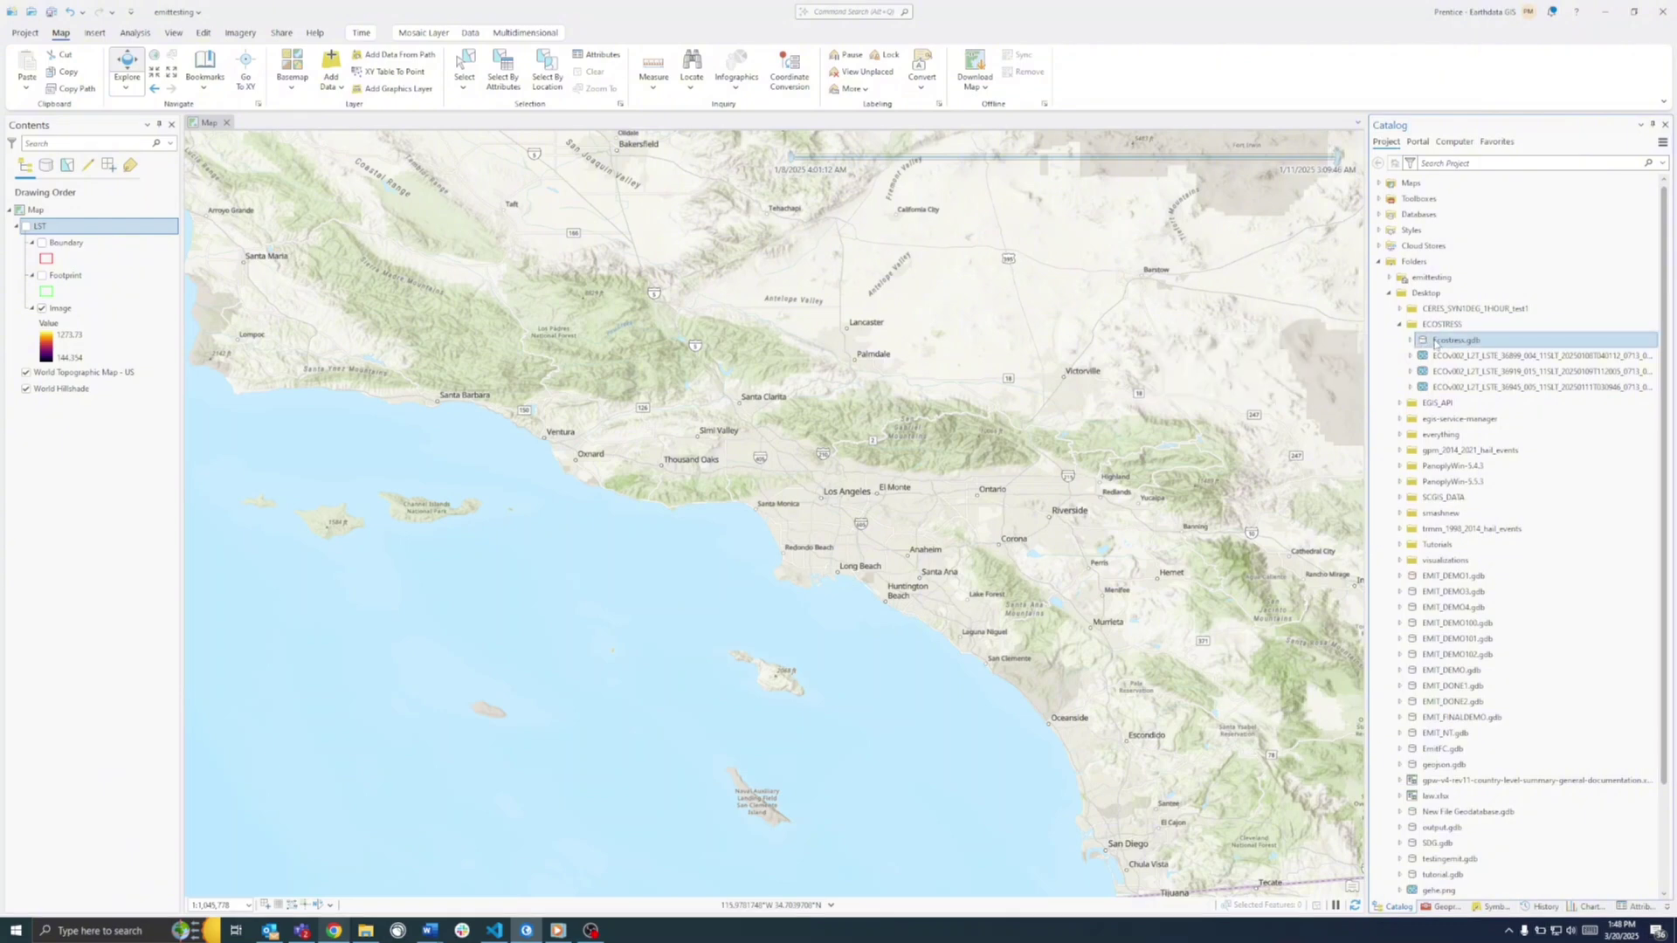
right_click(1436, 343)
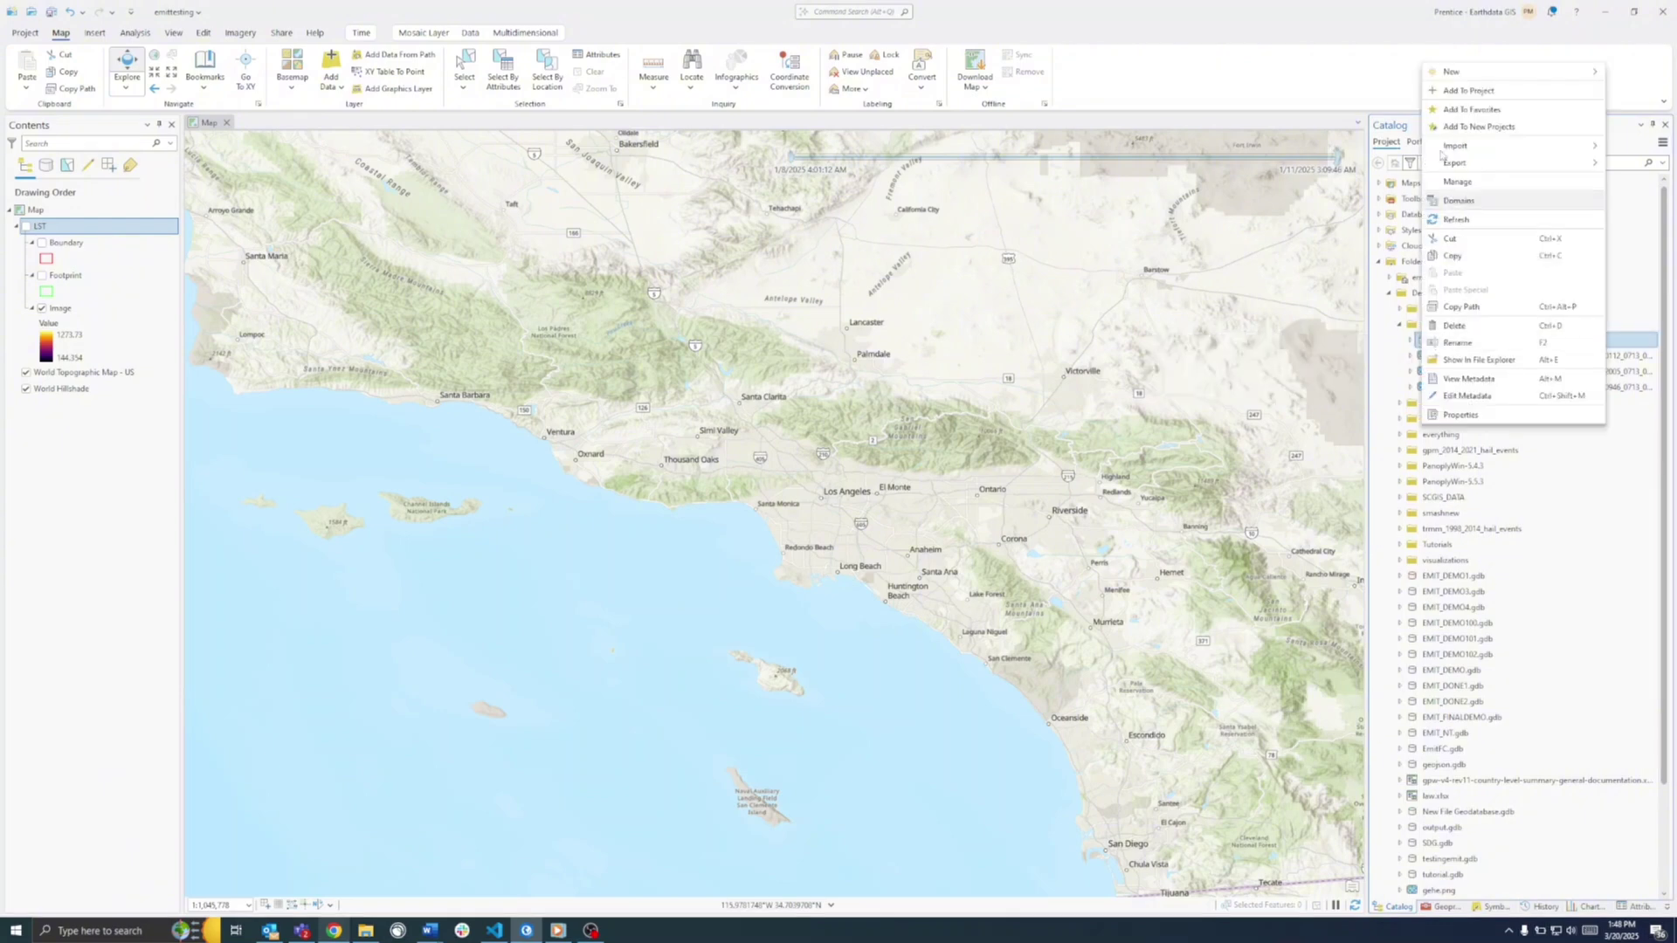
mouse_move(1449, 80)
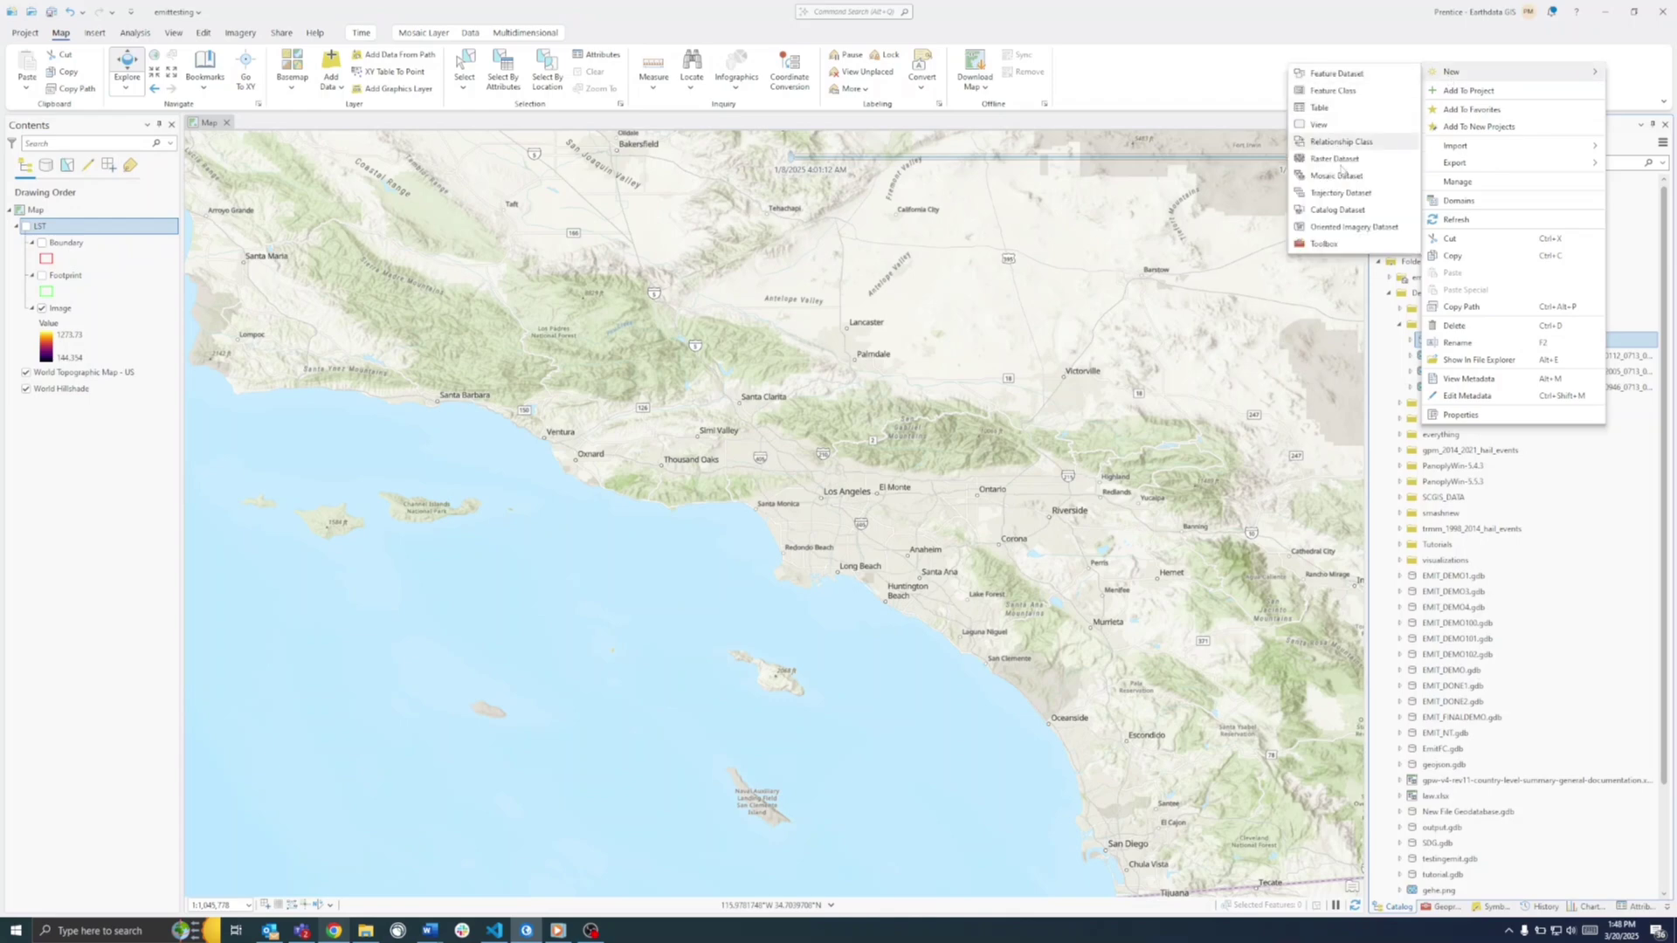
left_click(1336, 177)
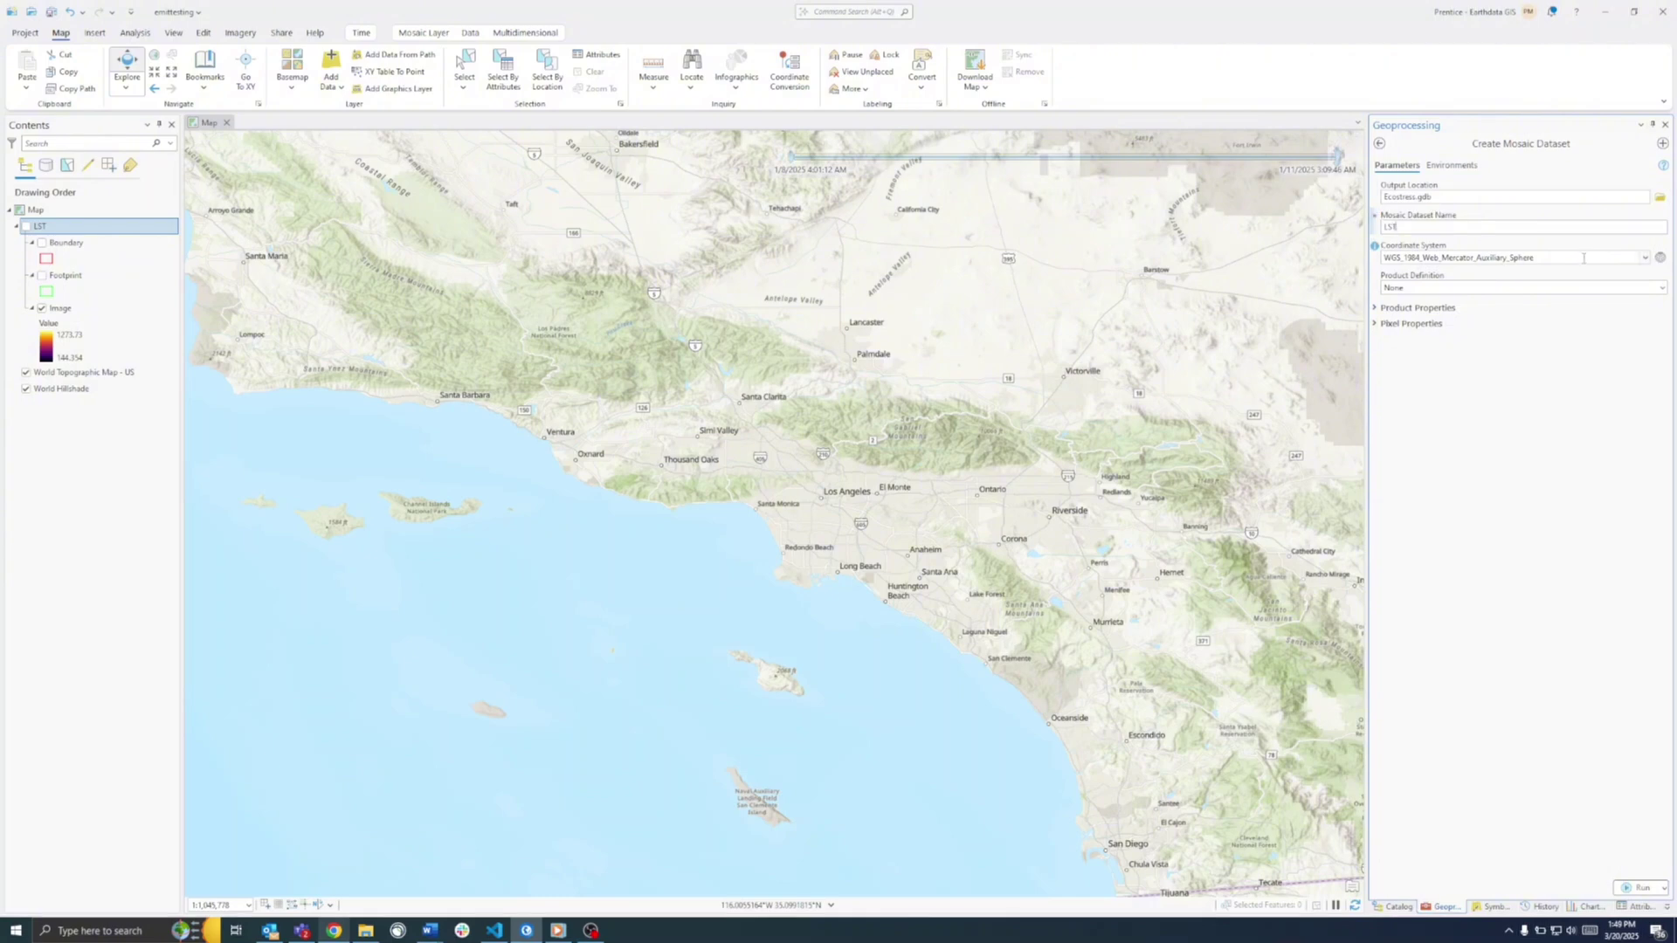
- Set the coordinate system of the new mosaic dataset to WGS 1984 from the favorite coordinate systems
left_click(1644, 257)
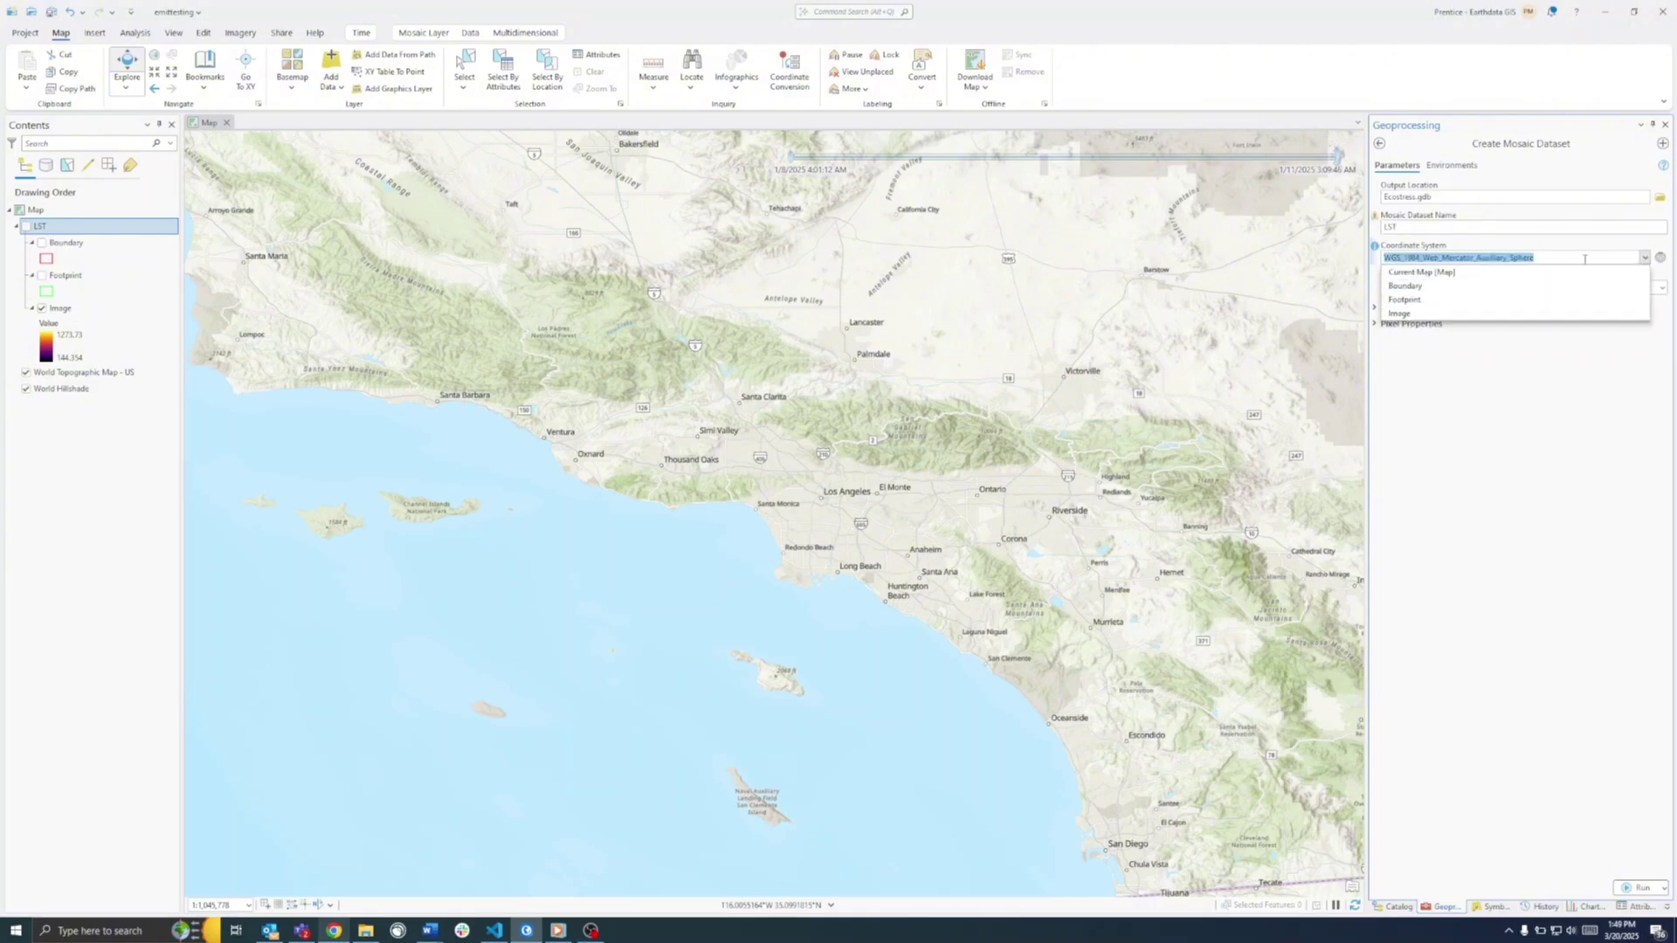
left_click(1657, 260)
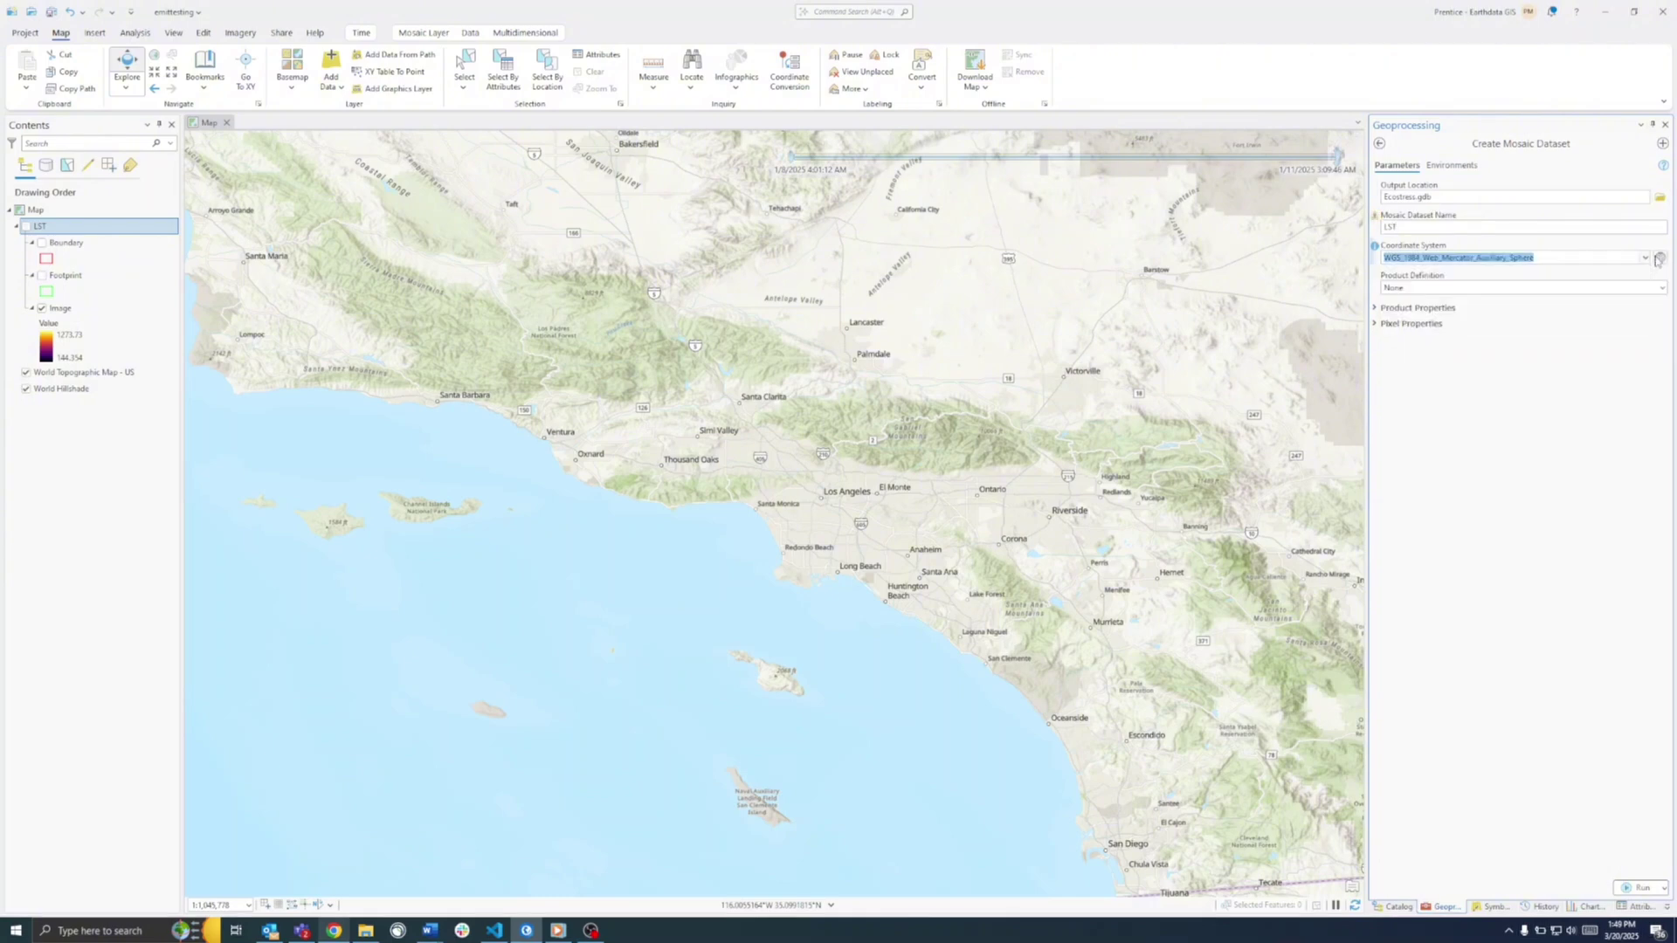
left_click(1657, 259)
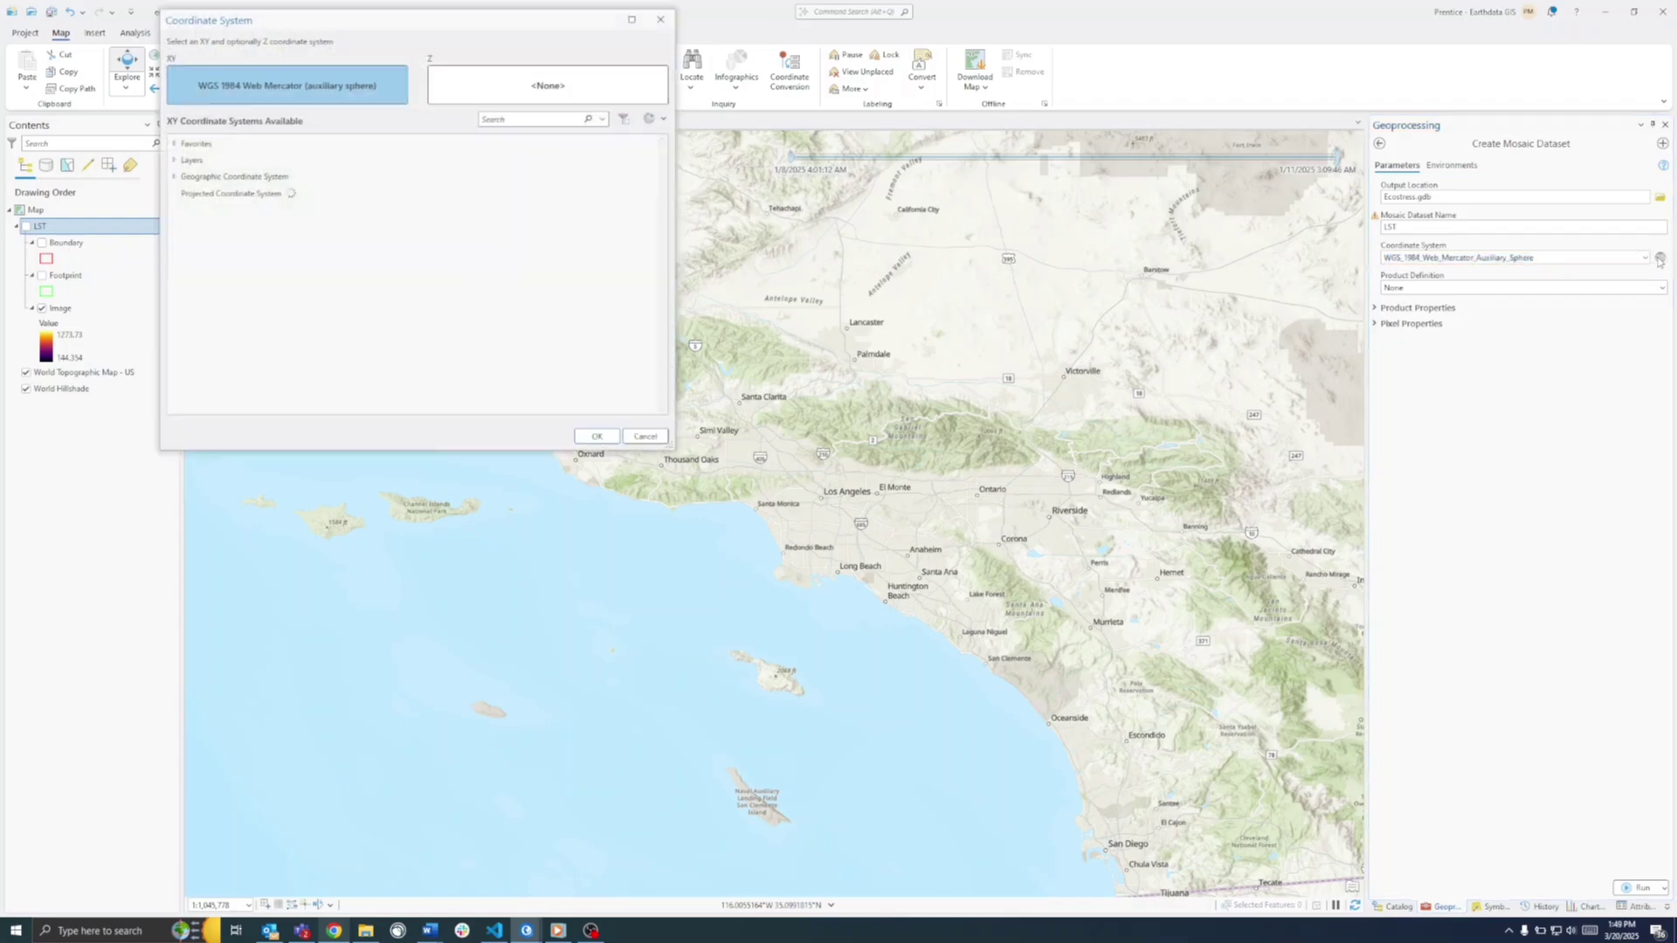
left_click(174, 143)
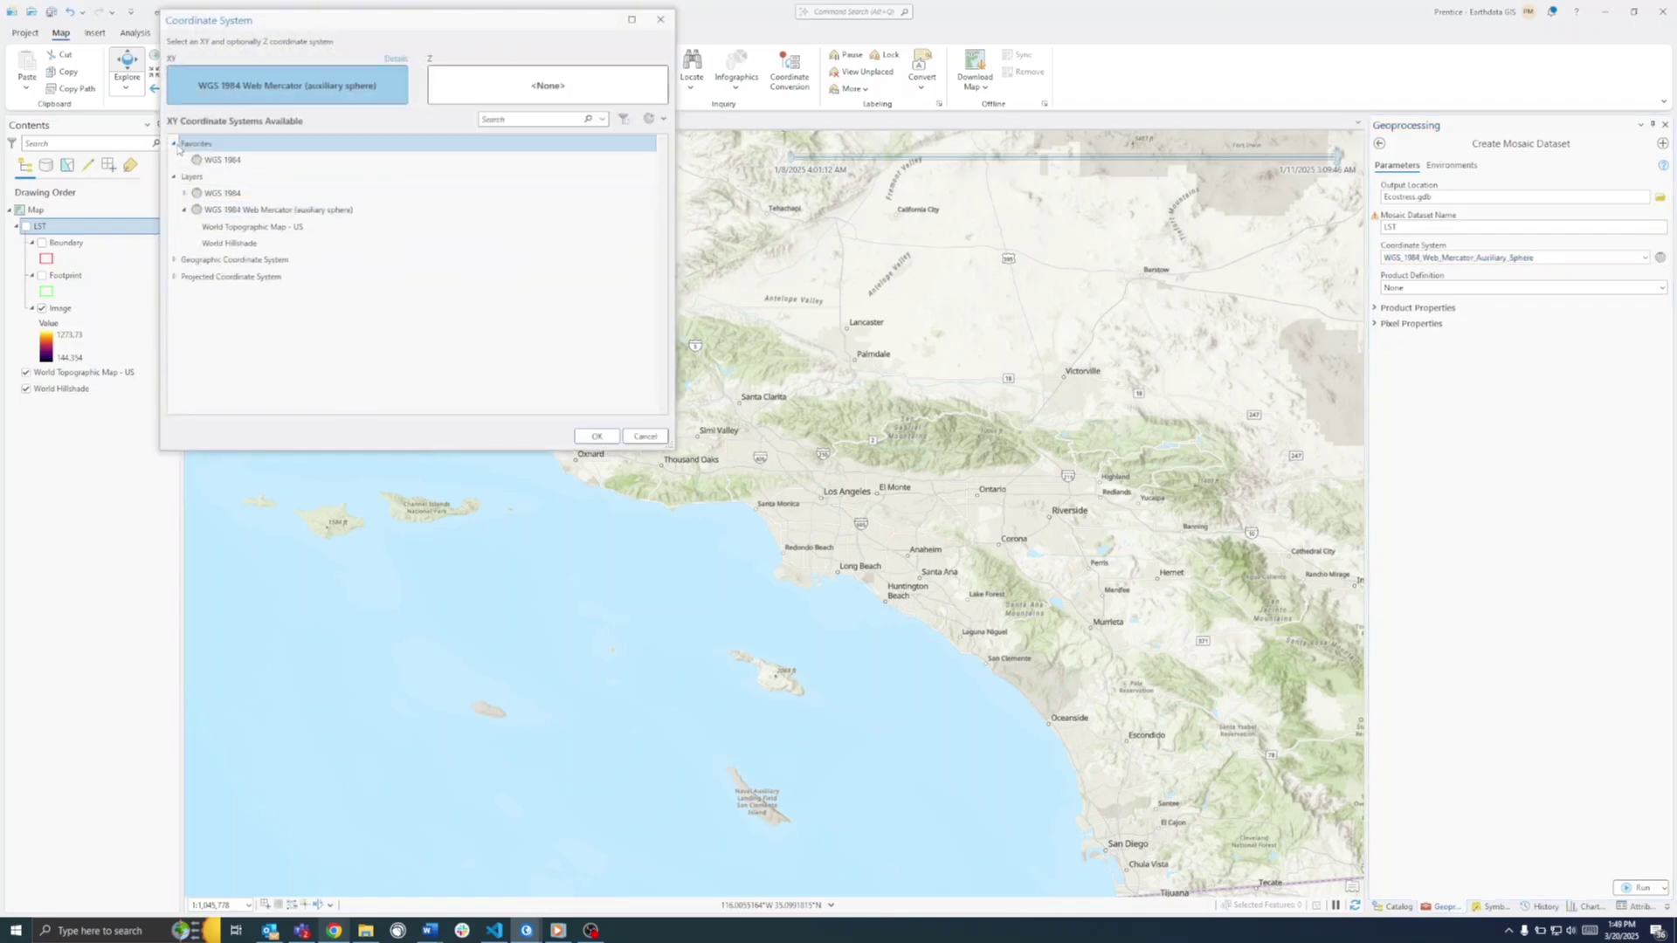
left_click(206, 160)
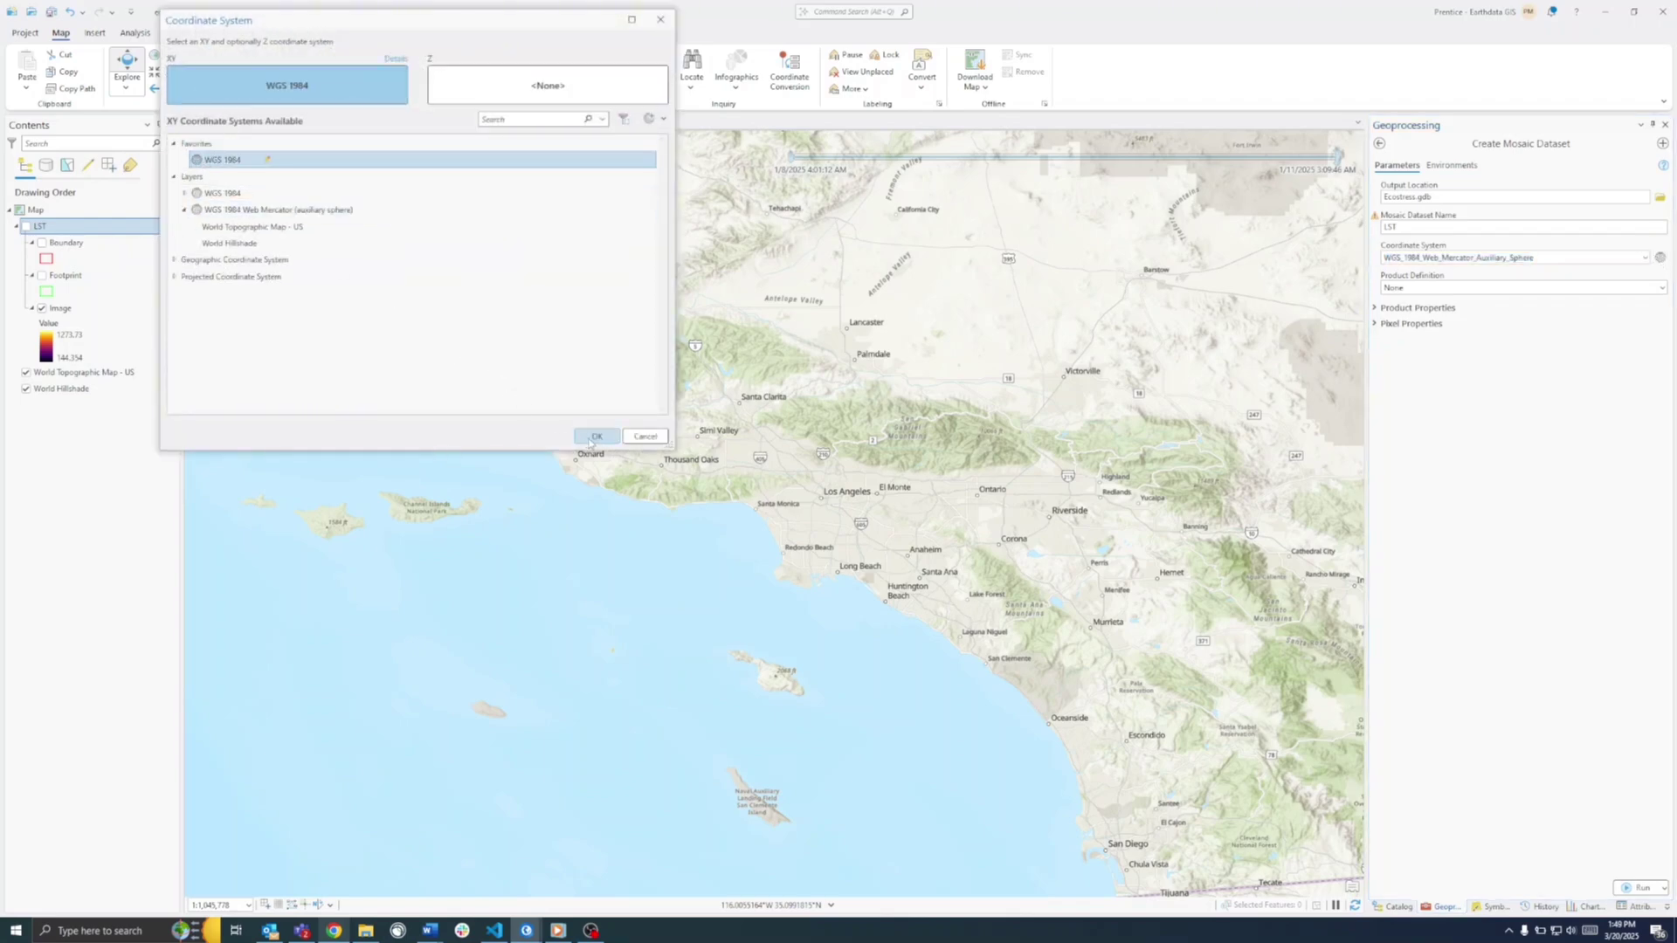
left_click(592, 439)
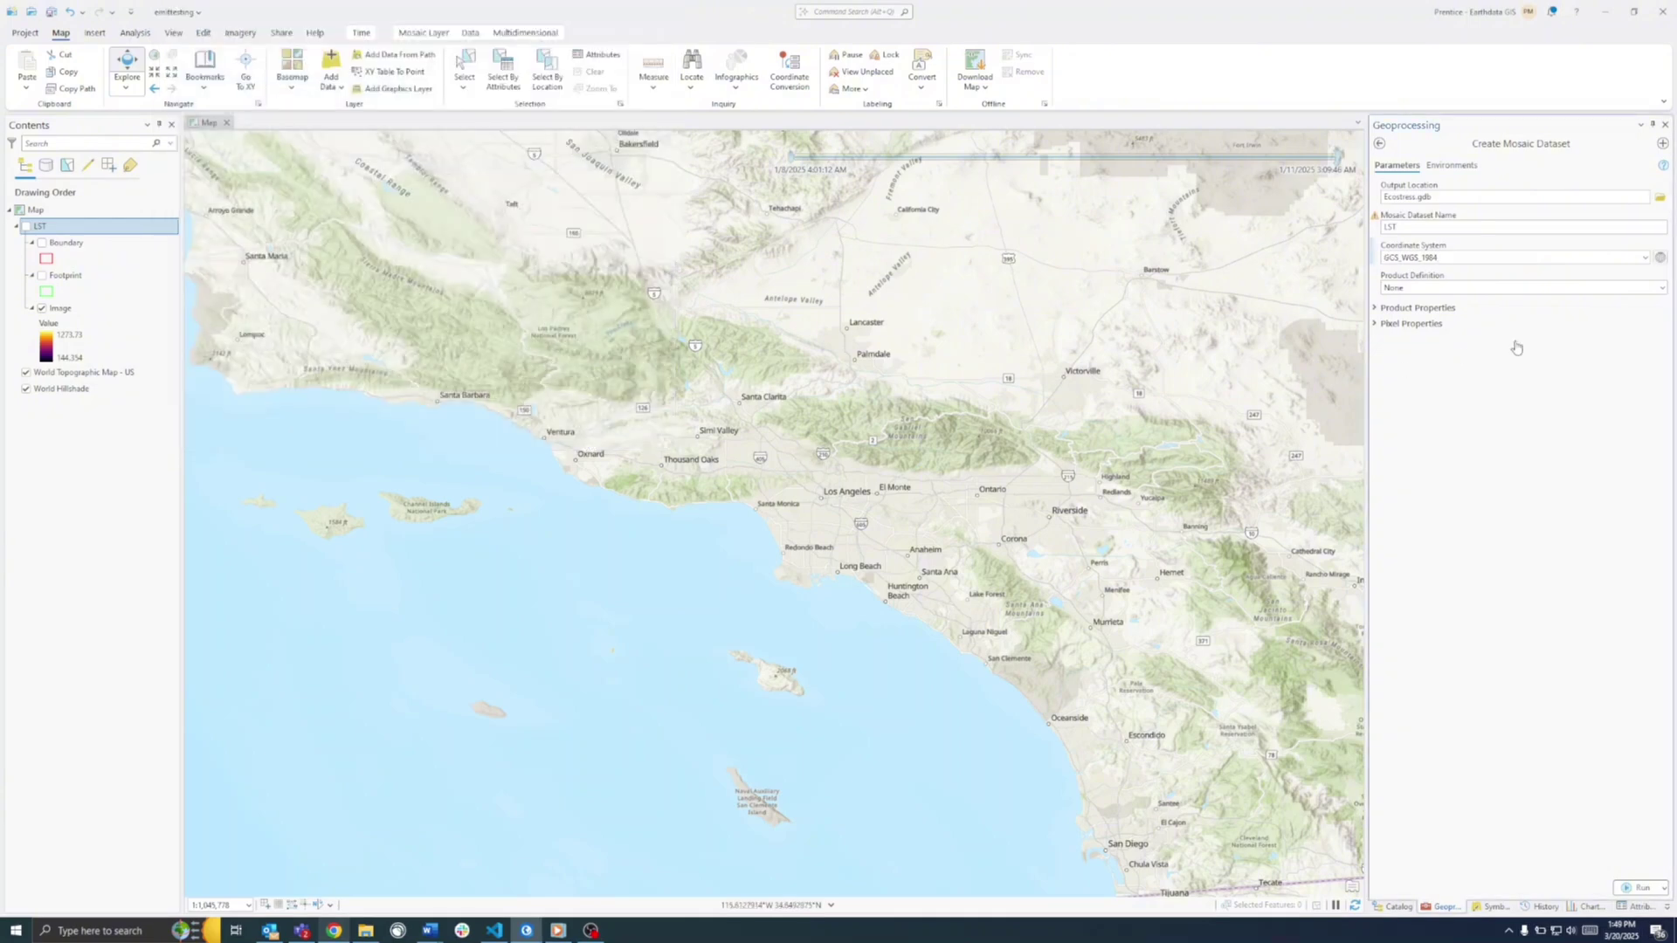
- Review the product and pixel properties for the new mosaic dataset, and return to the project catalog without running the tool
left_click(1377, 324)
left_click(1376, 308)
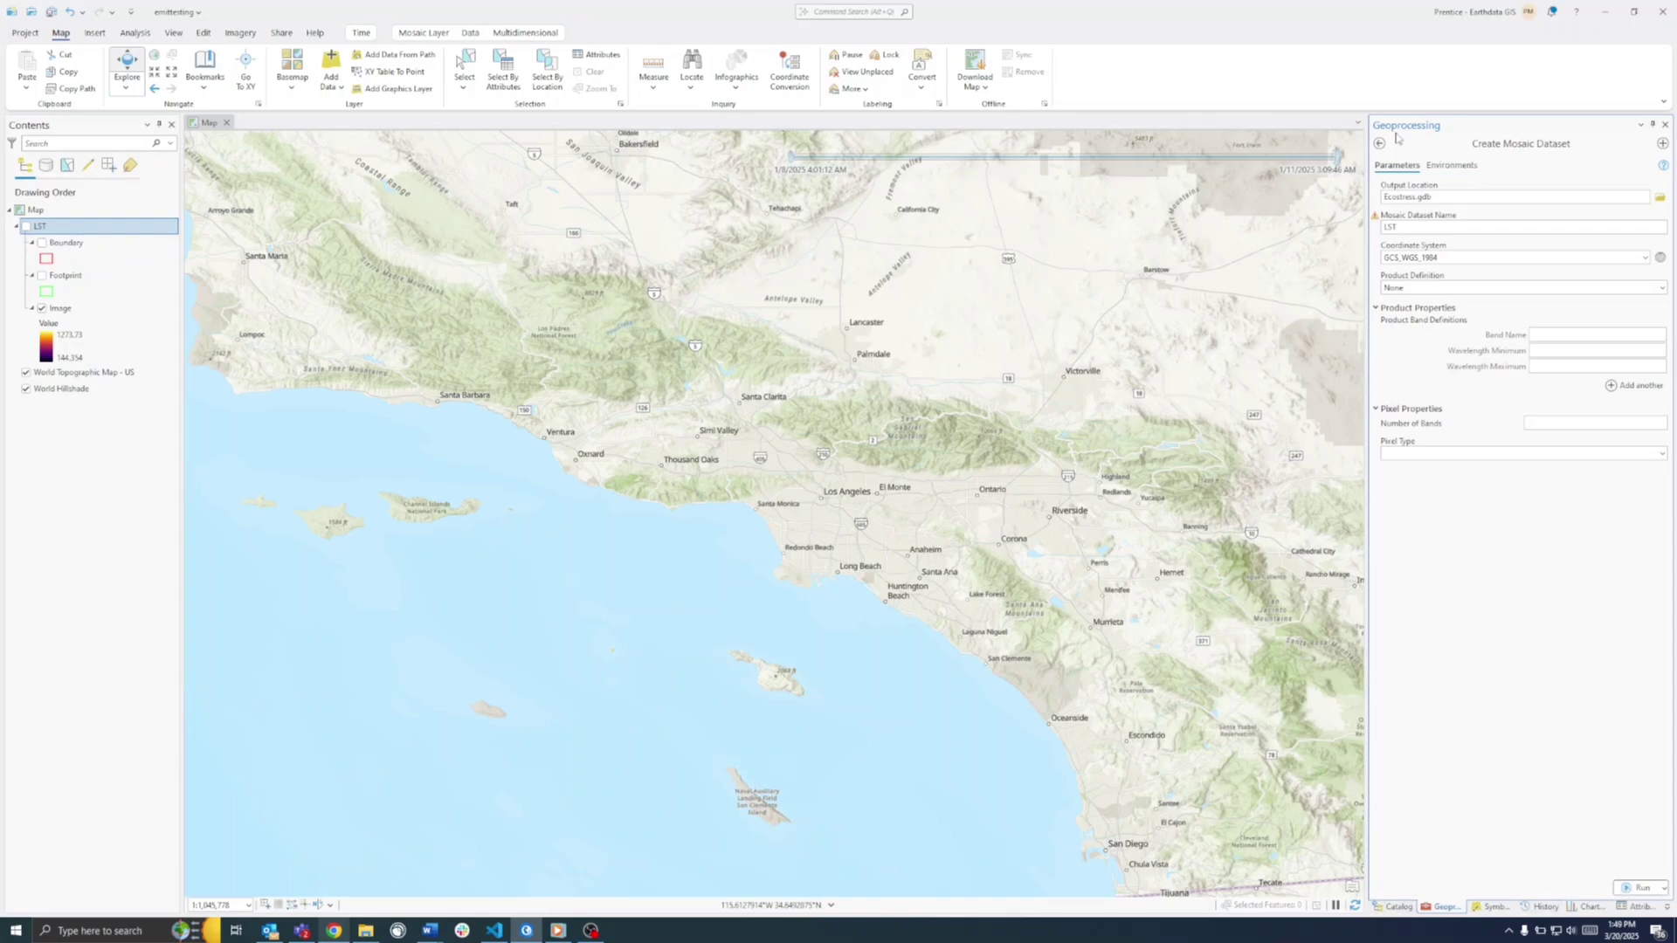
left_click(1394, 904)
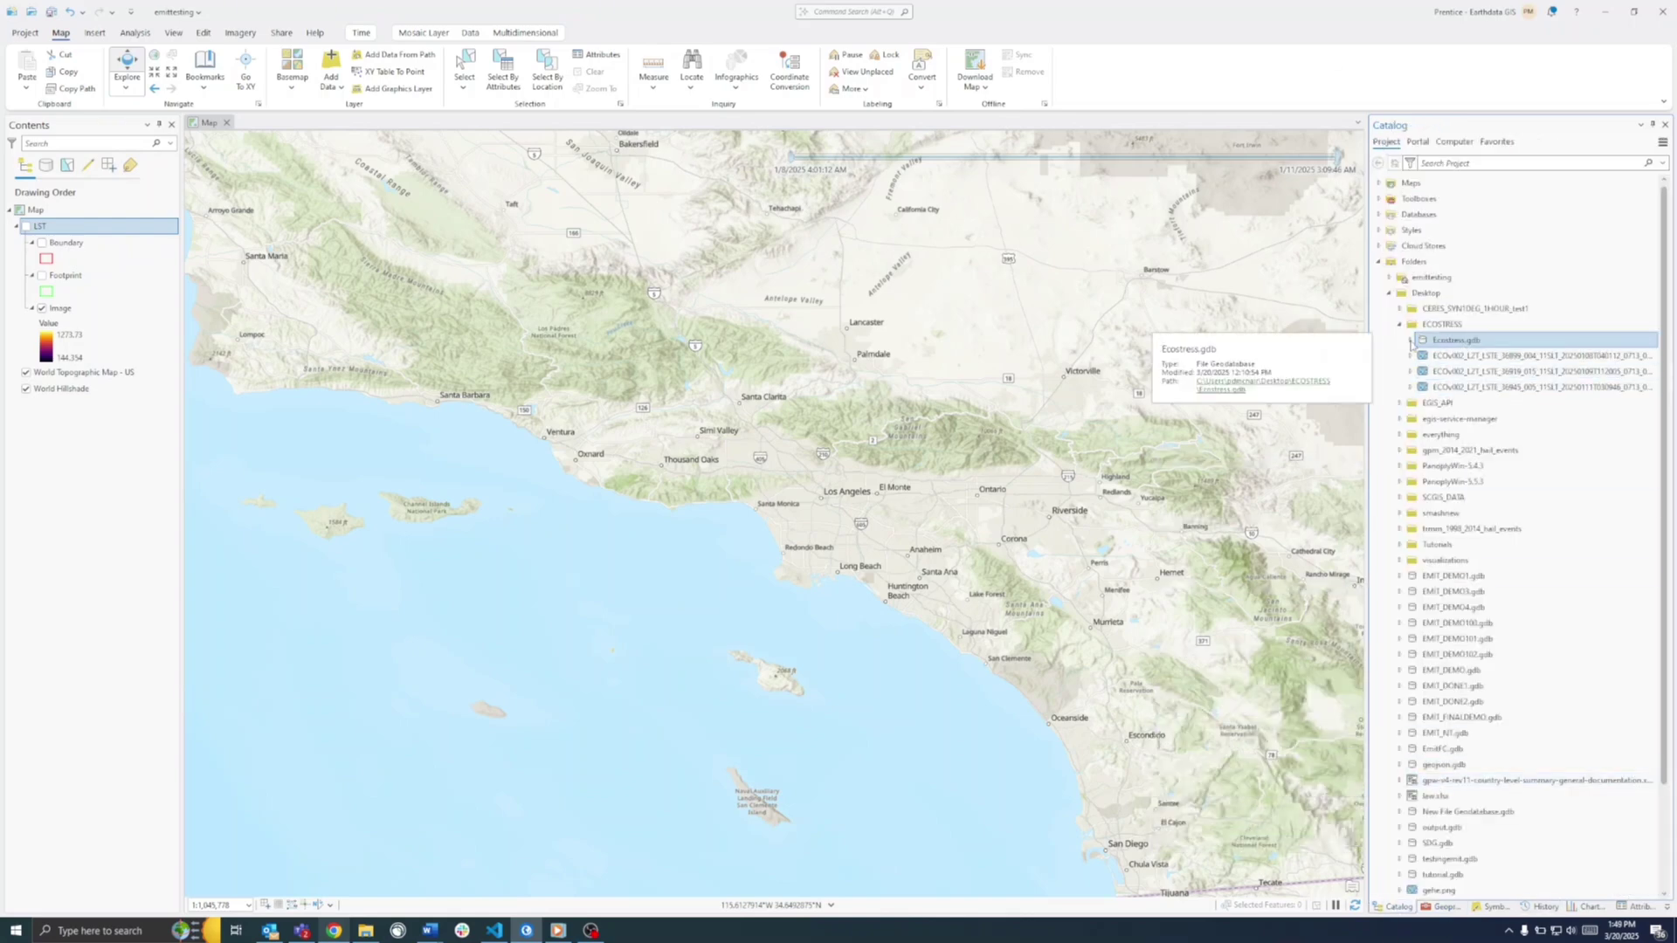
- Start adding rasters to the LST mosaic dataset in Ecostress.gdb, with the three LST.tif files from the ECOSTRESS folder as input
left_click(1411, 341)
left_click(1443, 357)
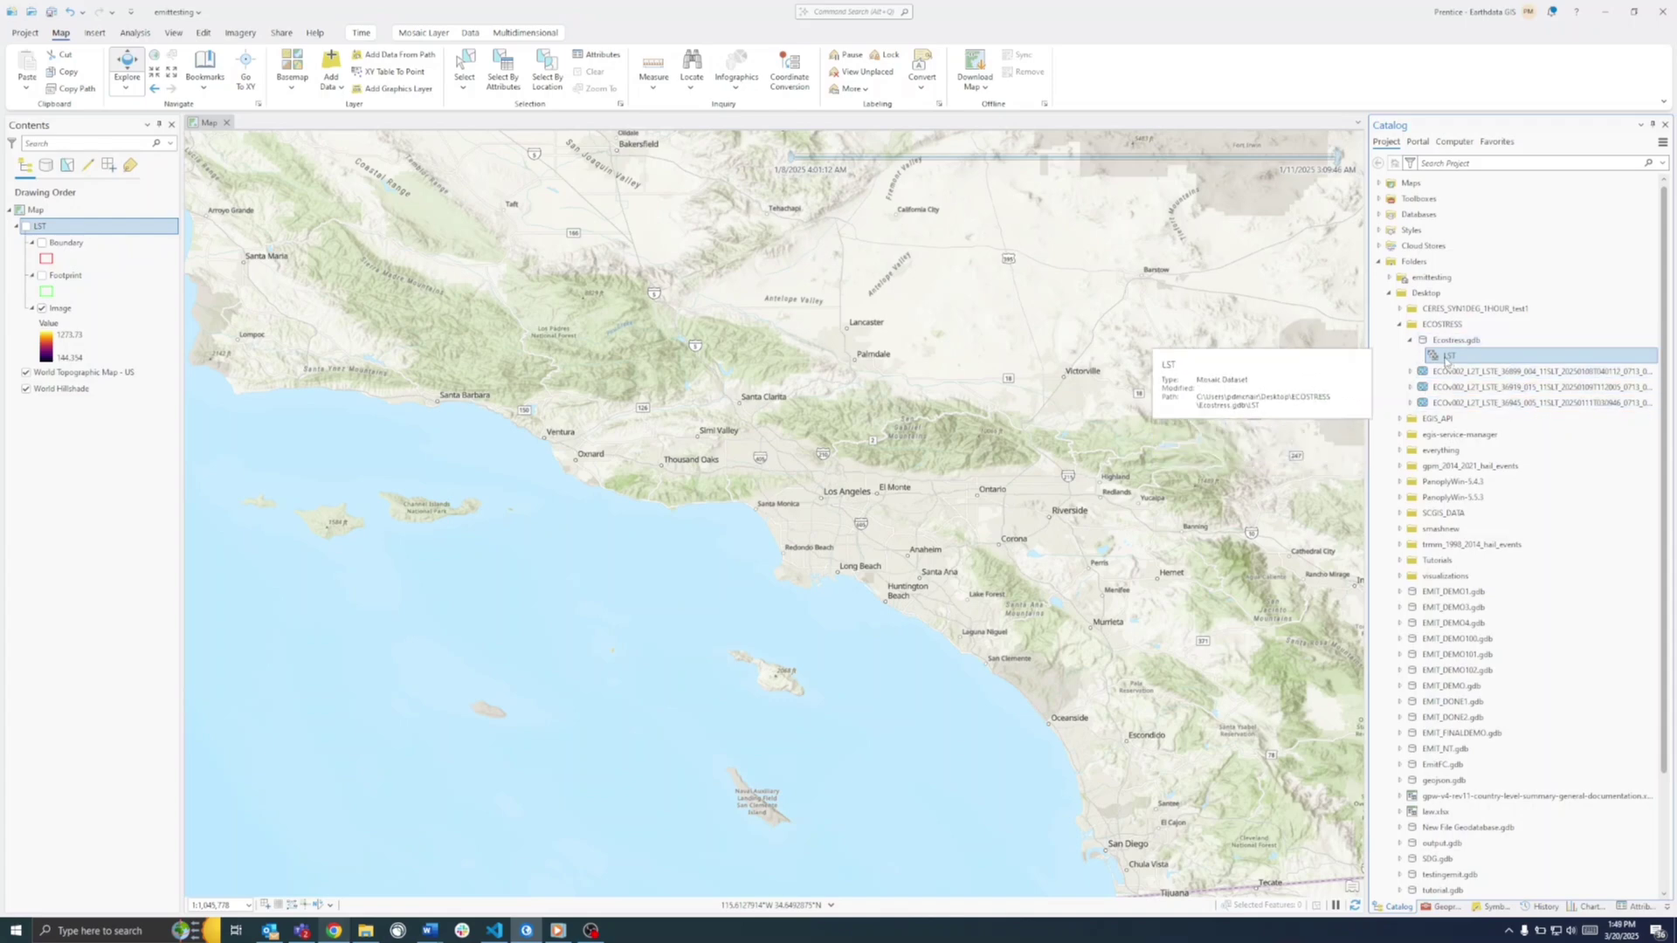
right_click(1445, 360)
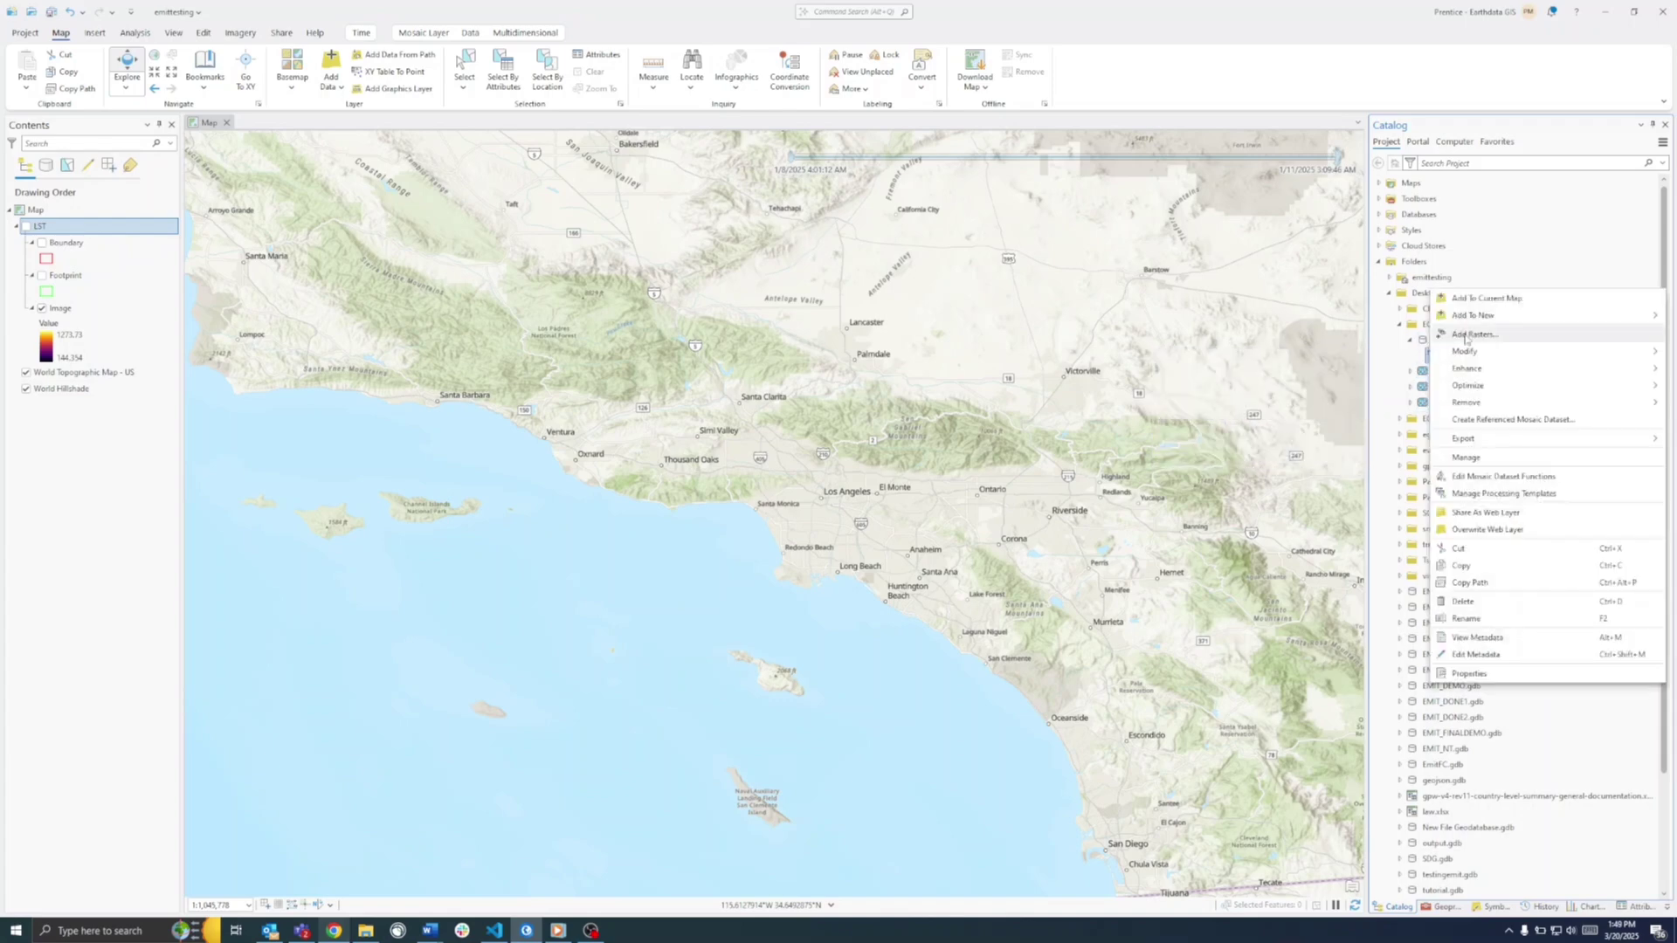
left_click(1473, 334)
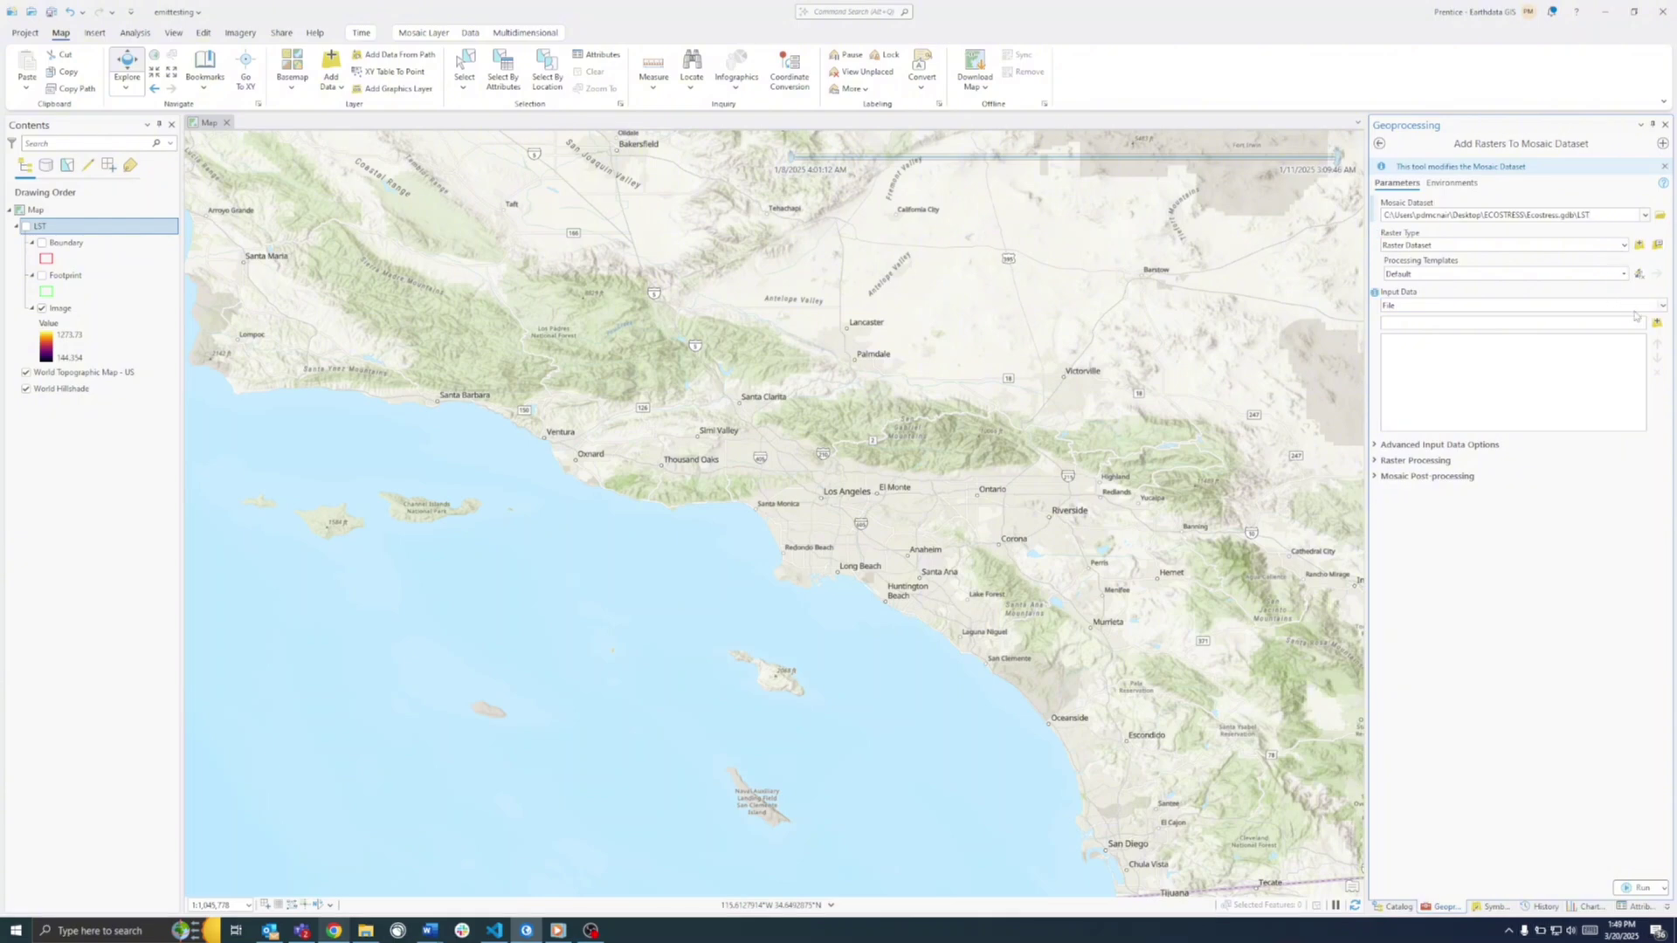
left_click(1657, 324)
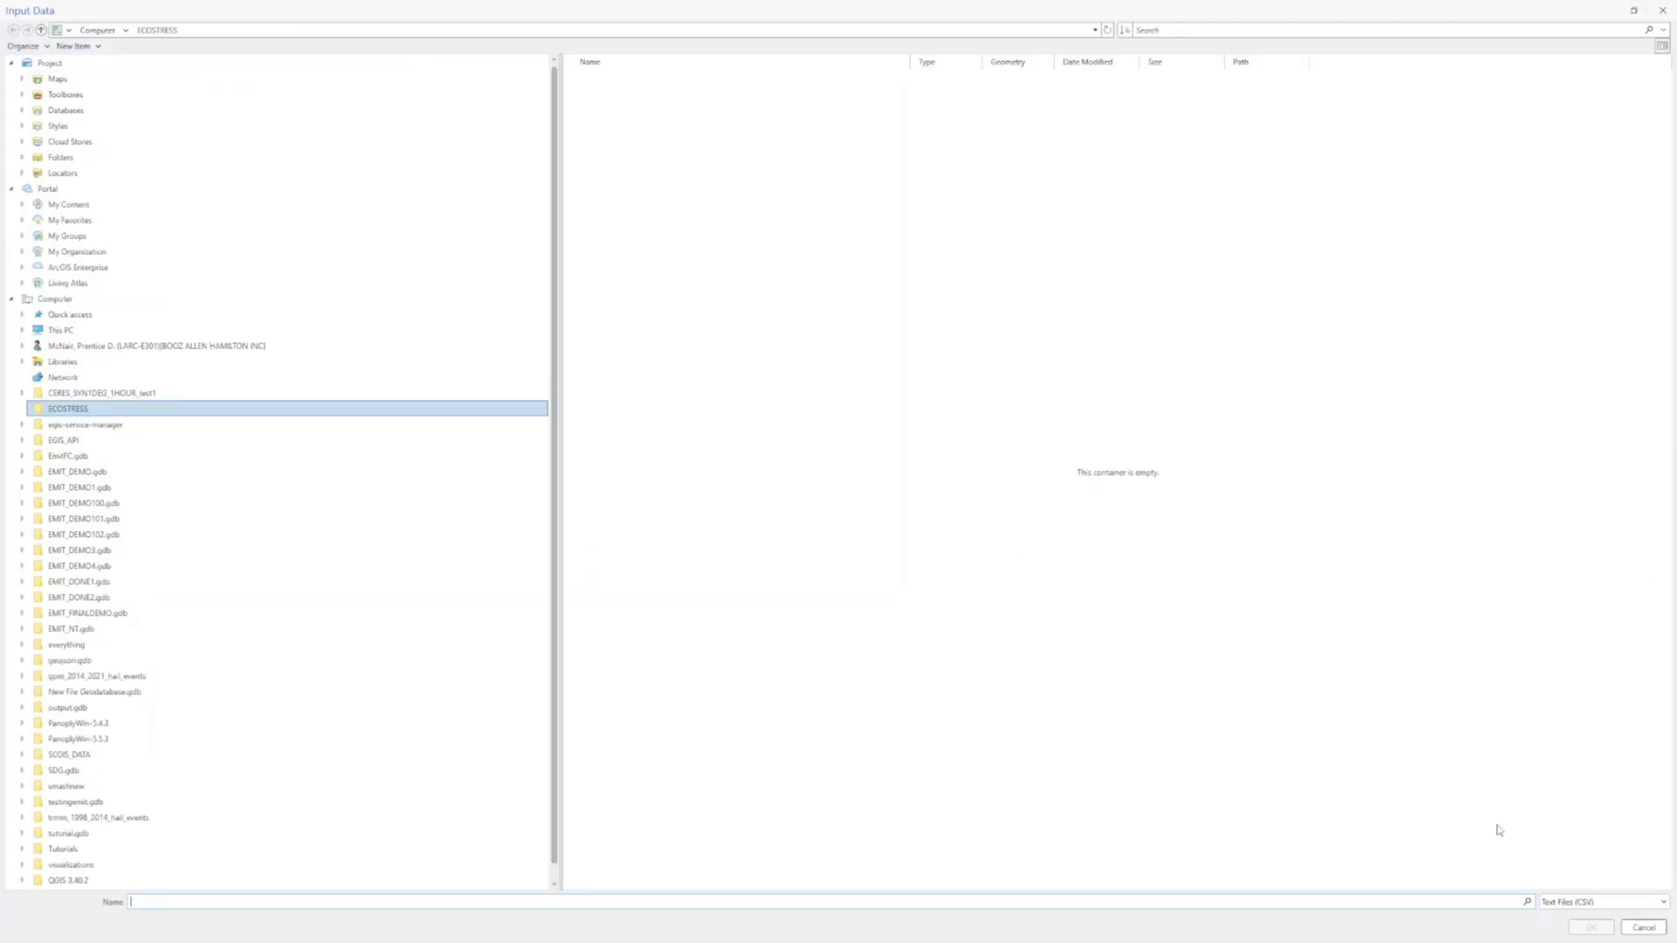
left_click(1560, 908)
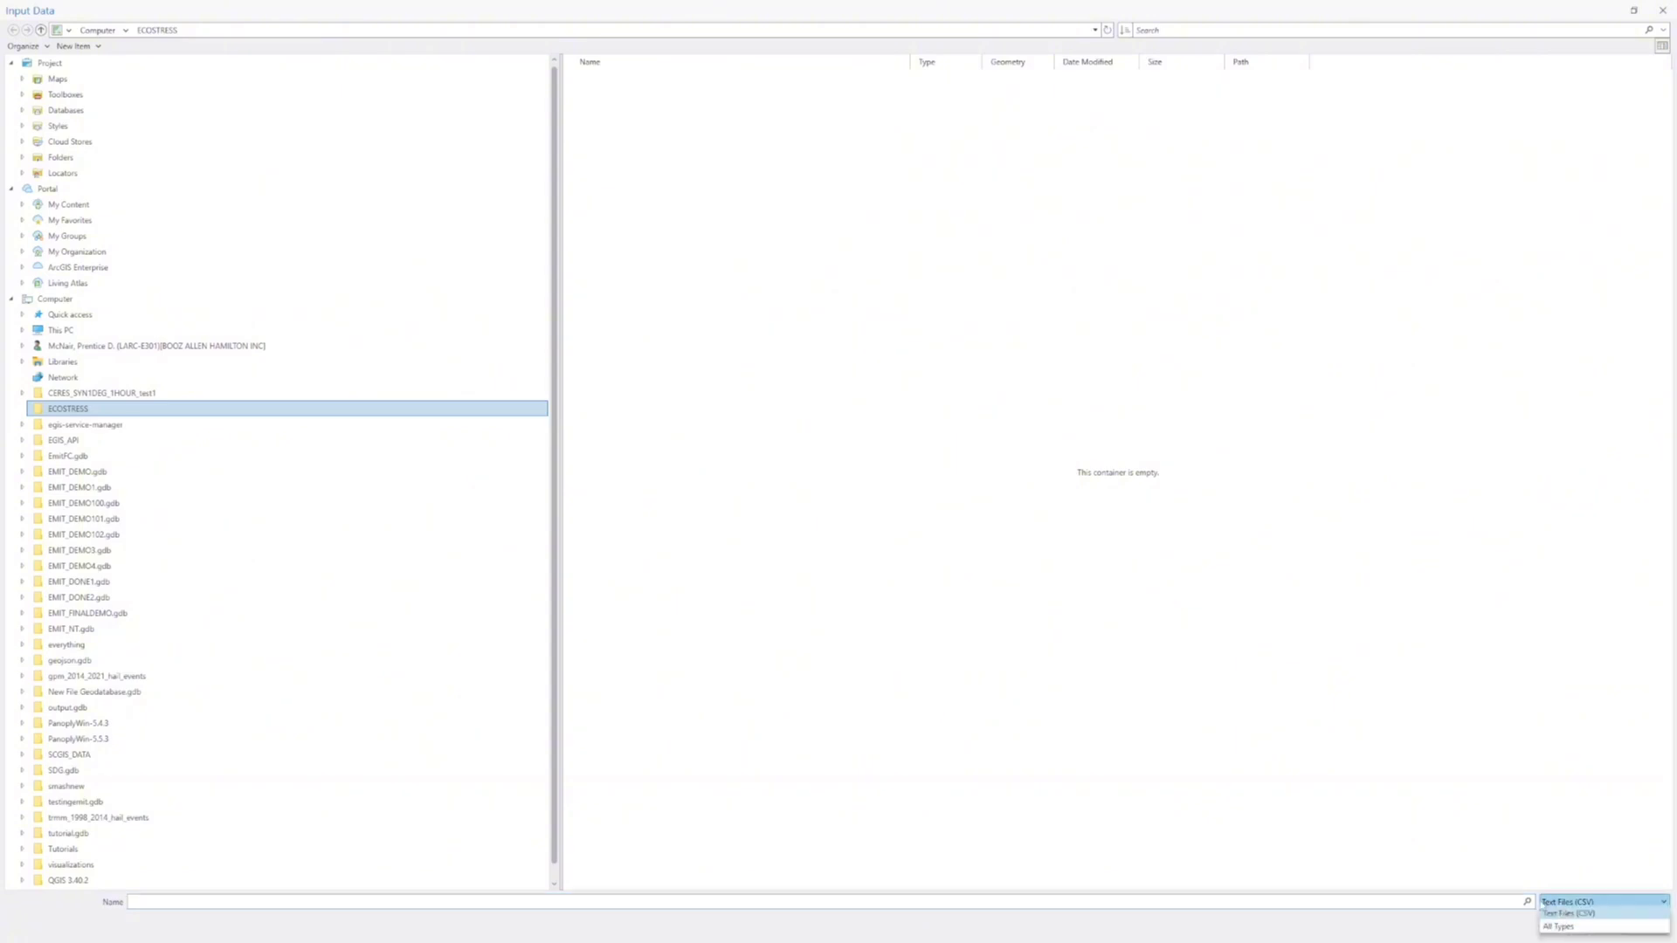
left_click(1547, 931)
left_click(690, 94)
key("shift+Down")
key("shift+Down")
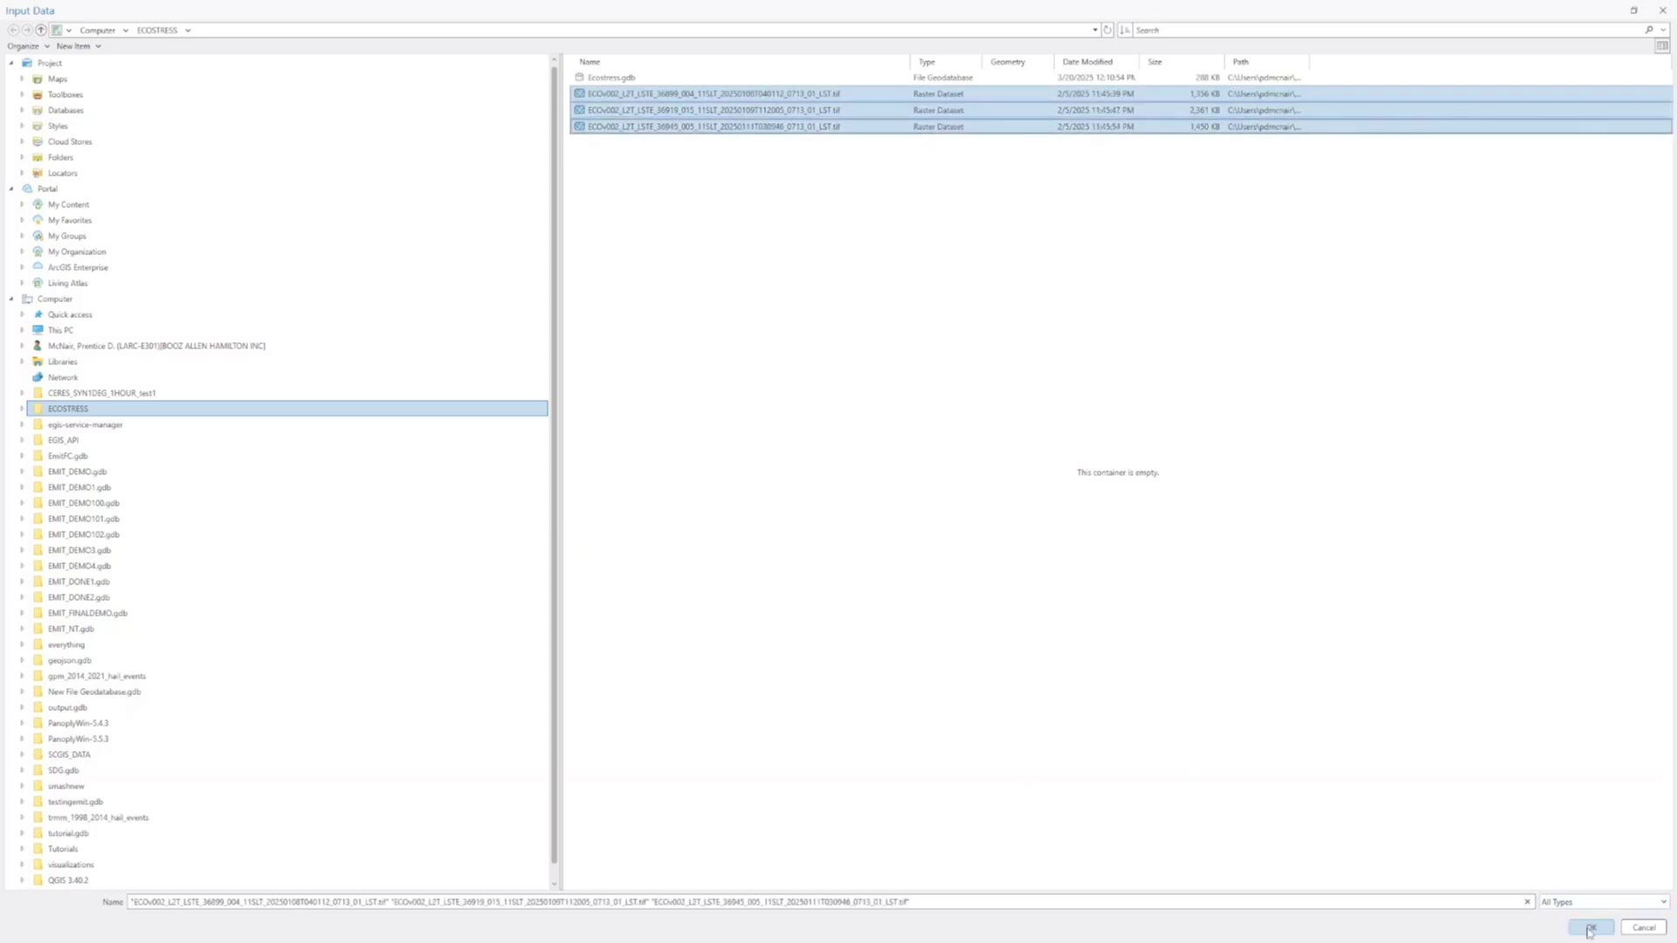
left_click(1591, 928)
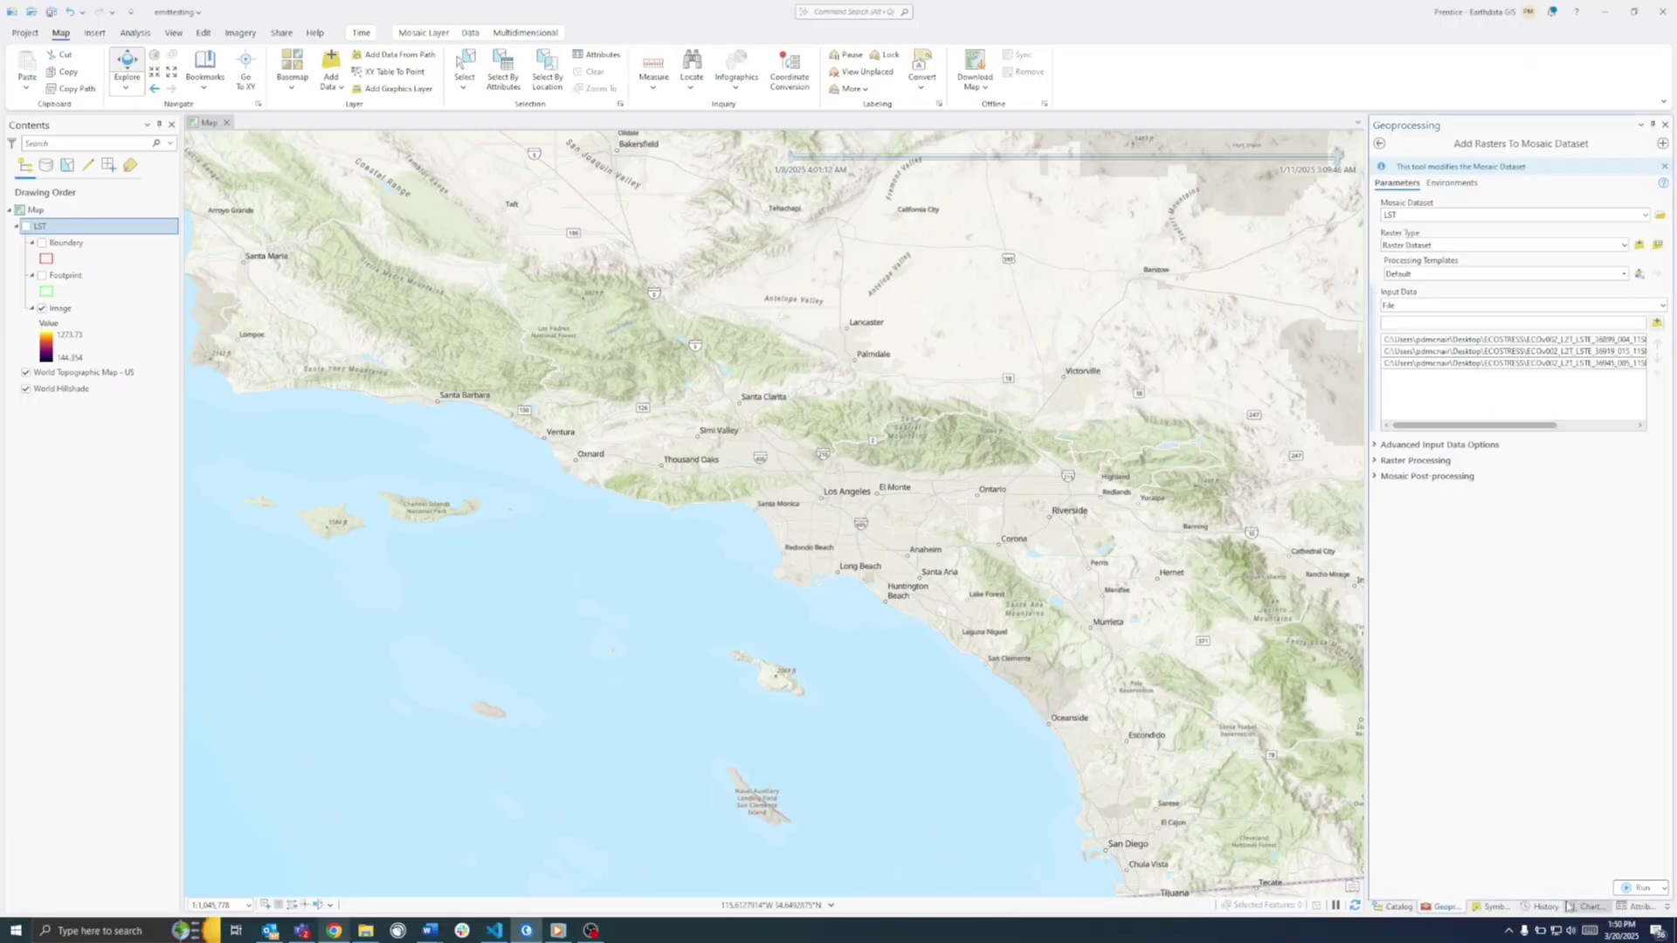
- Review the advanced, raster processing and post-processing options, try Calculate Statistics, and leave the Add Rasters tool without running it
left_click(1375, 446)
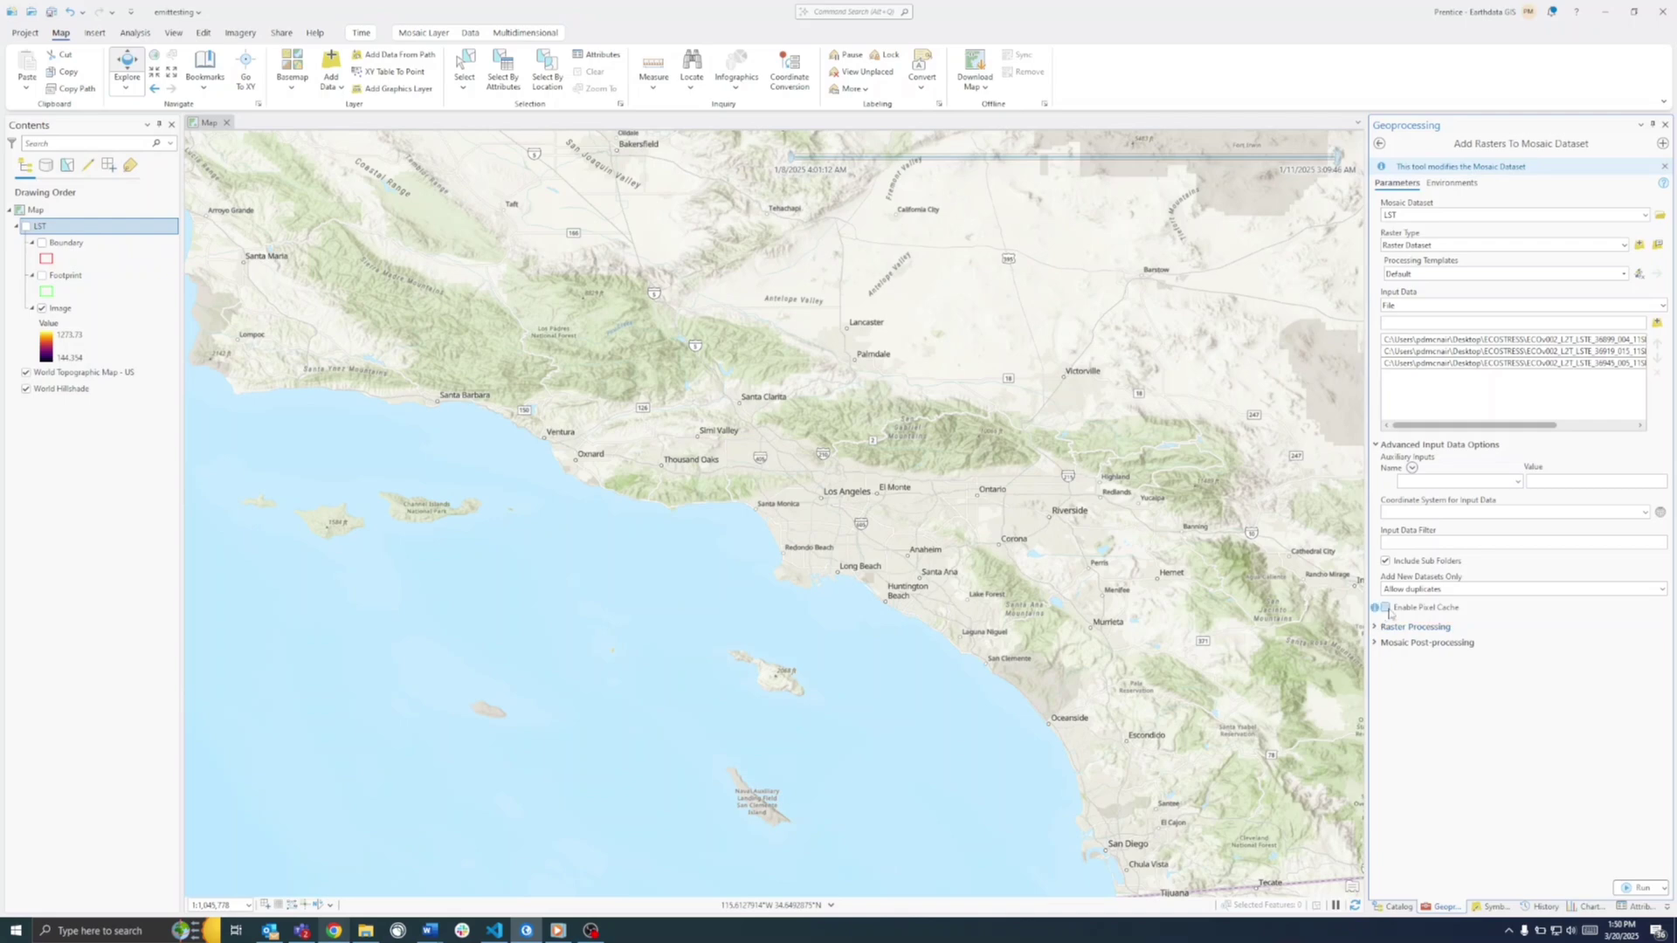
mouse_move(1375, 608)
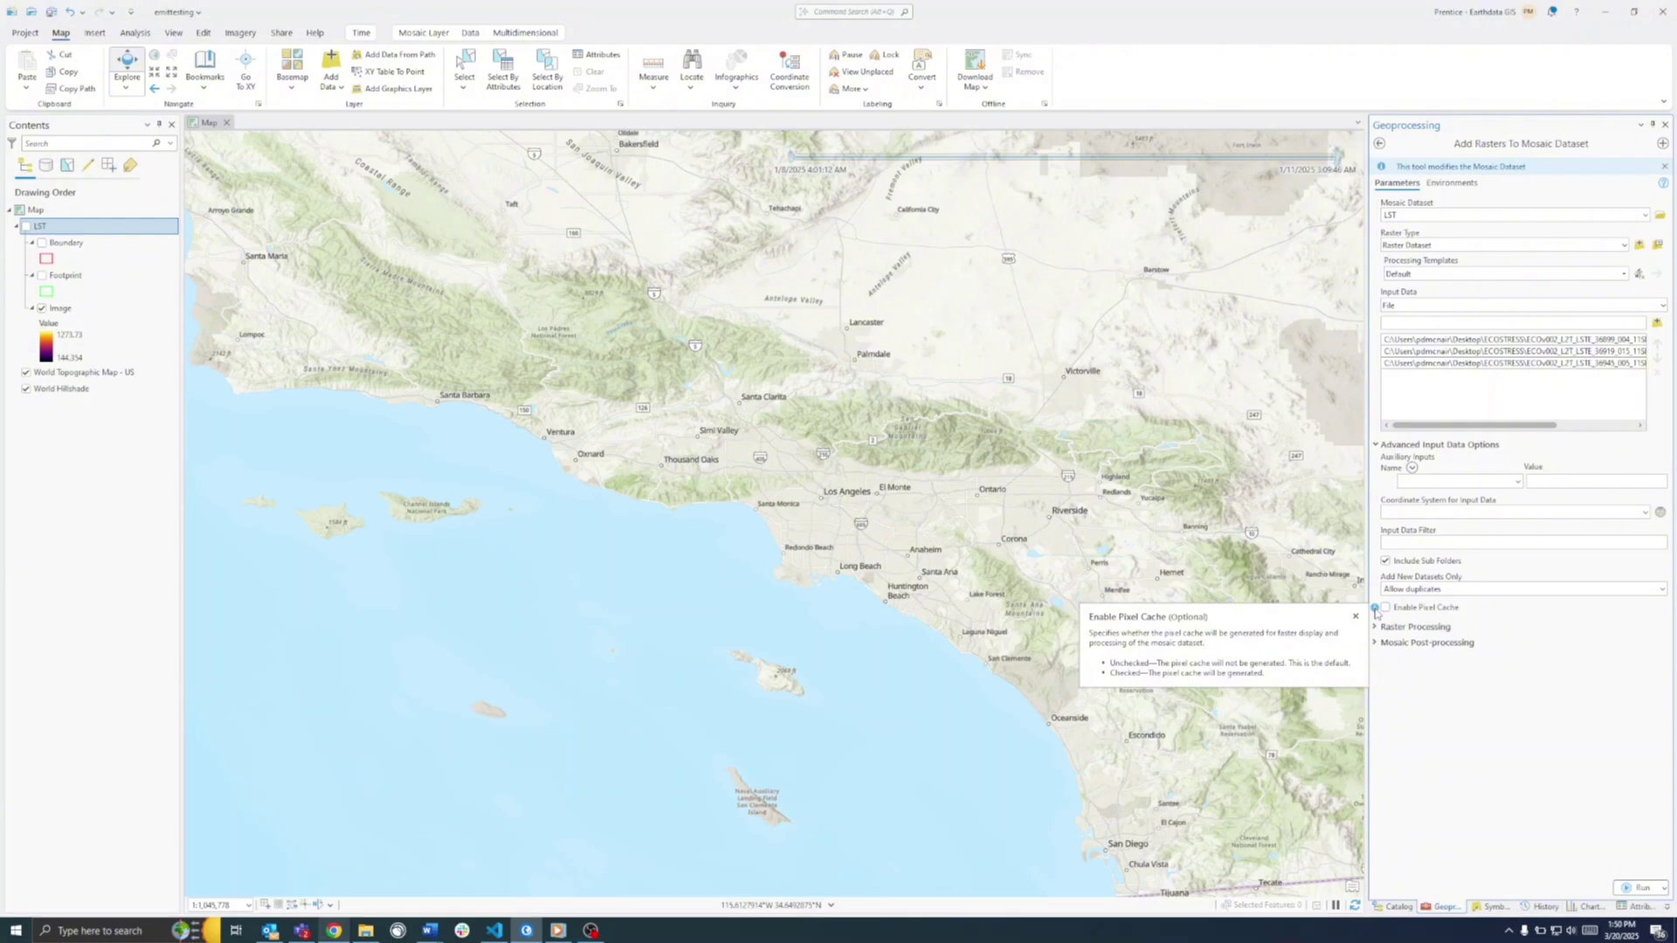
left_click(1376, 627)
left_click(1386, 640)
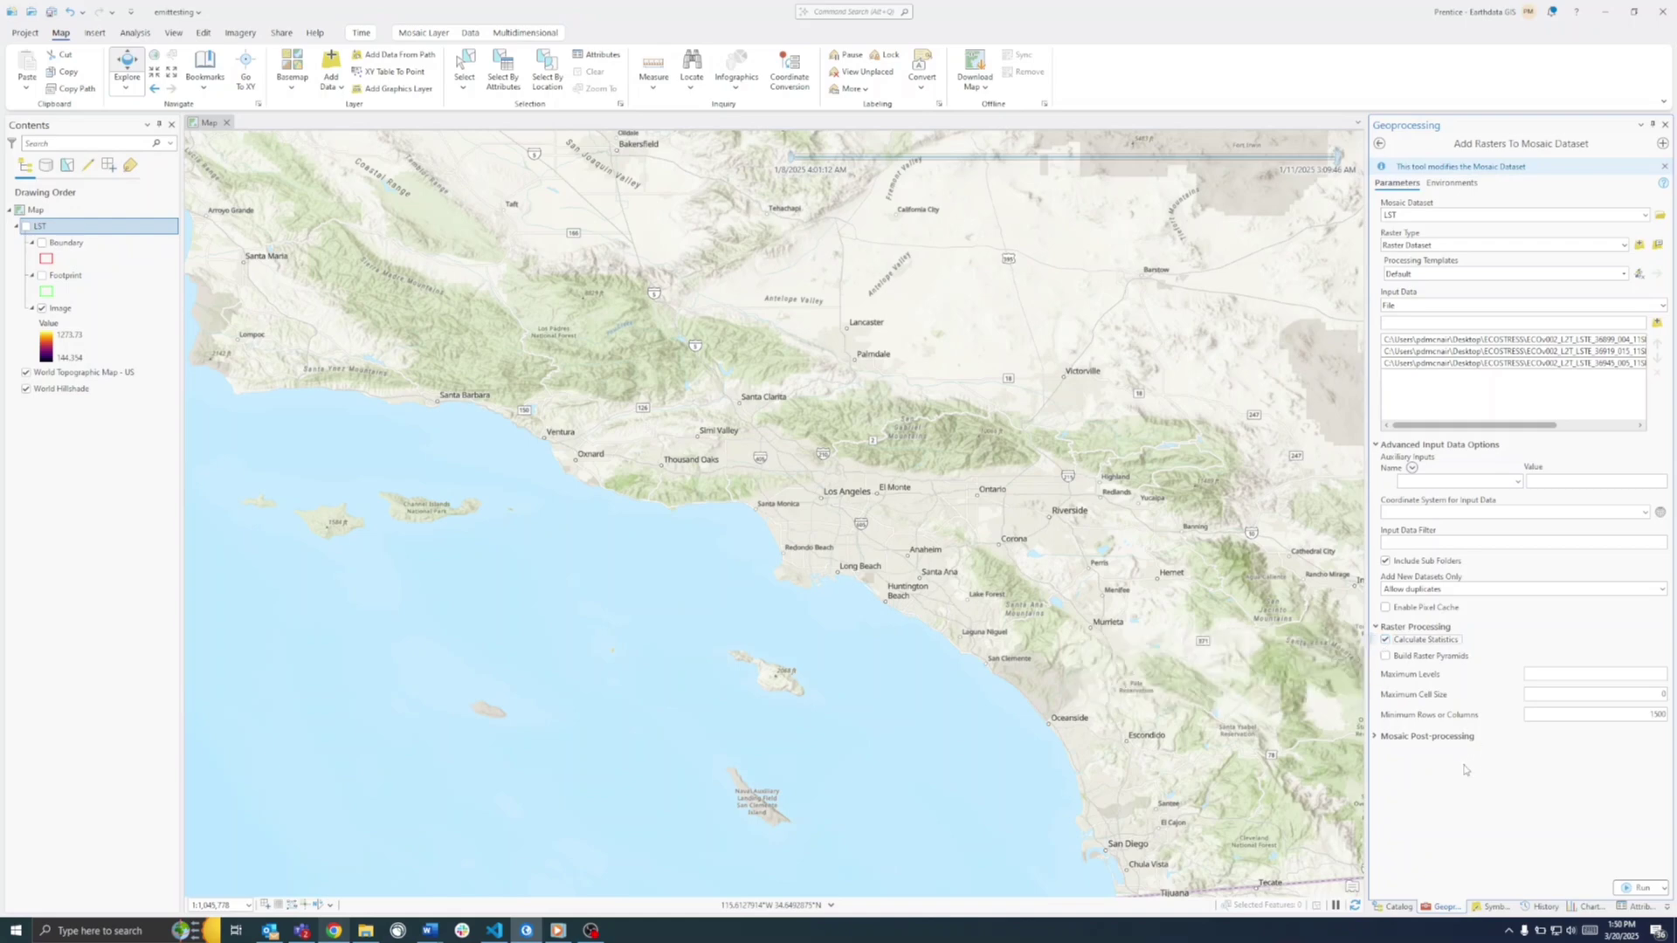
left_click(1376, 736)
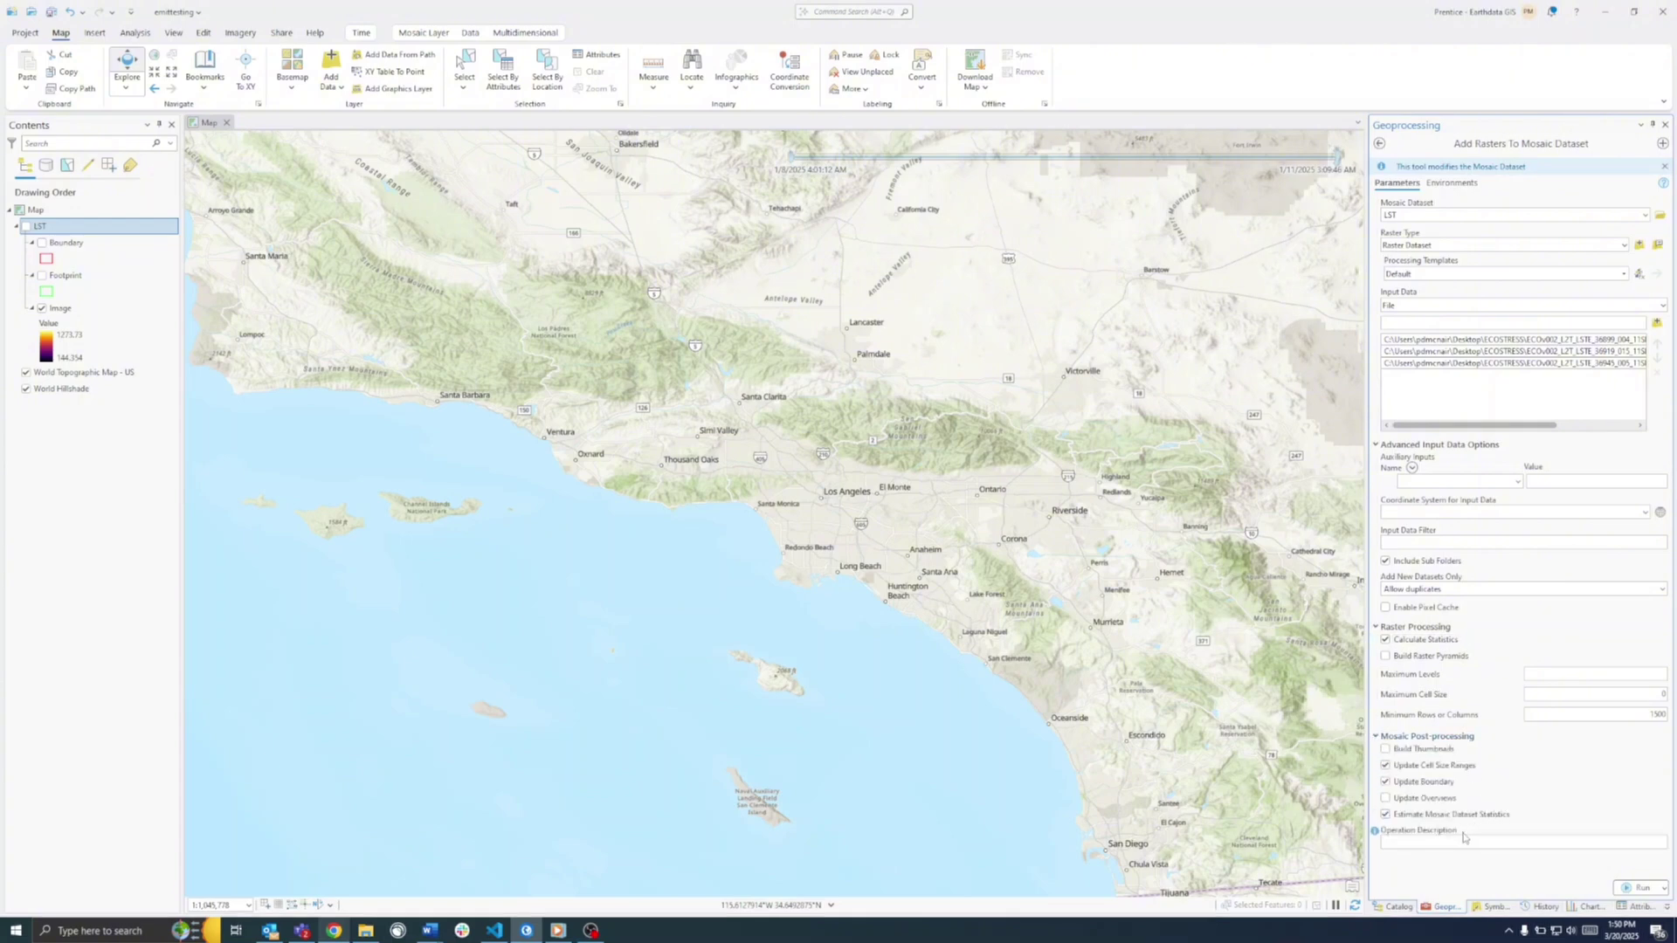
left_click(1385, 639)
left_click(1376, 627)
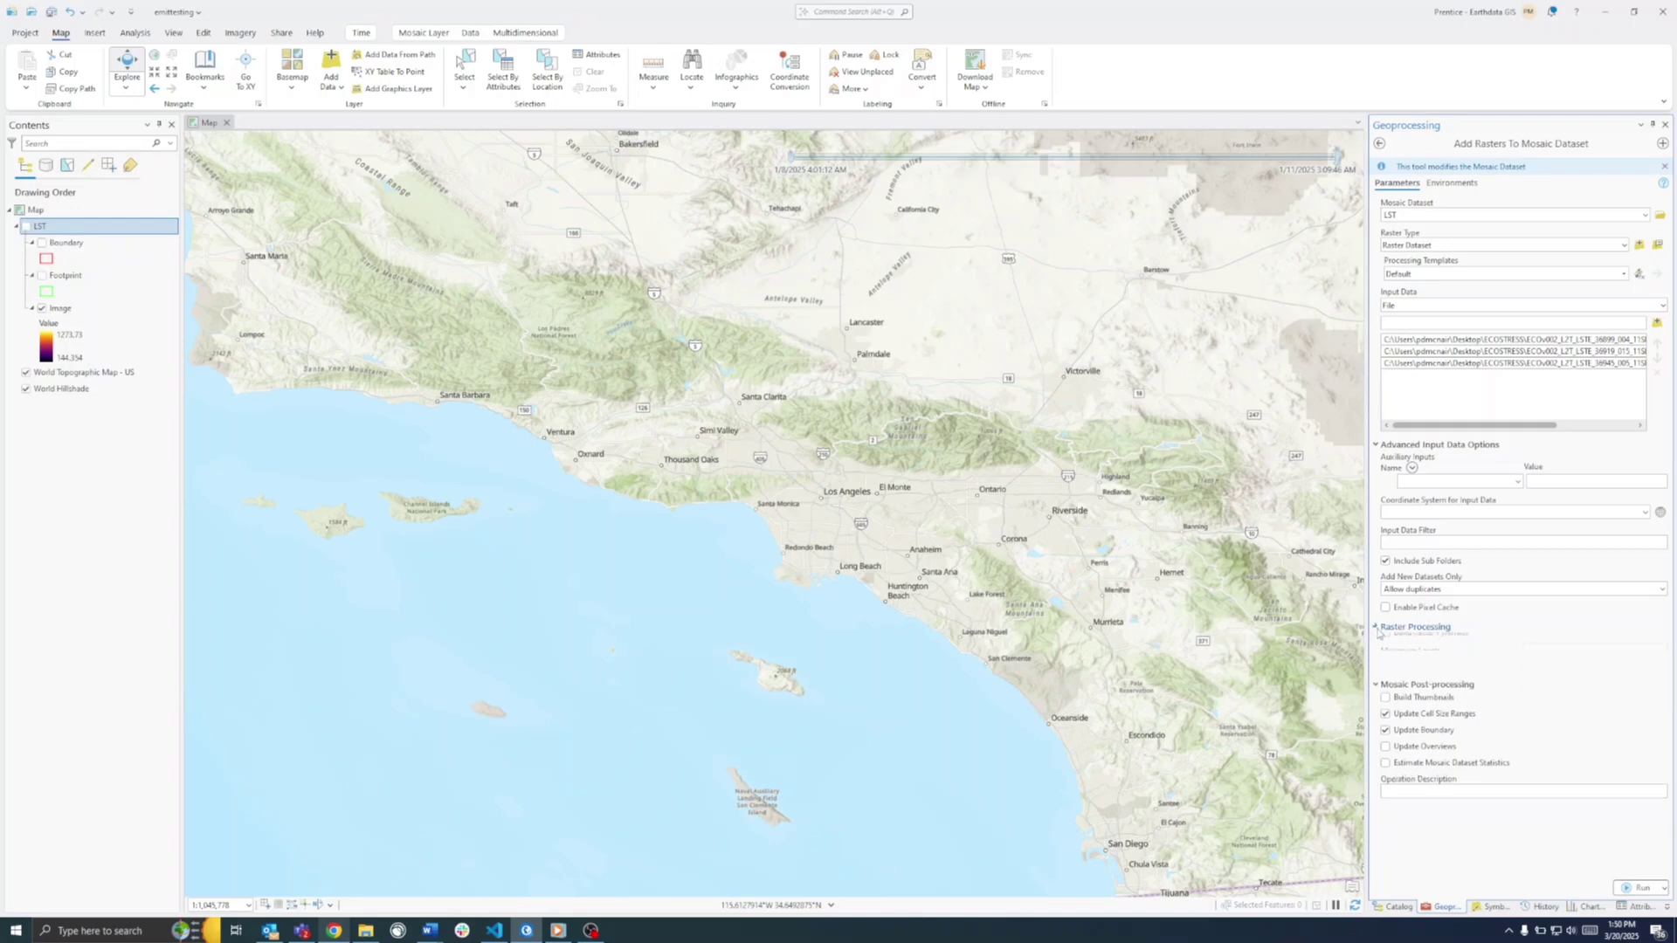
left_click(1379, 143)
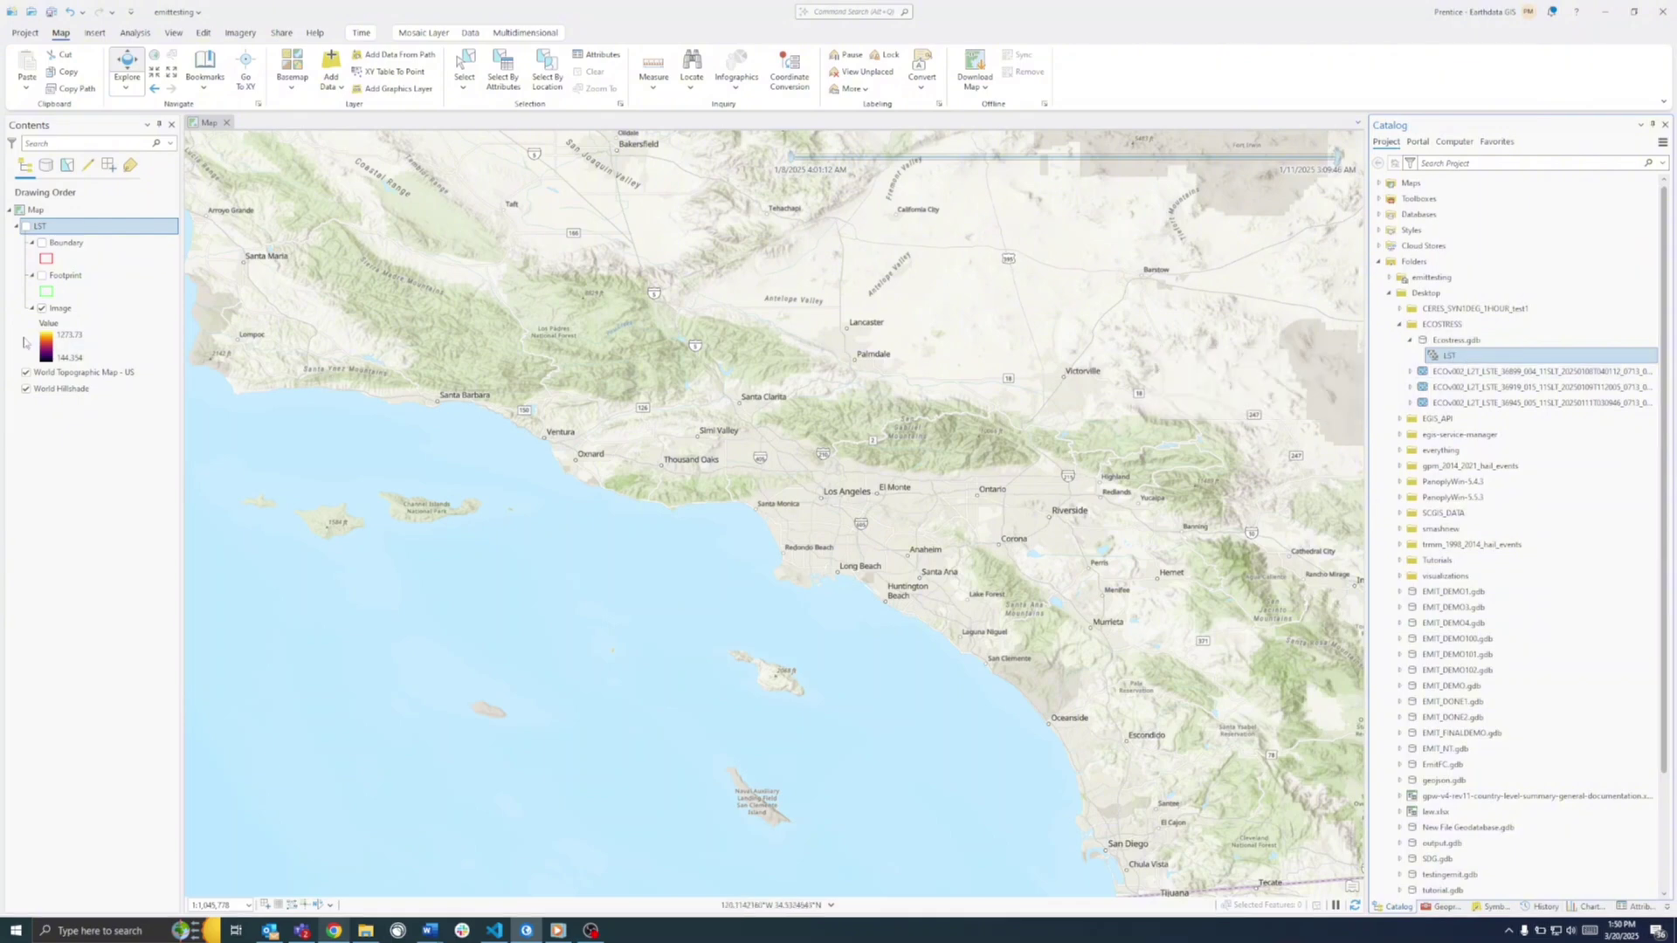
- Turn on the LST mosaic layer in the map and set its image color scheme to Black to White
left_click(27, 228)
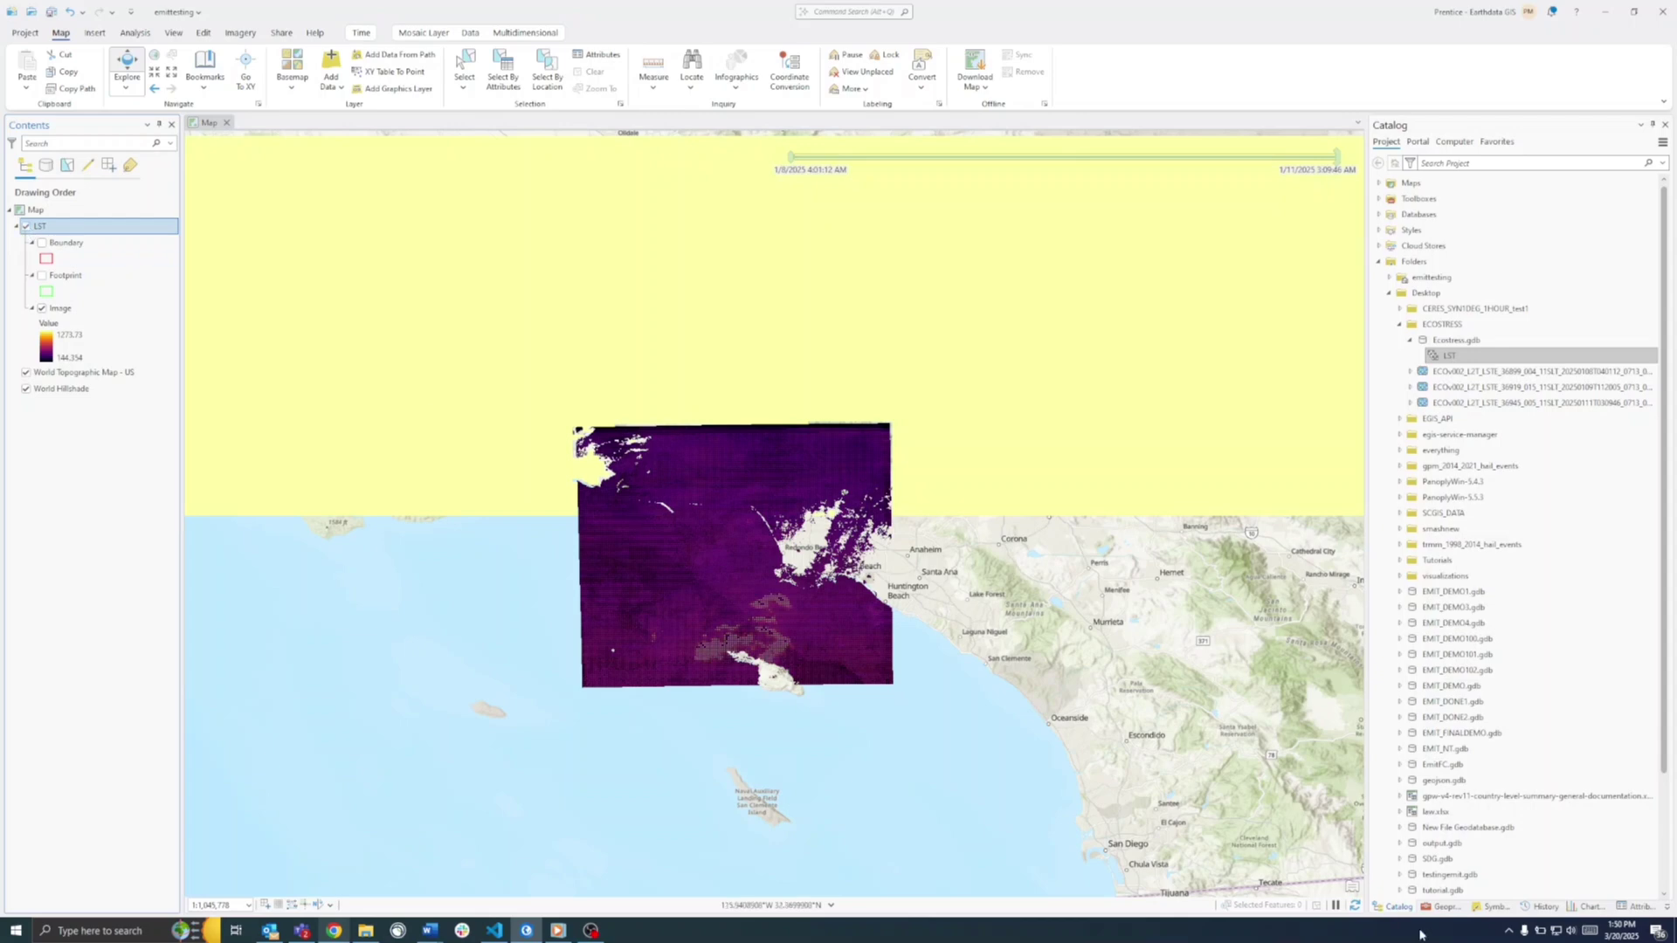
left_click(1353, 907)
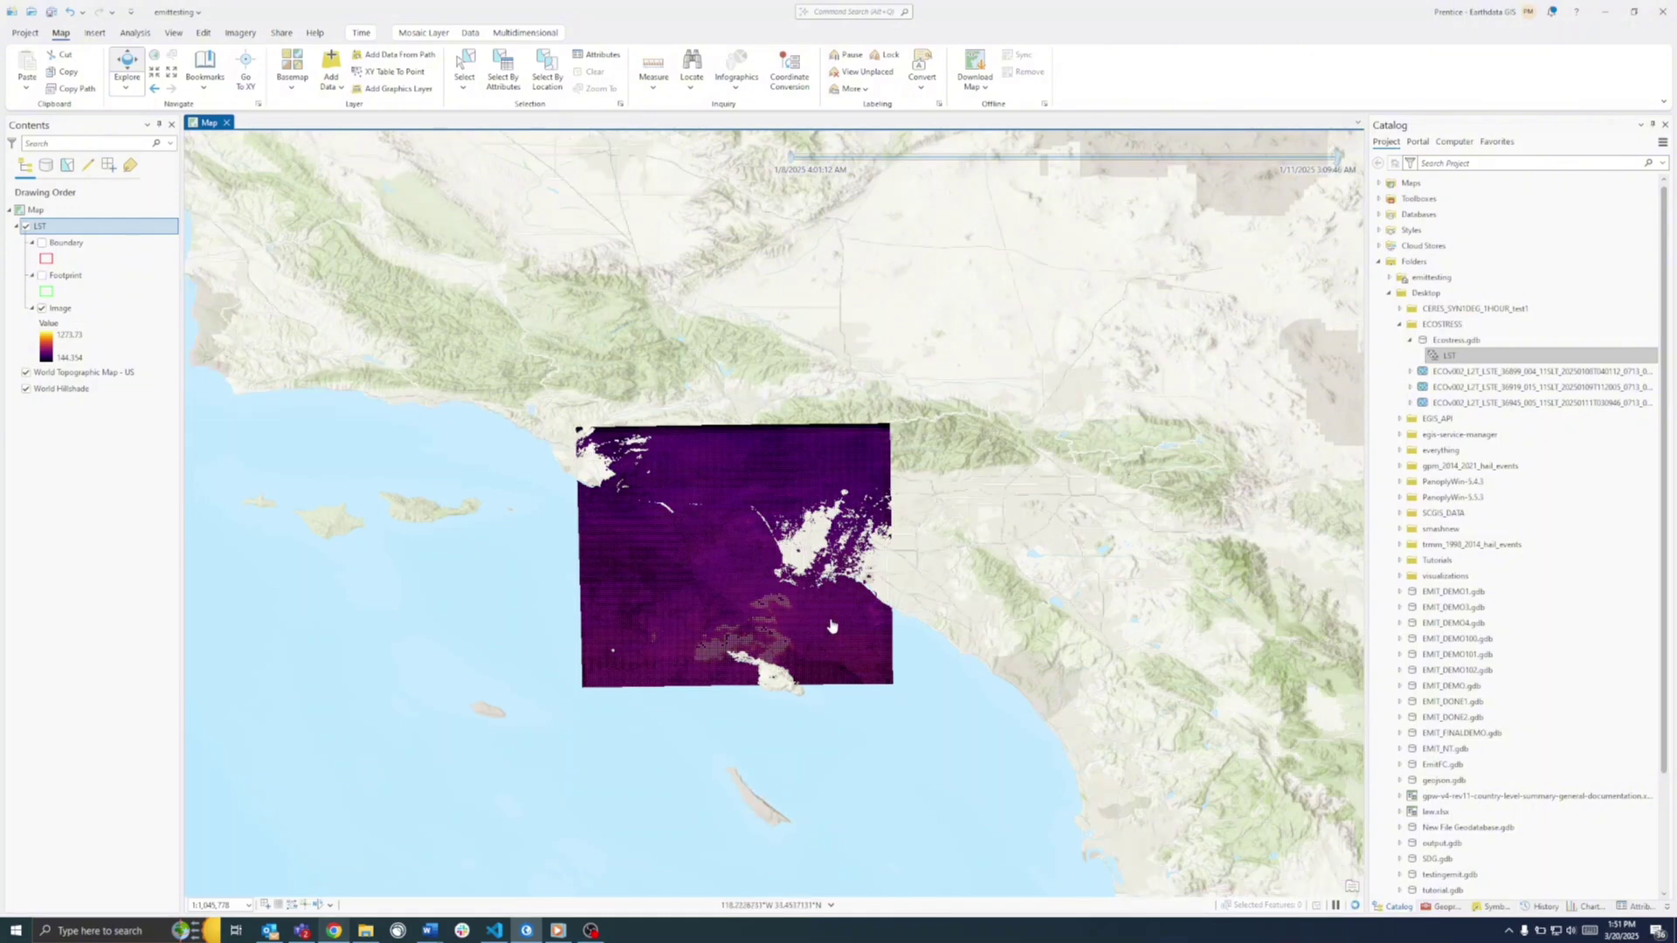
left_click(46, 352)
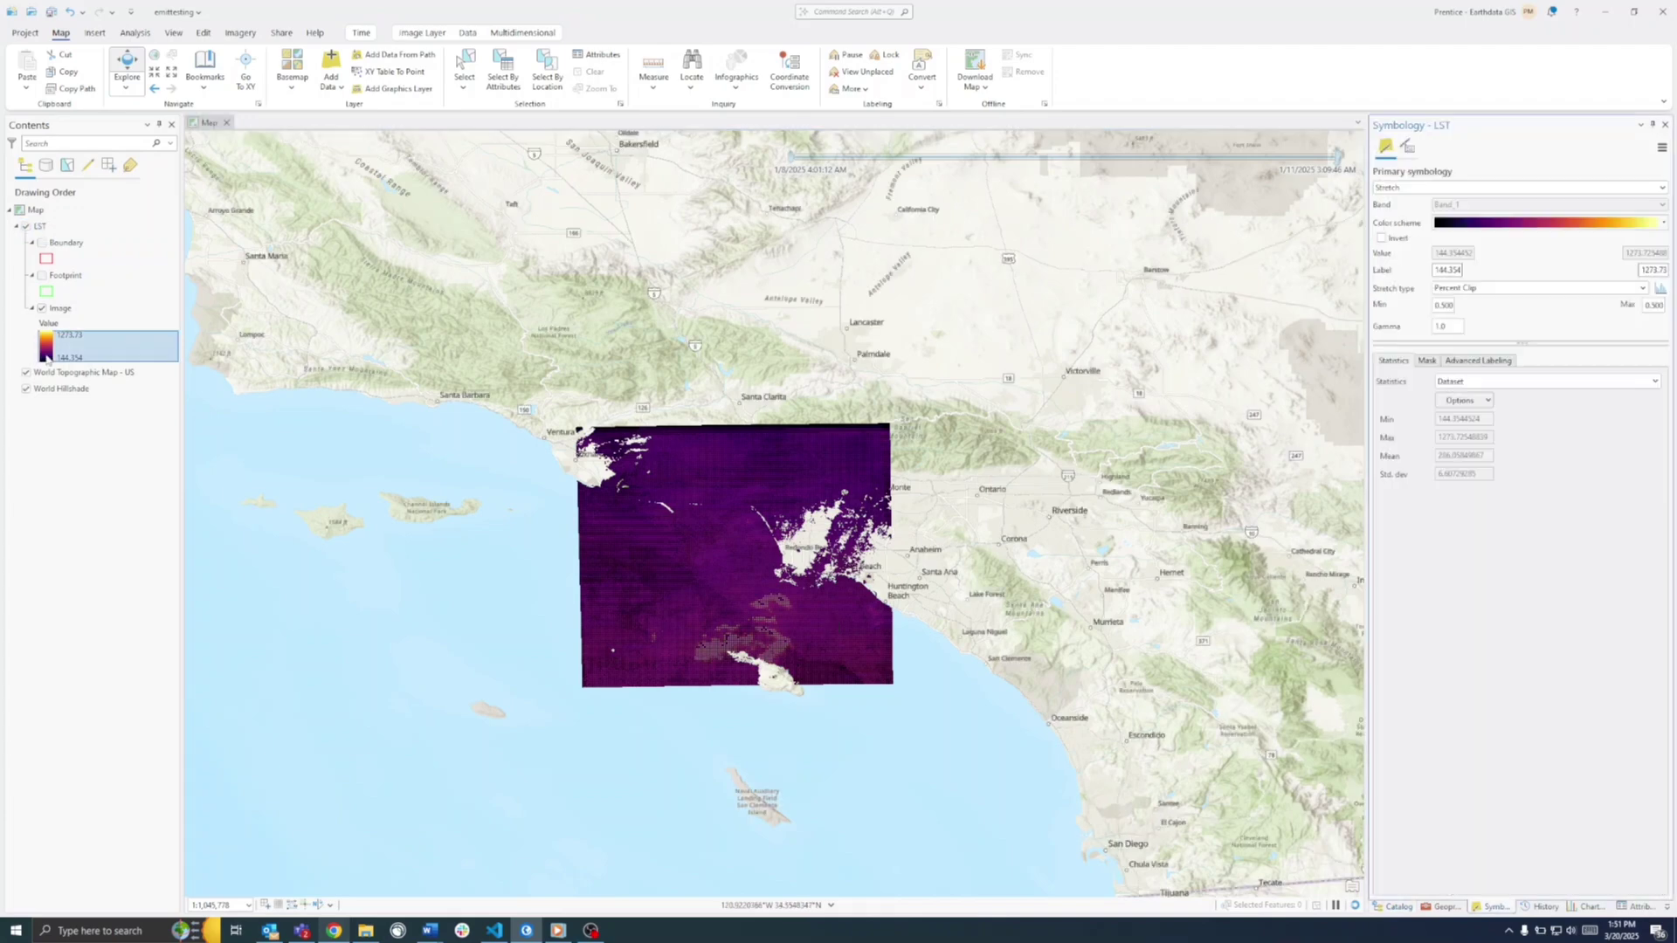
left_click(1663, 224)
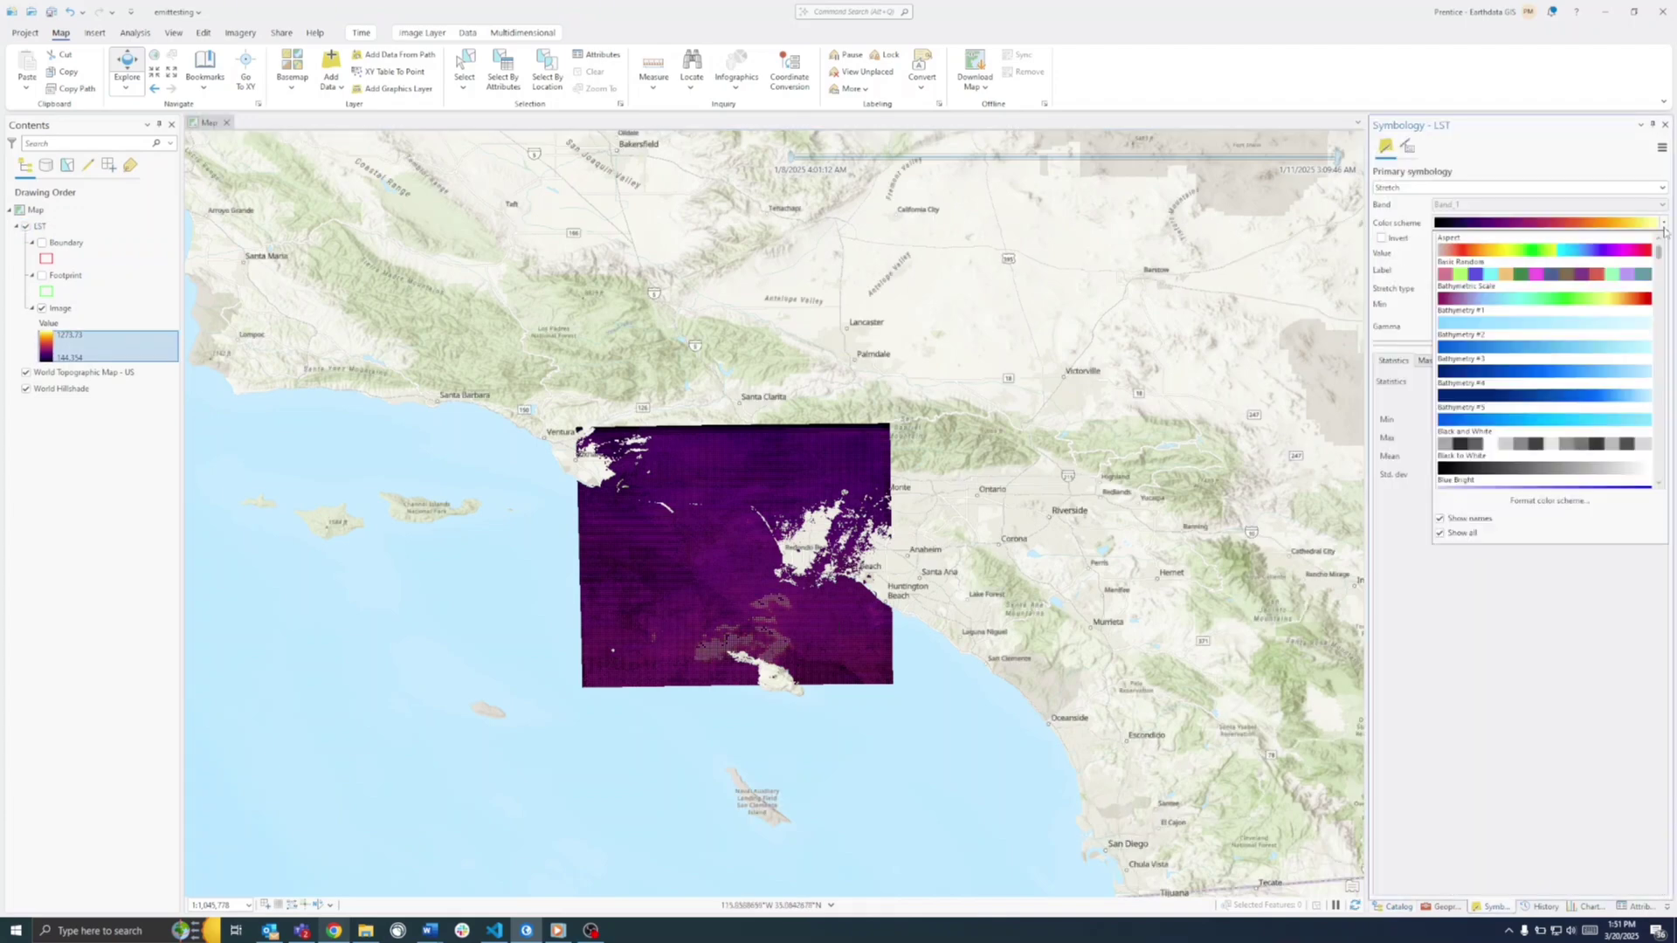
left_click(1477, 469)
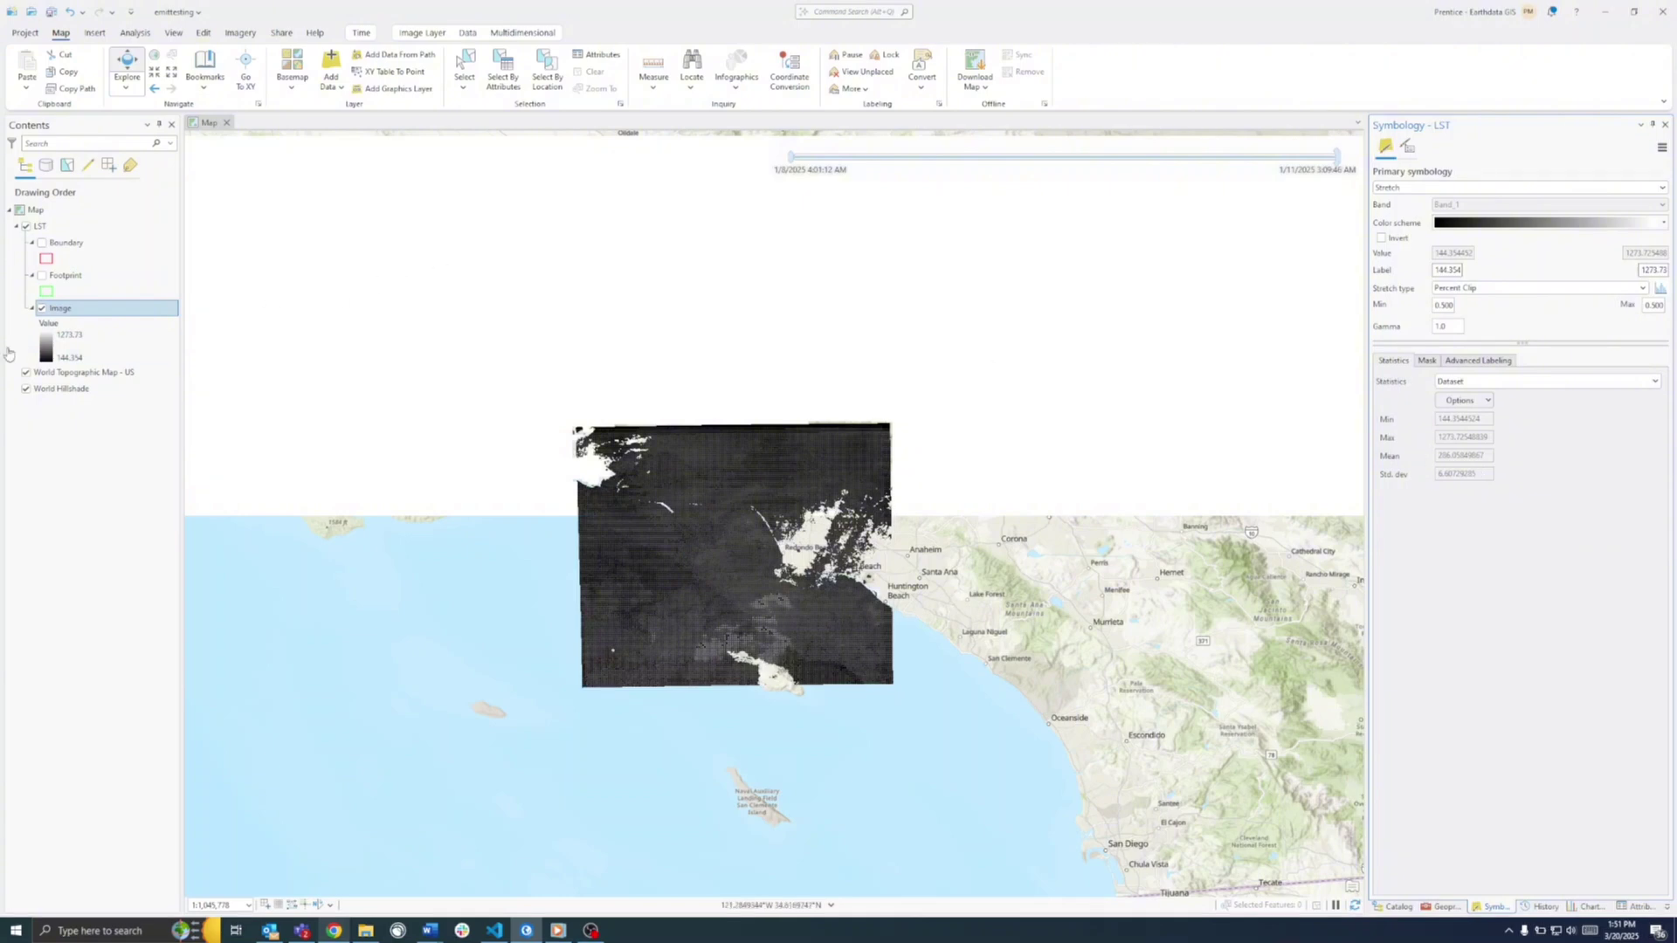
- Change the color scheme of the LST mosaic image to Inferno
left_click(46, 350)
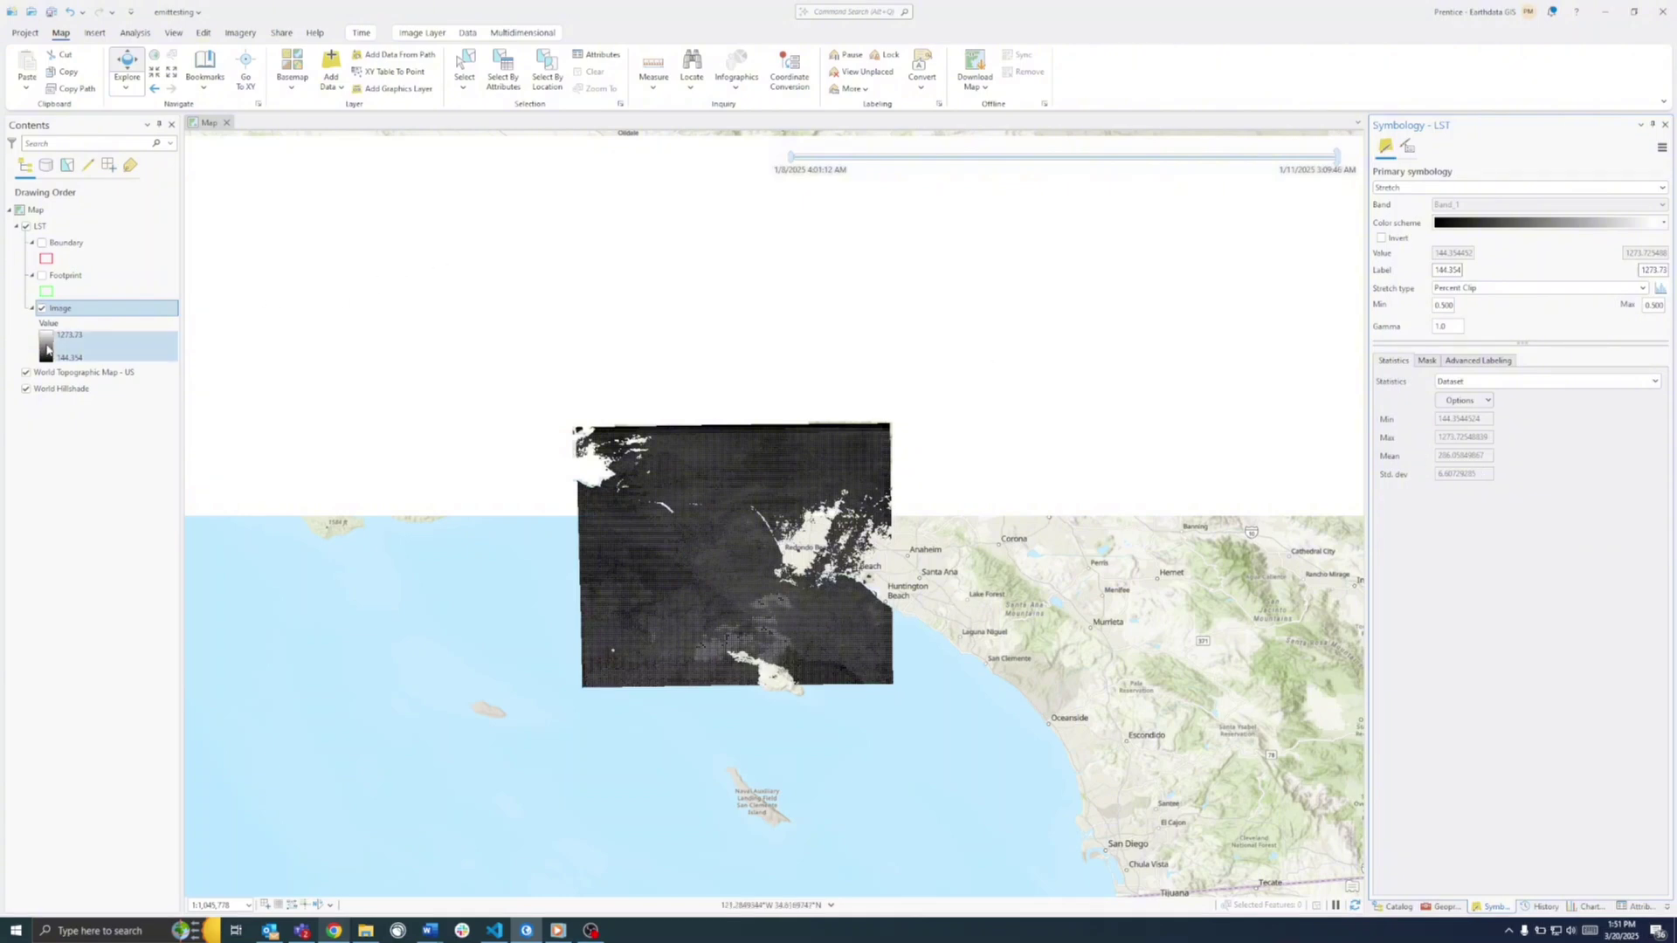
left_click(1662, 222)
scroll(1523, 301, "down", 10)
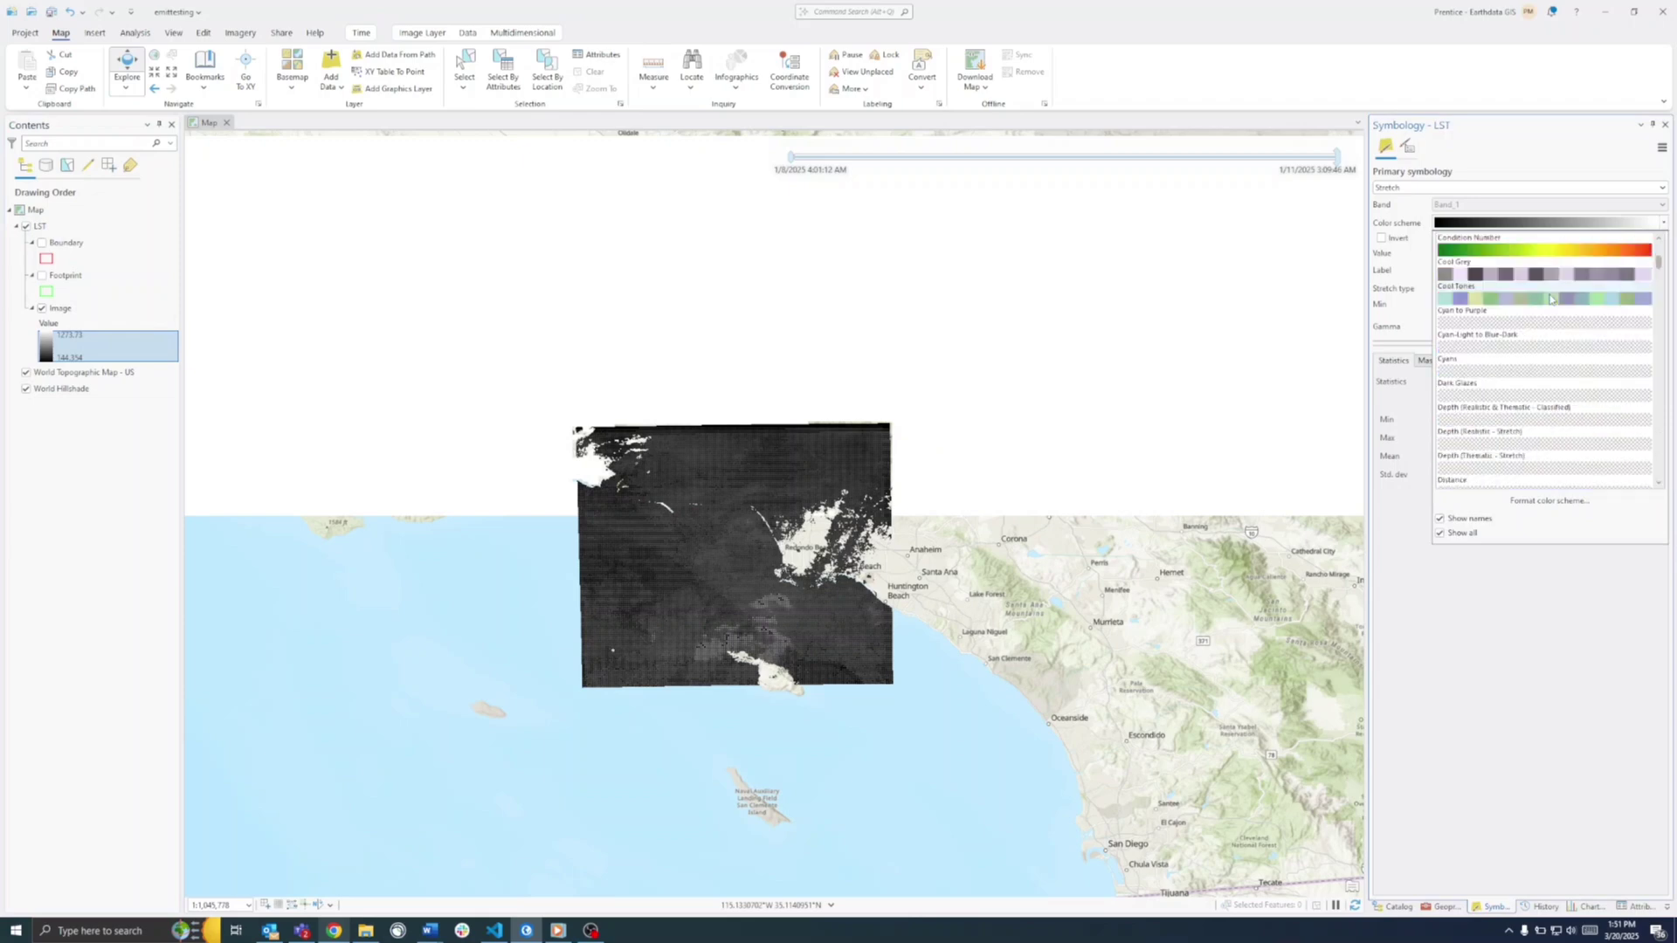
scroll(1523, 306, "down", 10)
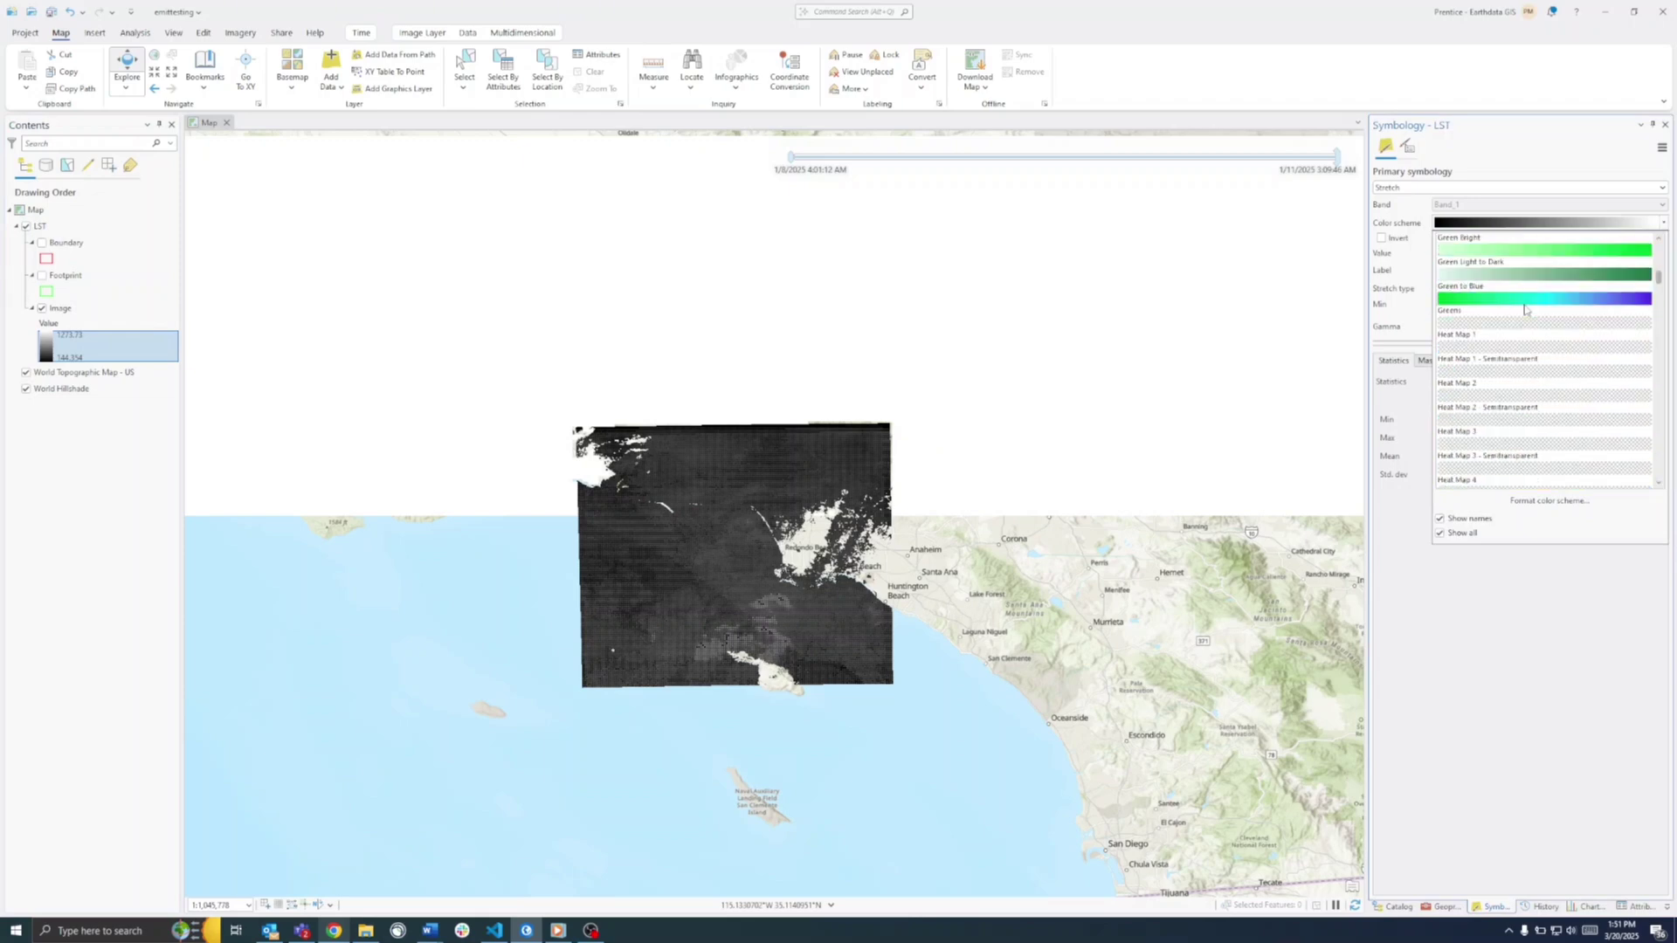
scroll(1524, 310, "down", 10)
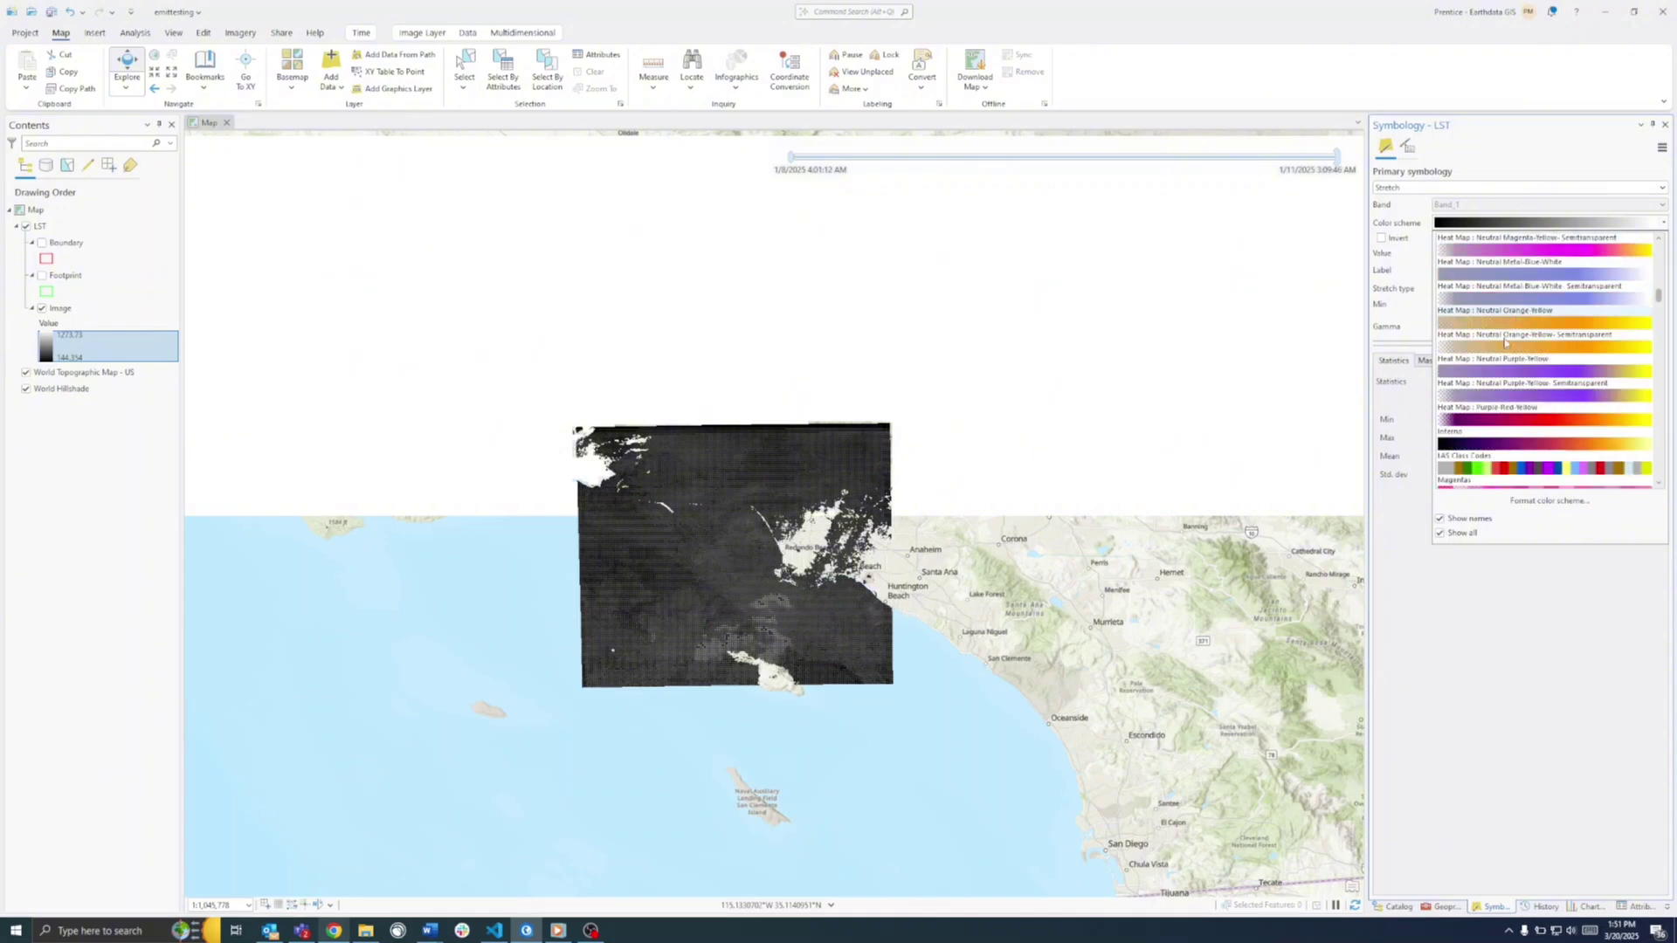
left_click(1500, 445)
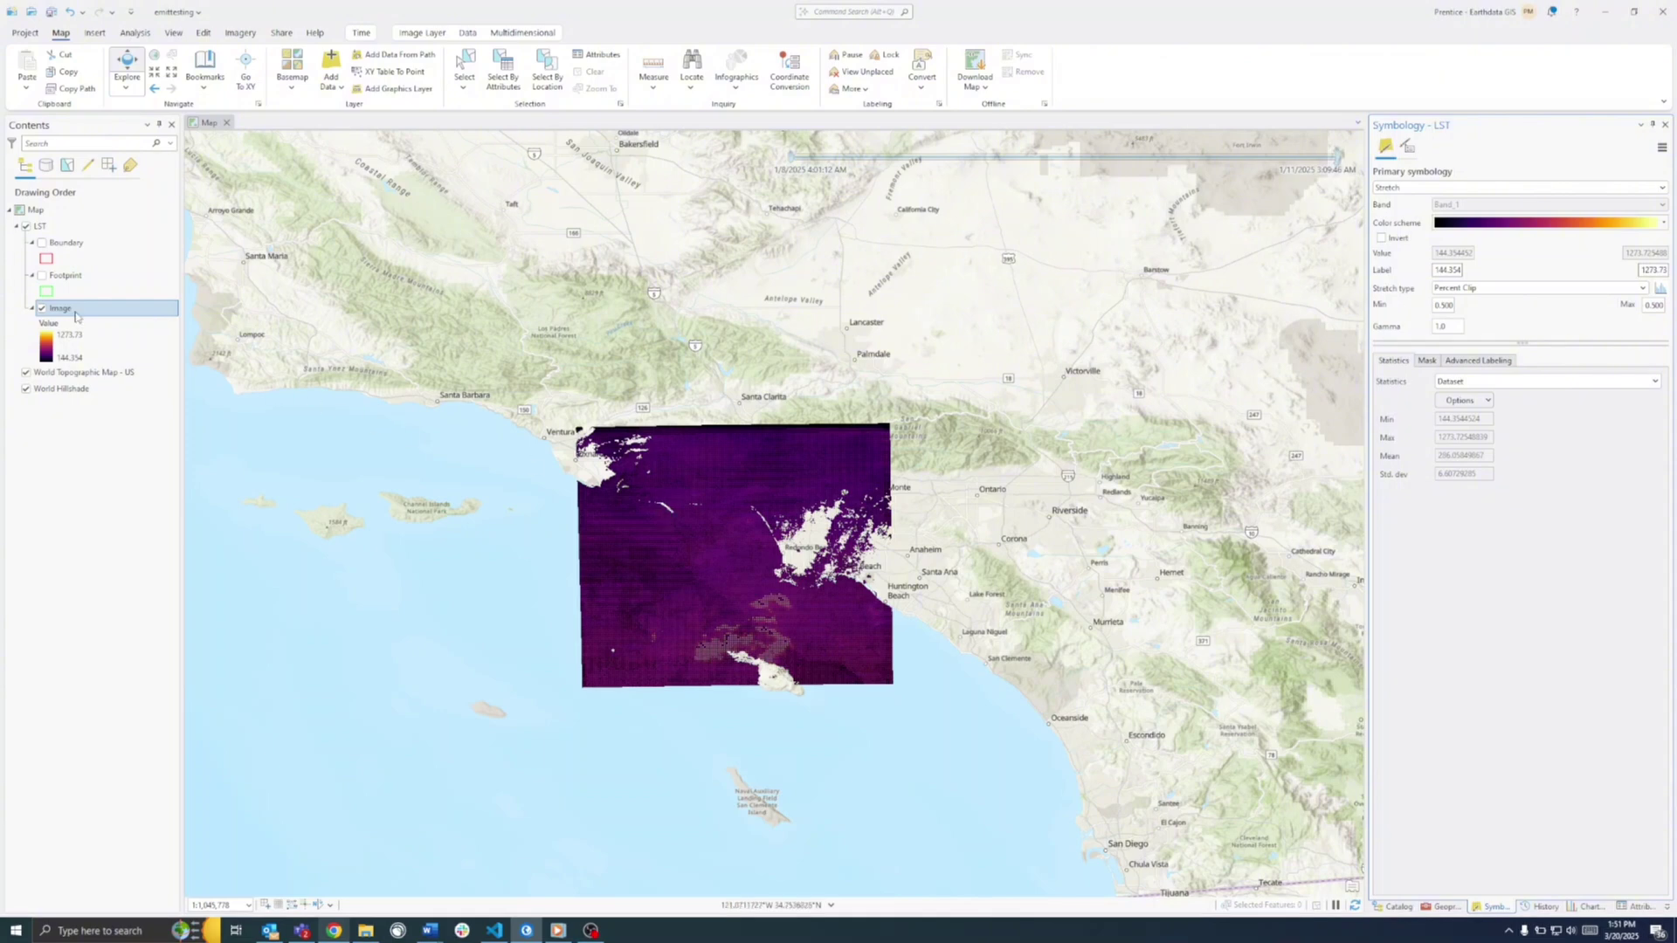
- Open the LST footprint attribute table, fit the Name column to its contents, and examine the StdTime, Dimensions and Variable fields
right_click(45, 229)
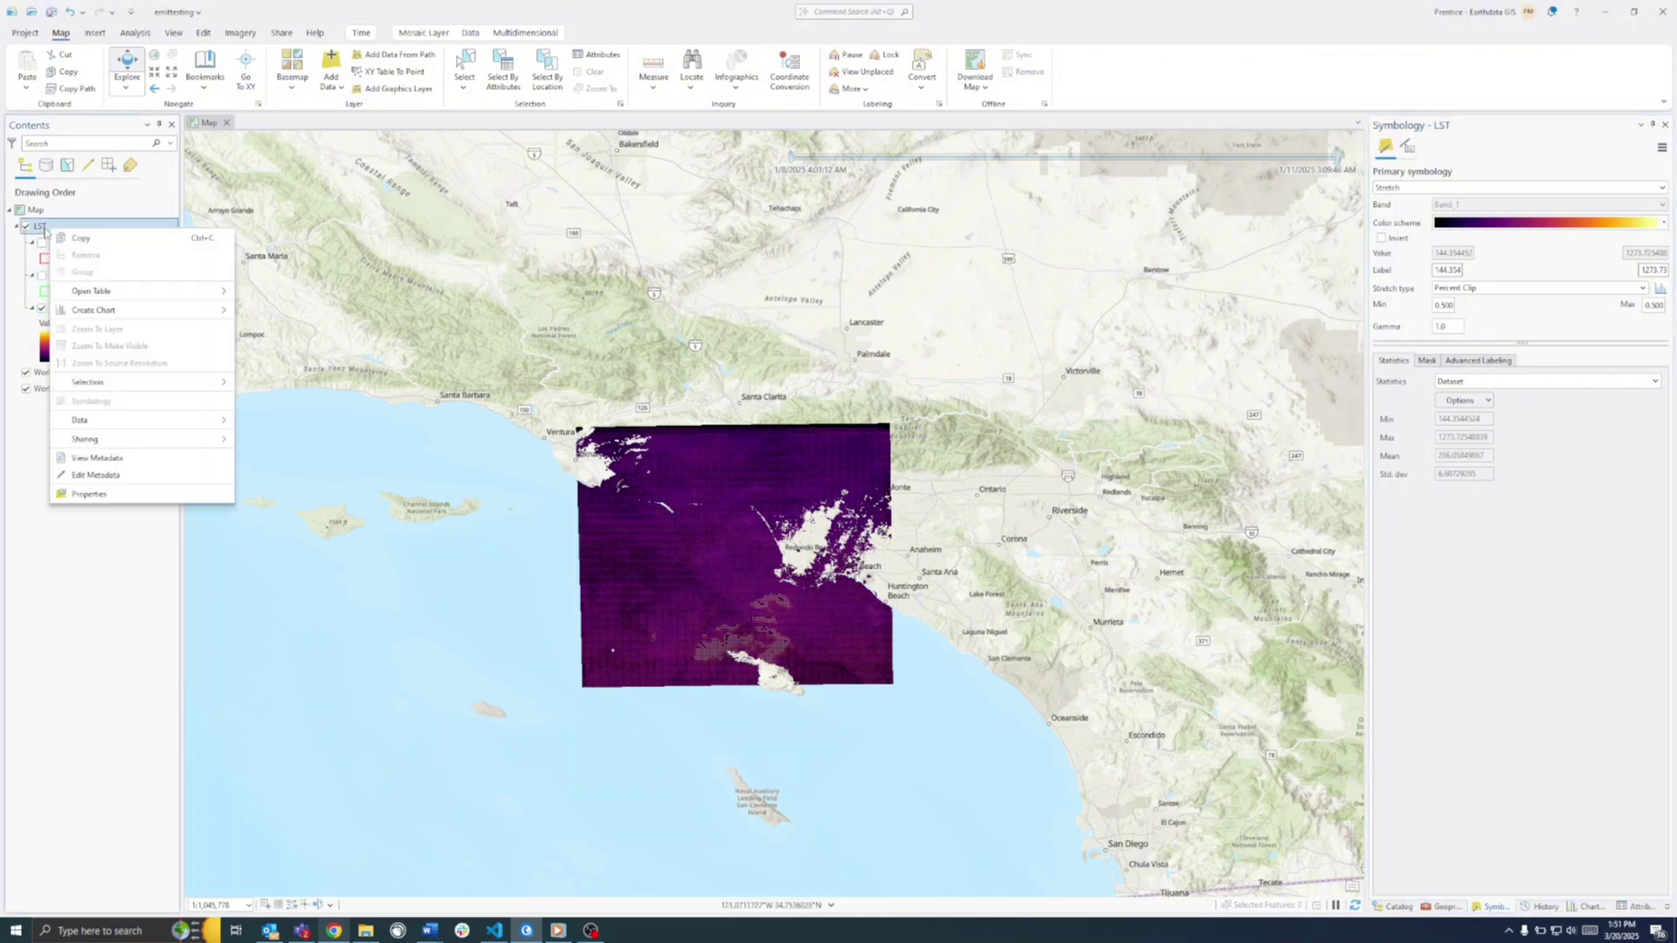
mouse_move(153, 292)
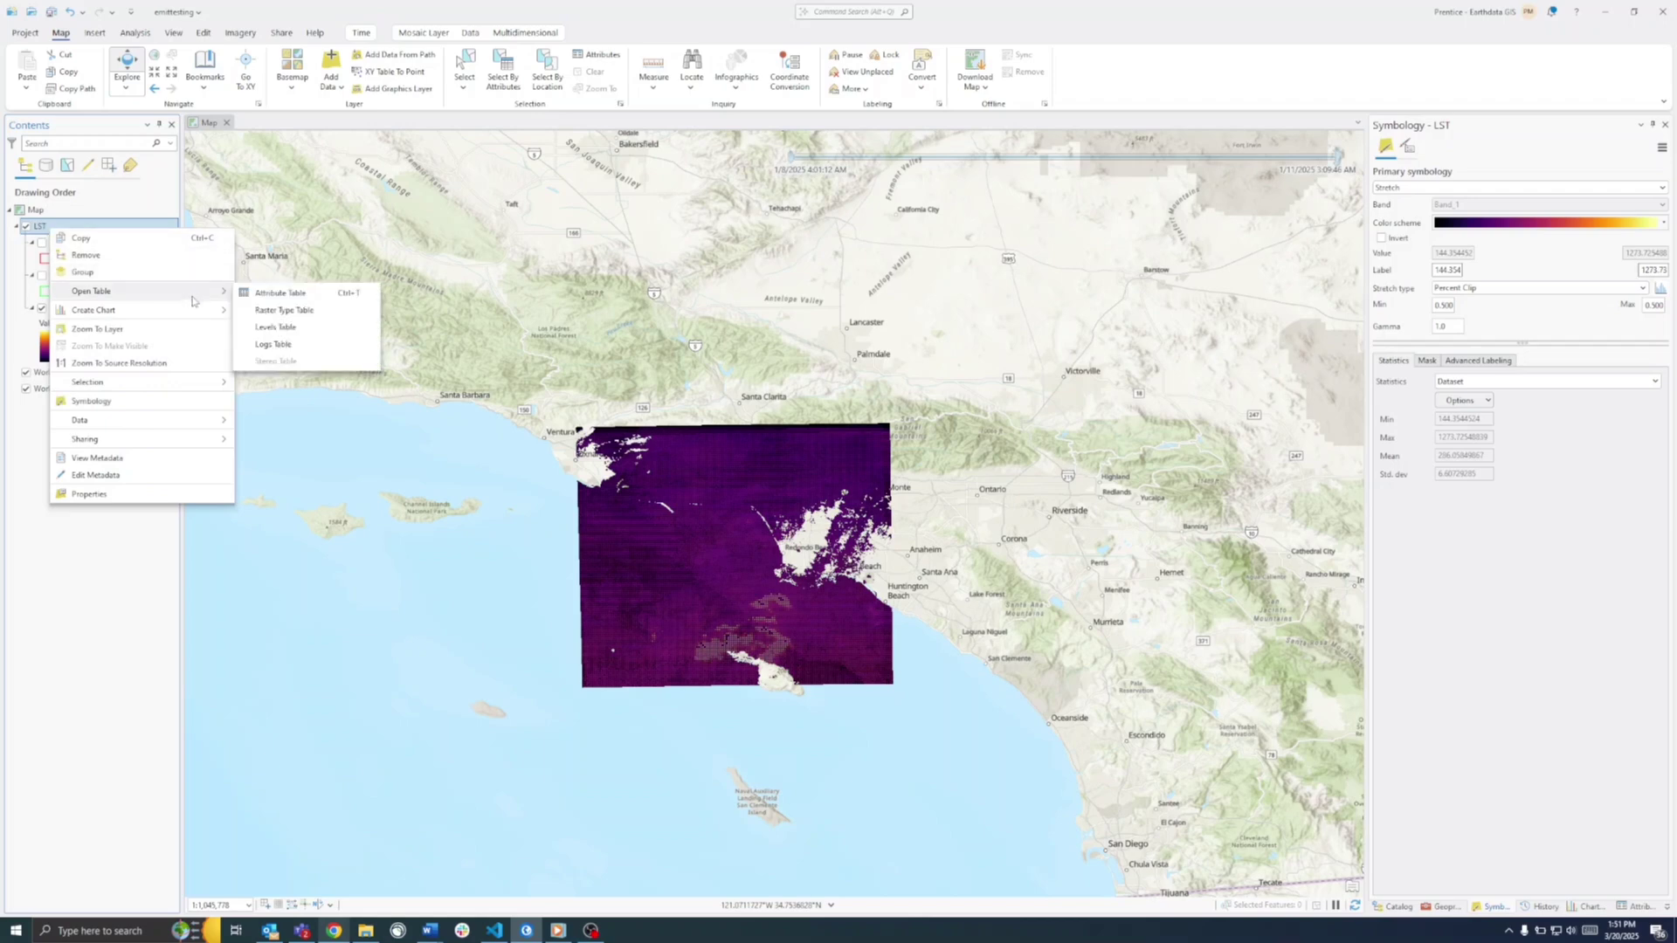
left_click(264, 296)
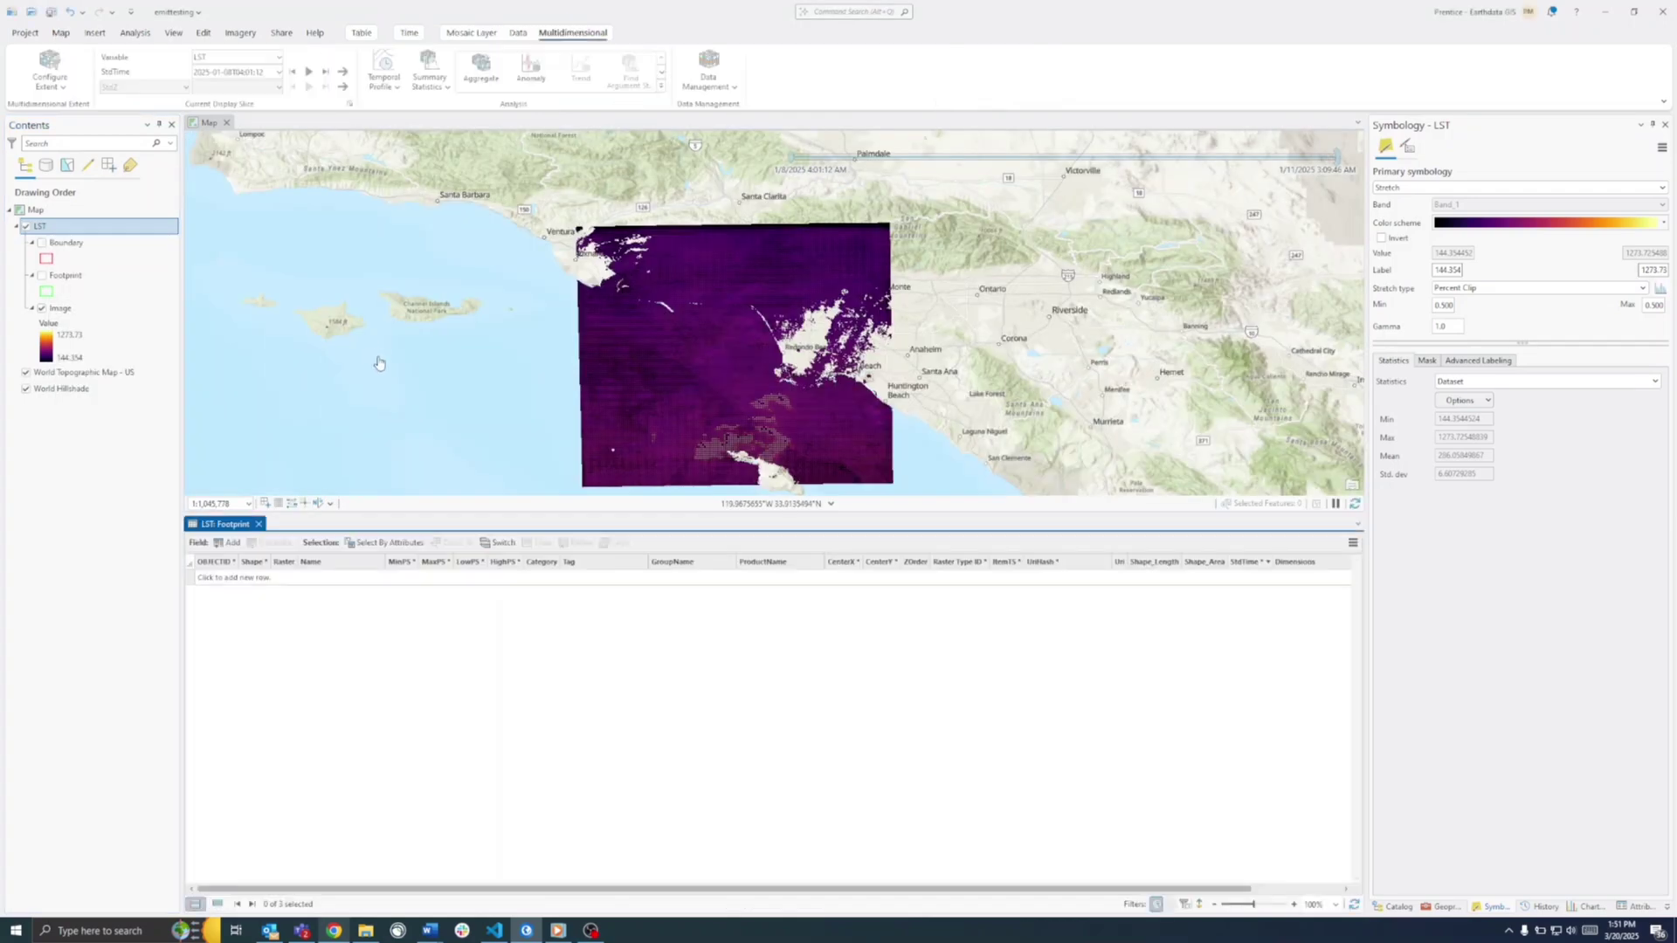
double_click(387, 560)
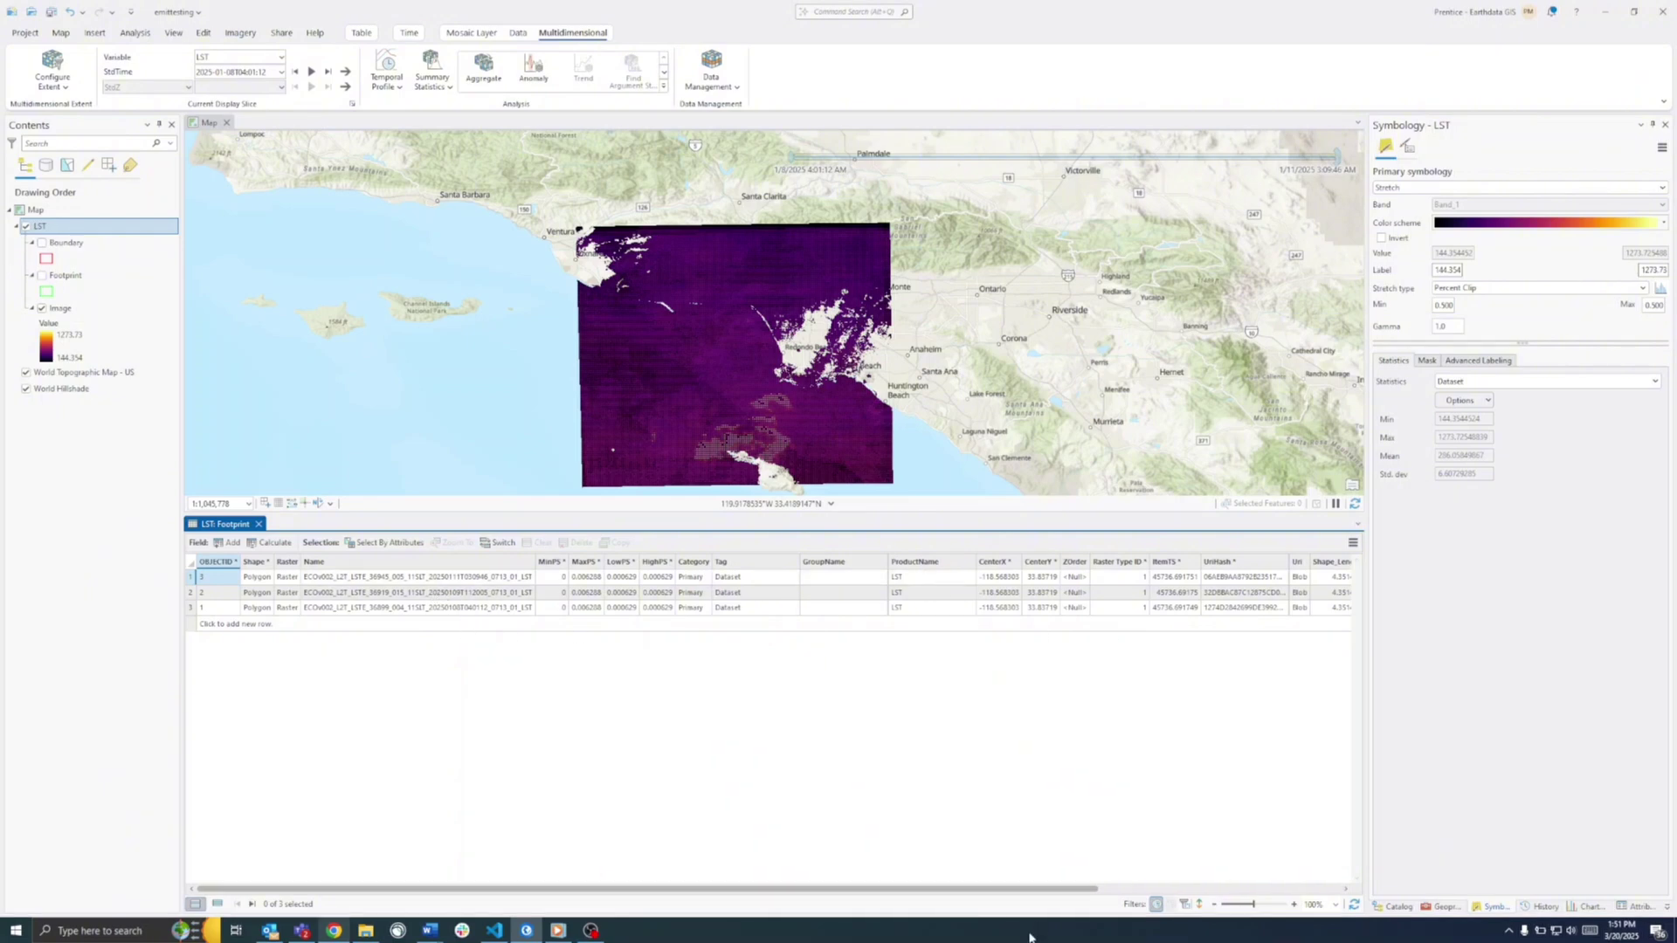
left_click_drag(1044, 889, 1285, 889)
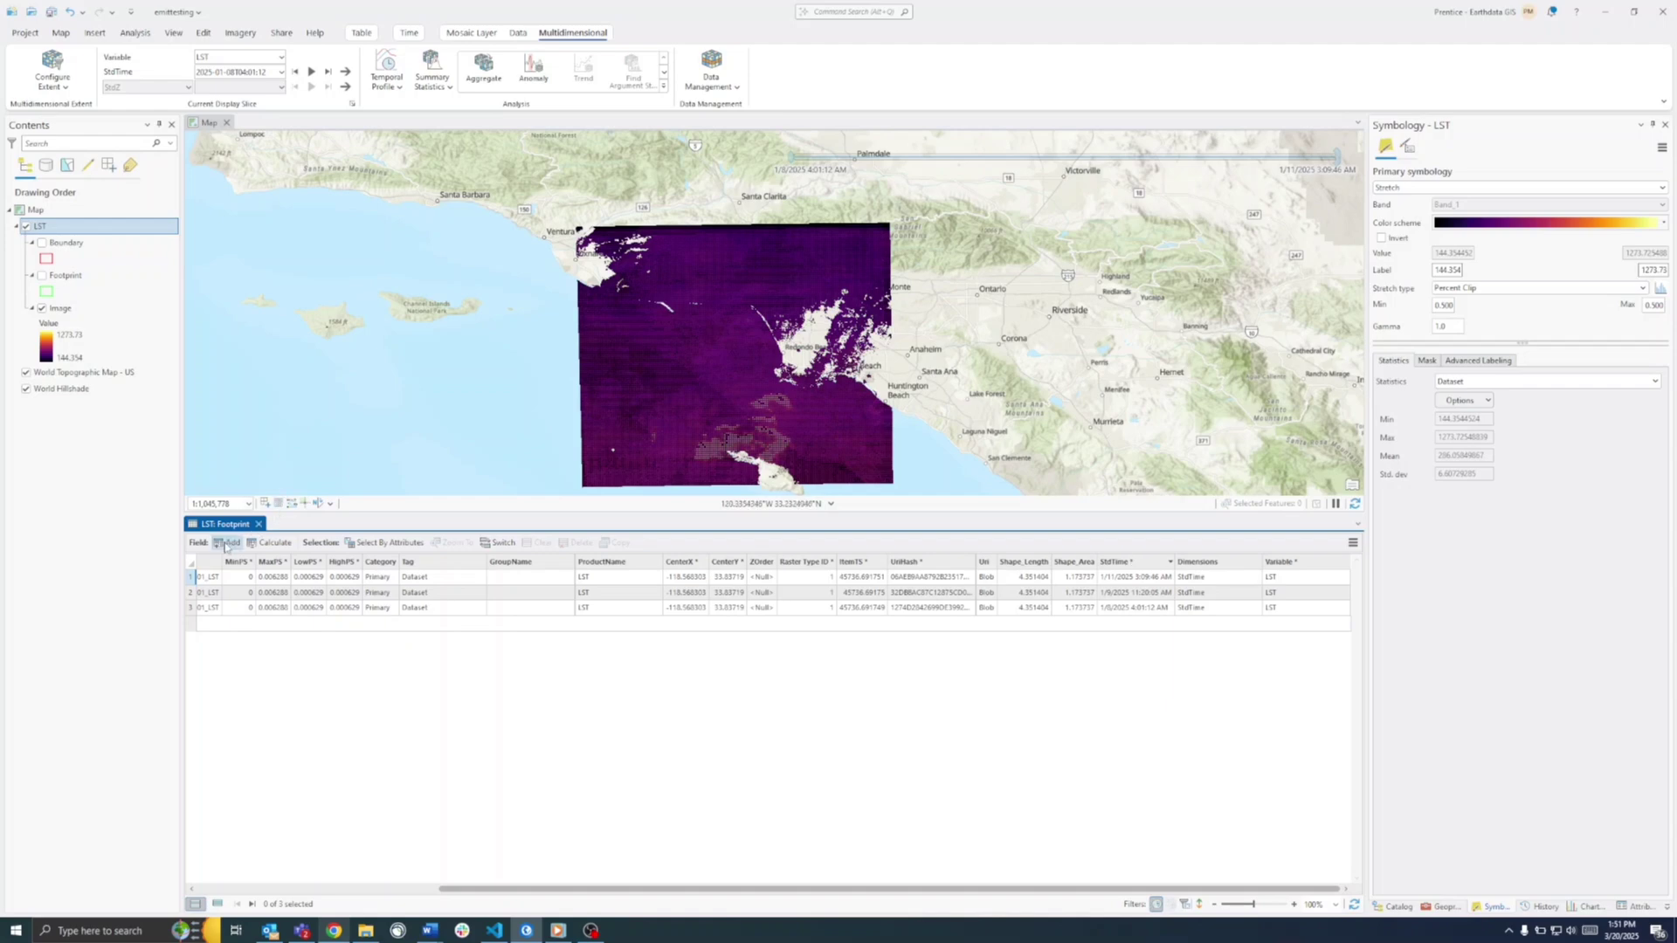
- Start adding a new field to the Footprint table, and discard the unsaved field changes
left_click(224, 546)
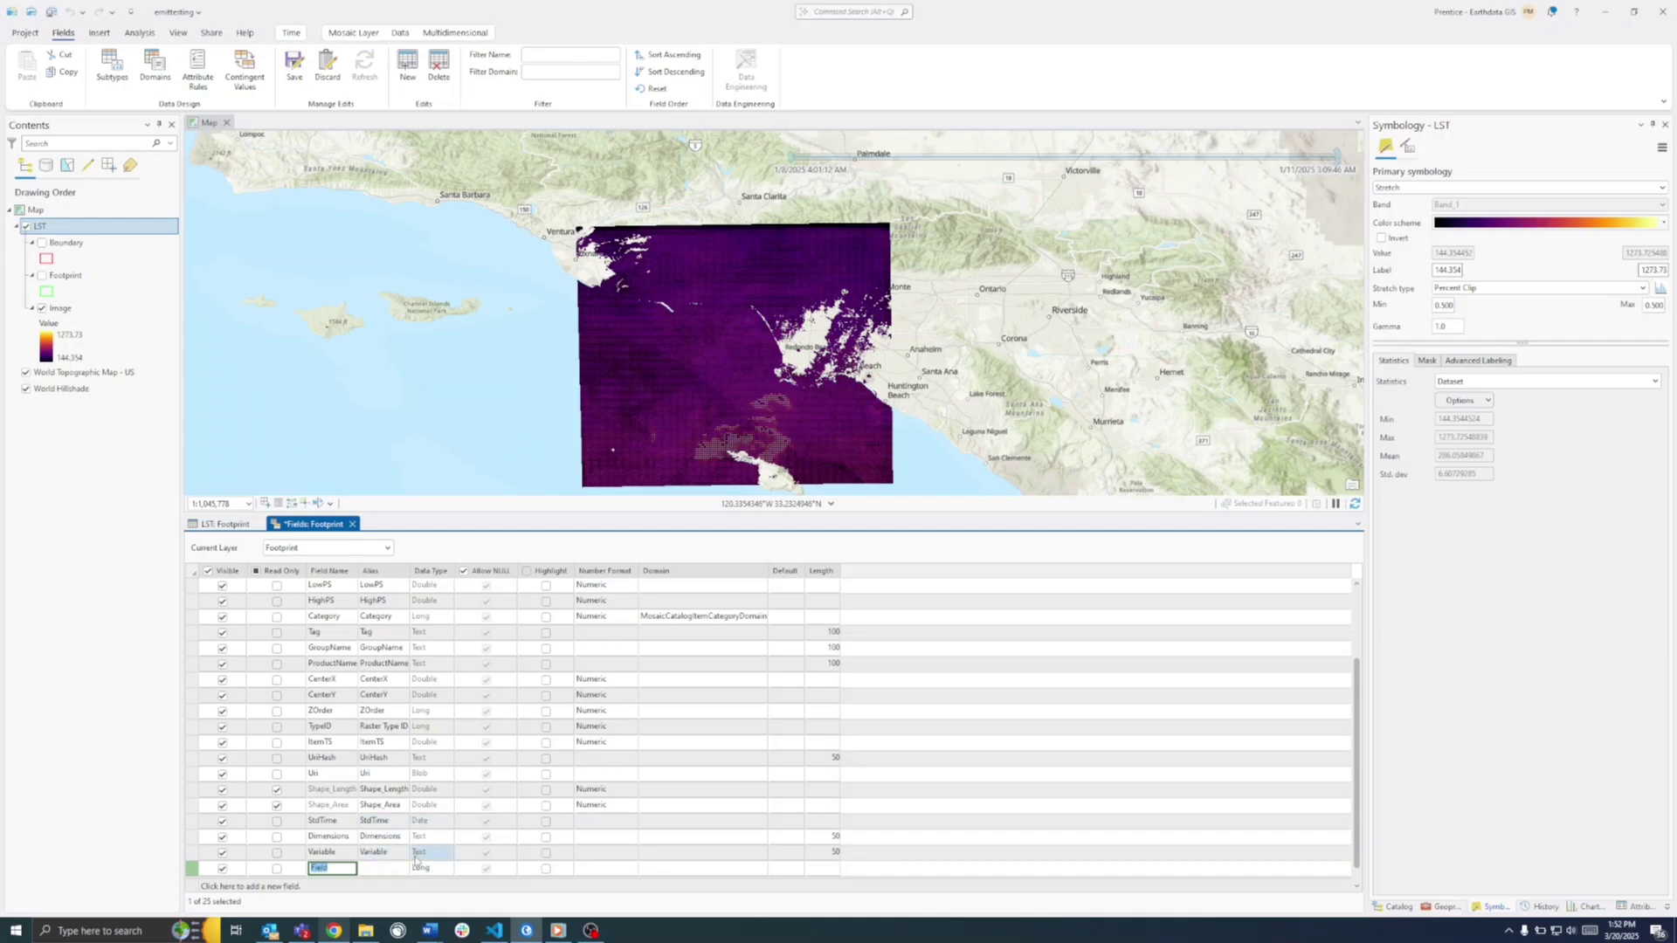
left_click(352, 524)
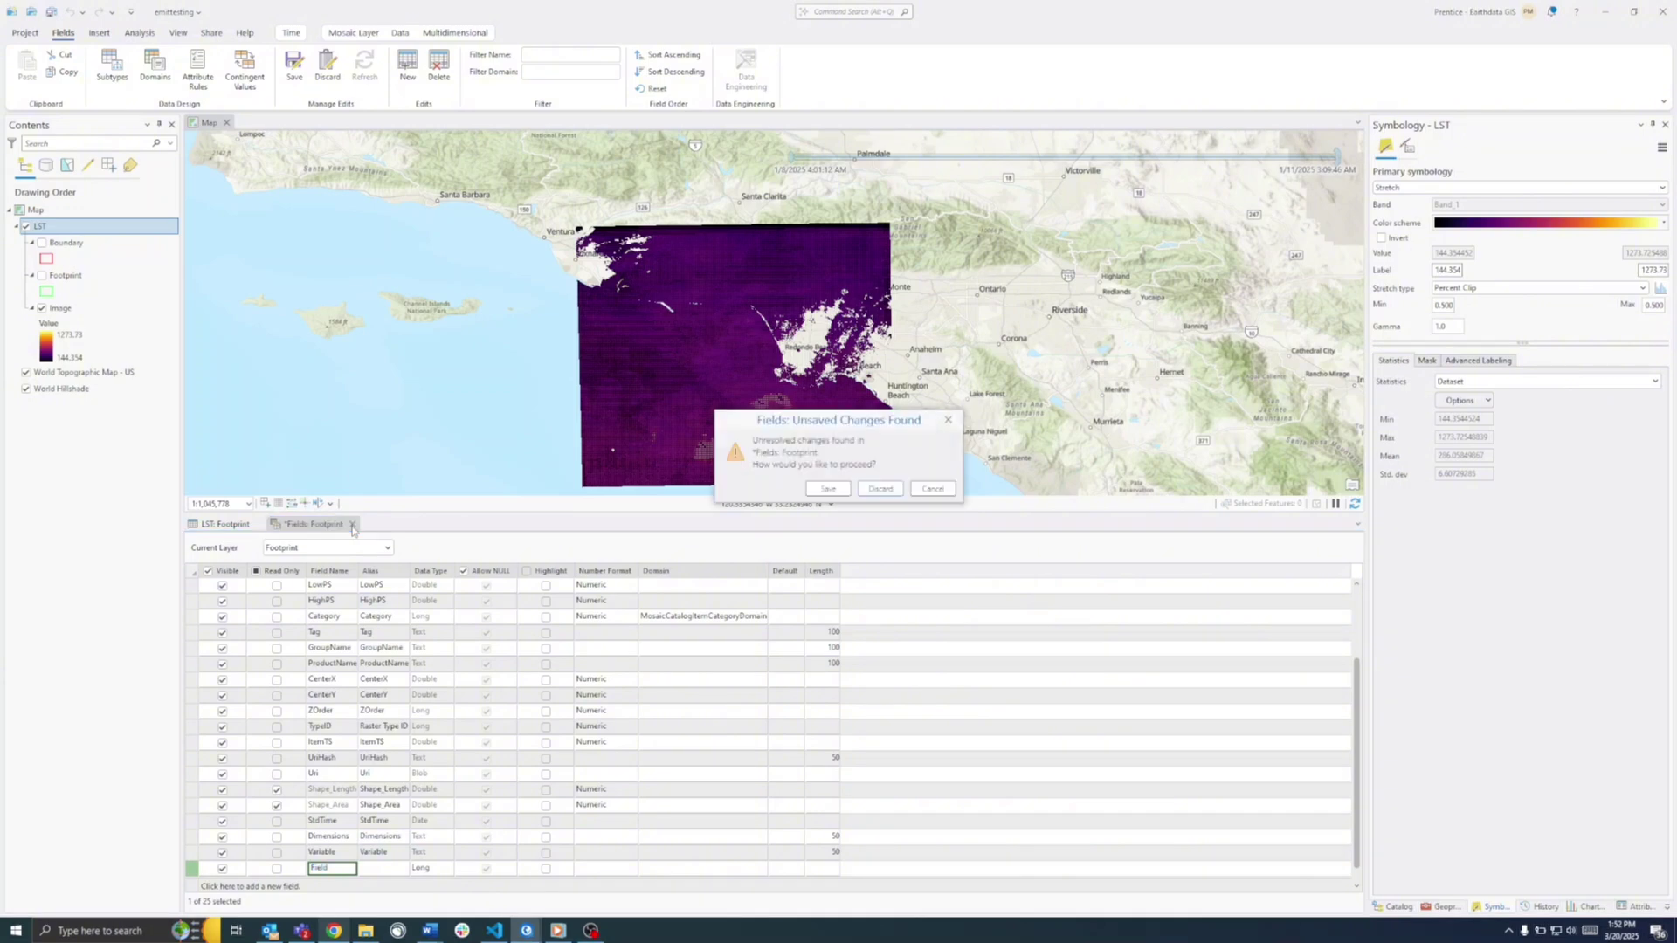
left_click(880, 489)
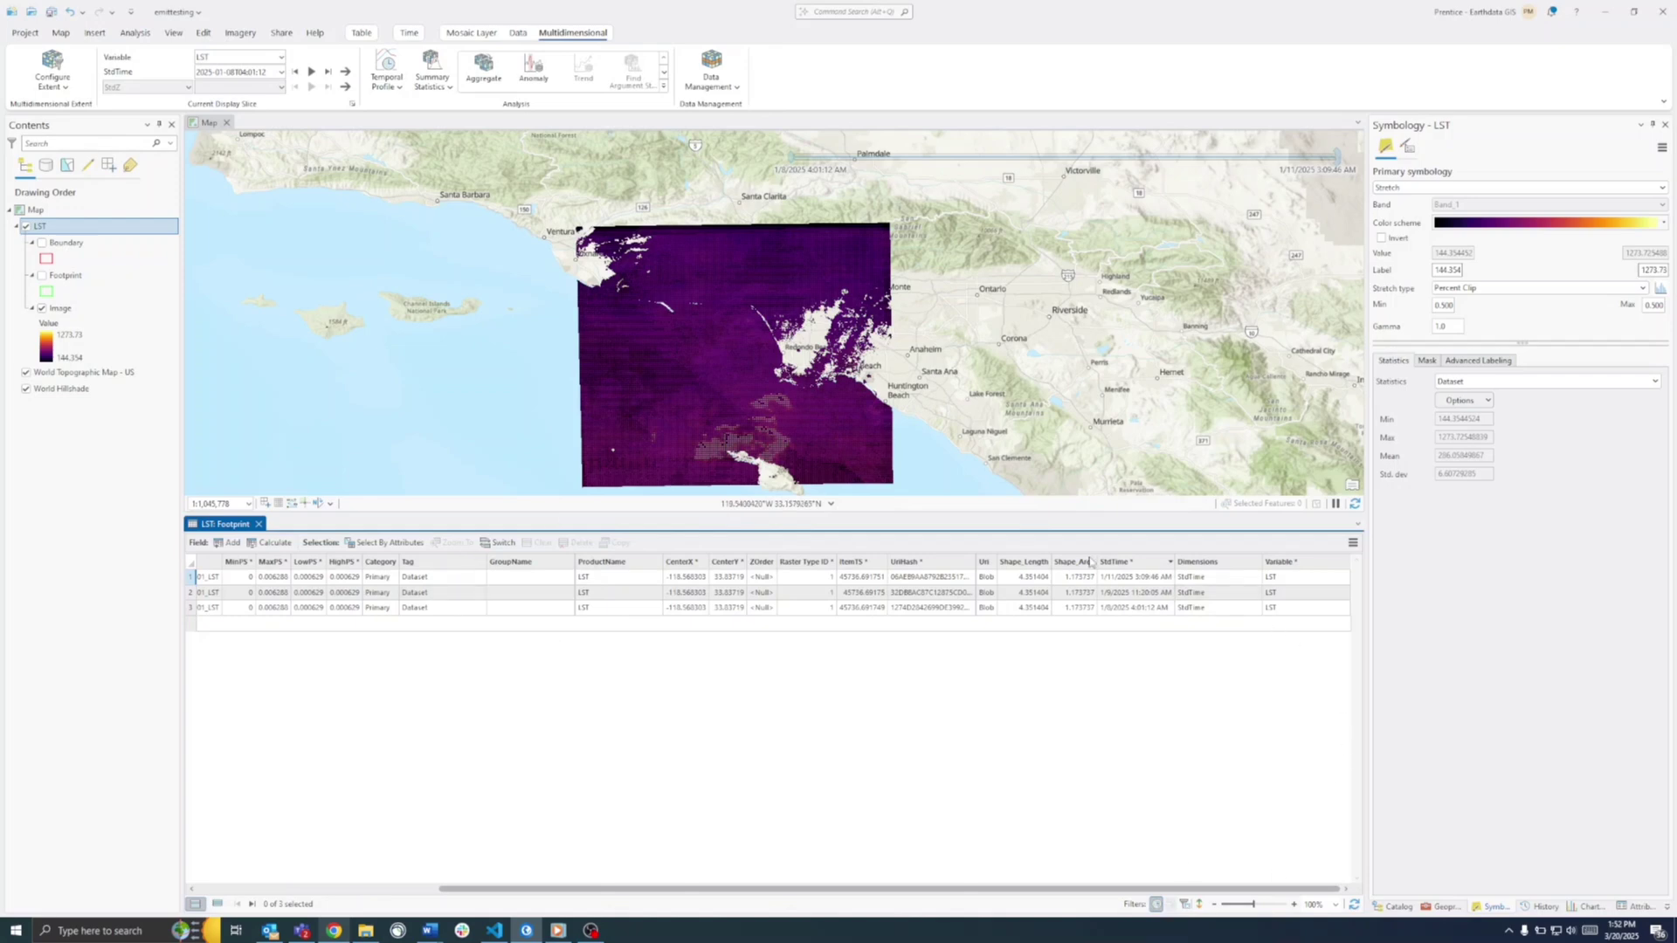
- Start a field calculation on StdTime, review its Python format_date code block and expression, and close it without applying
left_click(1124, 563)
right_click(1124, 566)
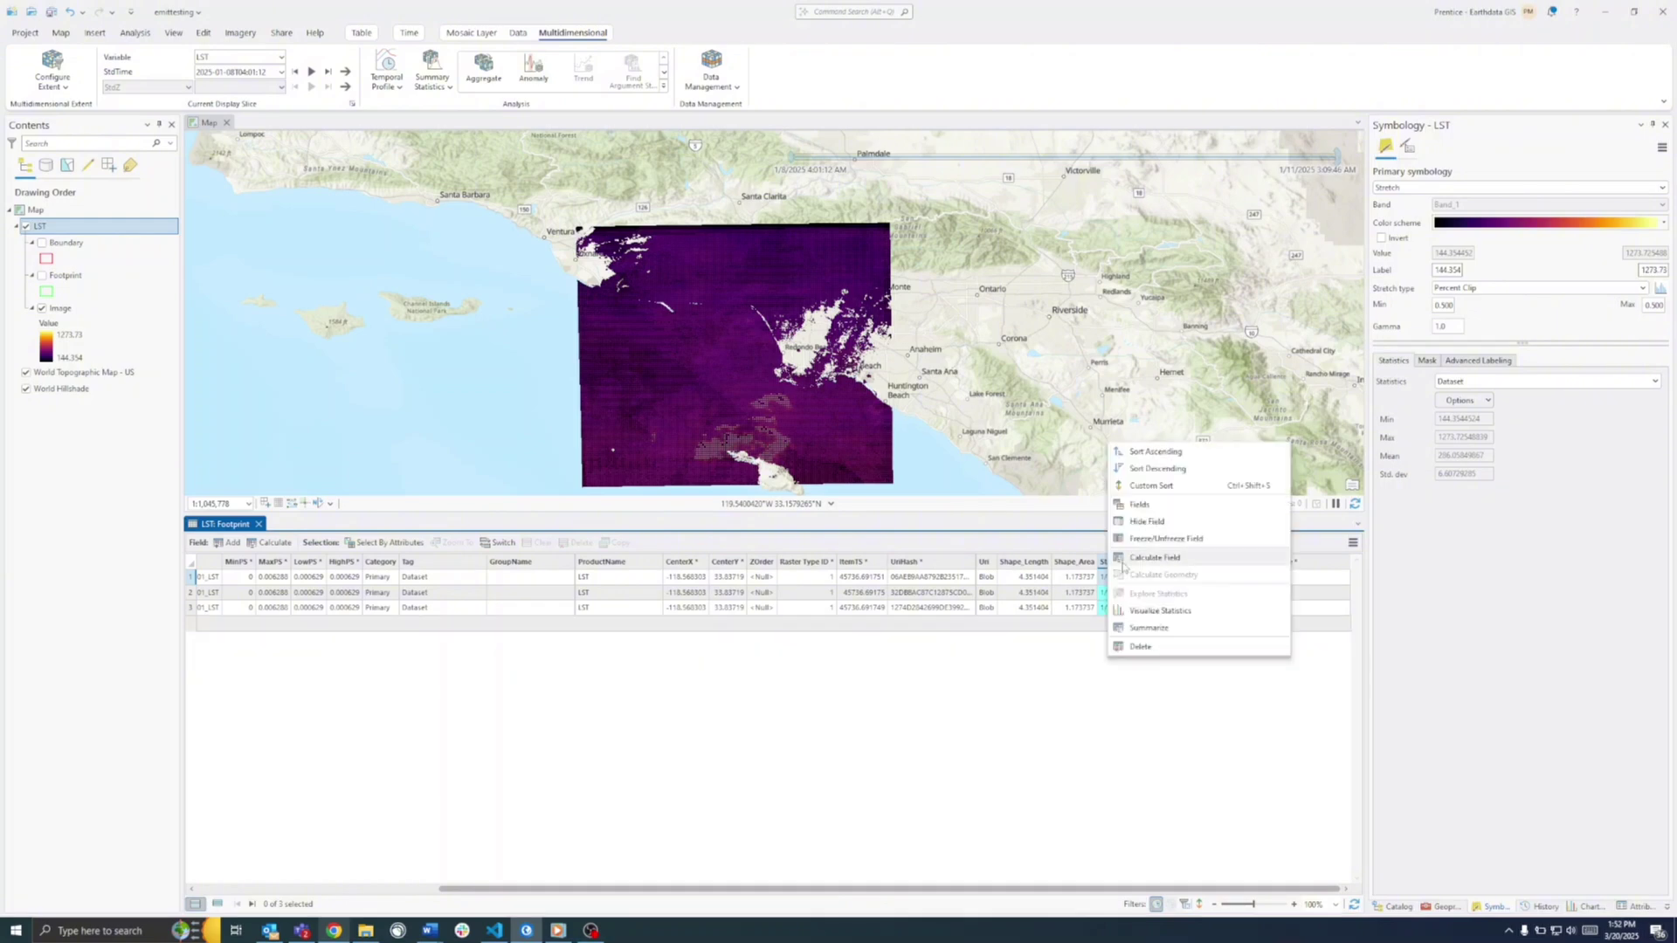
left_click(1162, 550)
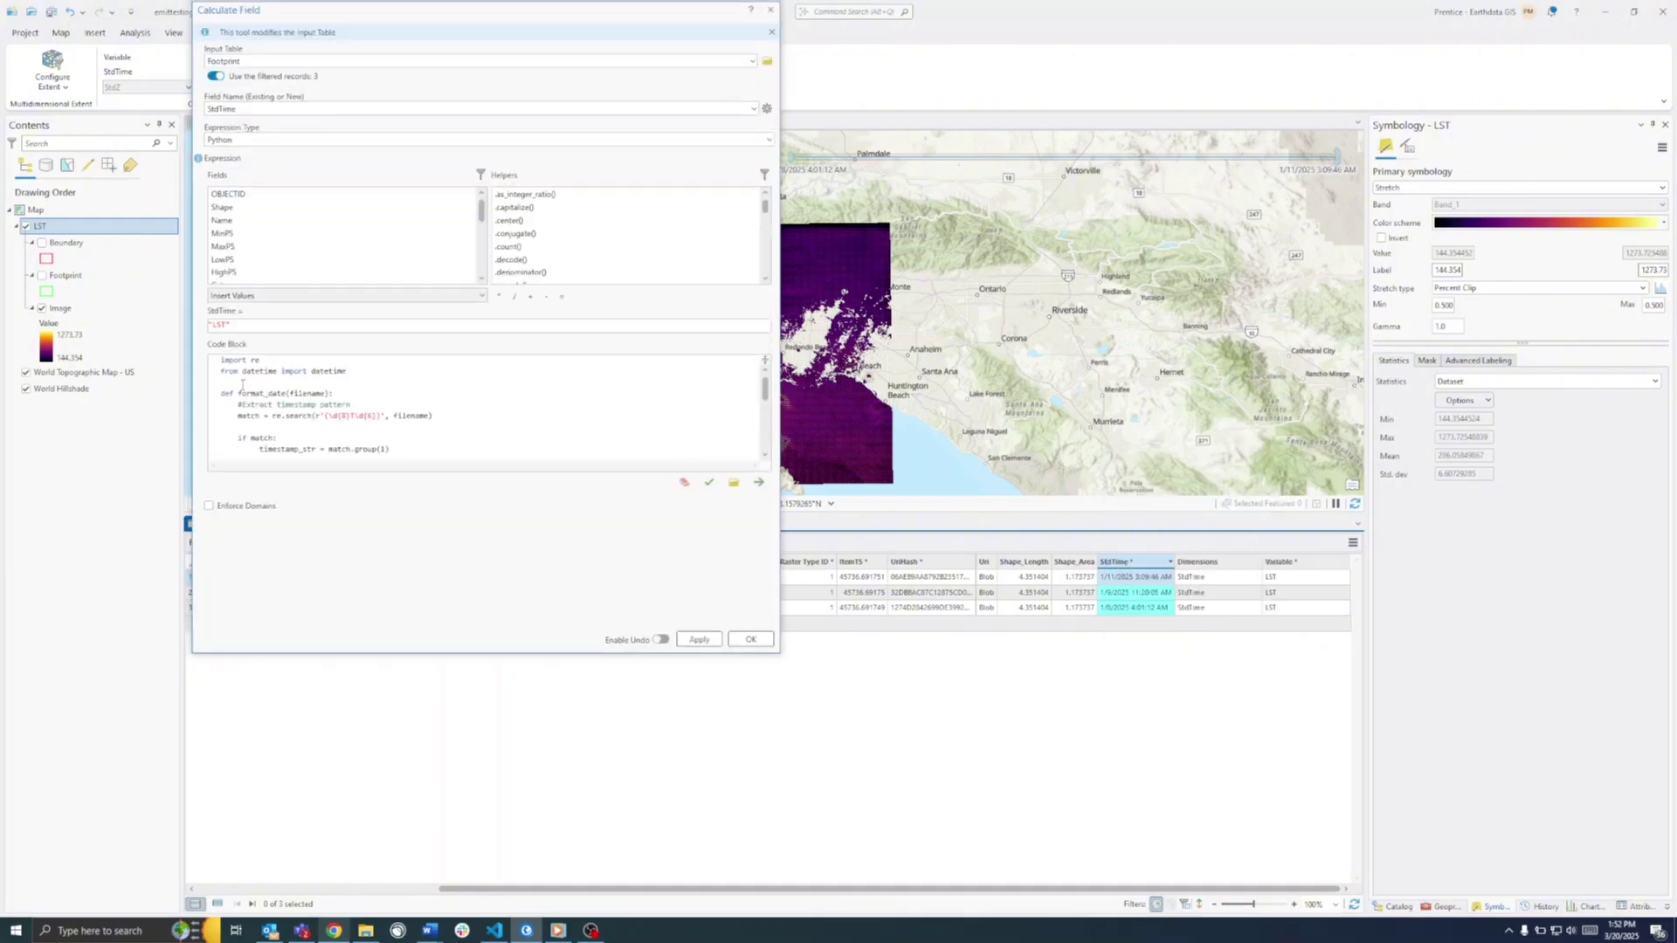
left_click_drag(220, 359, 321, 445)
left_click(347, 432)
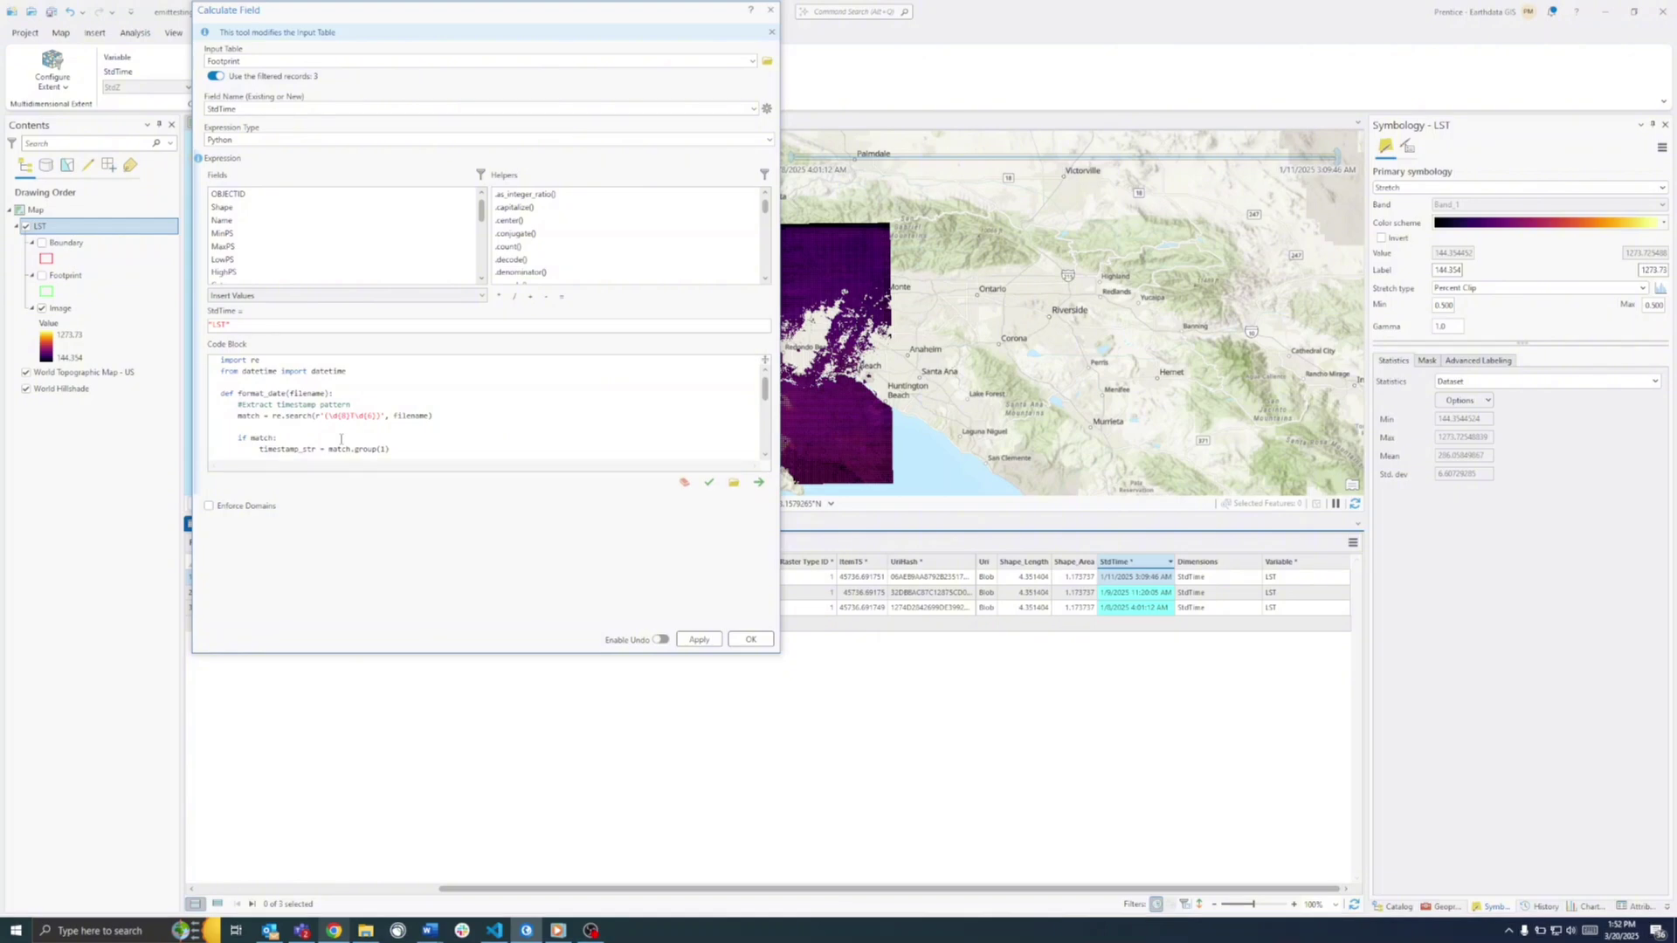
left_click_drag(253, 325, 186, 330)
type("For")
left_click(770, 9)
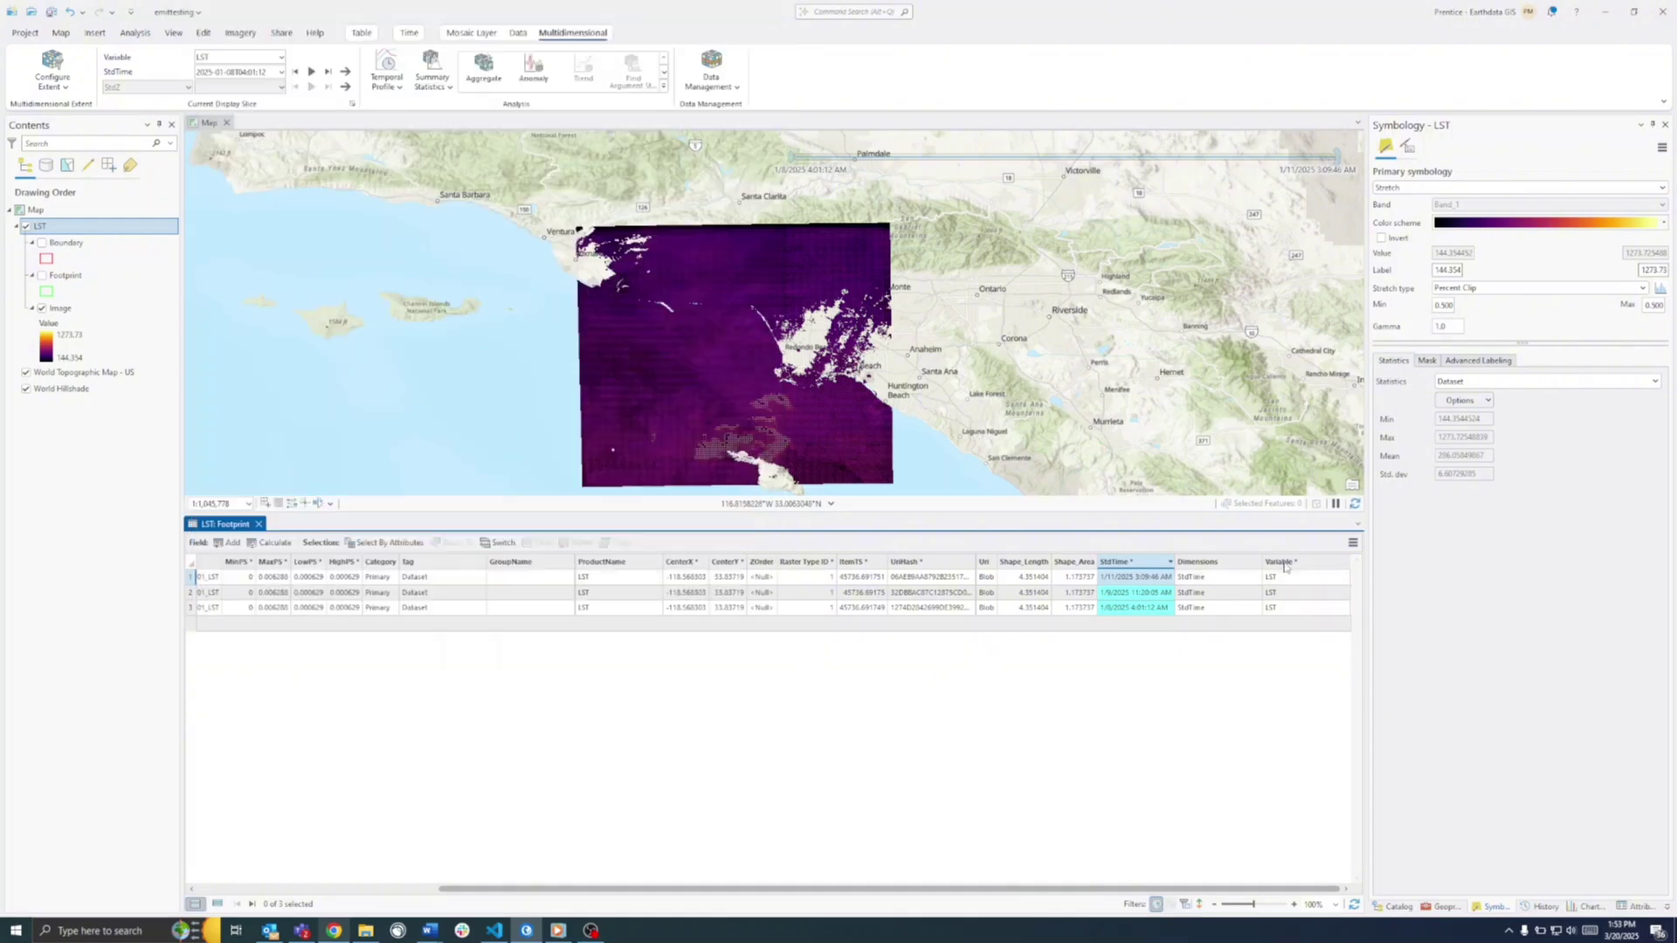
- Start a field calculation on the Variable field, review its expression, and close it without applying
mouse_move(1285, 565)
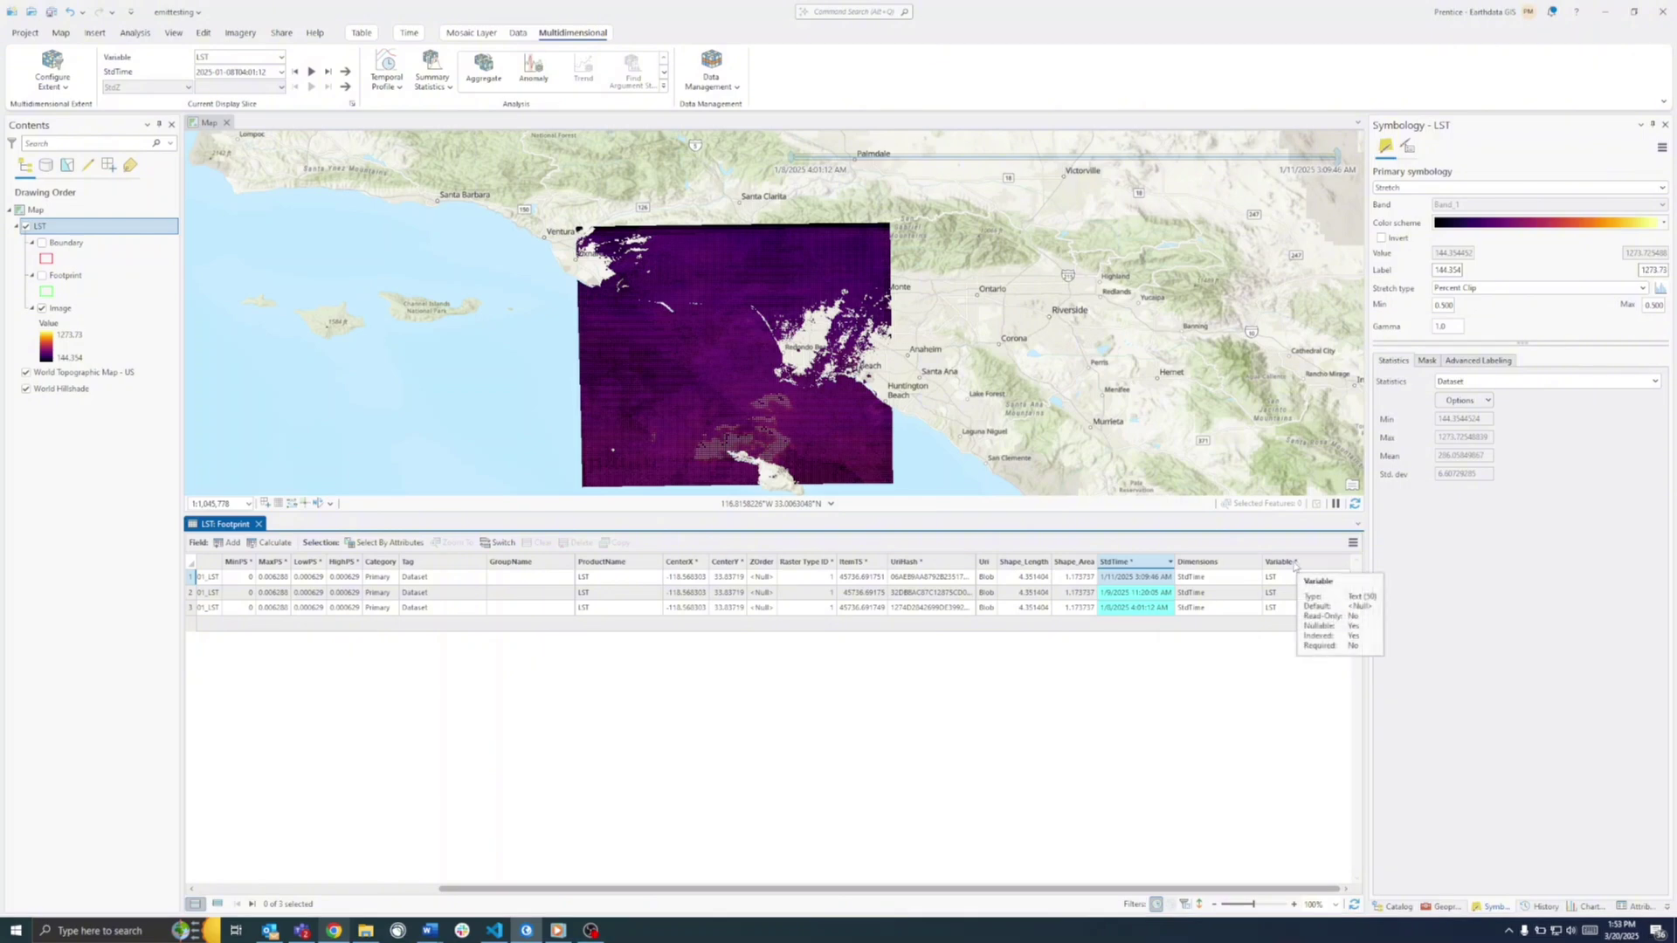
right_click(1295, 566)
left_click(1297, 558)
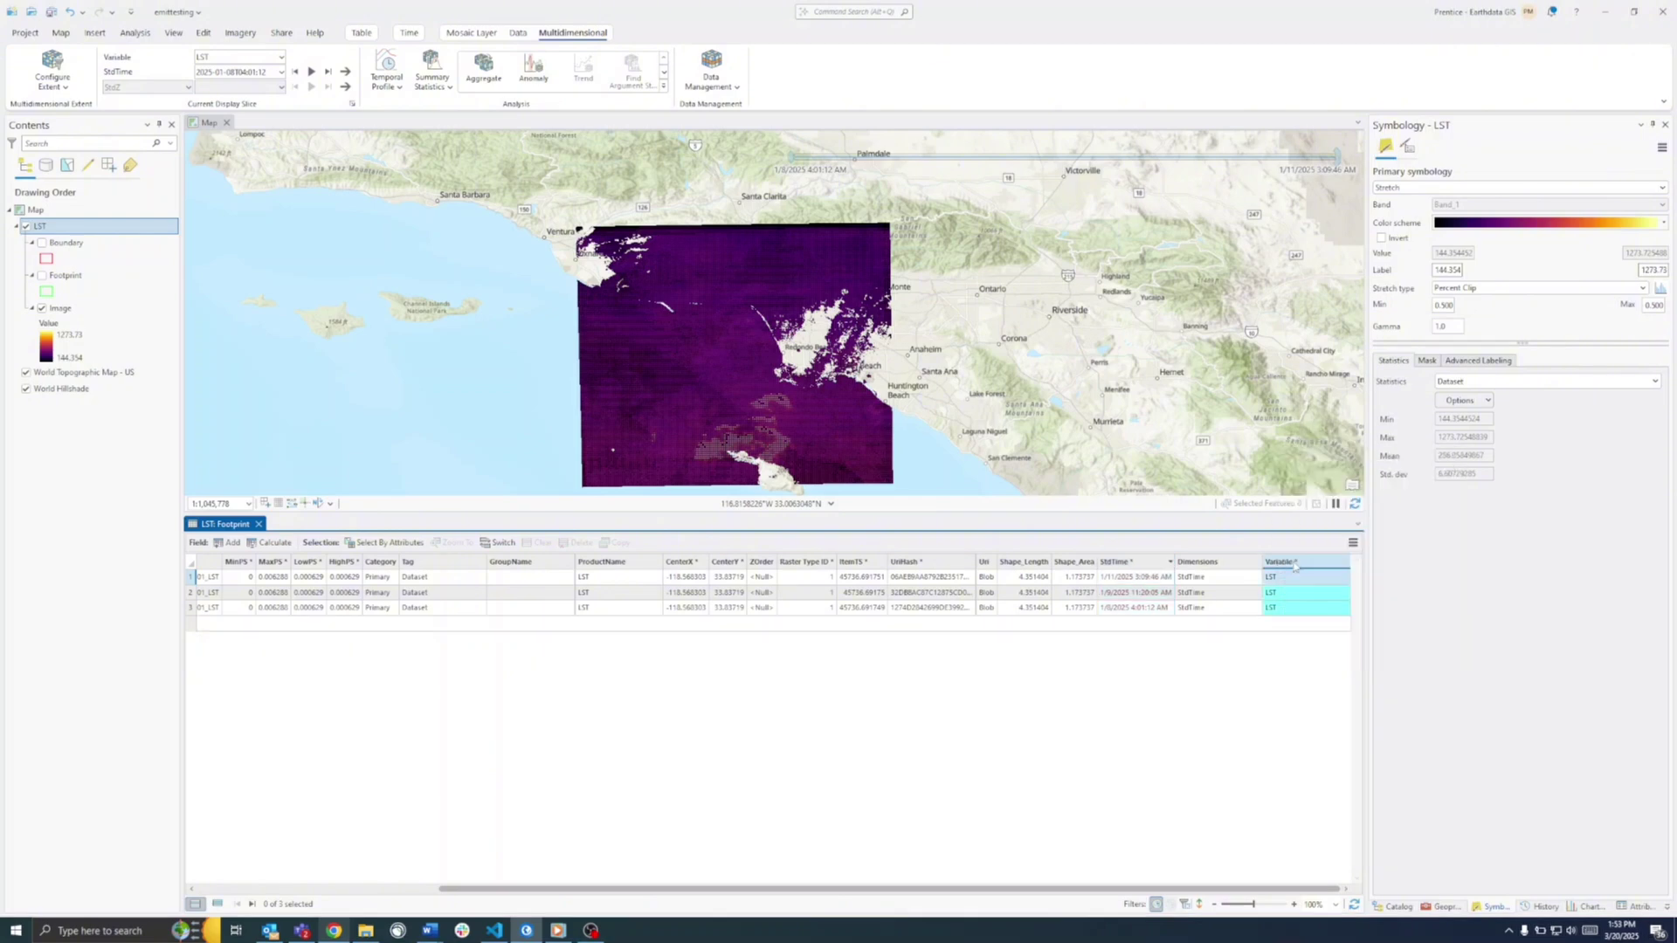
double_click(244, 325)
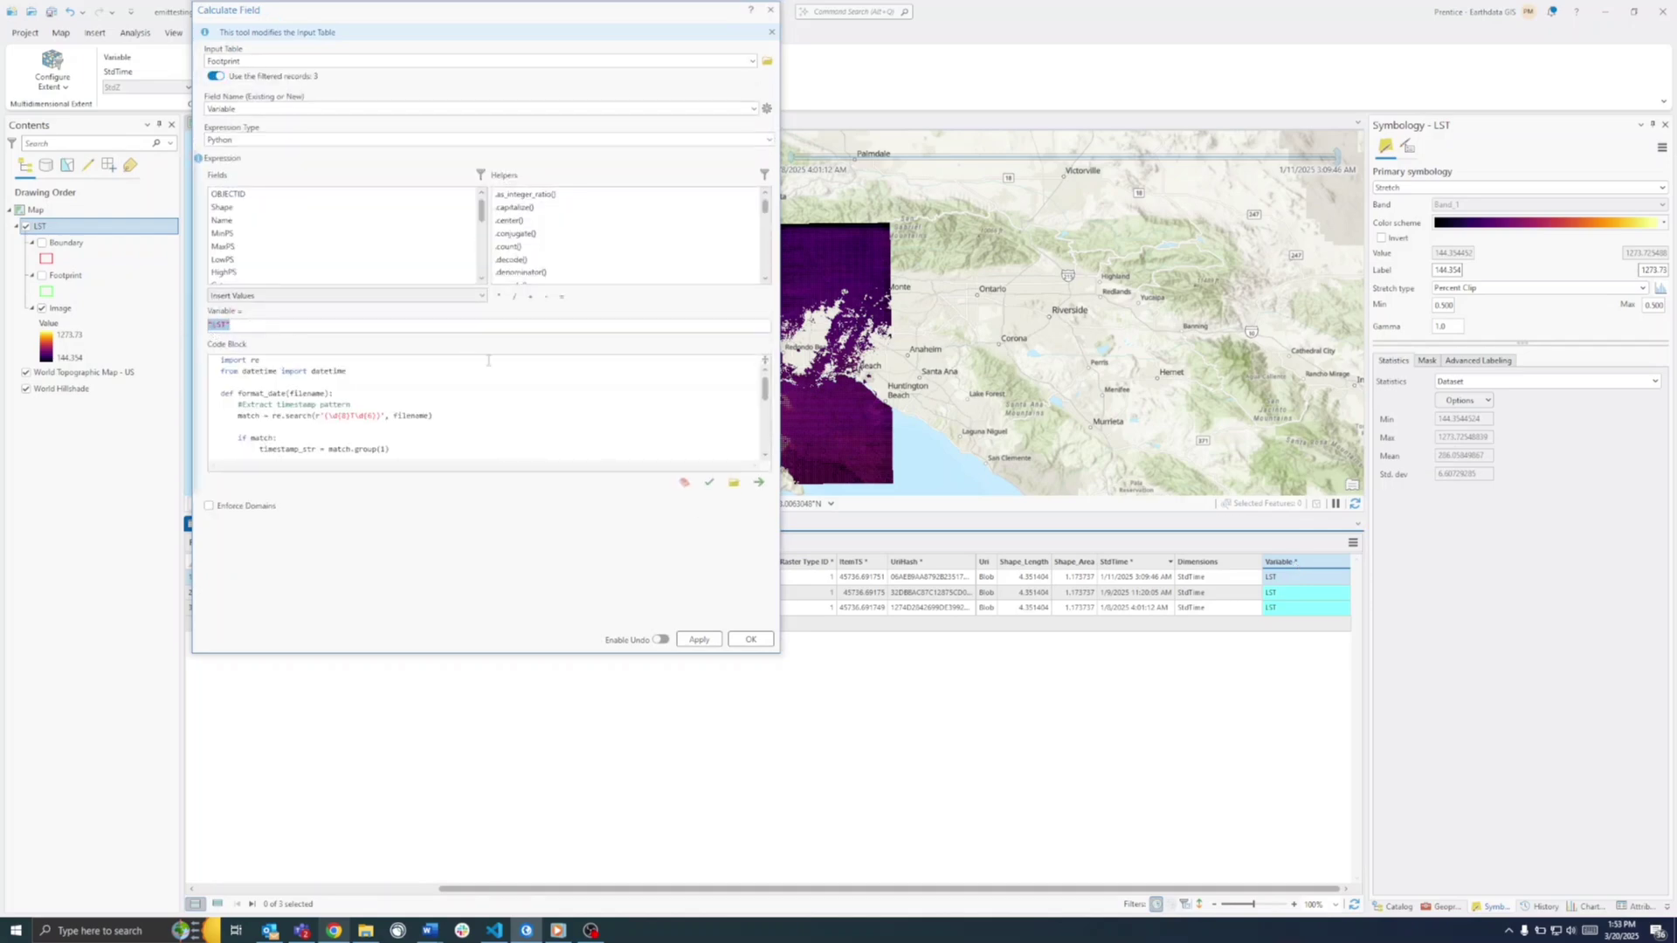
left_click(769, 11)
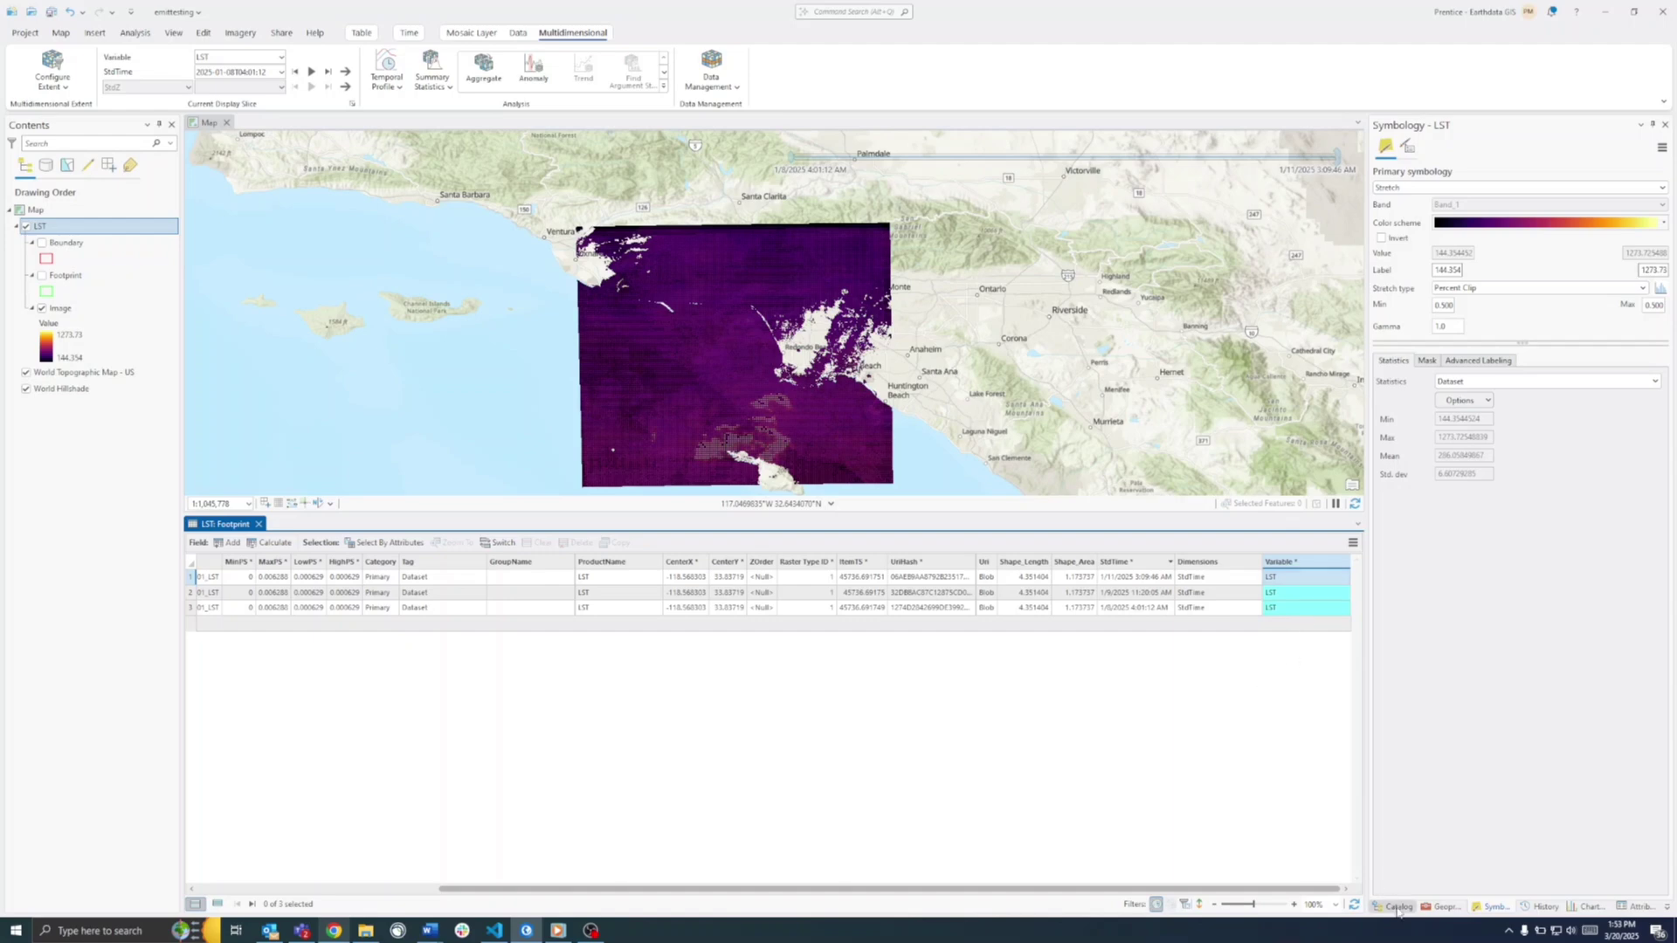
- Find the Build Multidimensional Info tool and set LST as its mosaic dataset
left_click(1444, 906)
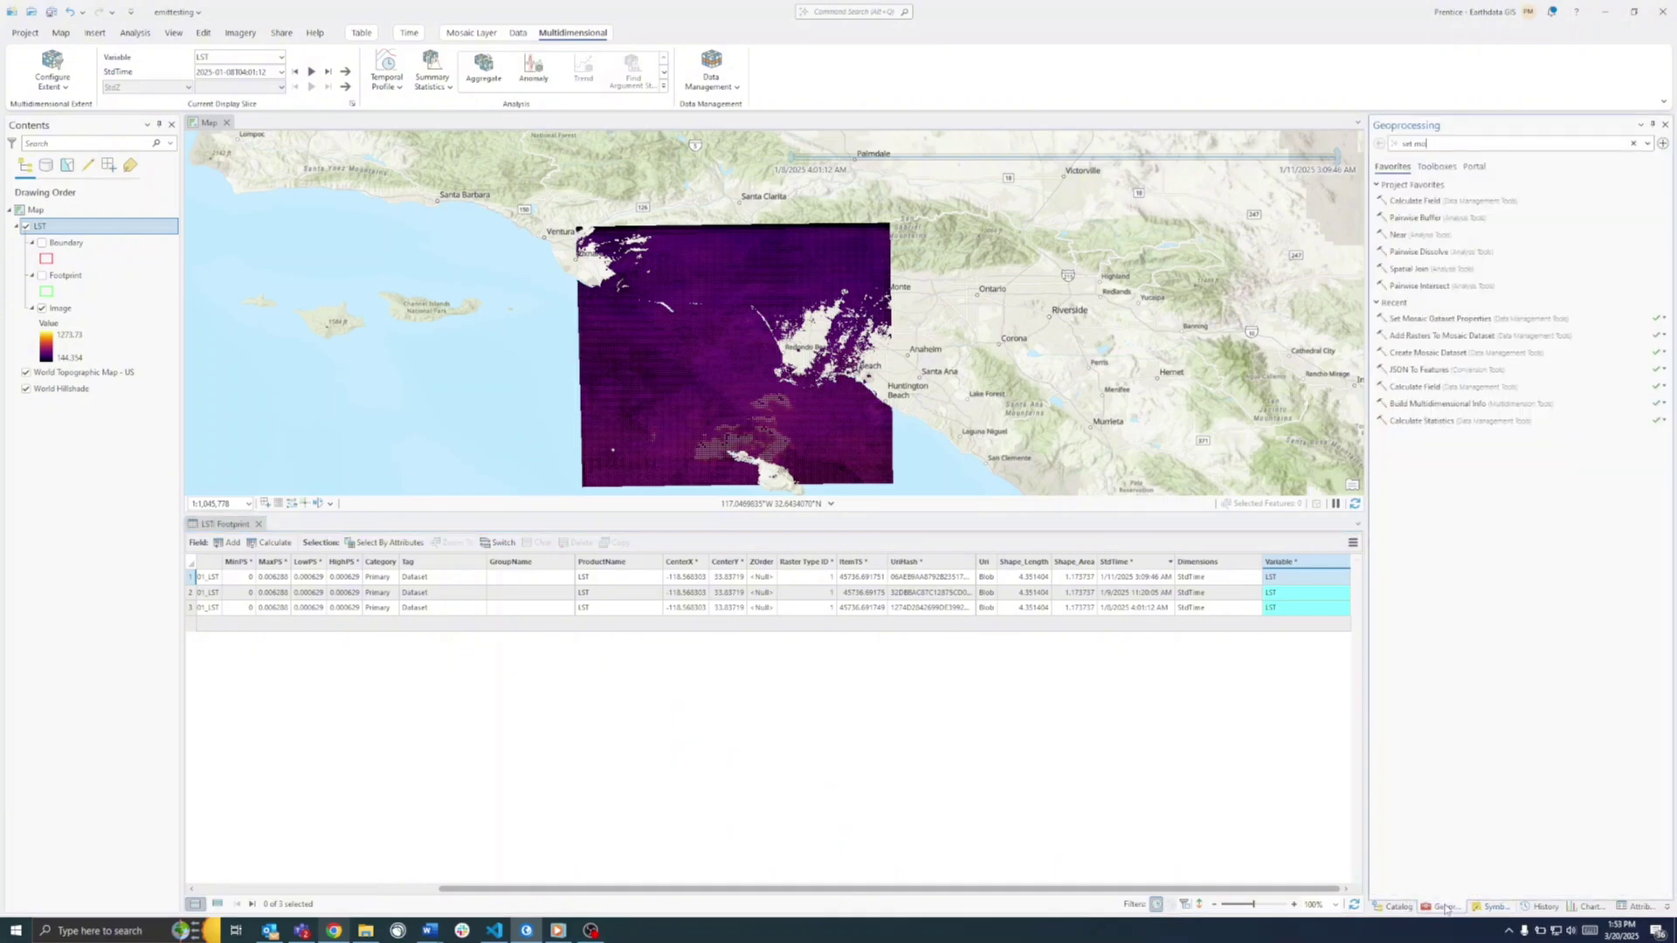
left_click_drag(1434, 145, 1356, 148)
type("ld multi")
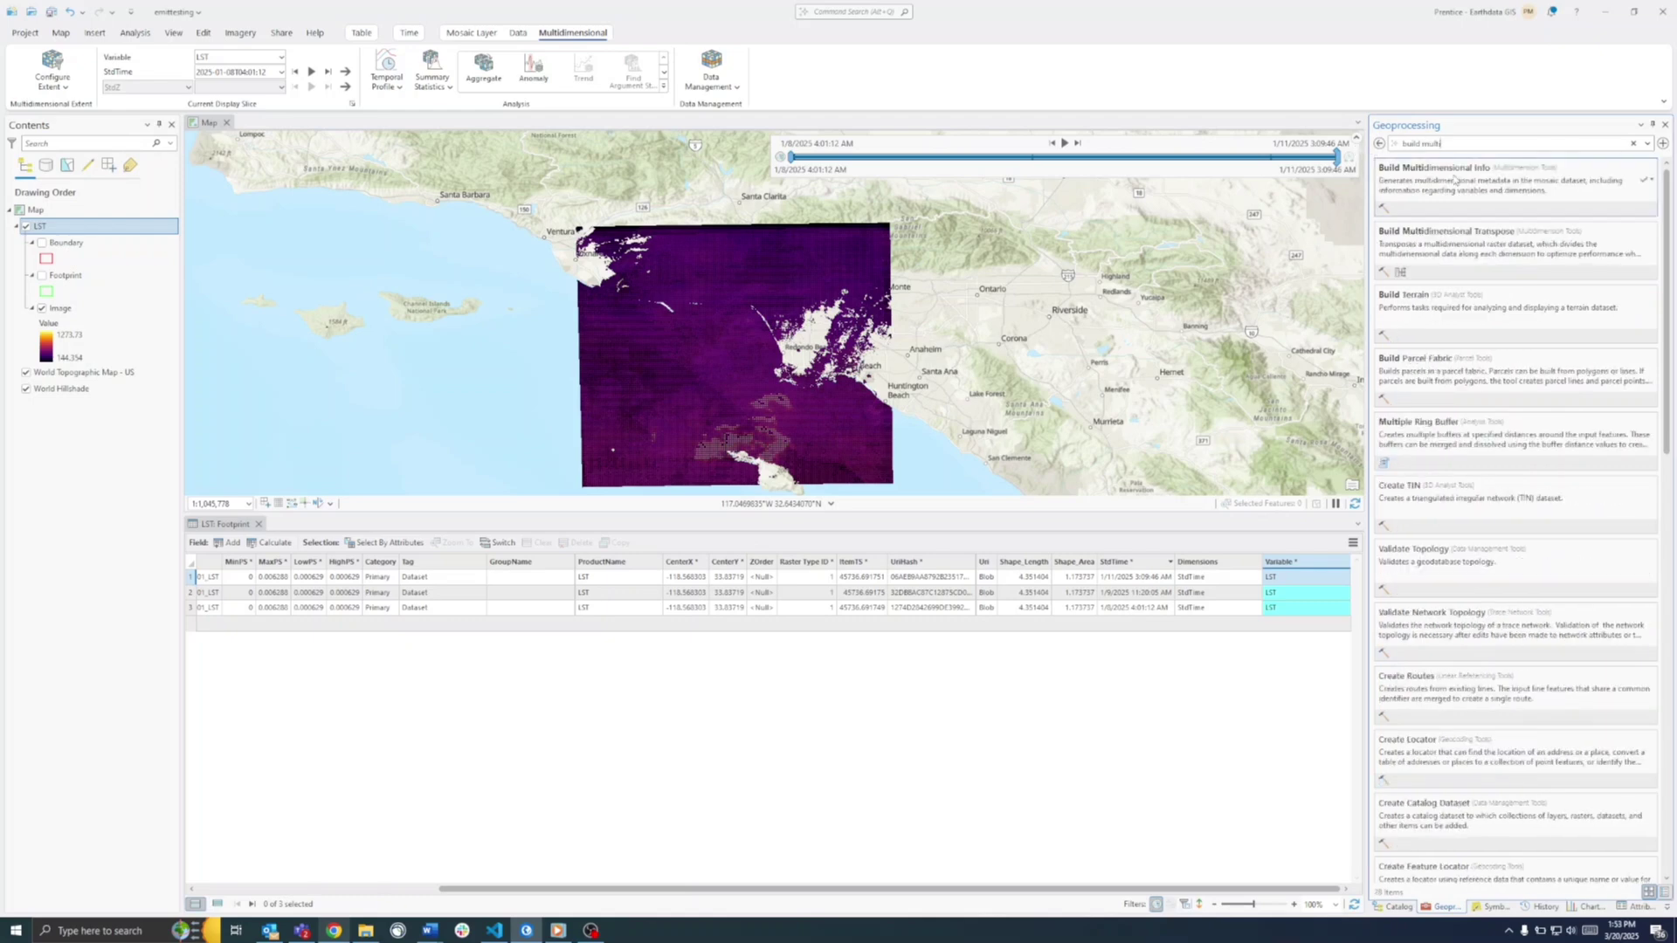
left_click(1650, 201)
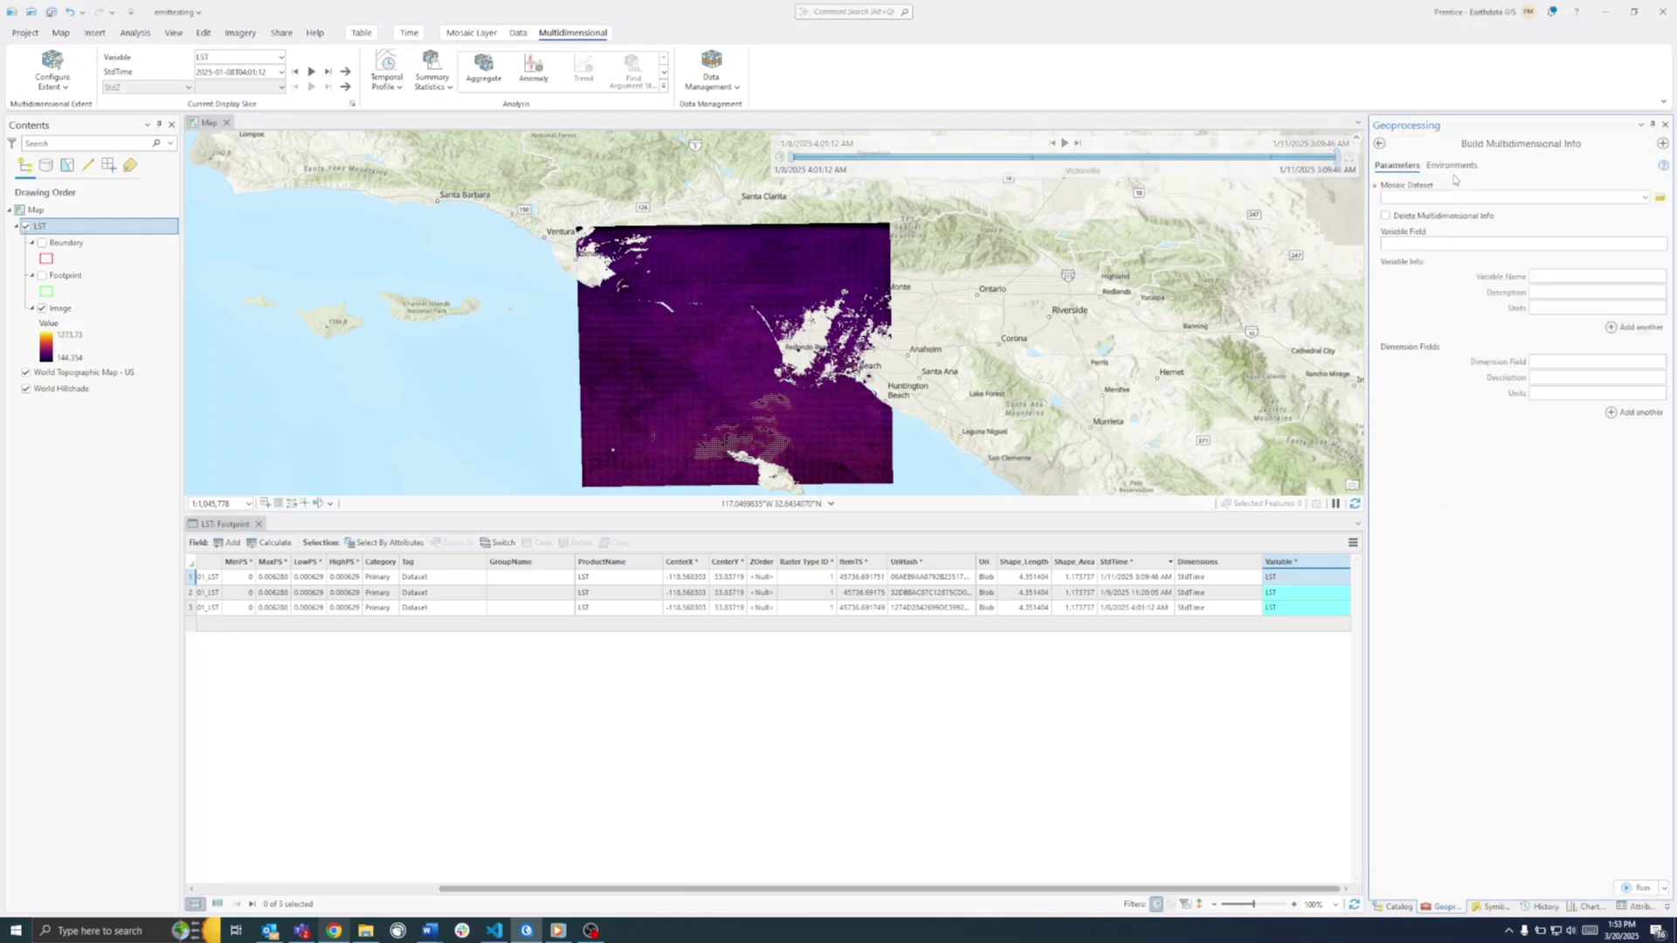
left_click(1644, 198)
left_click(1505, 214)
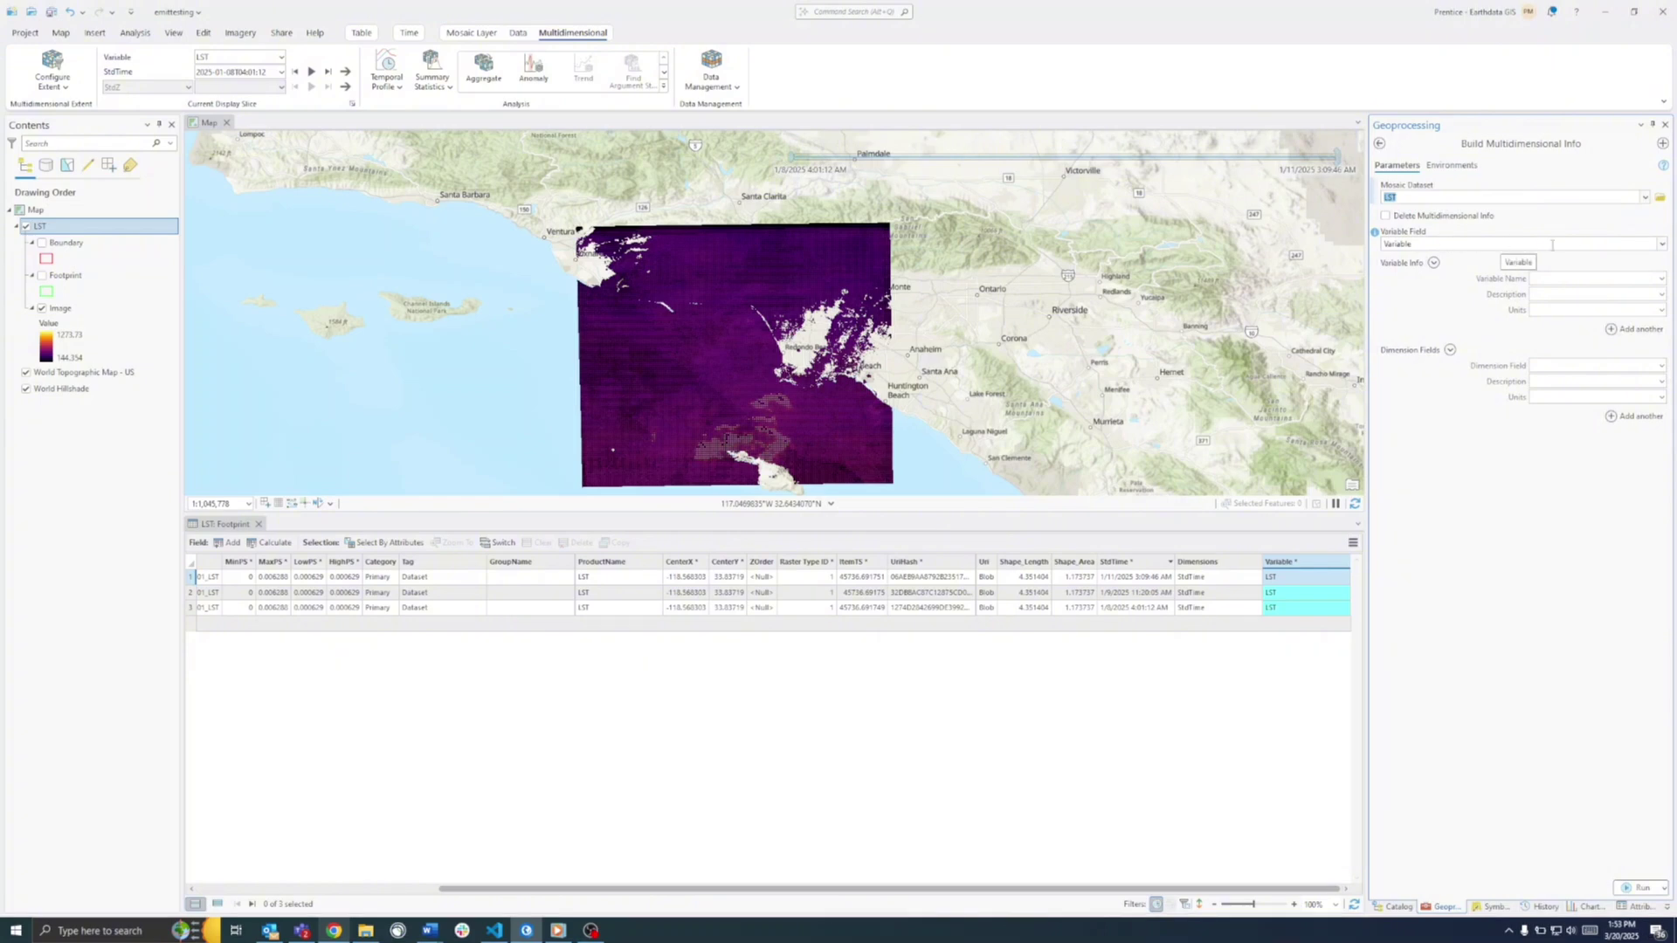
- Set the variable field to ProductName and define the variable LST with the description Land surface temp
left_click(1661, 279)
left_click(1662, 280)
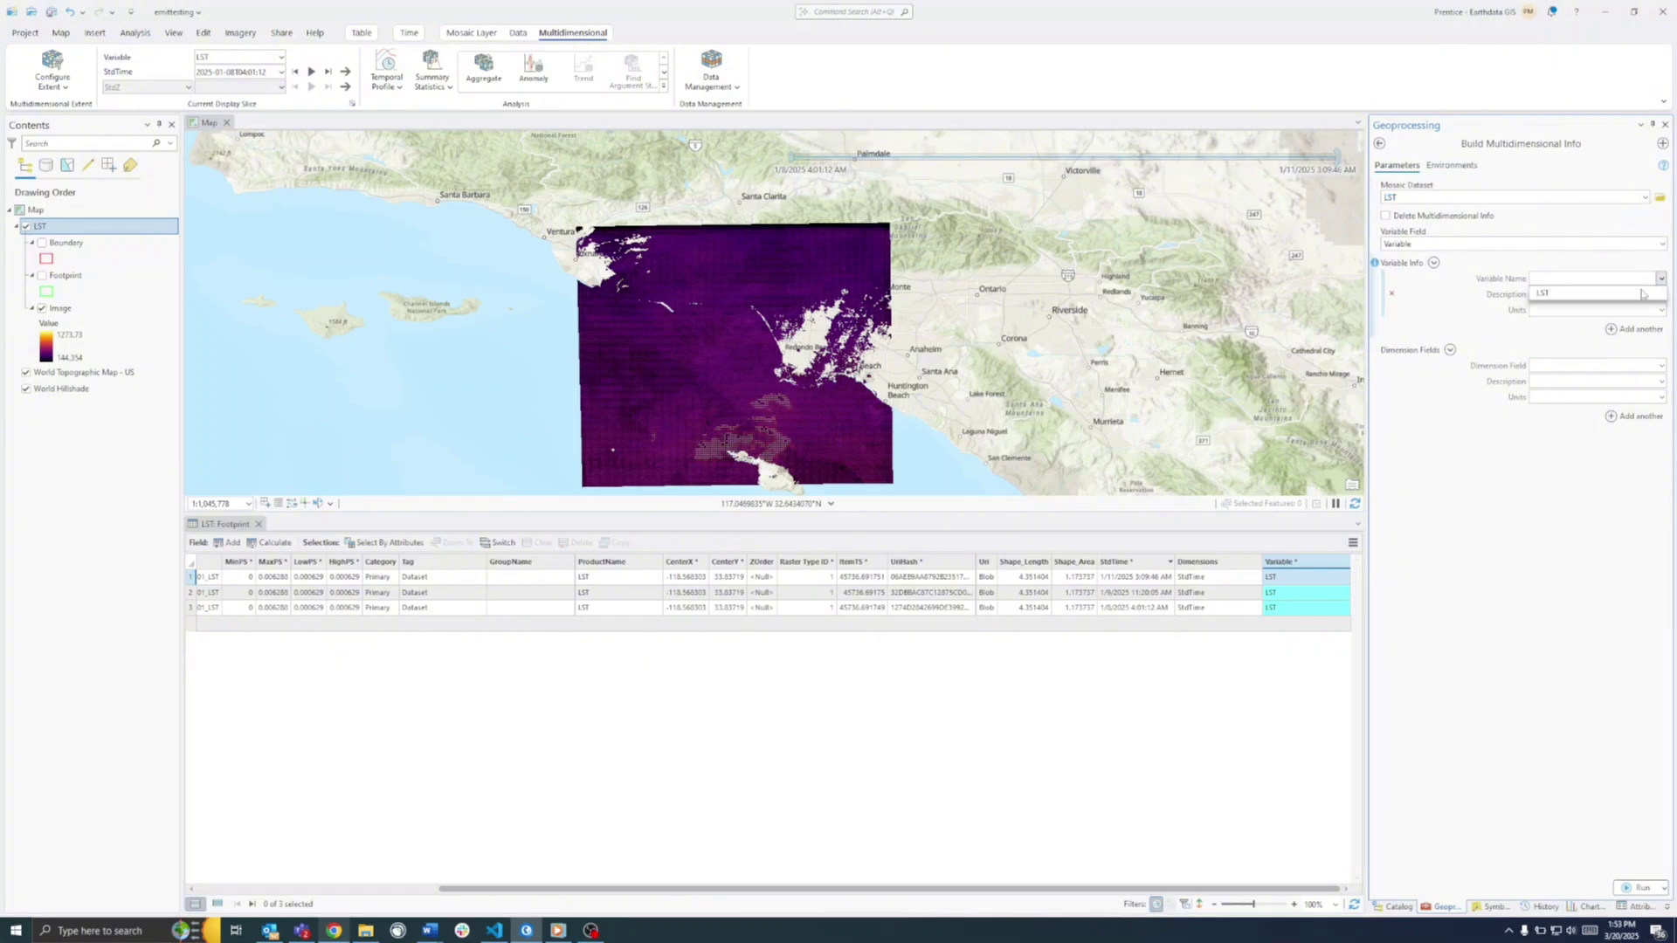
left_click(1661, 245)
left_click(1476, 300)
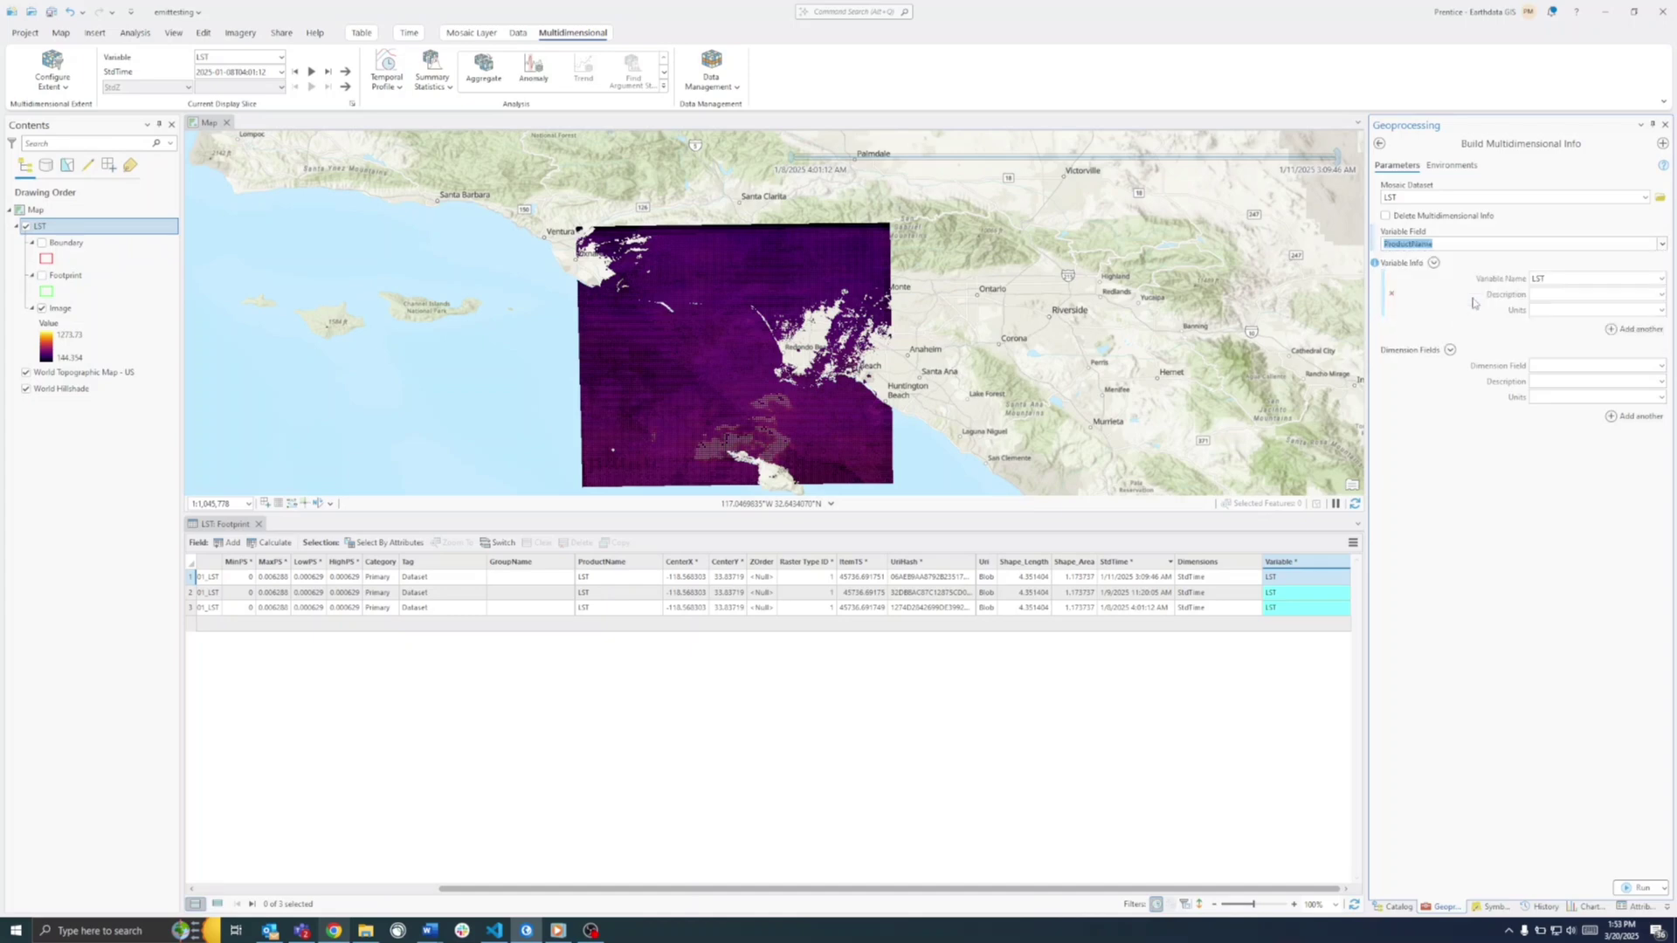
left_click(1659, 281)
left_click(1645, 297)
left_click(1631, 294)
type("Land Surface temp")
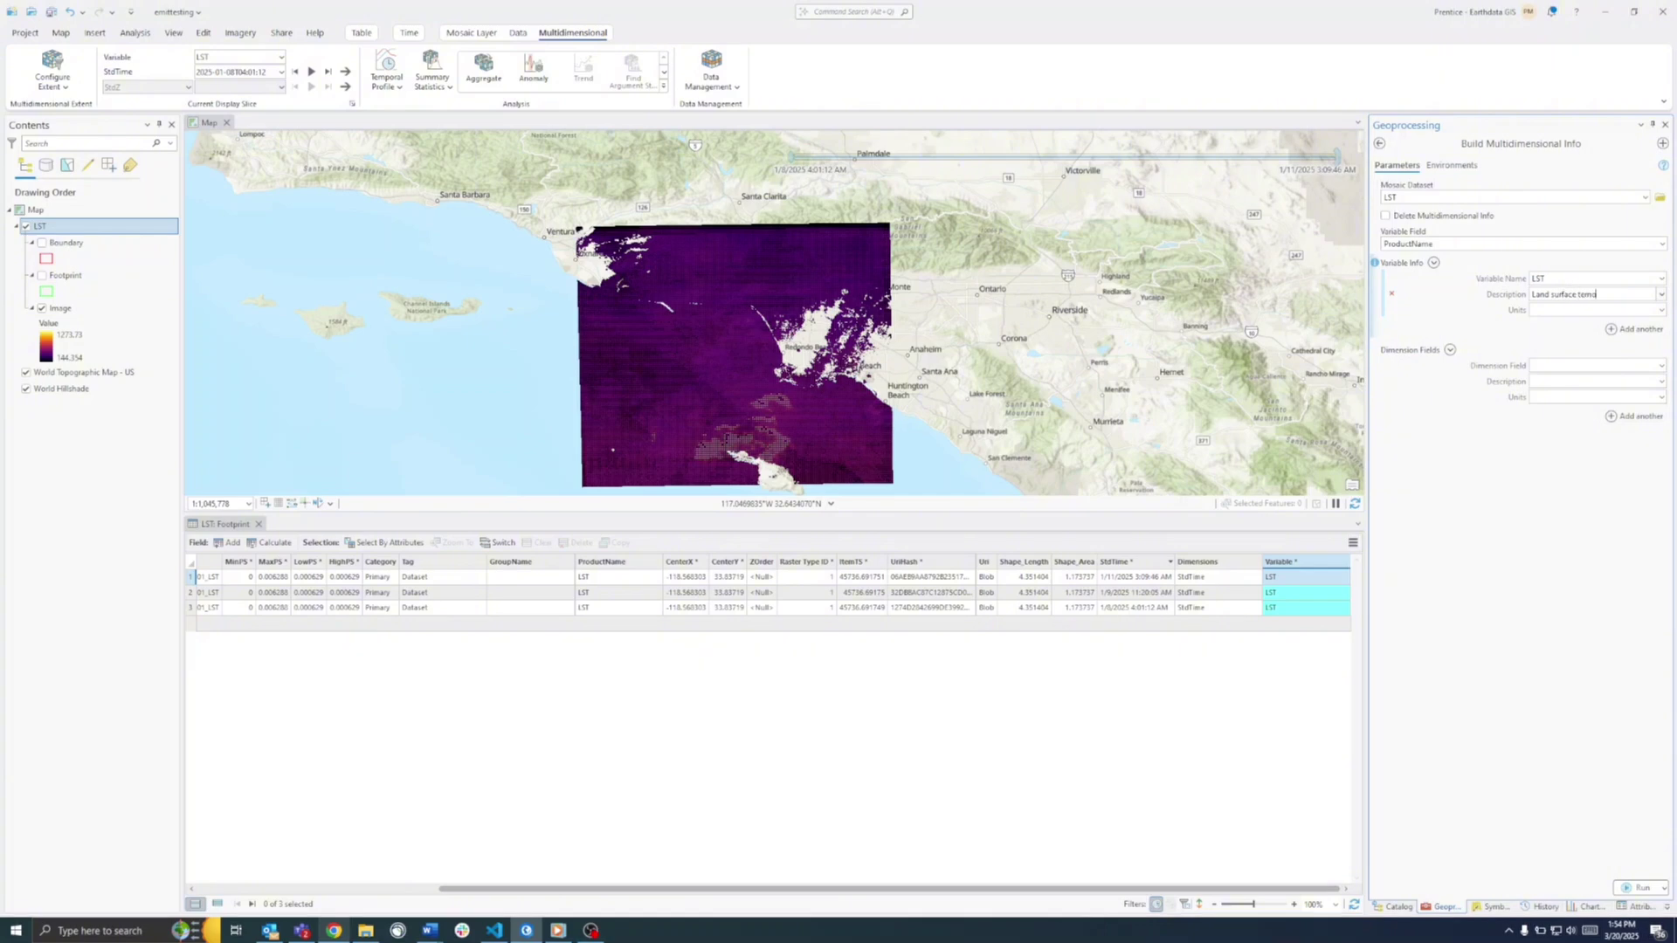
- Set the dimension field to StdTime with the description Time, and leave the tool without running it
left_click(1659, 365)
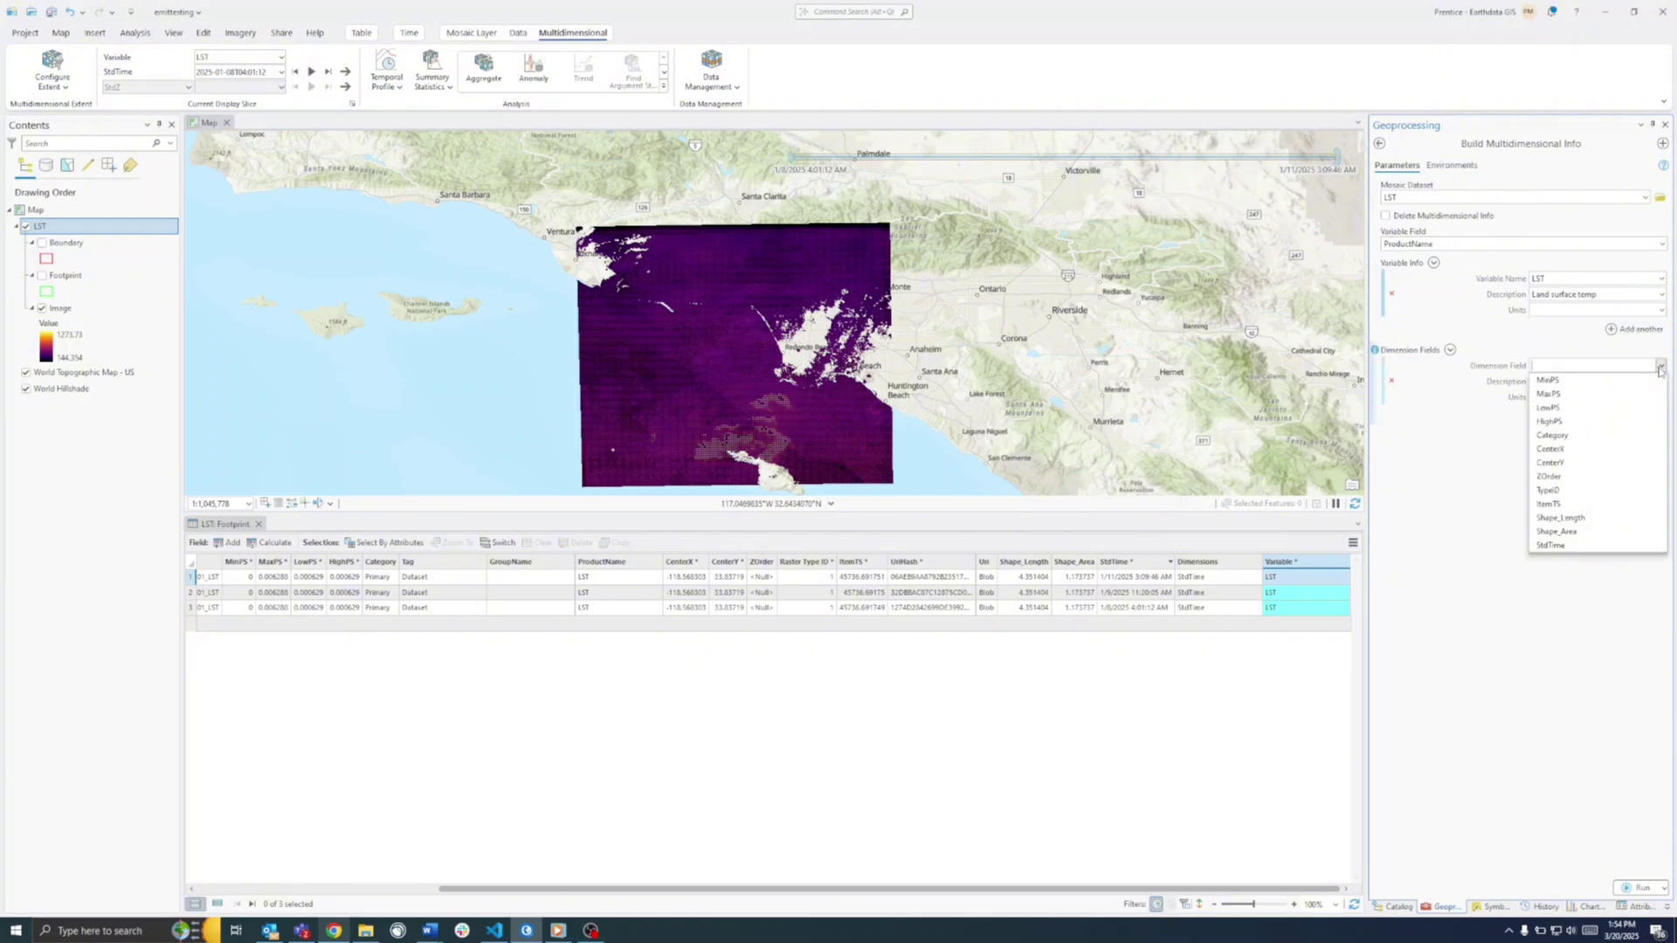
left_click(1575, 547)
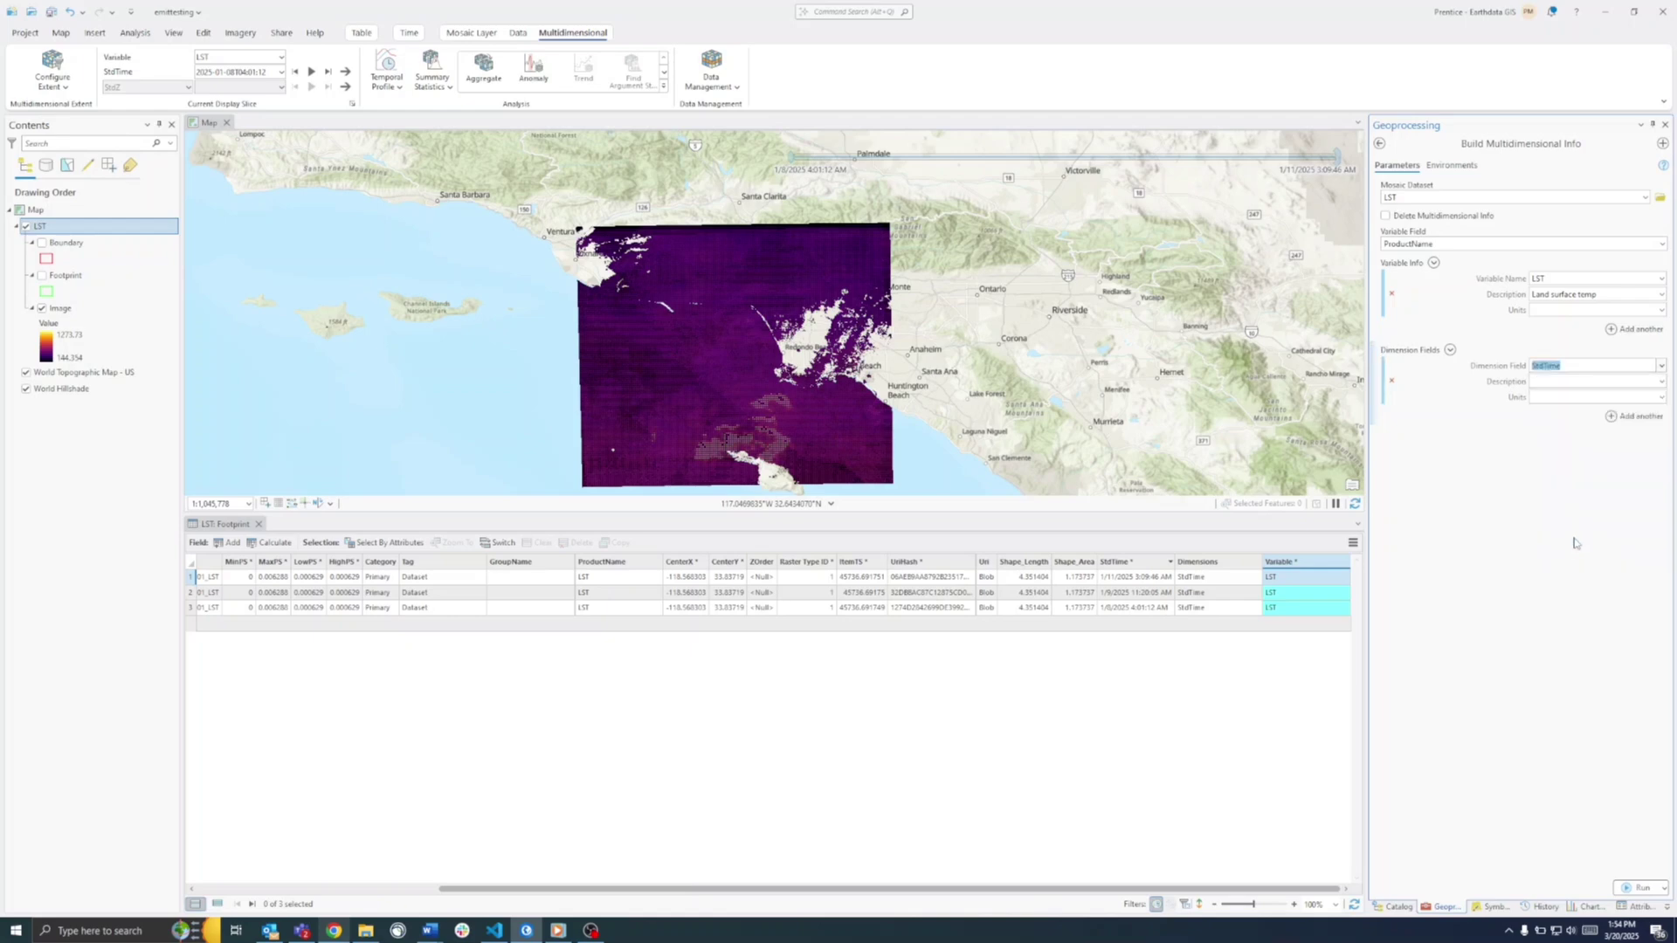
left_click(1558, 382)
type("Time")
left_click(1379, 143)
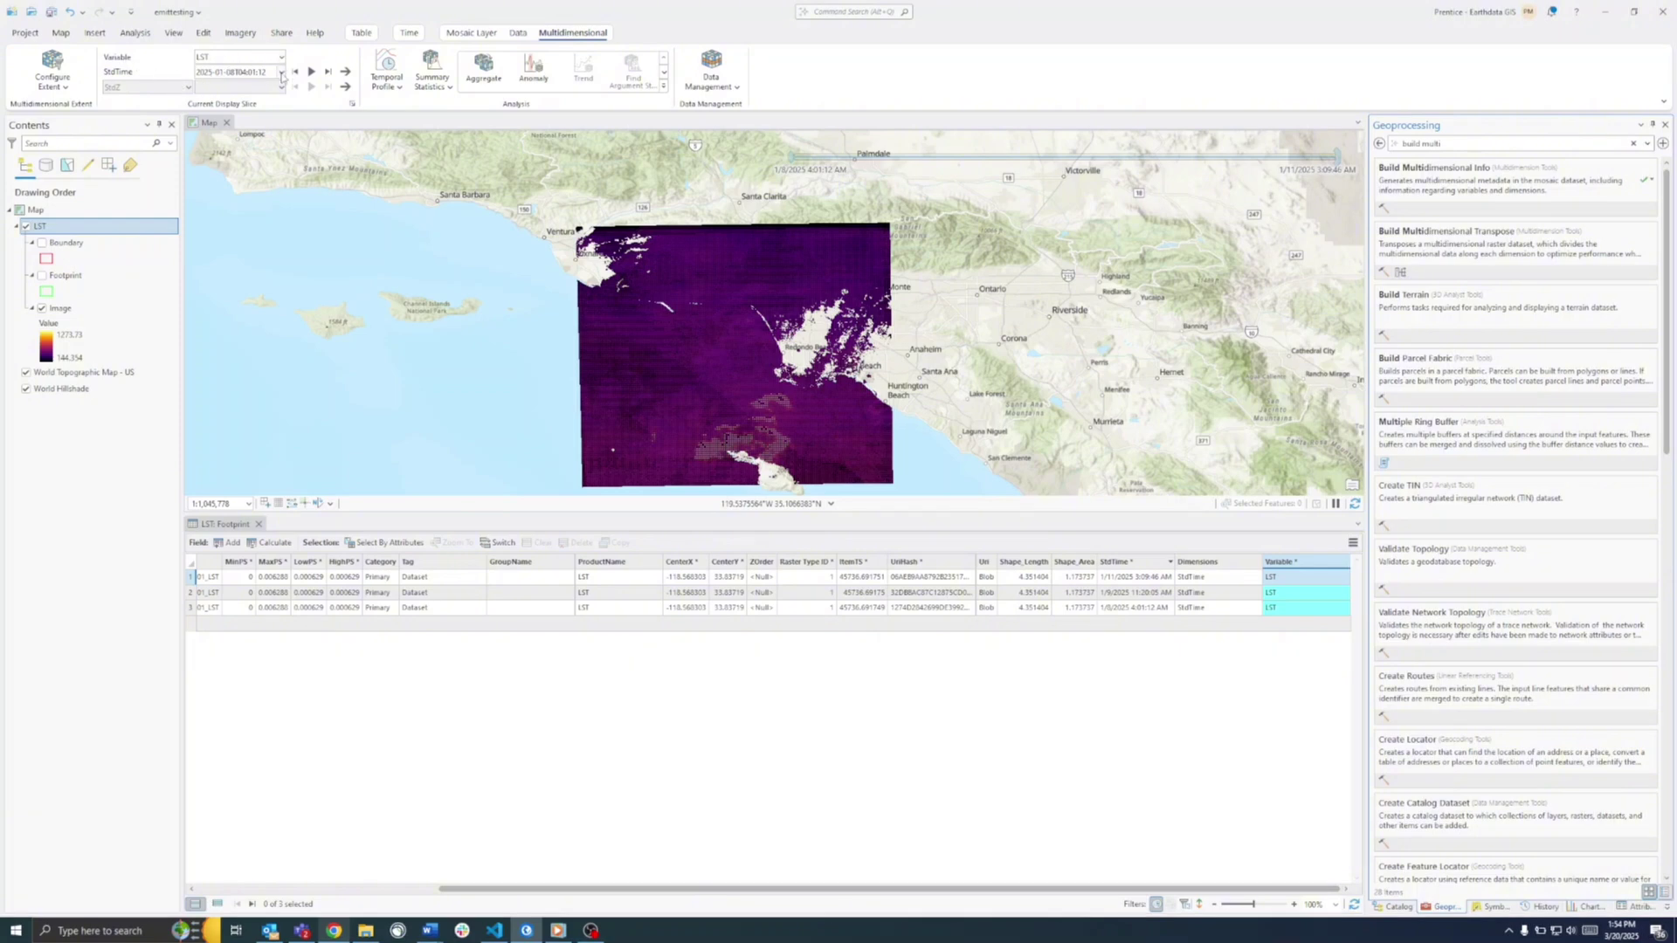
- Step the LST mosaic display through its StdTime slices, ending on 2025-01-11T03:09:46
left_click(280, 72)
left_click(266, 88)
left_click(328, 72)
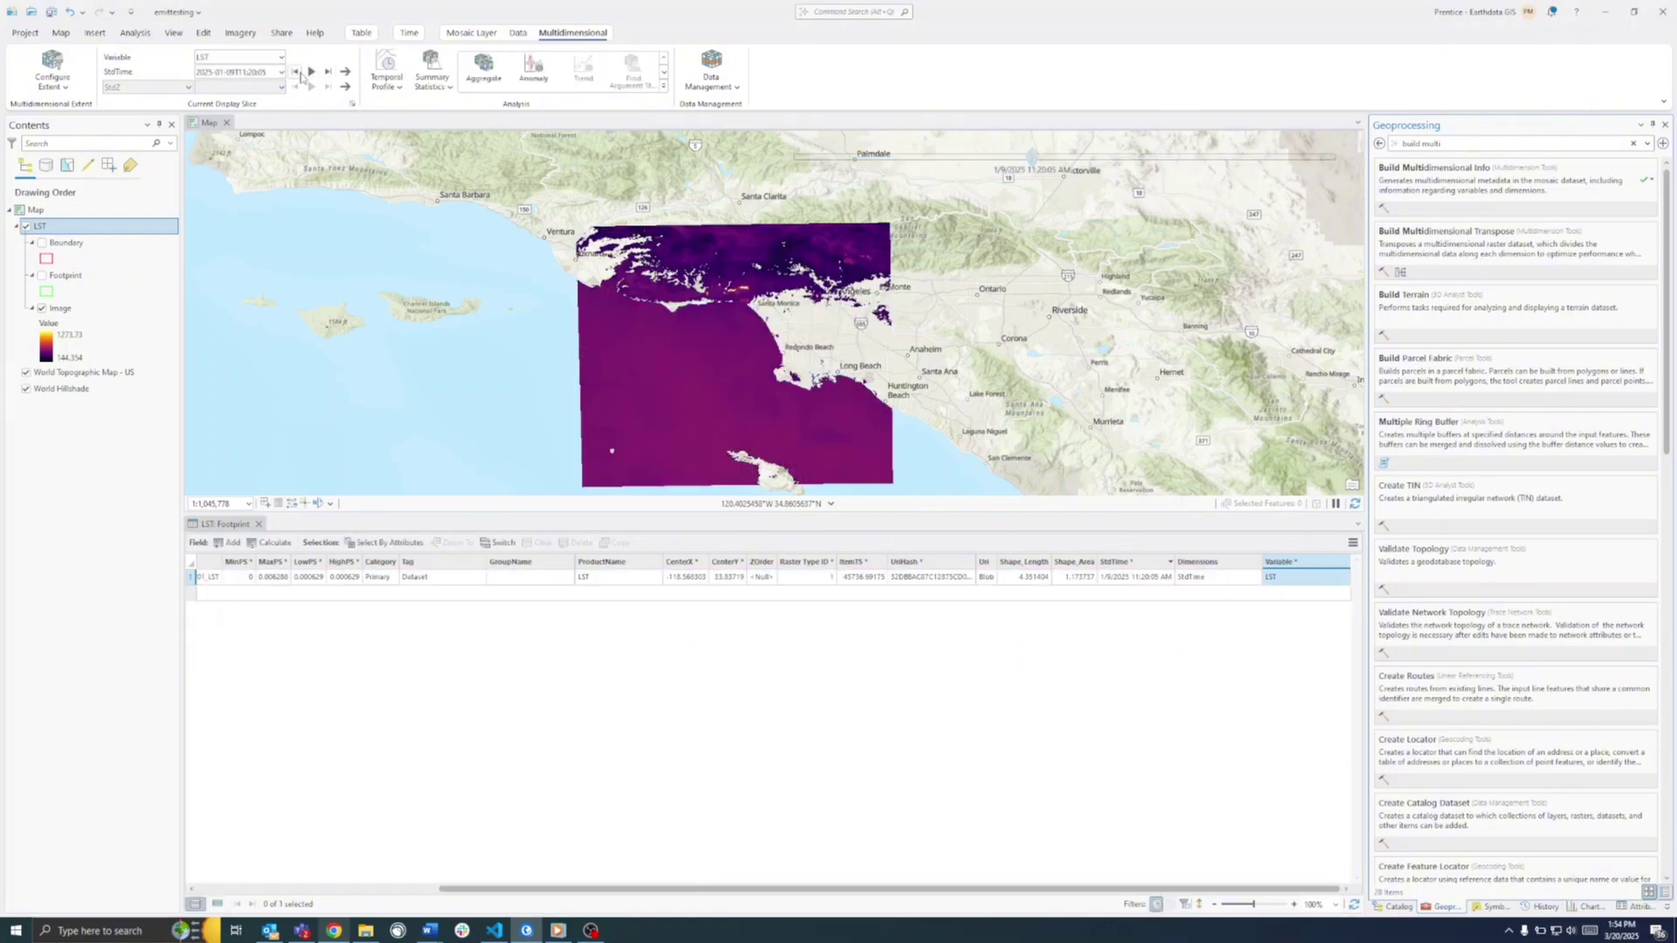
left_click(297, 73)
left_click(328, 72)
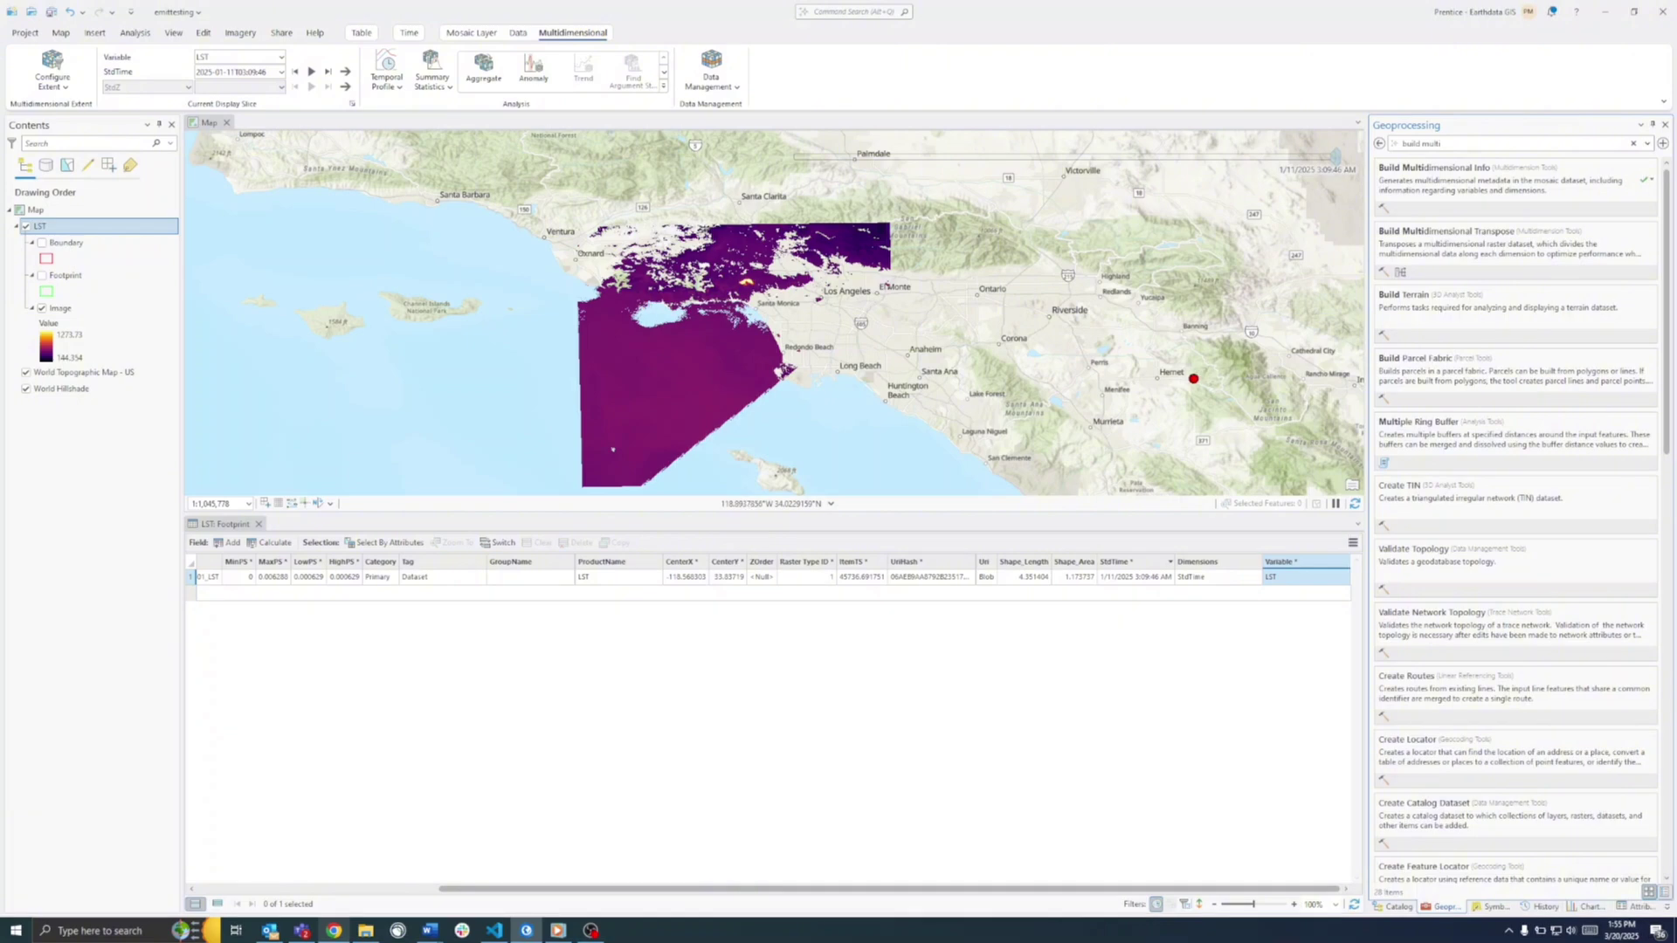
- Open the Set Mosaic Dataset Properties tool and choose LST as its mosaic dataset
left_click(1379, 144)
left_click_drag(1445, 148, 1391, 151)
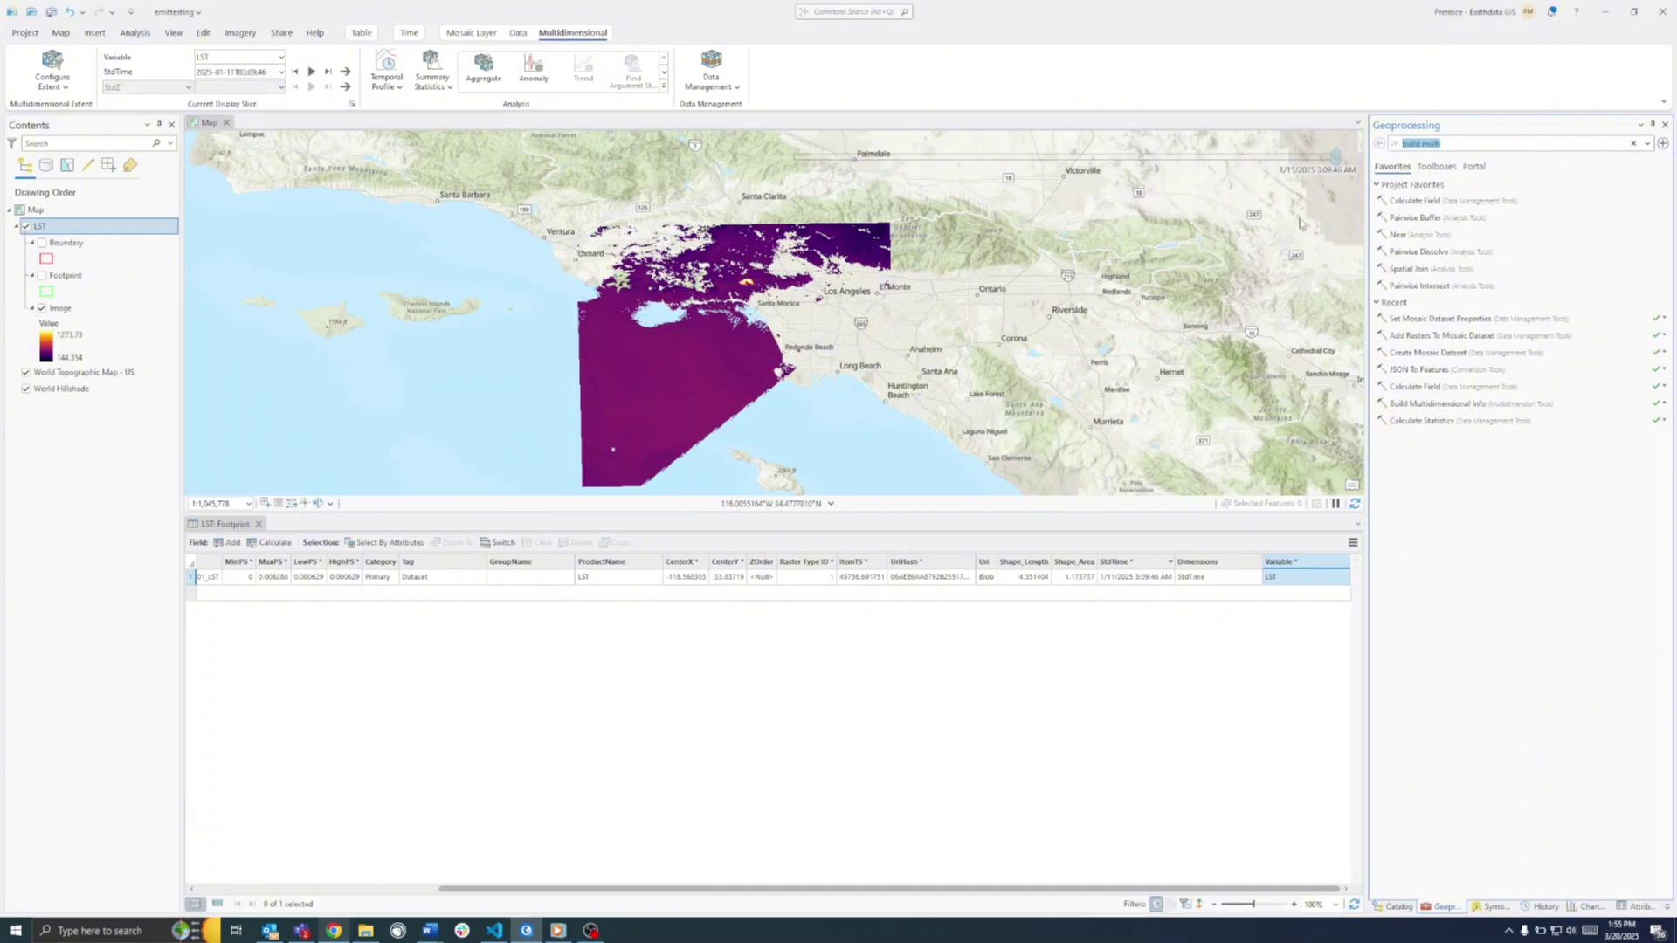
right_click(45, 229)
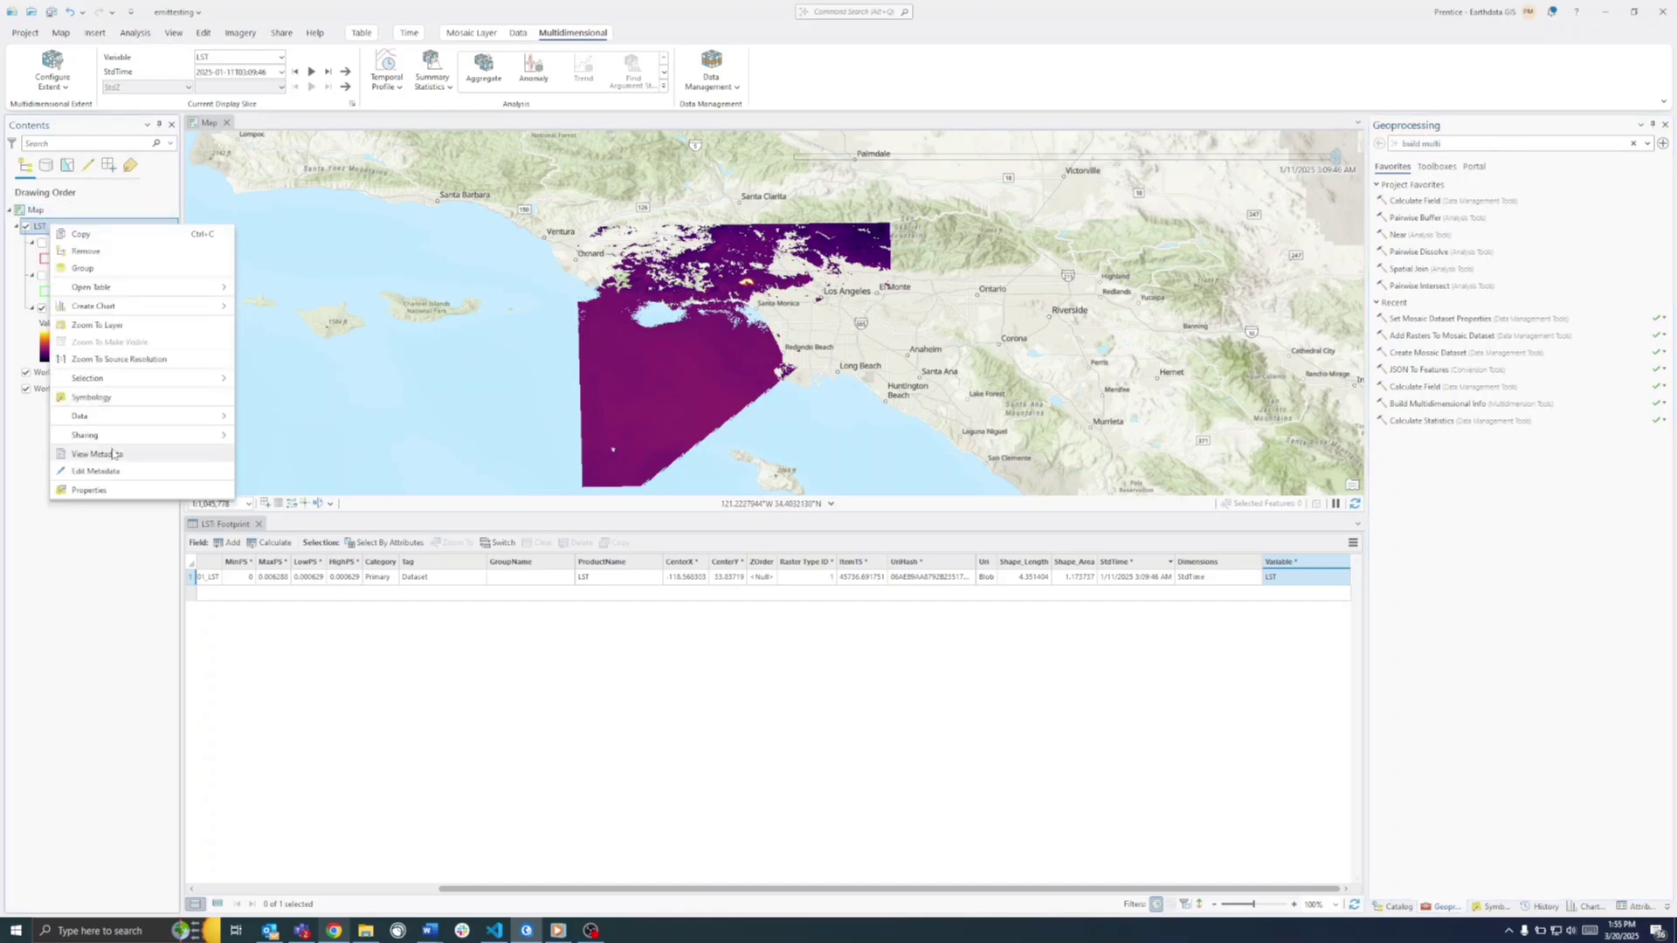
left_click(103, 577)
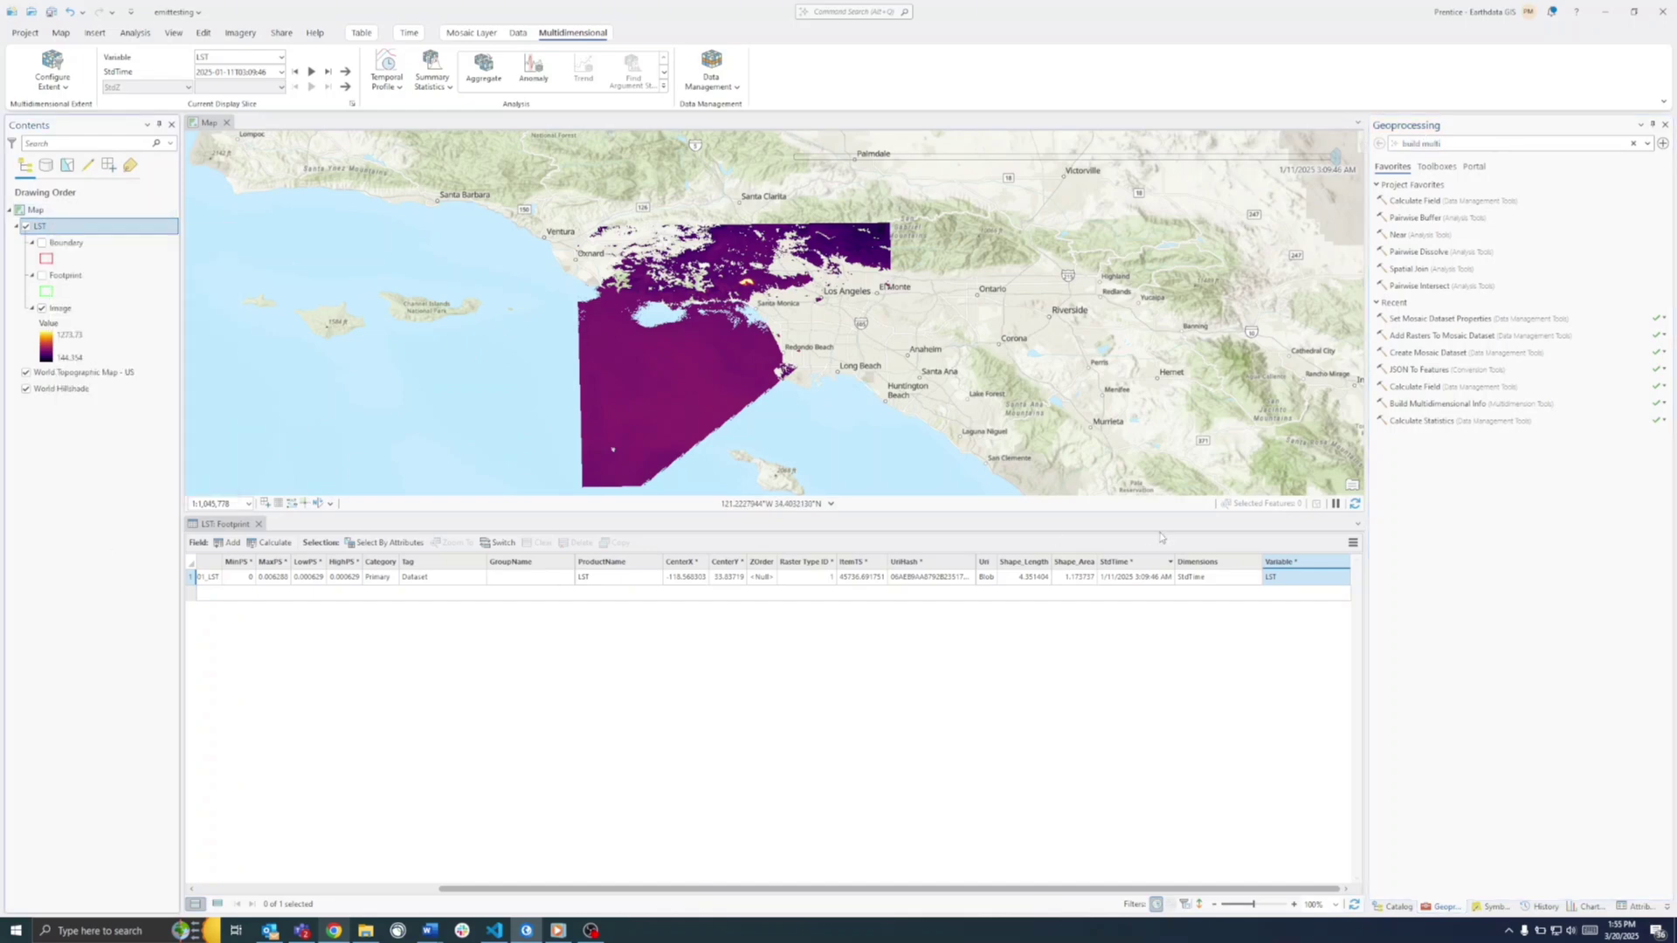
left_click(1453, 320)
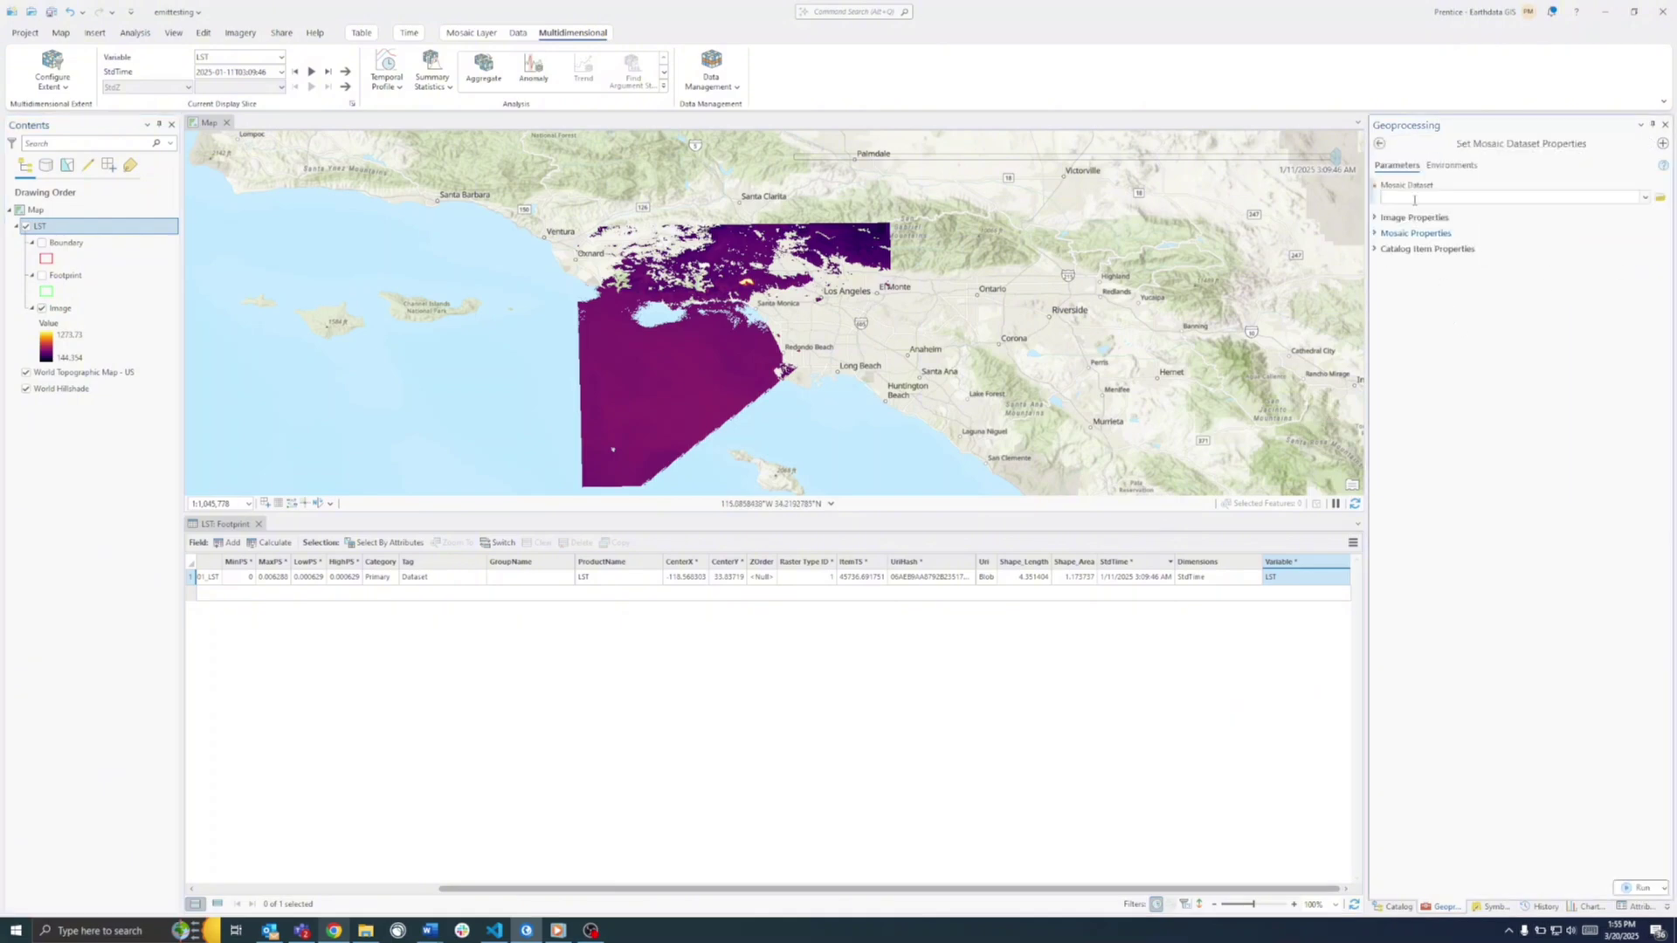
left_click(1646, 198)
left_click(1550, 215)
- Review the LST mosaic's image properties and mosaic properties, including the default mosaic method and order field
left_click(1414, 217)
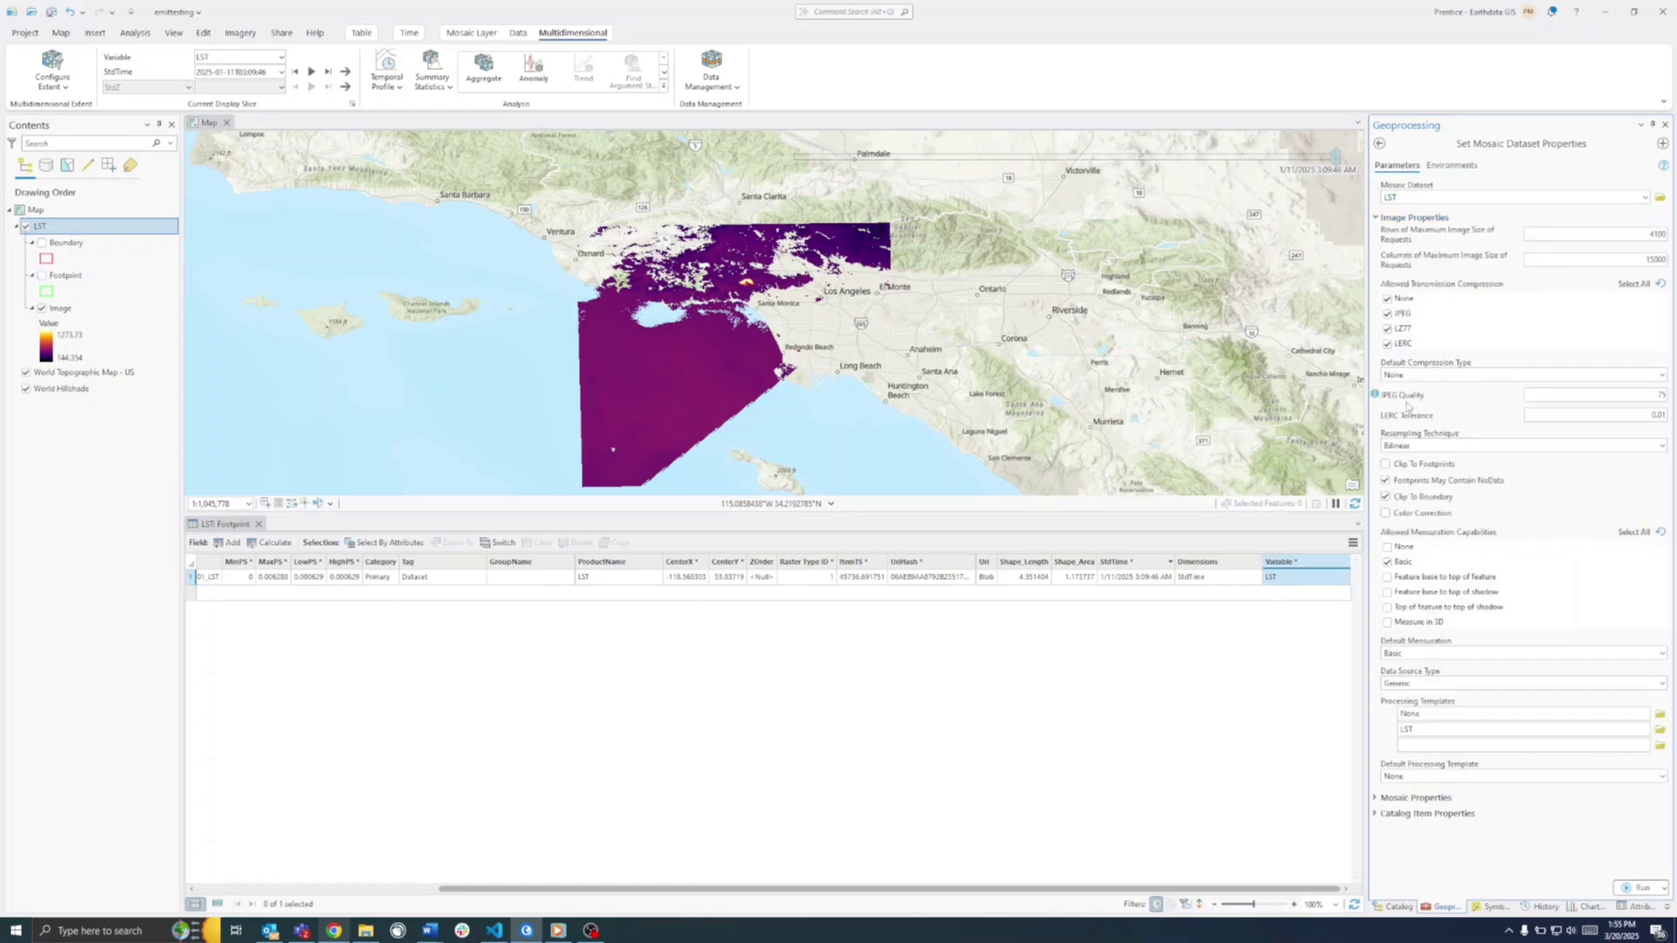
left_click(1374, 798)
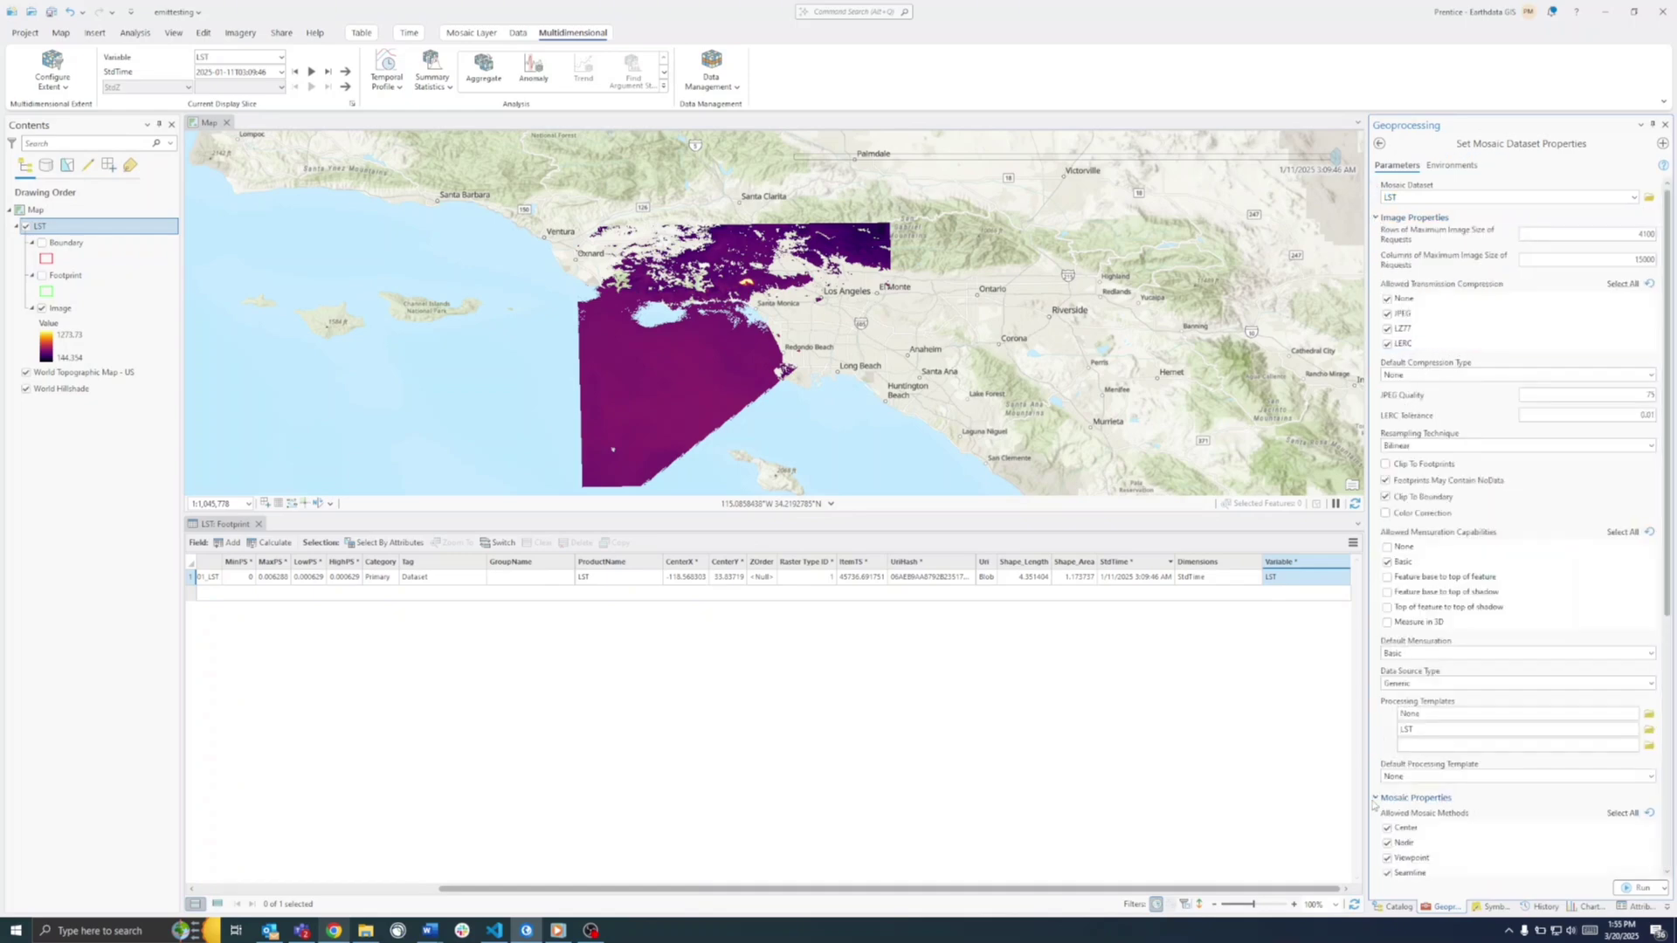
scroll(1373, 804, "down", 7)
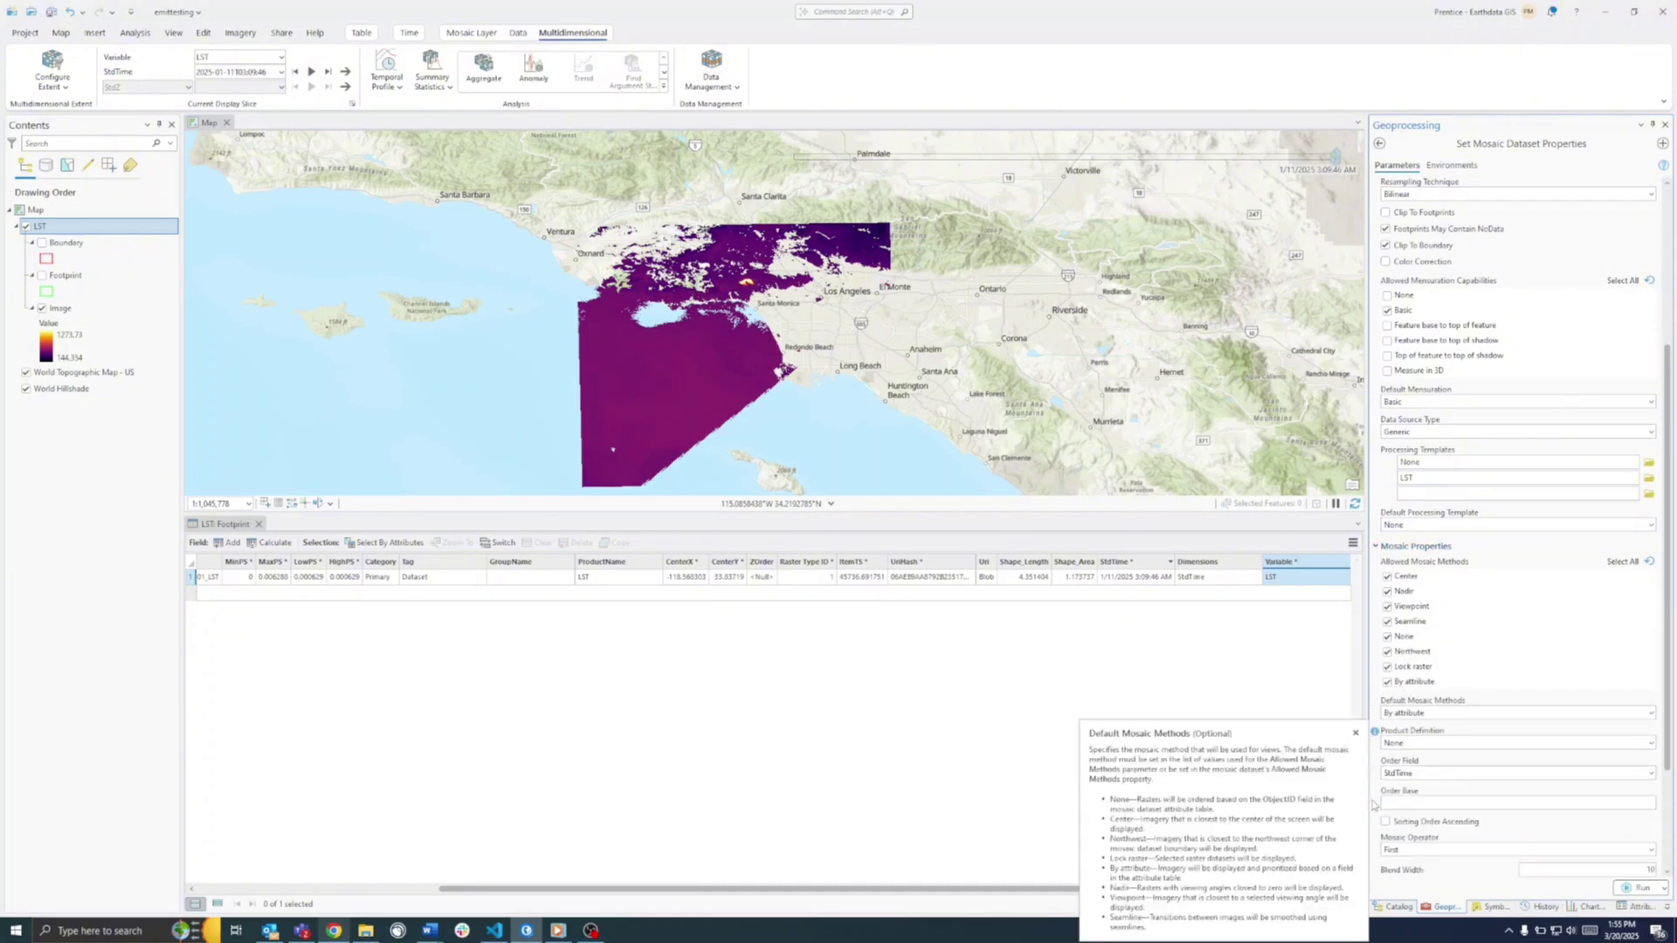
scroll(1374, 804, "down", 3)
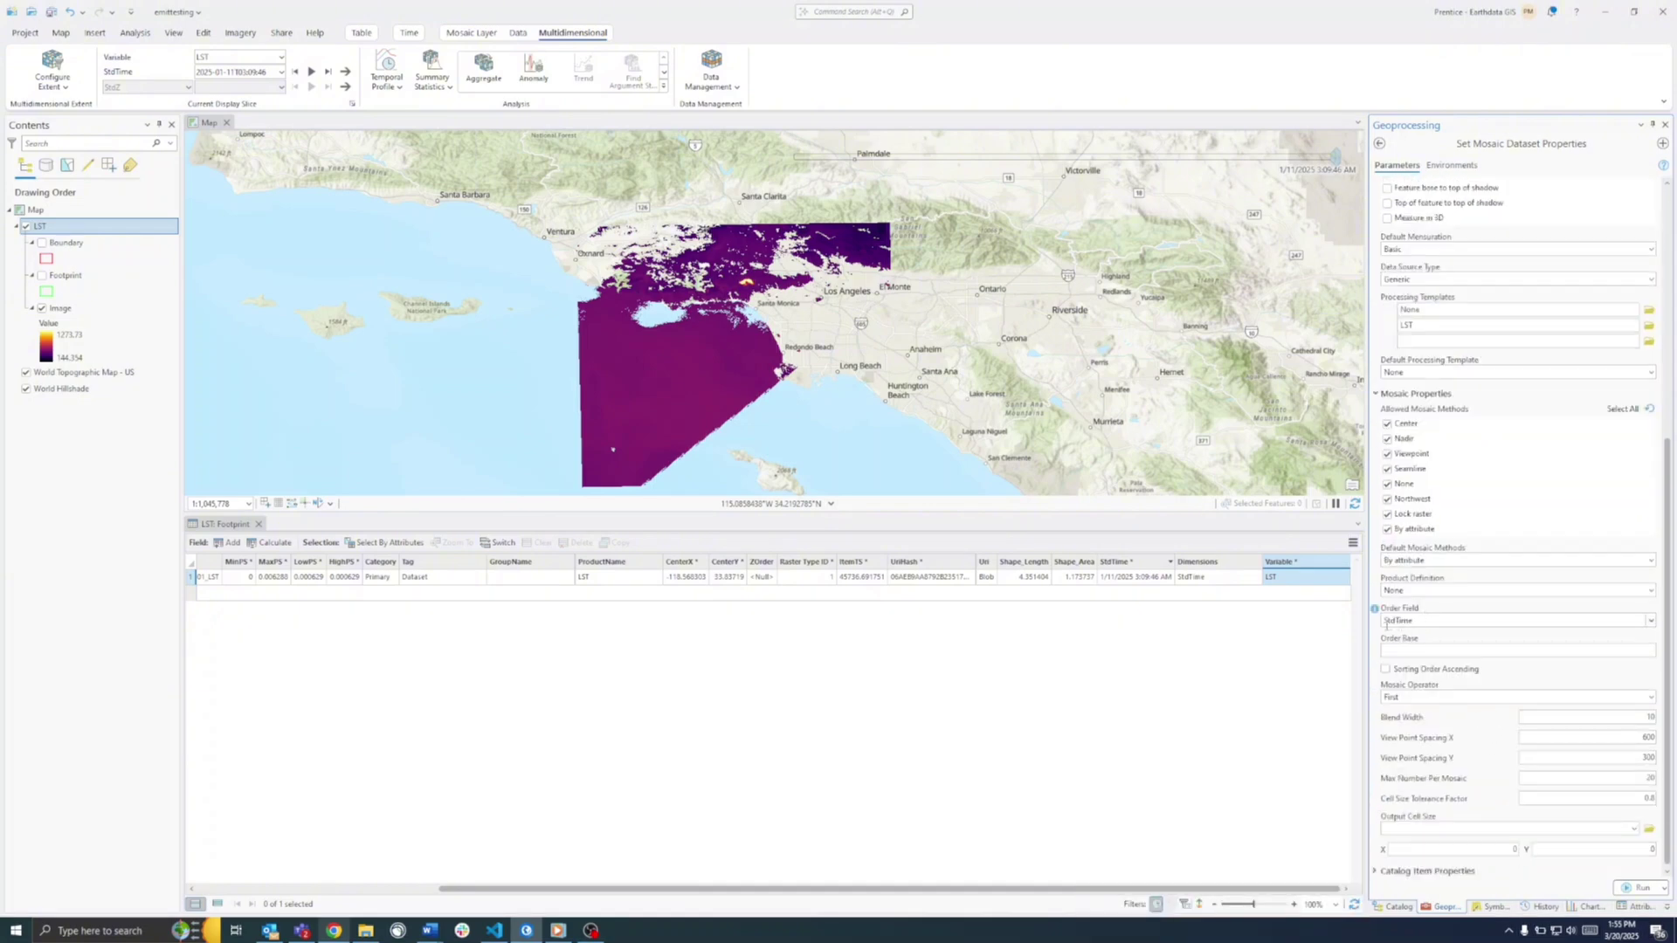
left_click(1377, 395)
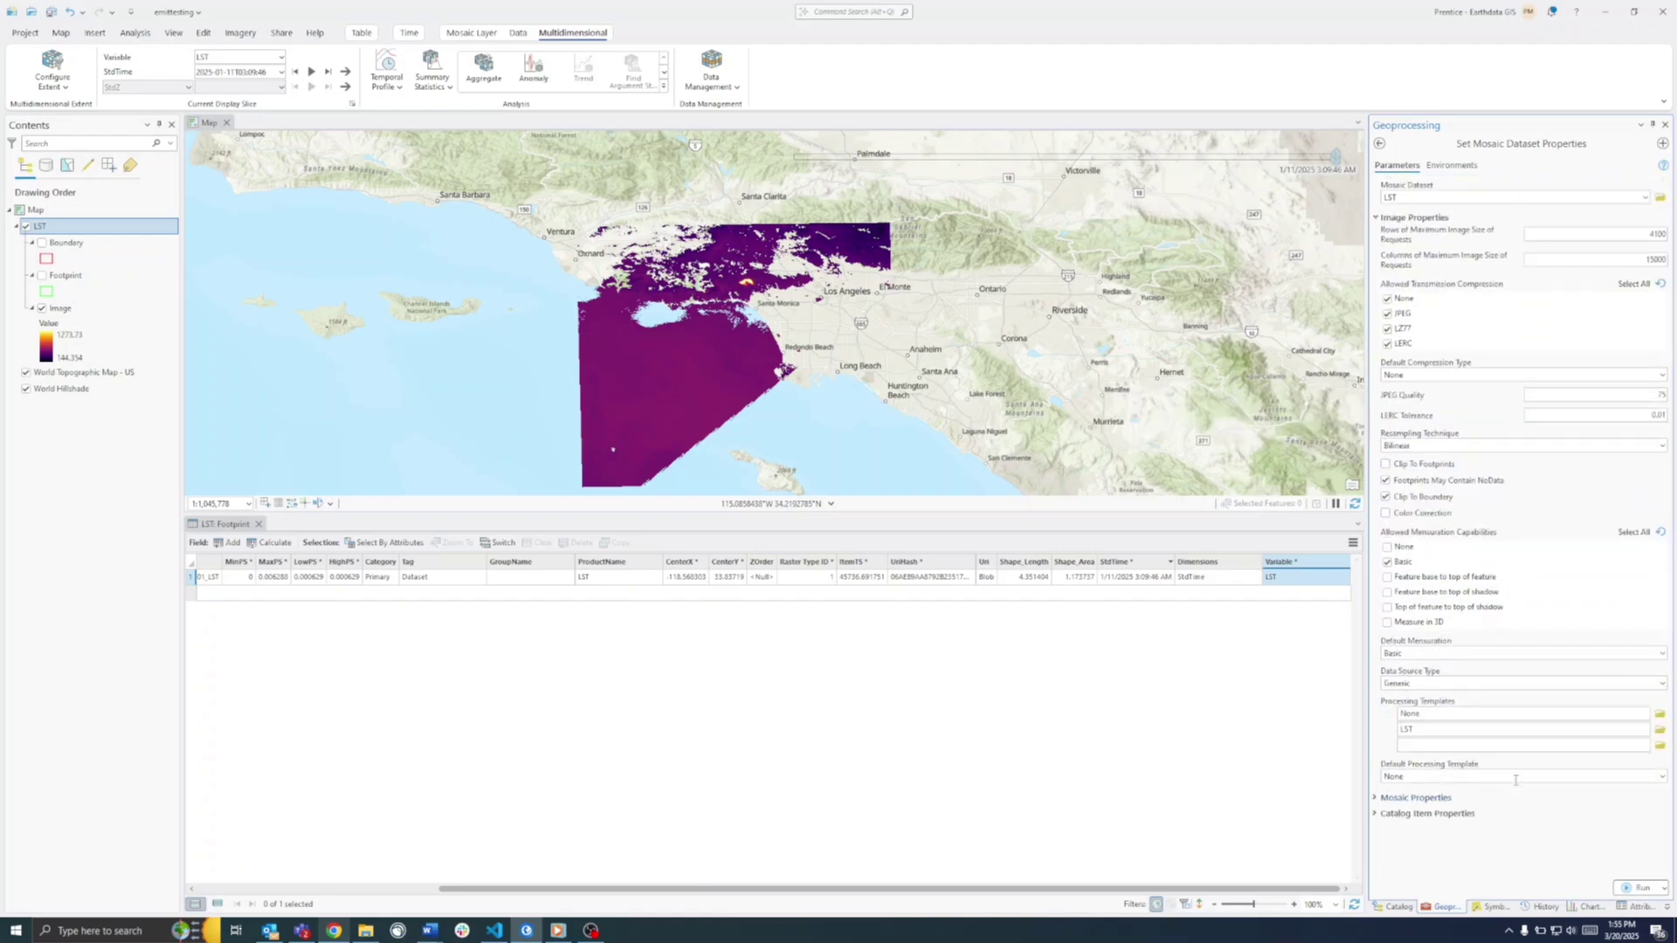
- Review the catalog item properties, including transmission fields and time settings, and return to the project catalog without running the tool
left_click(1405, 814)
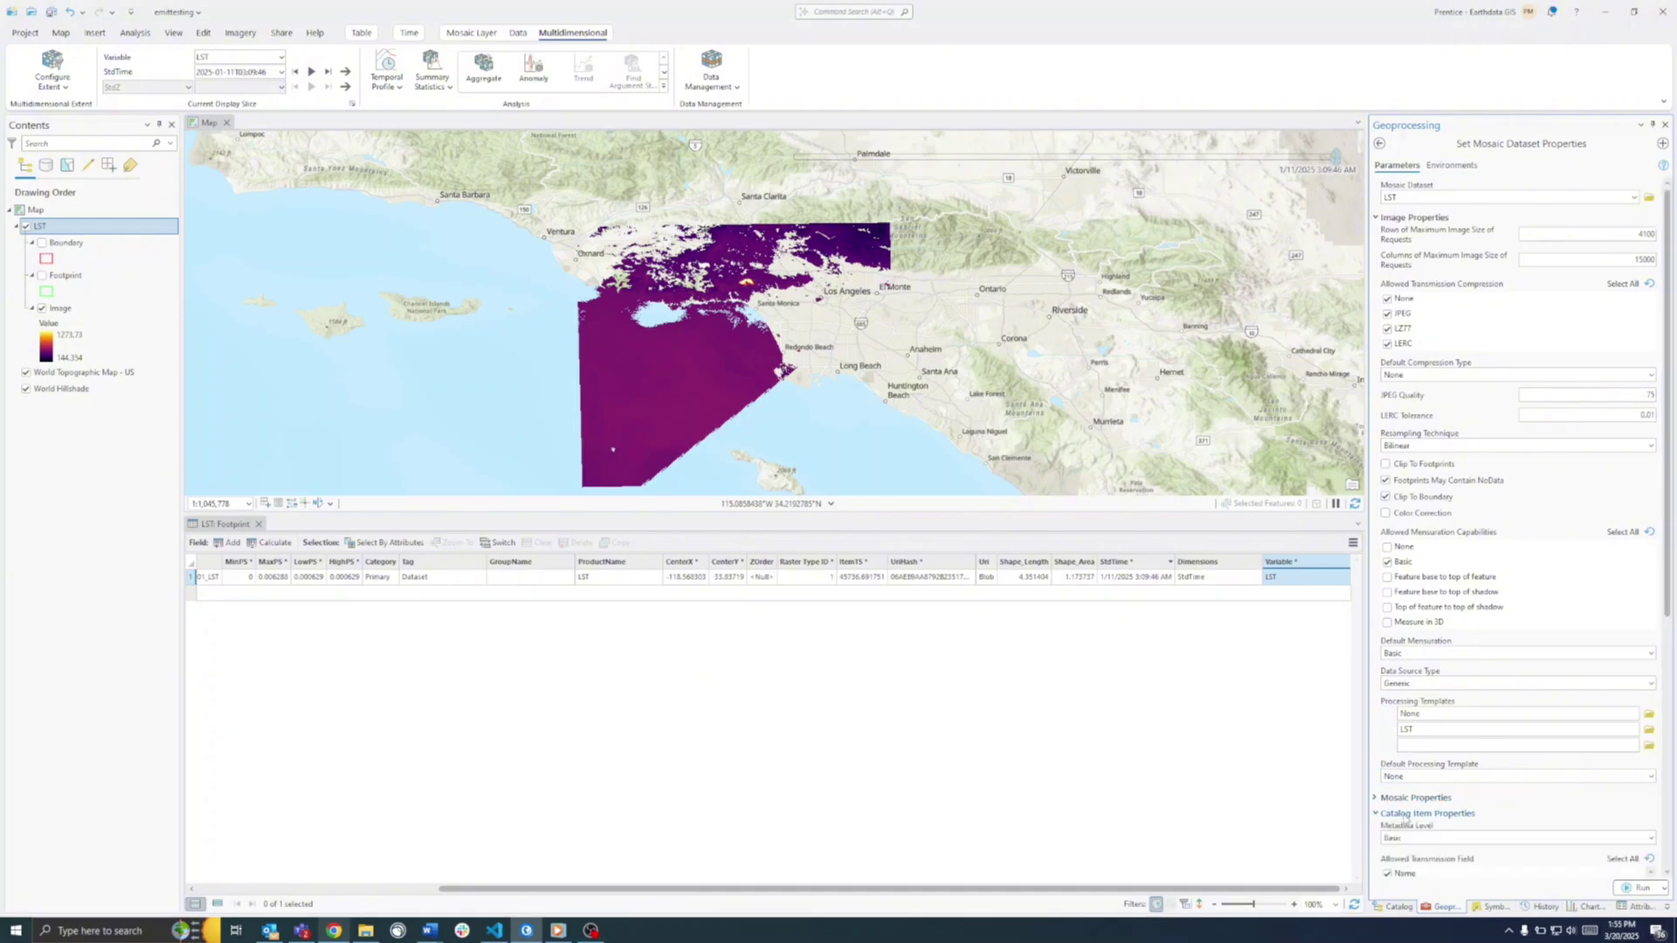
scroll(1473, 781, "down", 1)
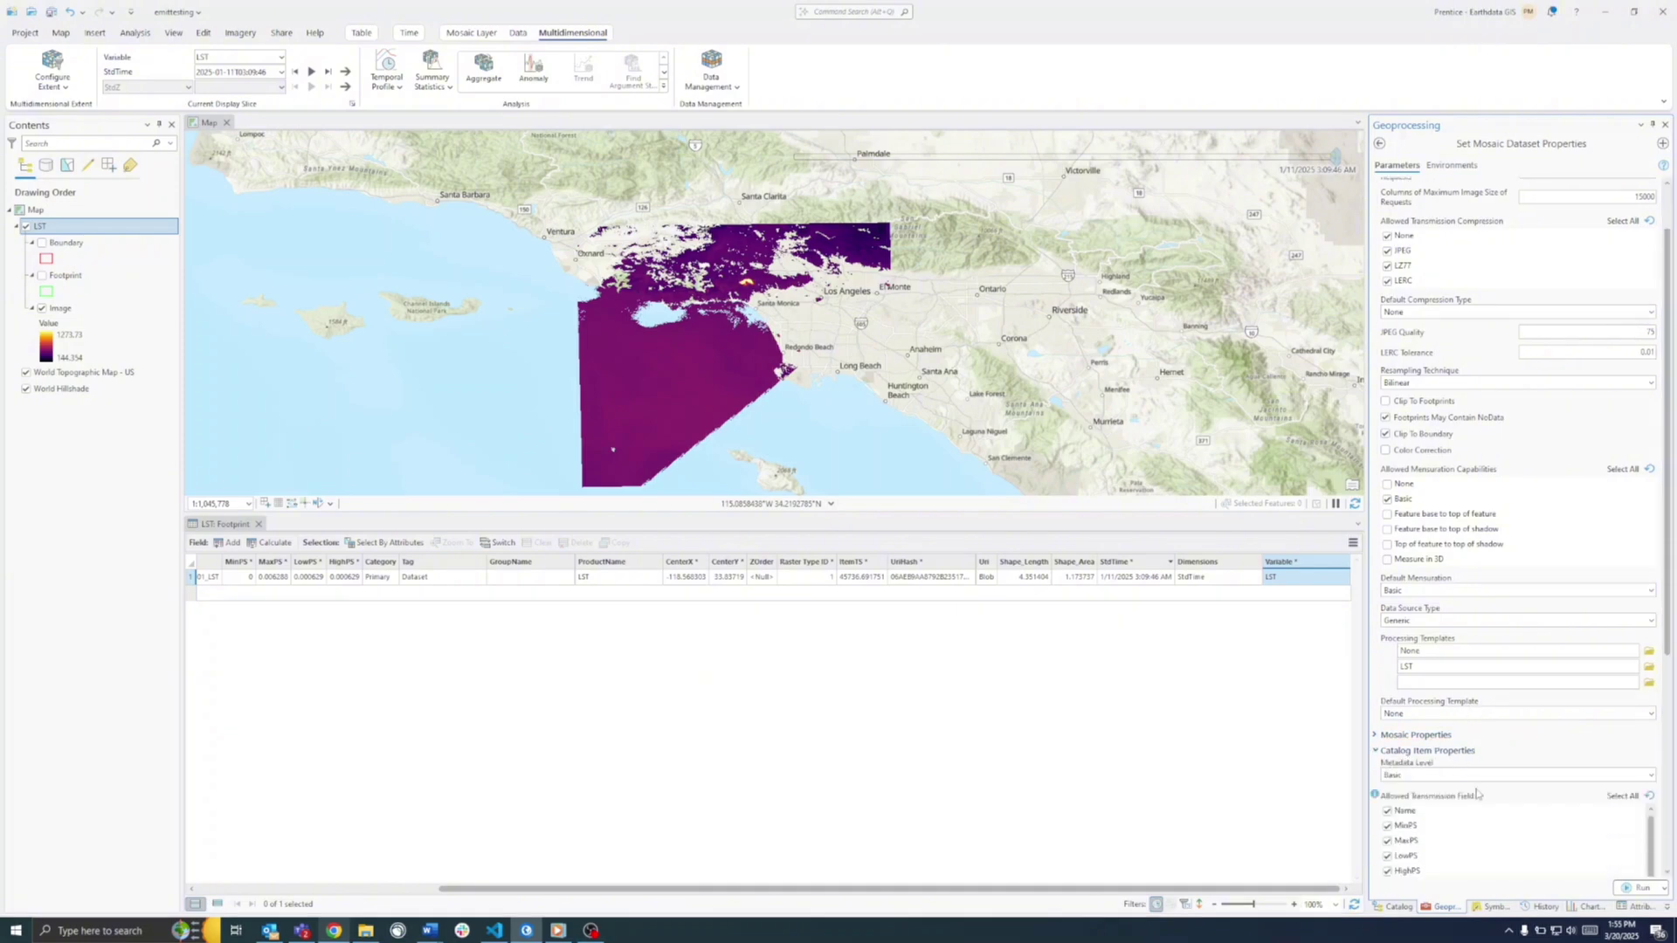
scroll(1475, 794, "down", 3)
scroll(1449, 685, "down", 3)
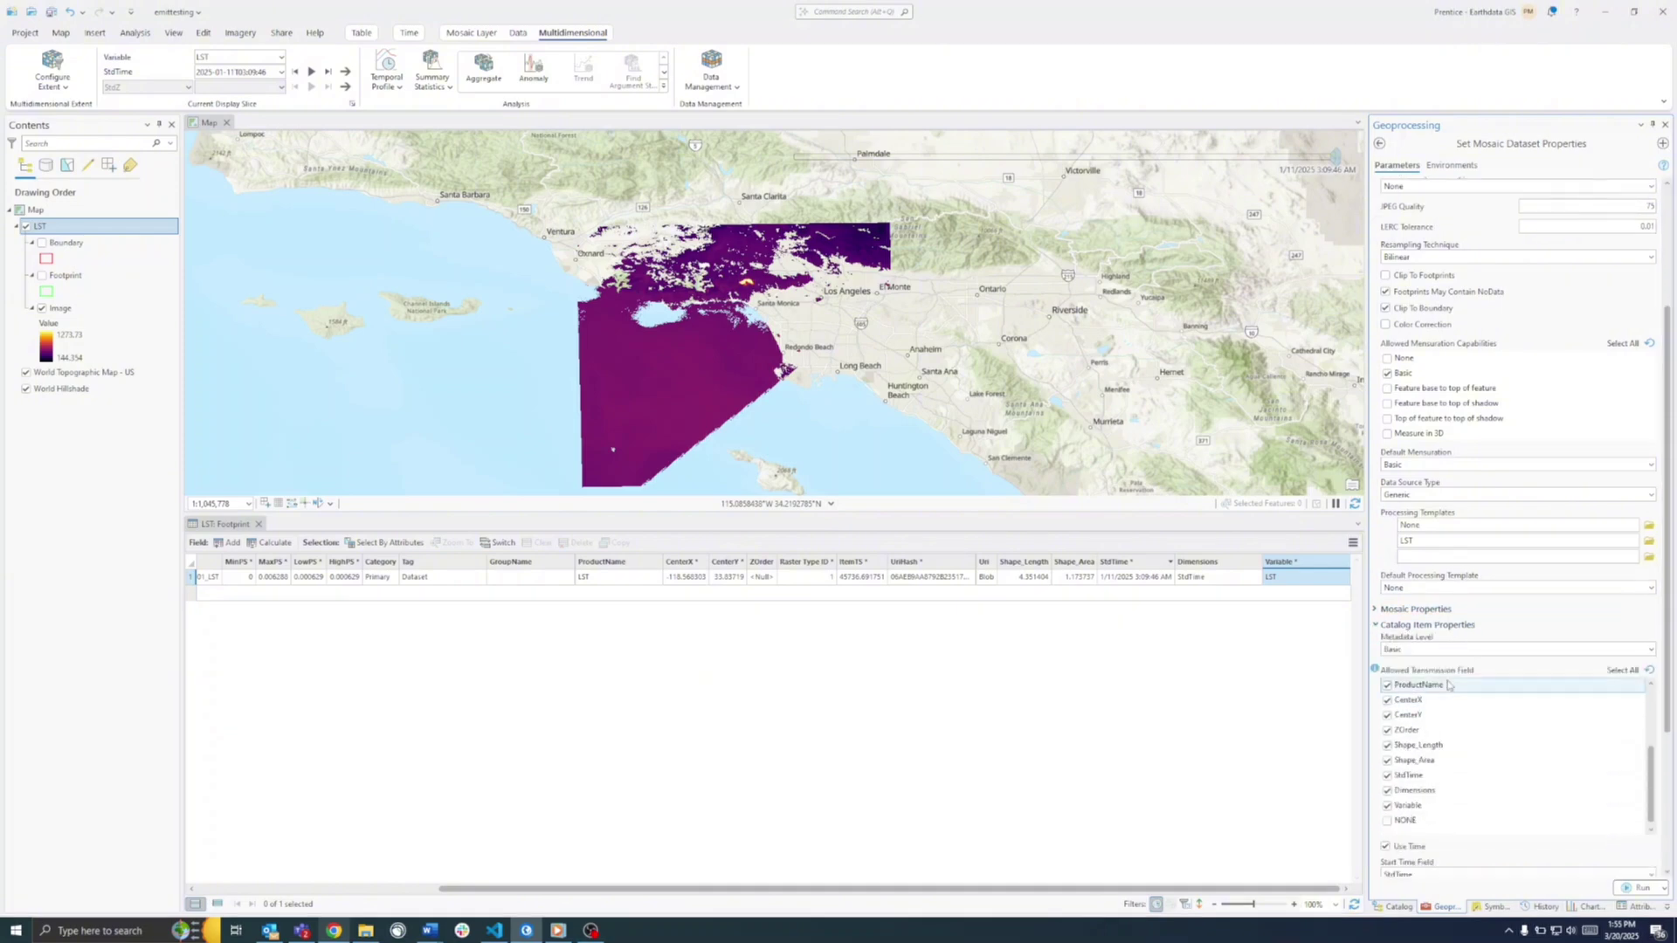
scroll(1541, 821, "down", 2)
scroll(1538, 833, "down", 3)
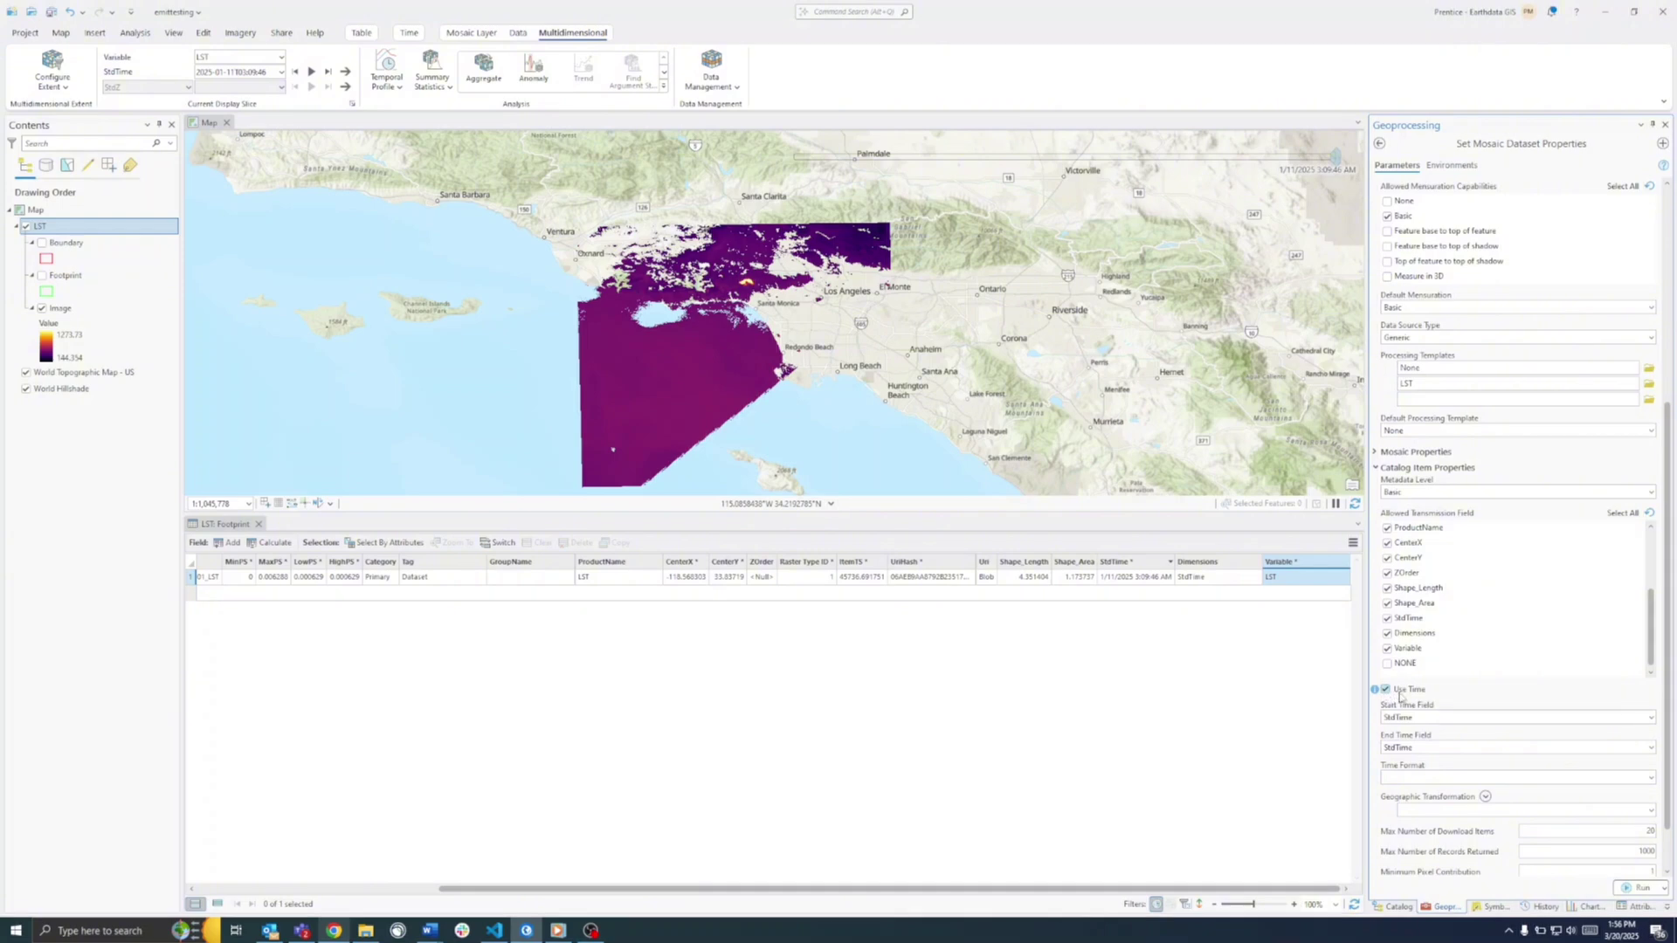
left_click(1397, 907)
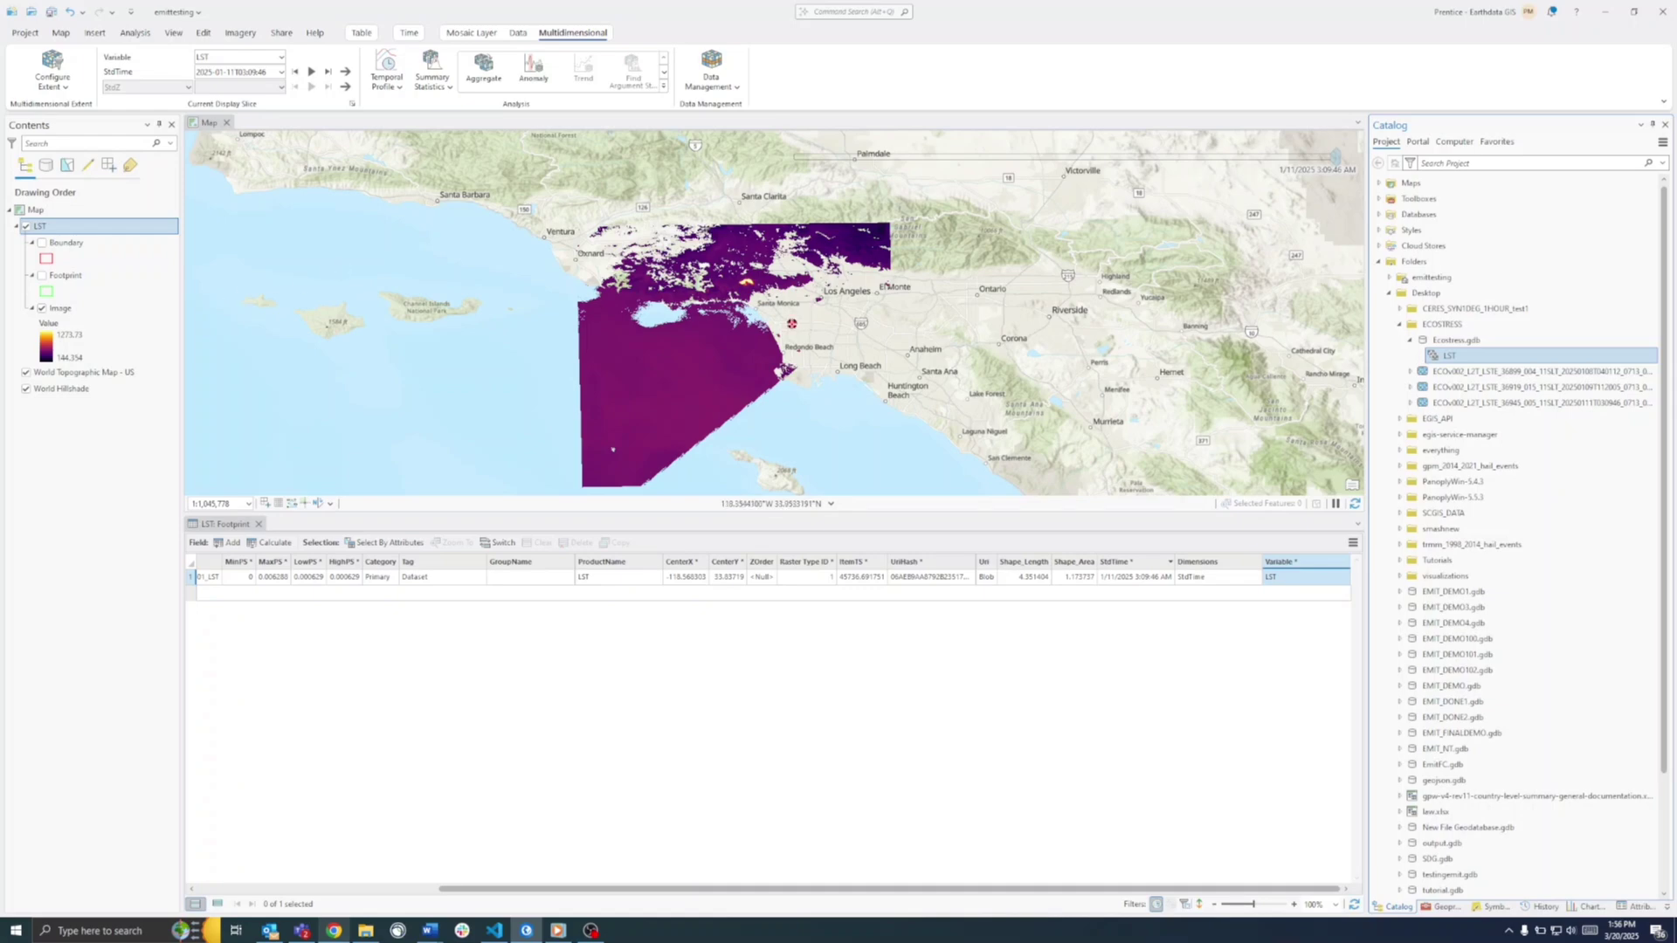
- Inspect the LST pixel values at the bright hot spot near Santa Monica and at a point over the ocean
left_click(66, 35)
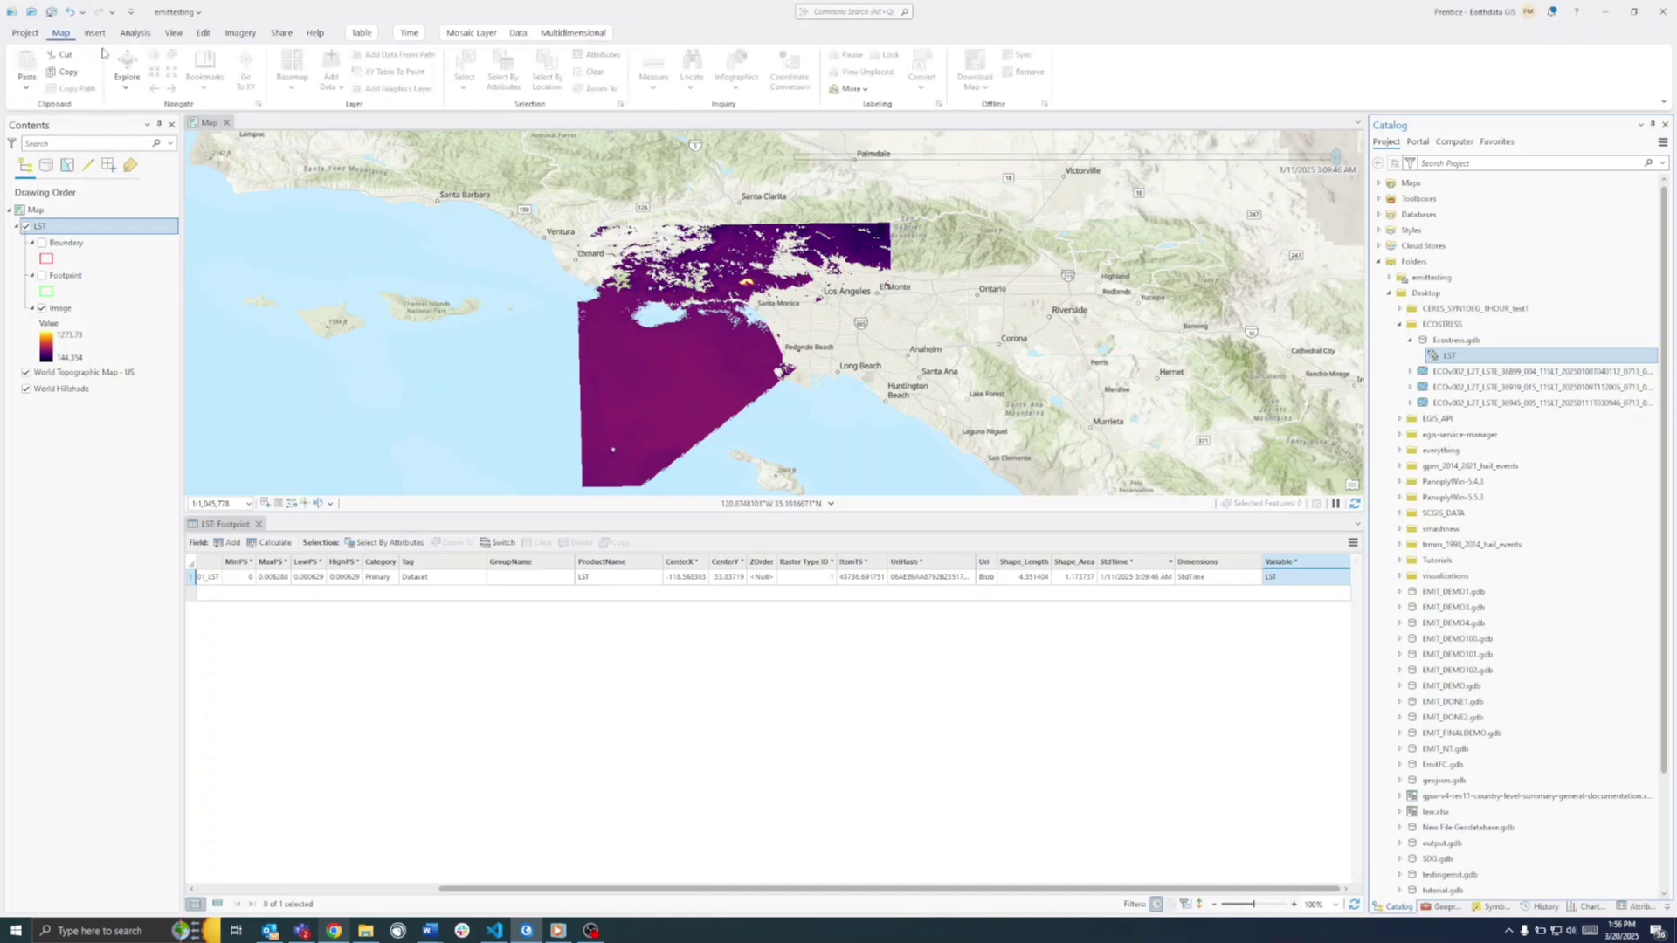
left_click(749, 286)
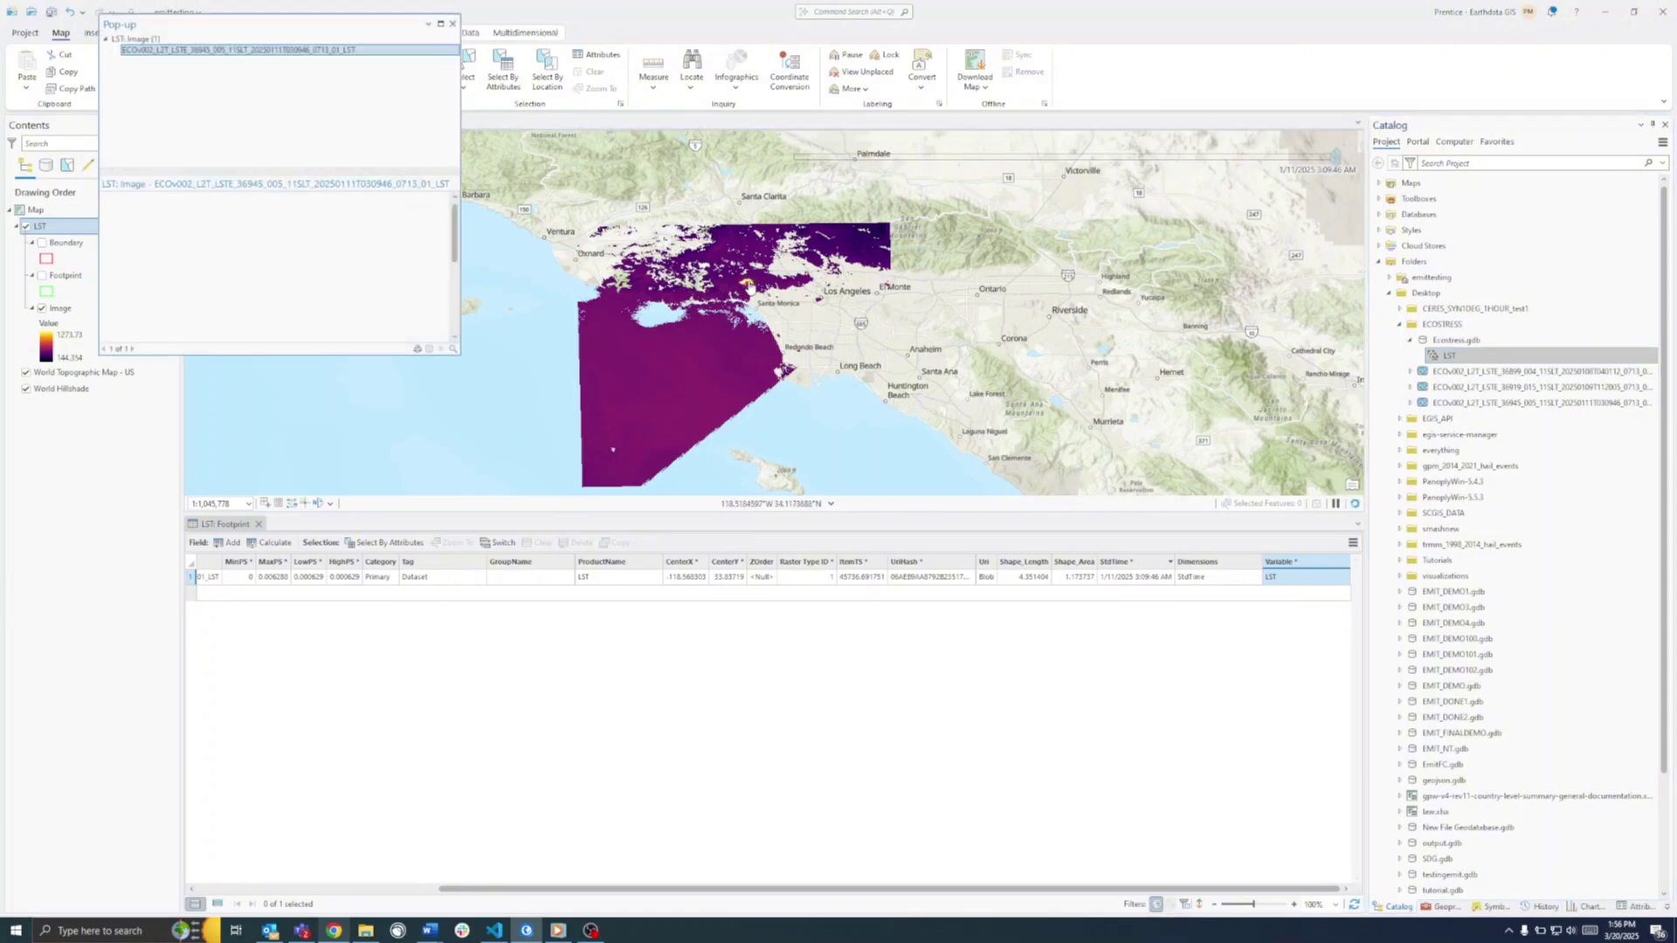
double_click(186, 208)
left_click_drag(121, 208, 107, 208)
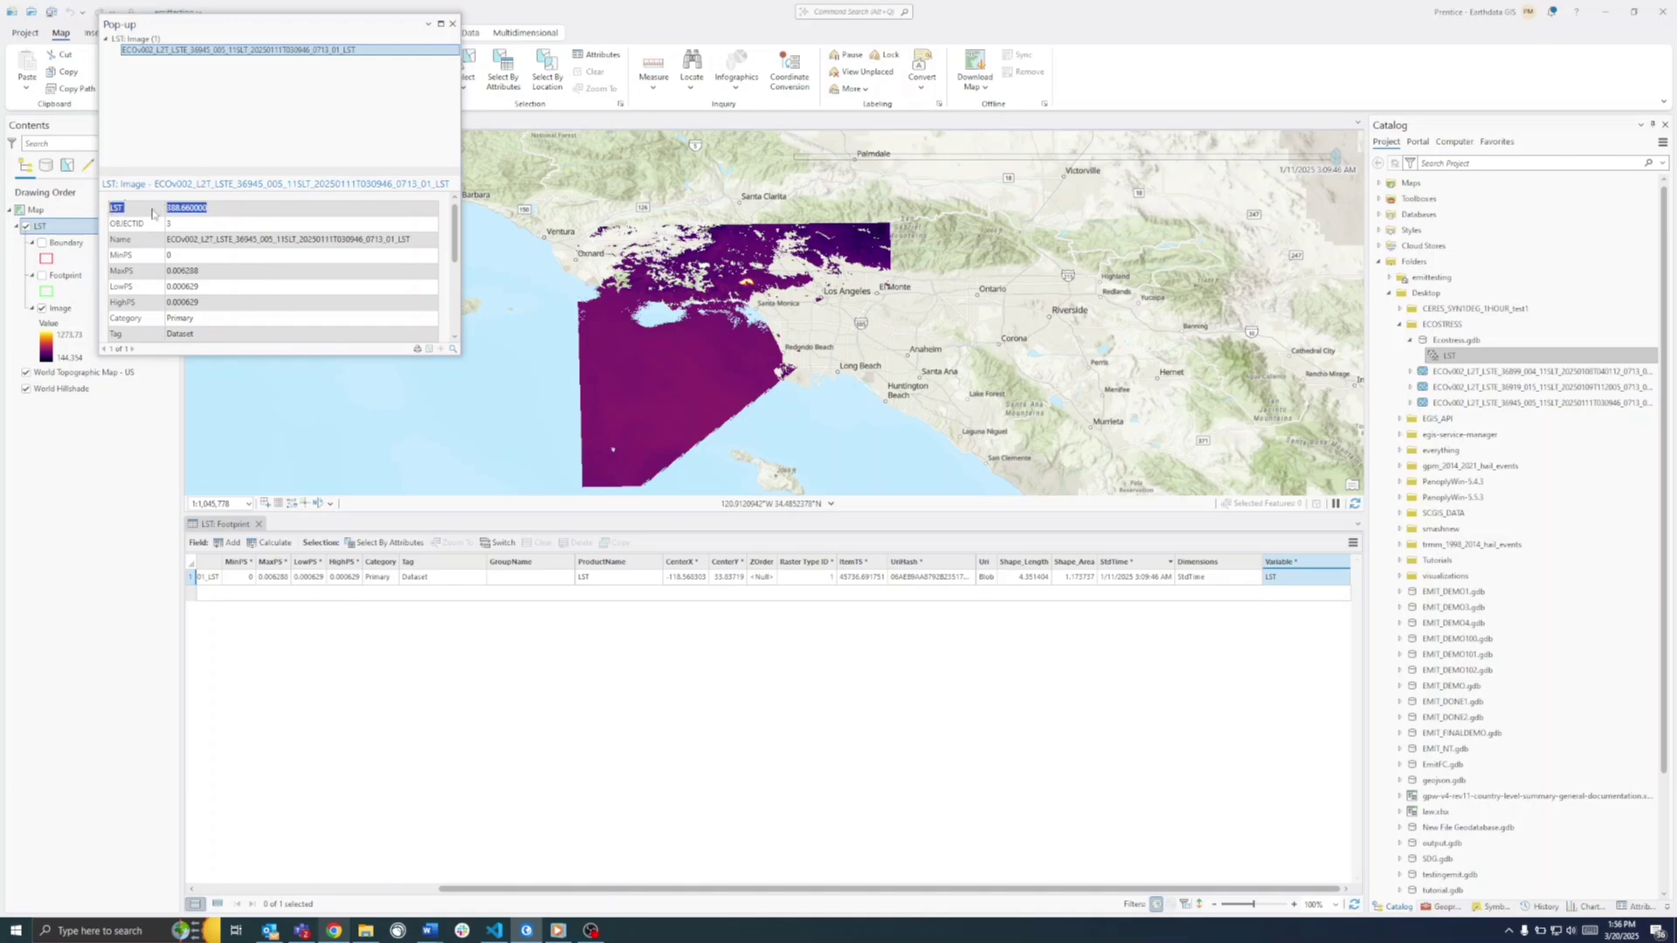
double_click(186, 208)
mouse_move(456, 231)
left_mouse_down()
mouse_move(459, 264)
mouse_move(457, 234)
left_mouse_up()
left_click(452, 23)
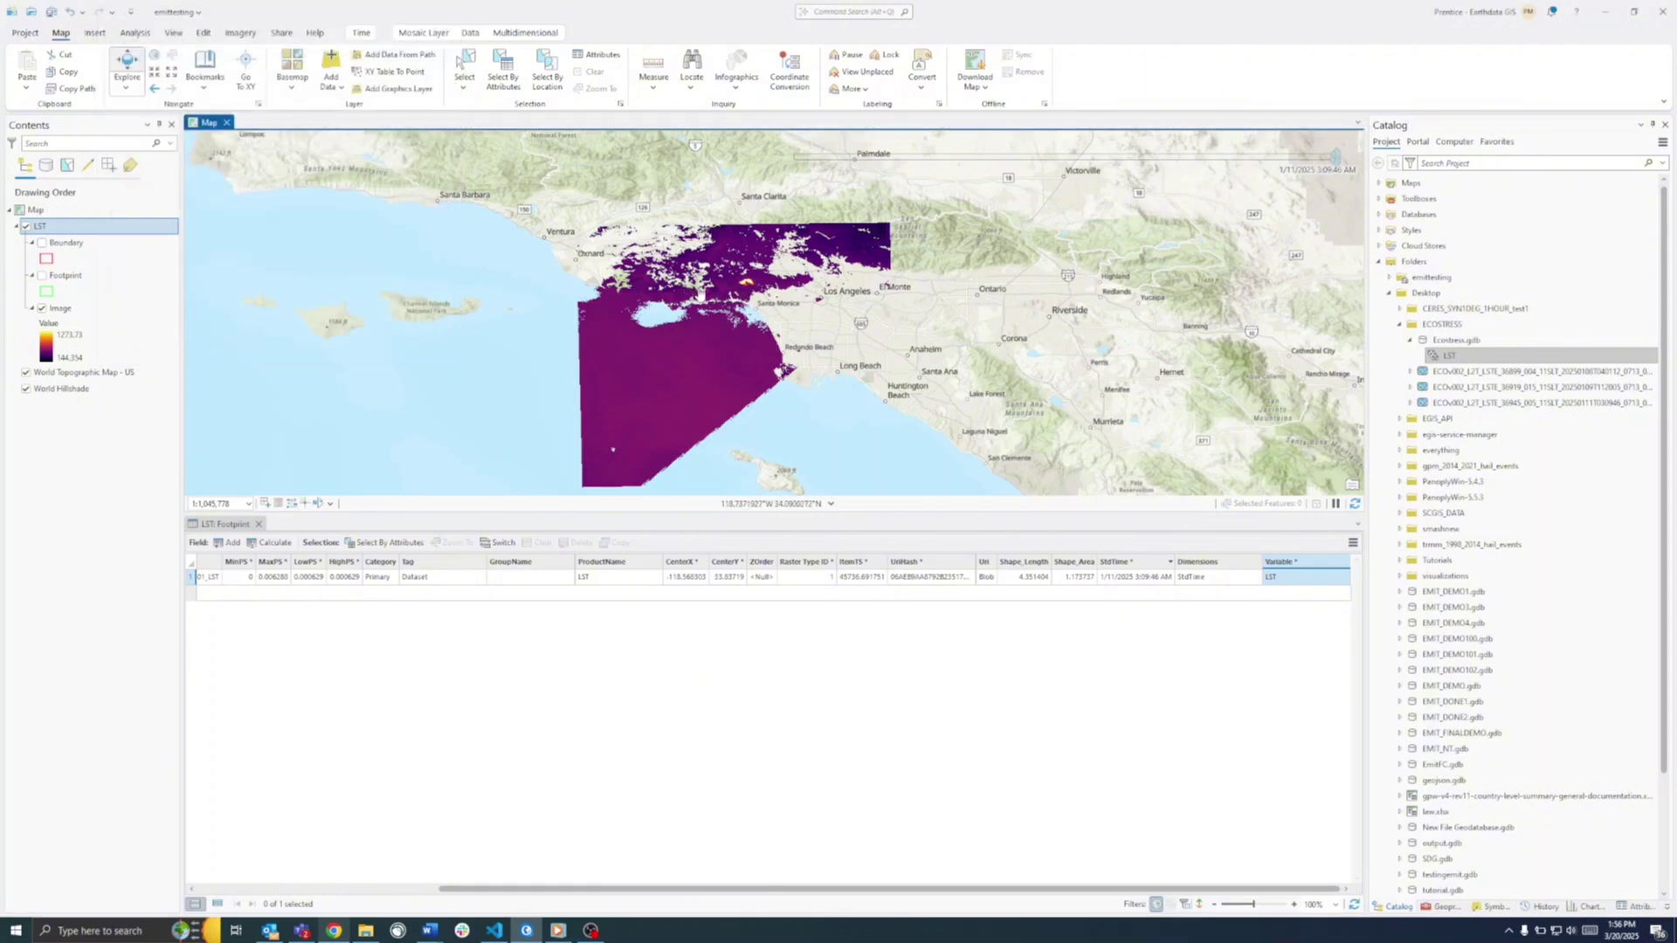
left_click(689, 350)
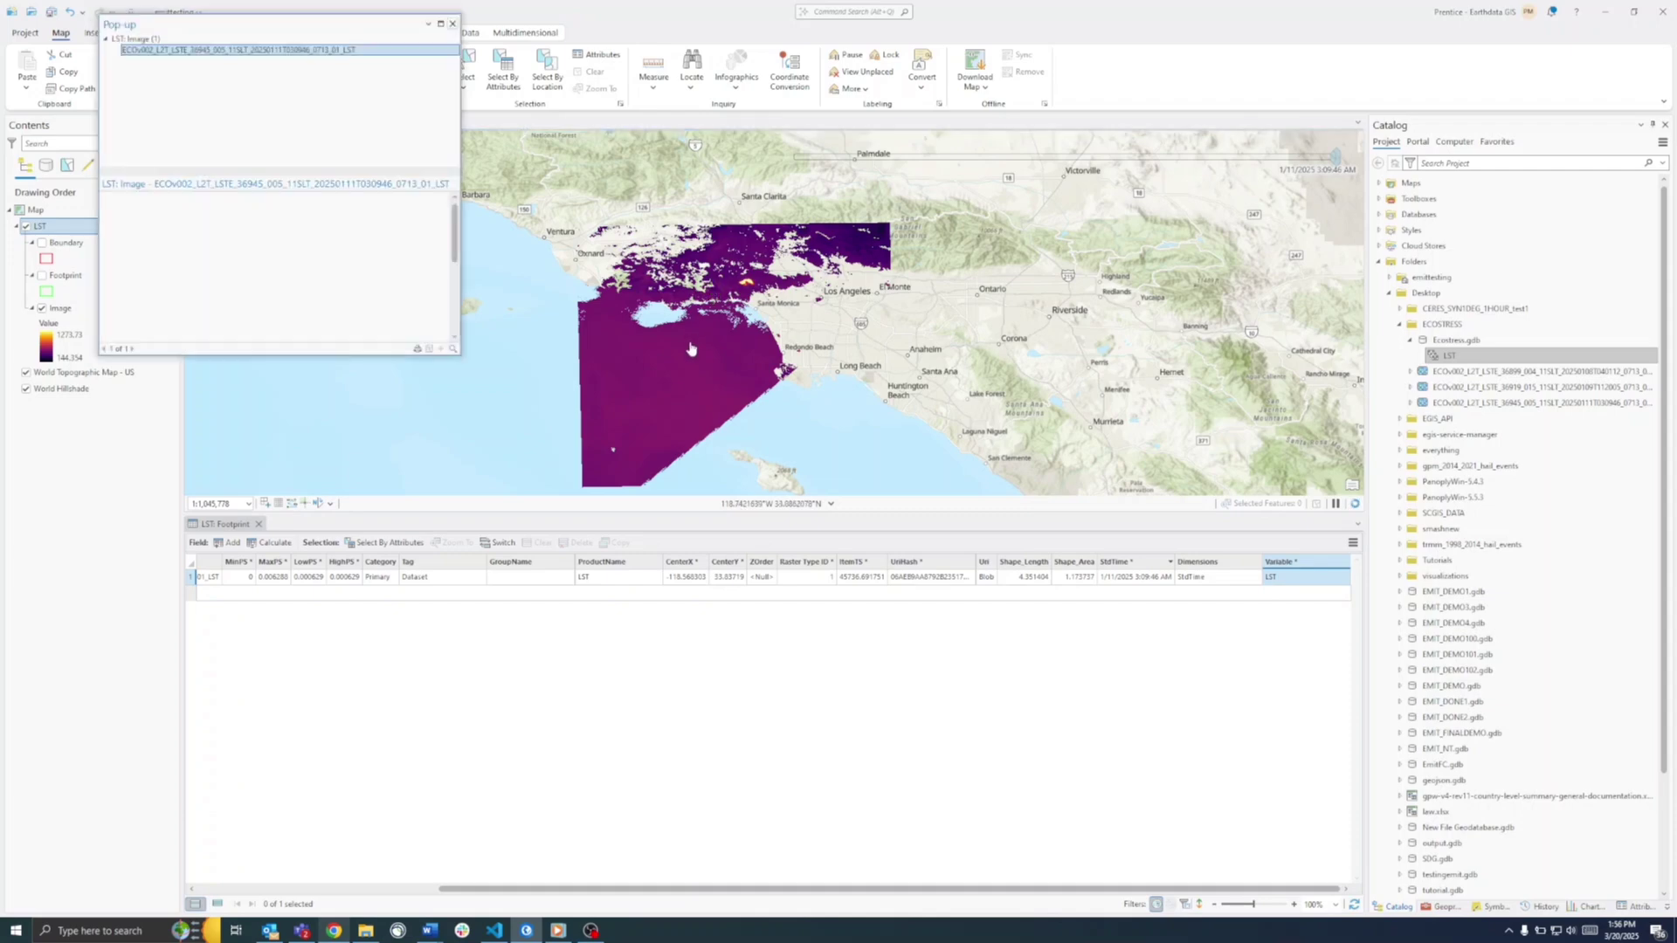
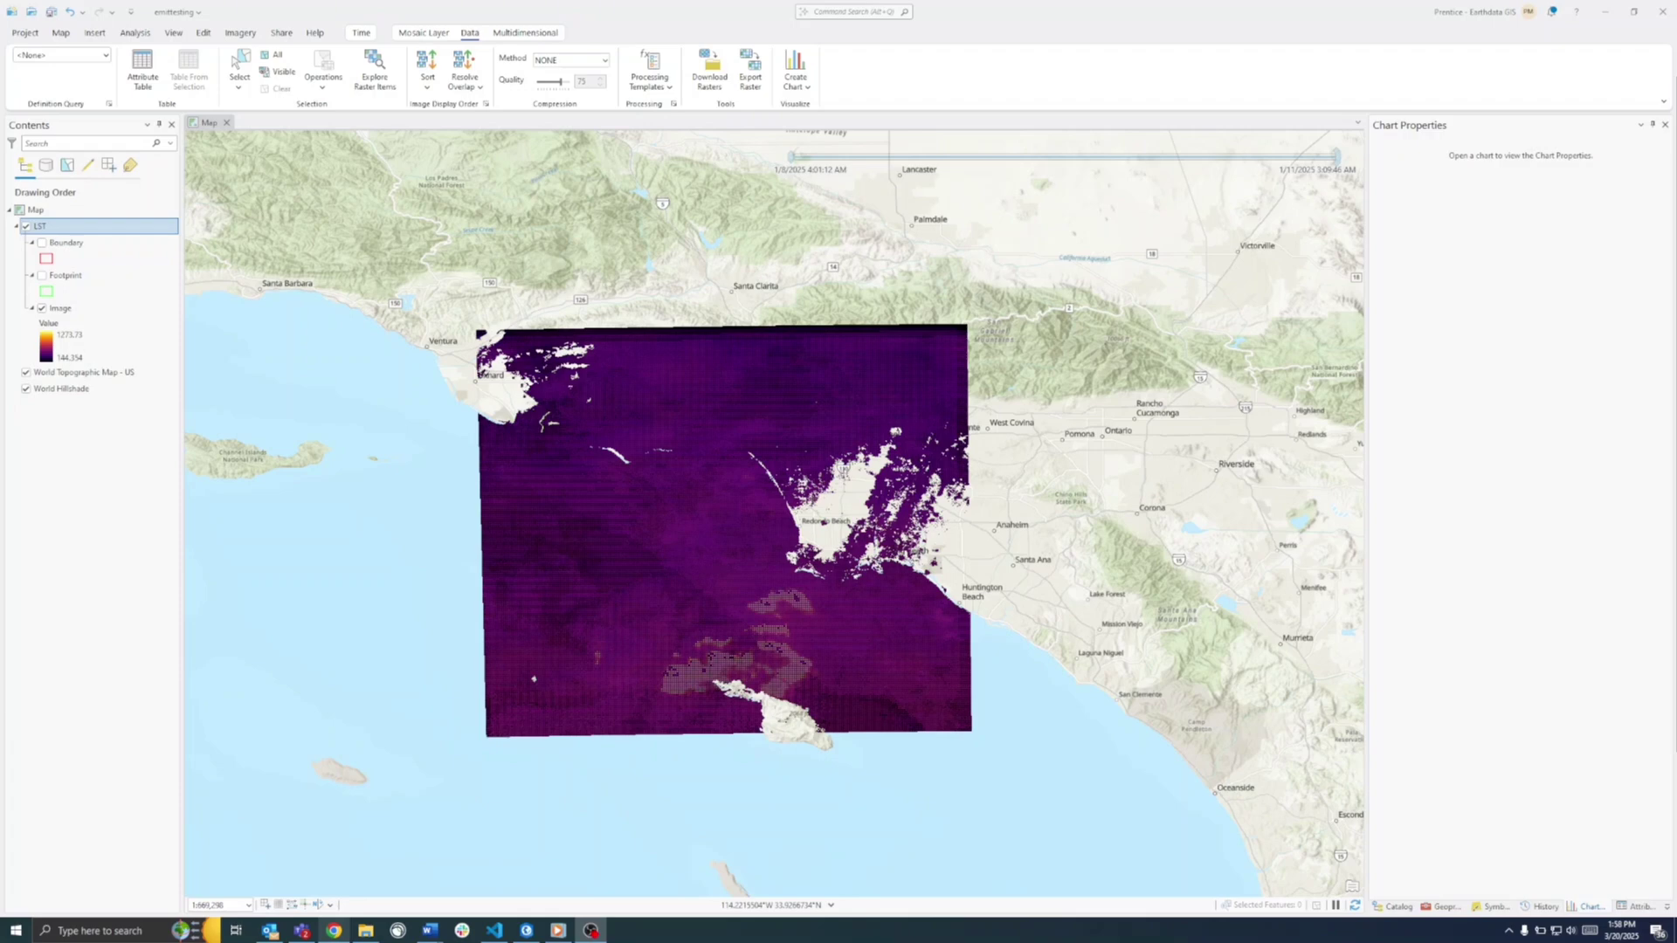
- Create a temporal profile chart for the LST mosaic and dismiss the map pop-up
left_click(794, 70)
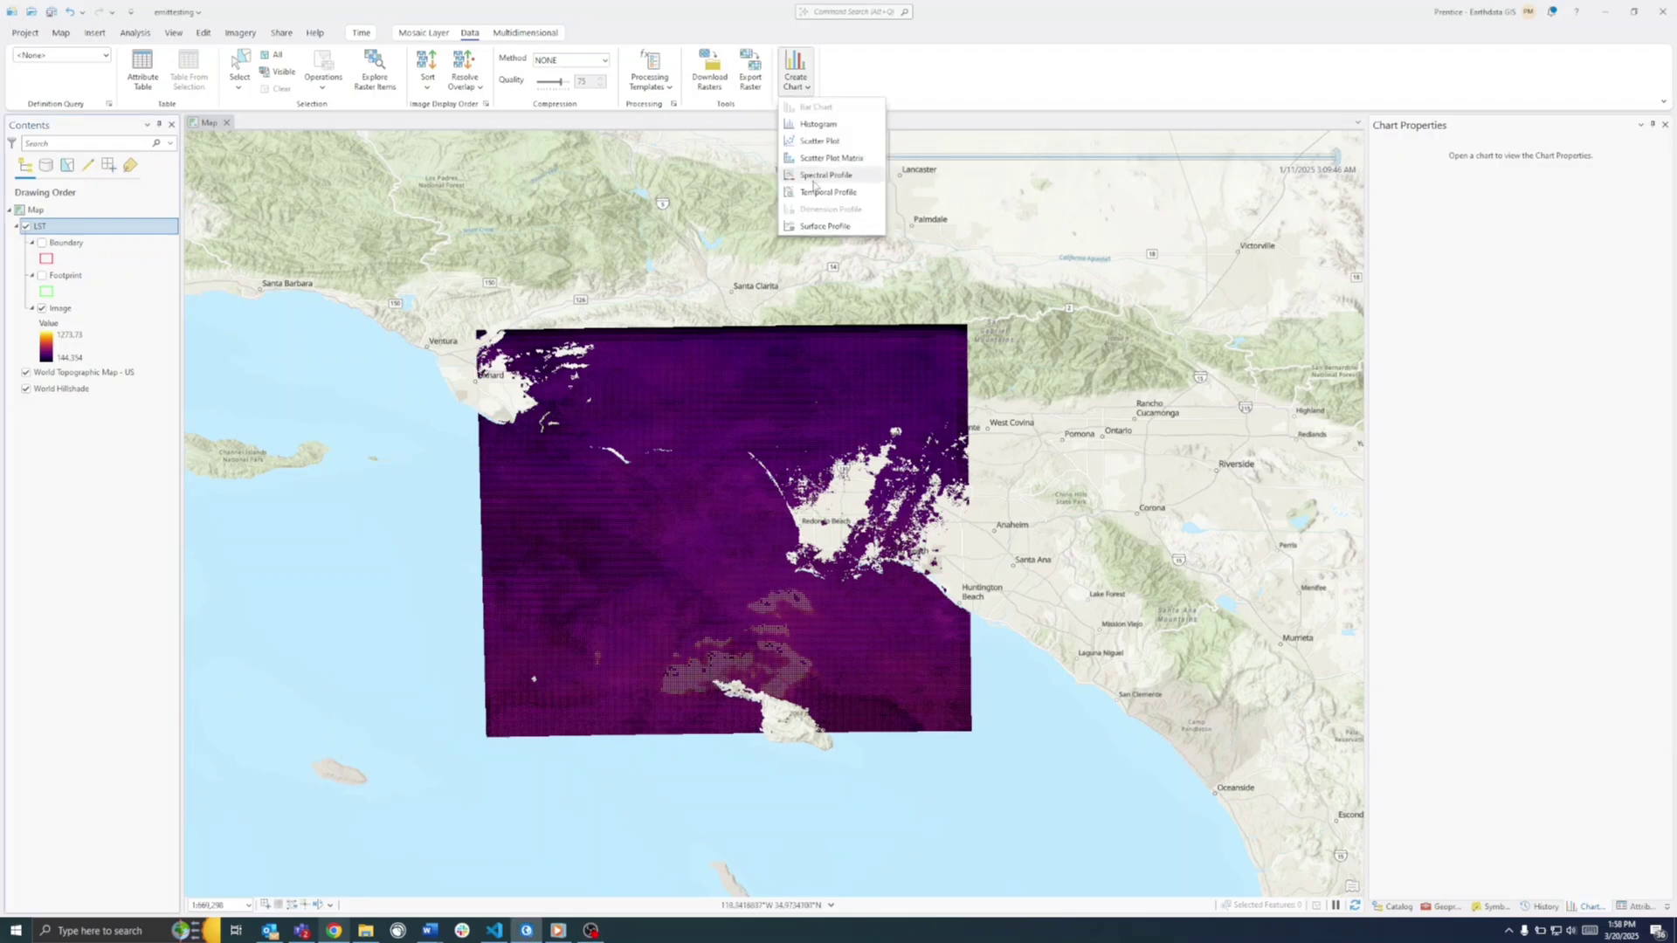
left_click(515, 37)
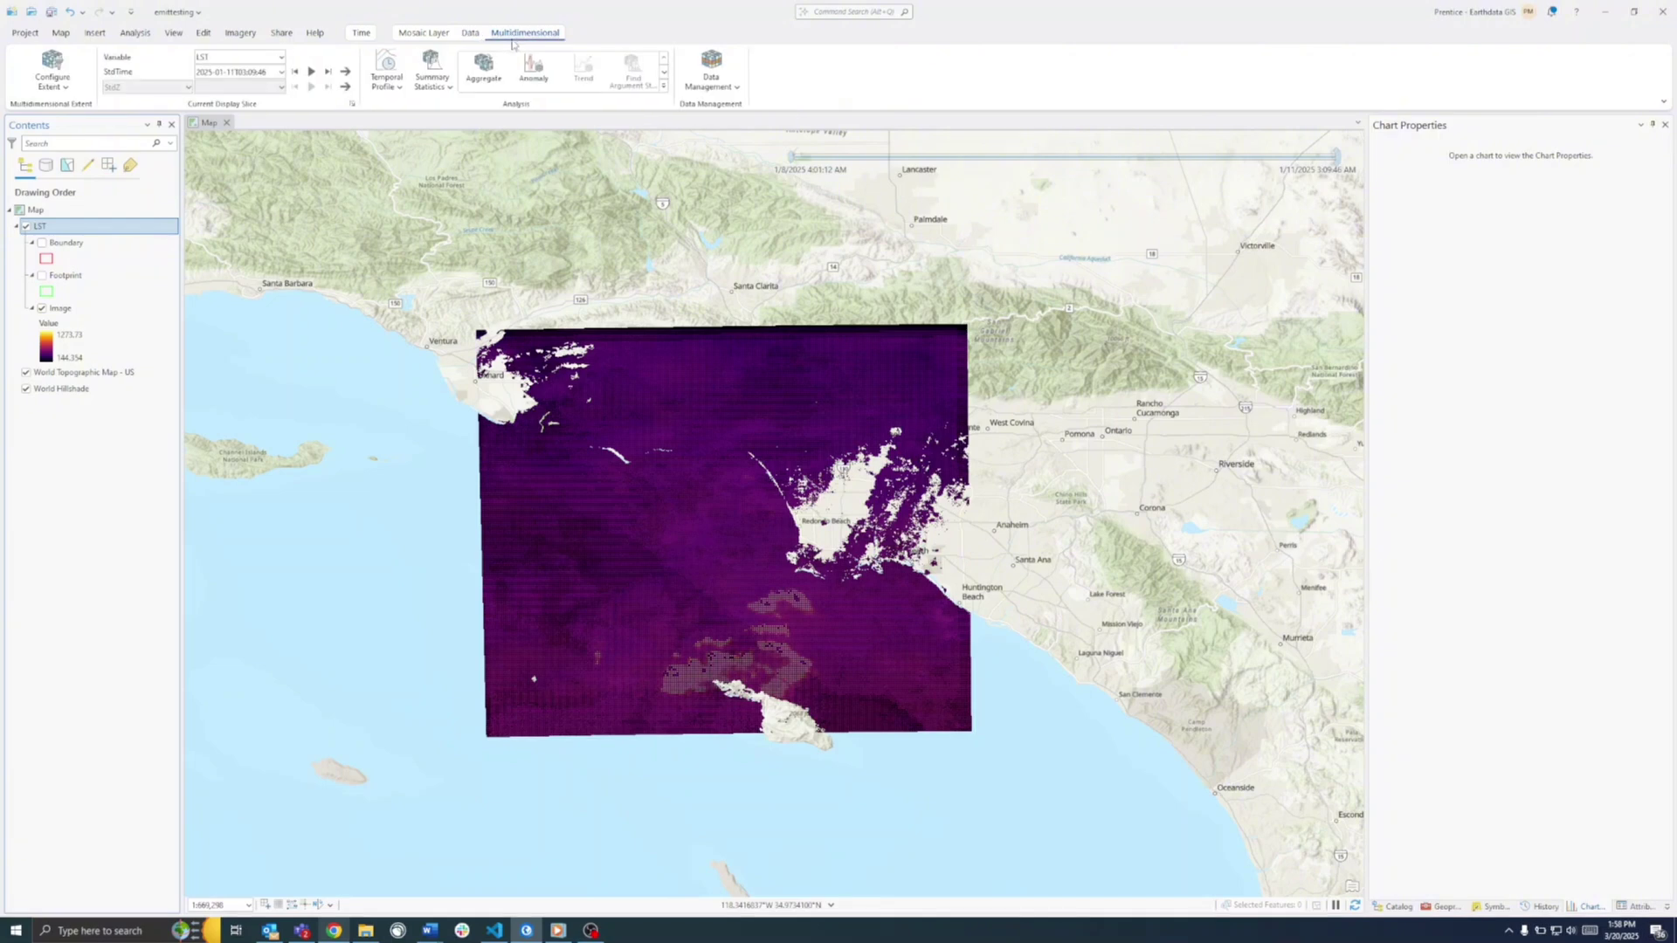
left_click(386, 67)
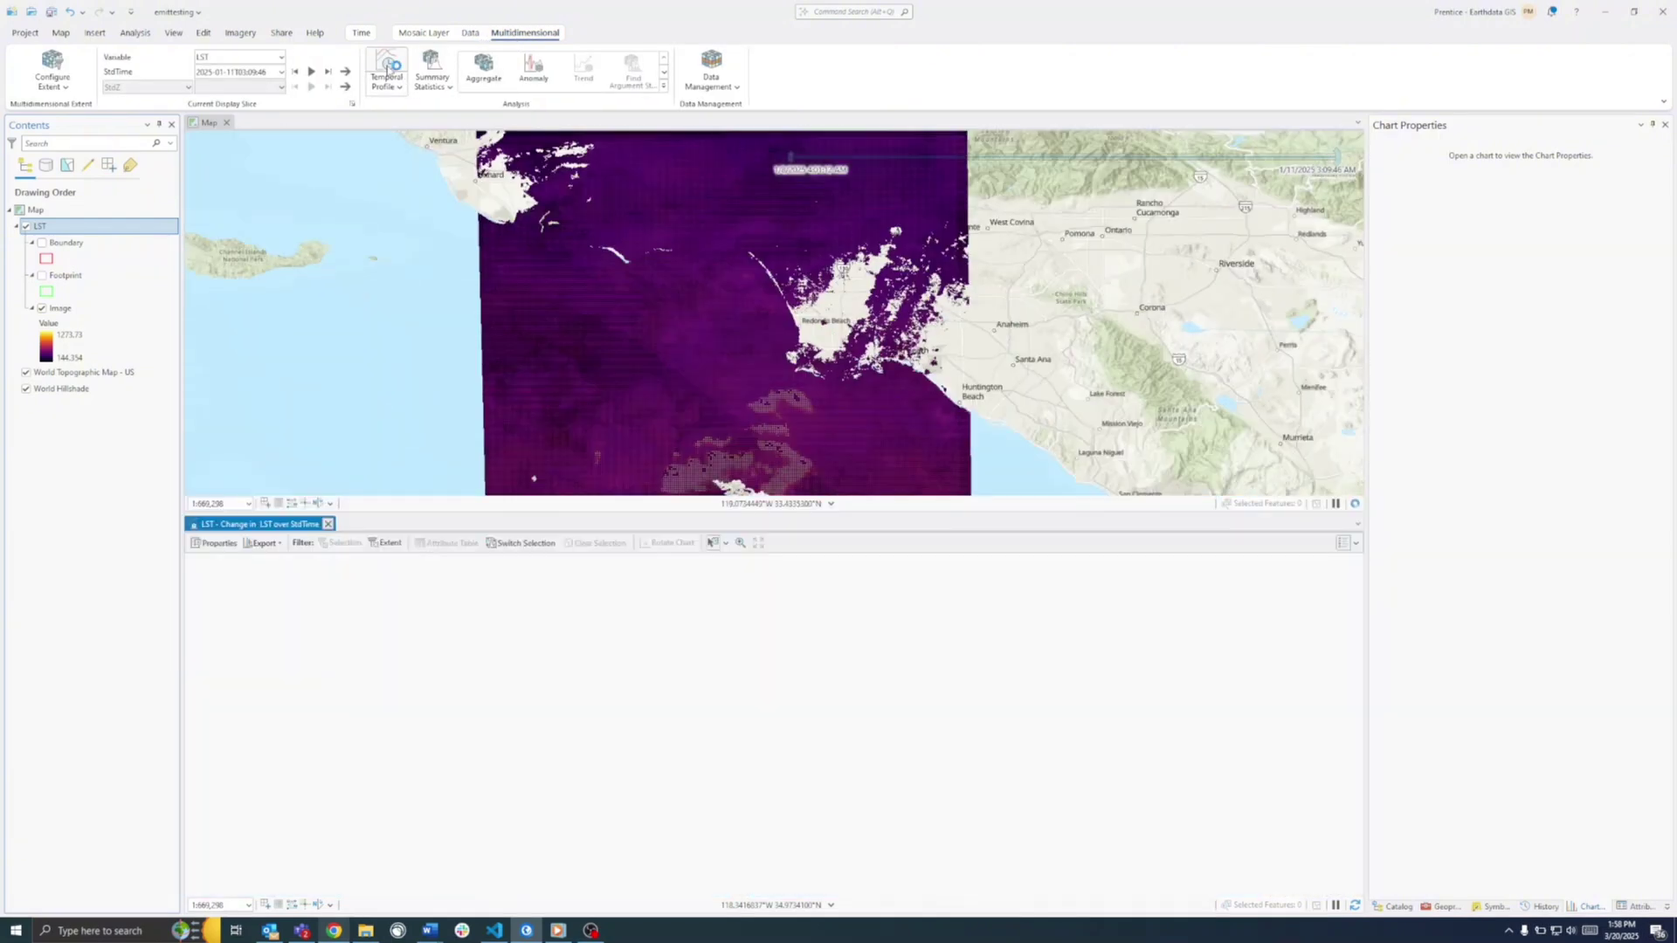
left_click(675, 333)
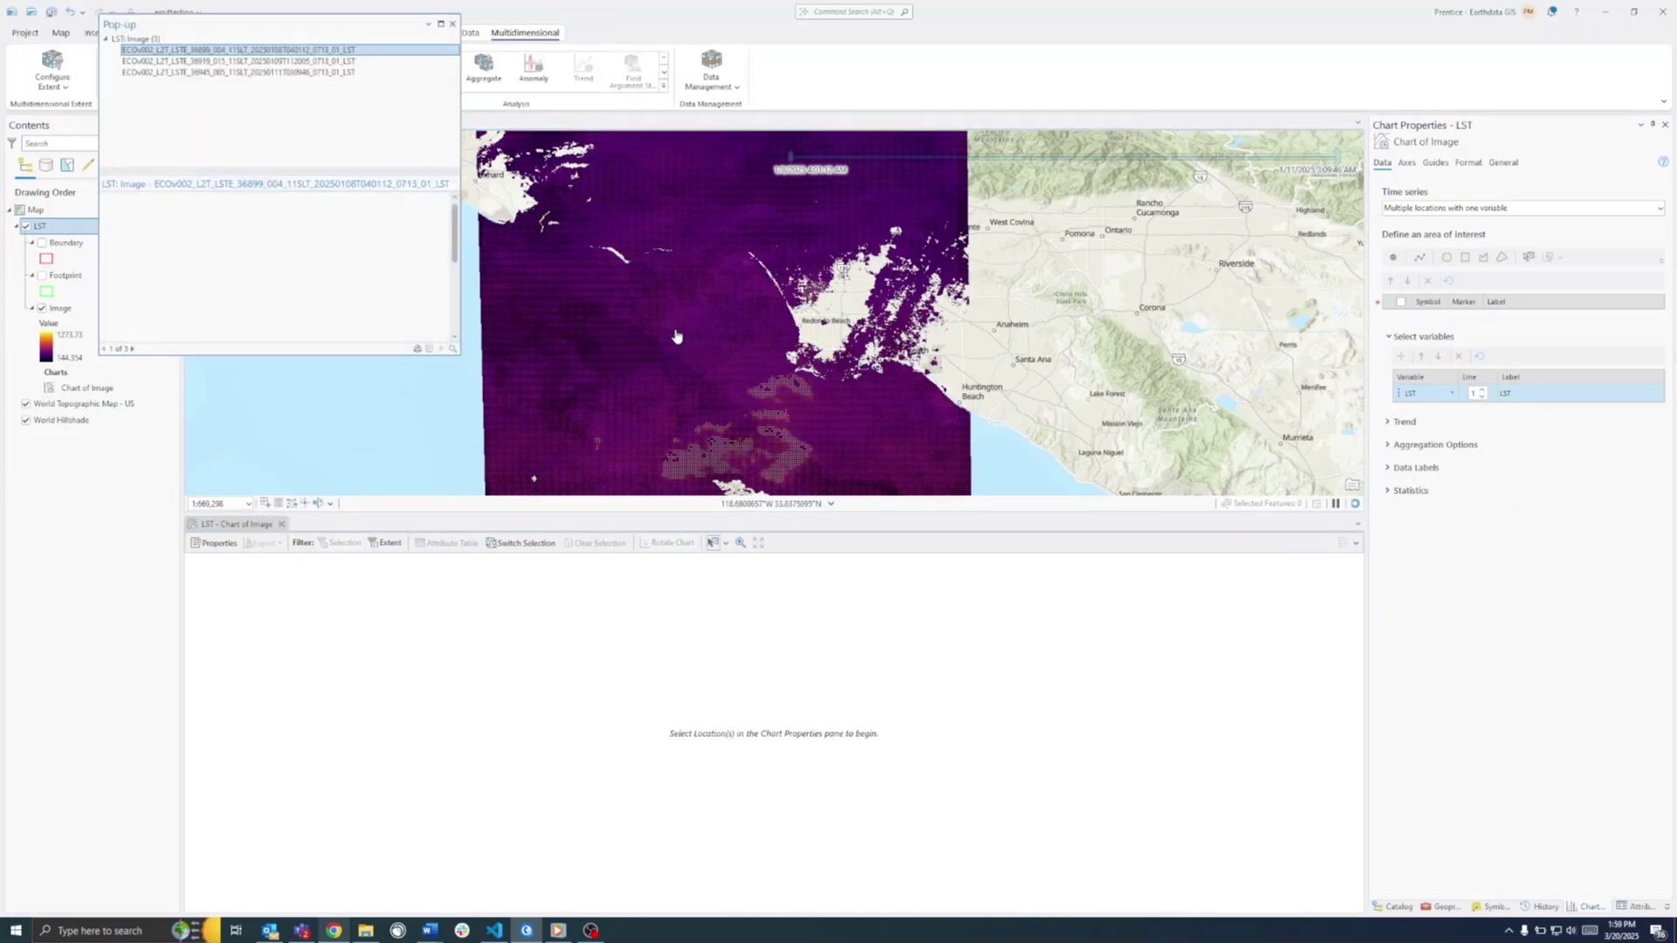
left_click(453, 23)
- Add two point locations to the temporal profile, one offshore southwest of Redondo Beach and one nearer the coast northwest of it
left_click(1392, 257)
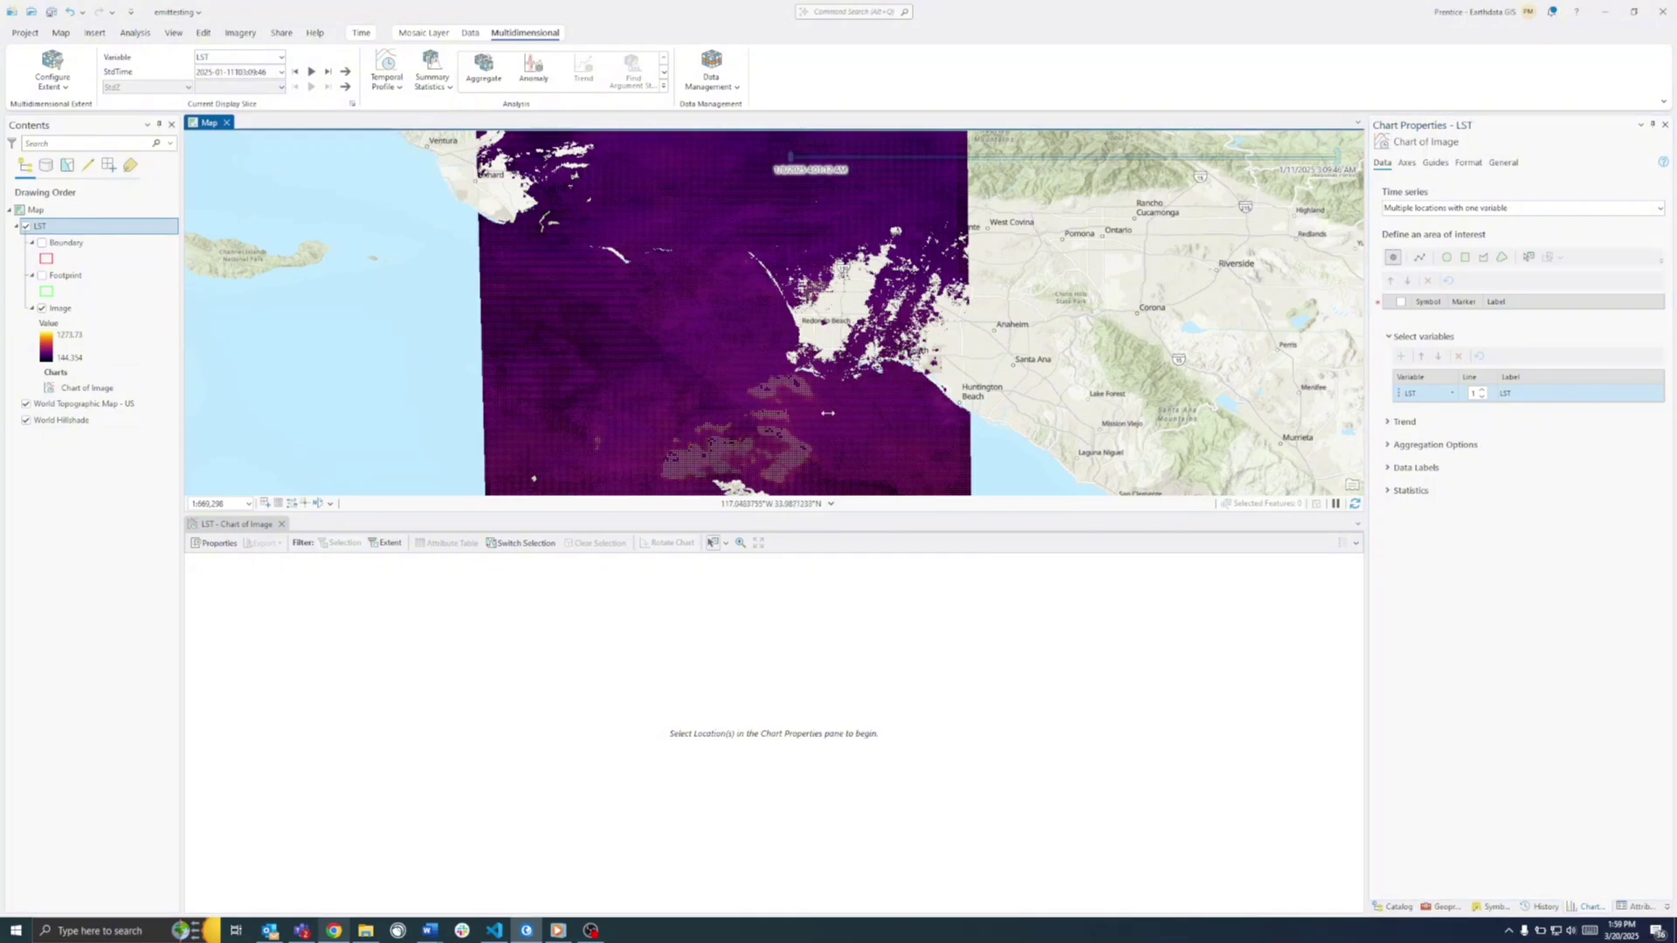
left_click(696, 365)
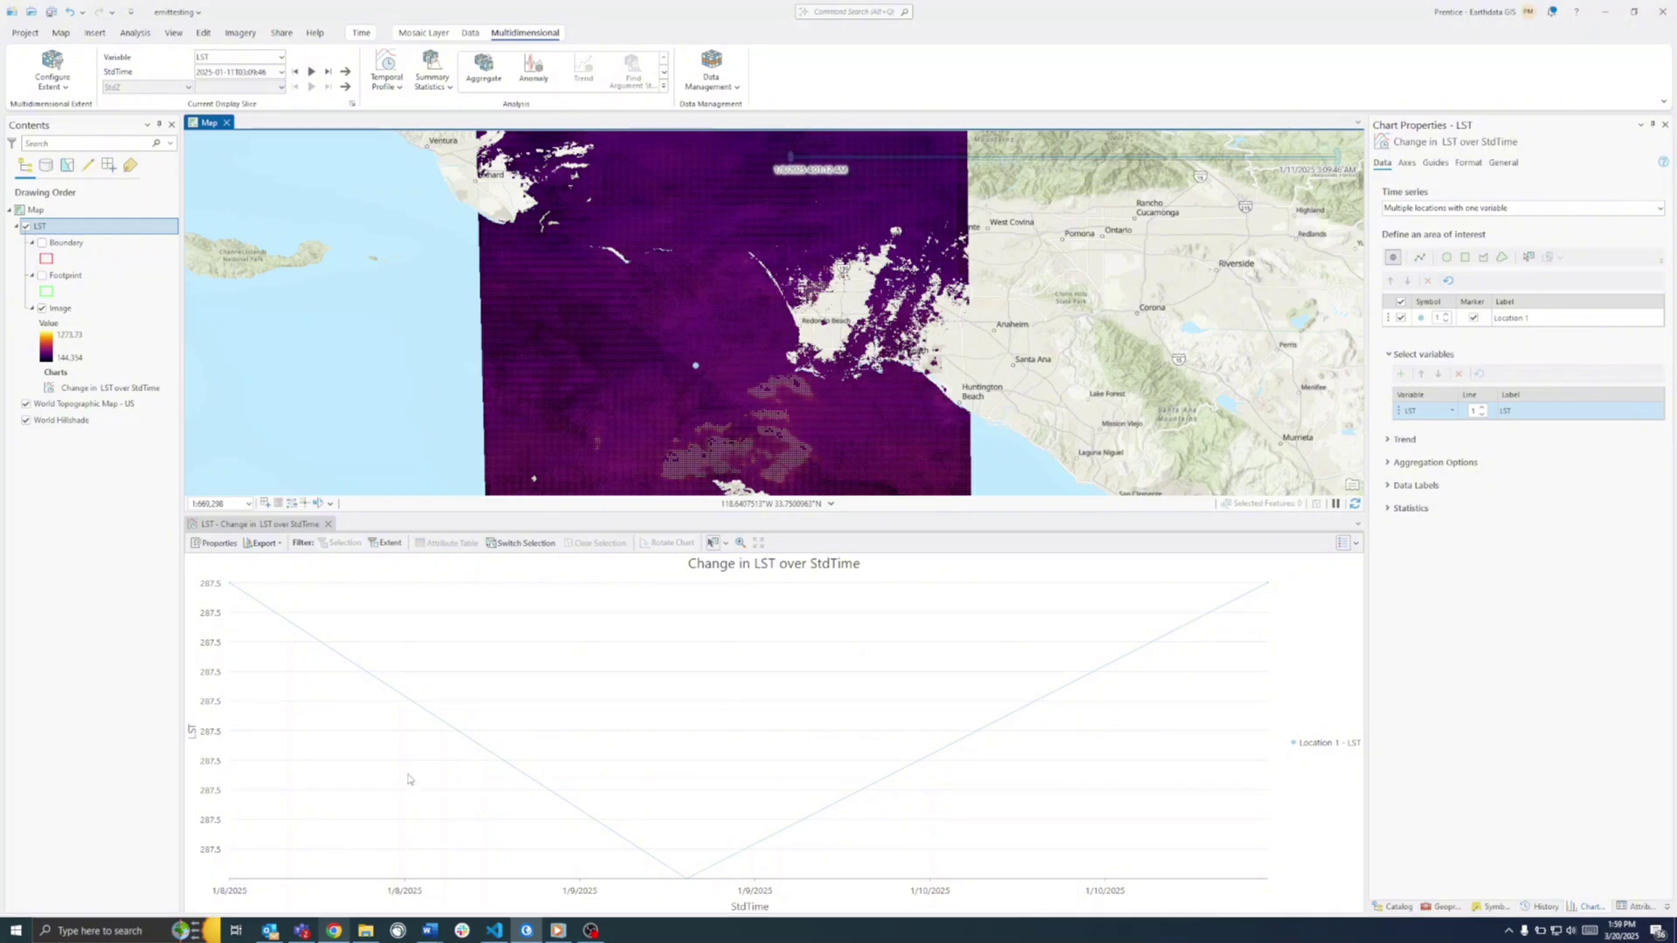
mouse_move(228, 581)
left_click(747, 267)
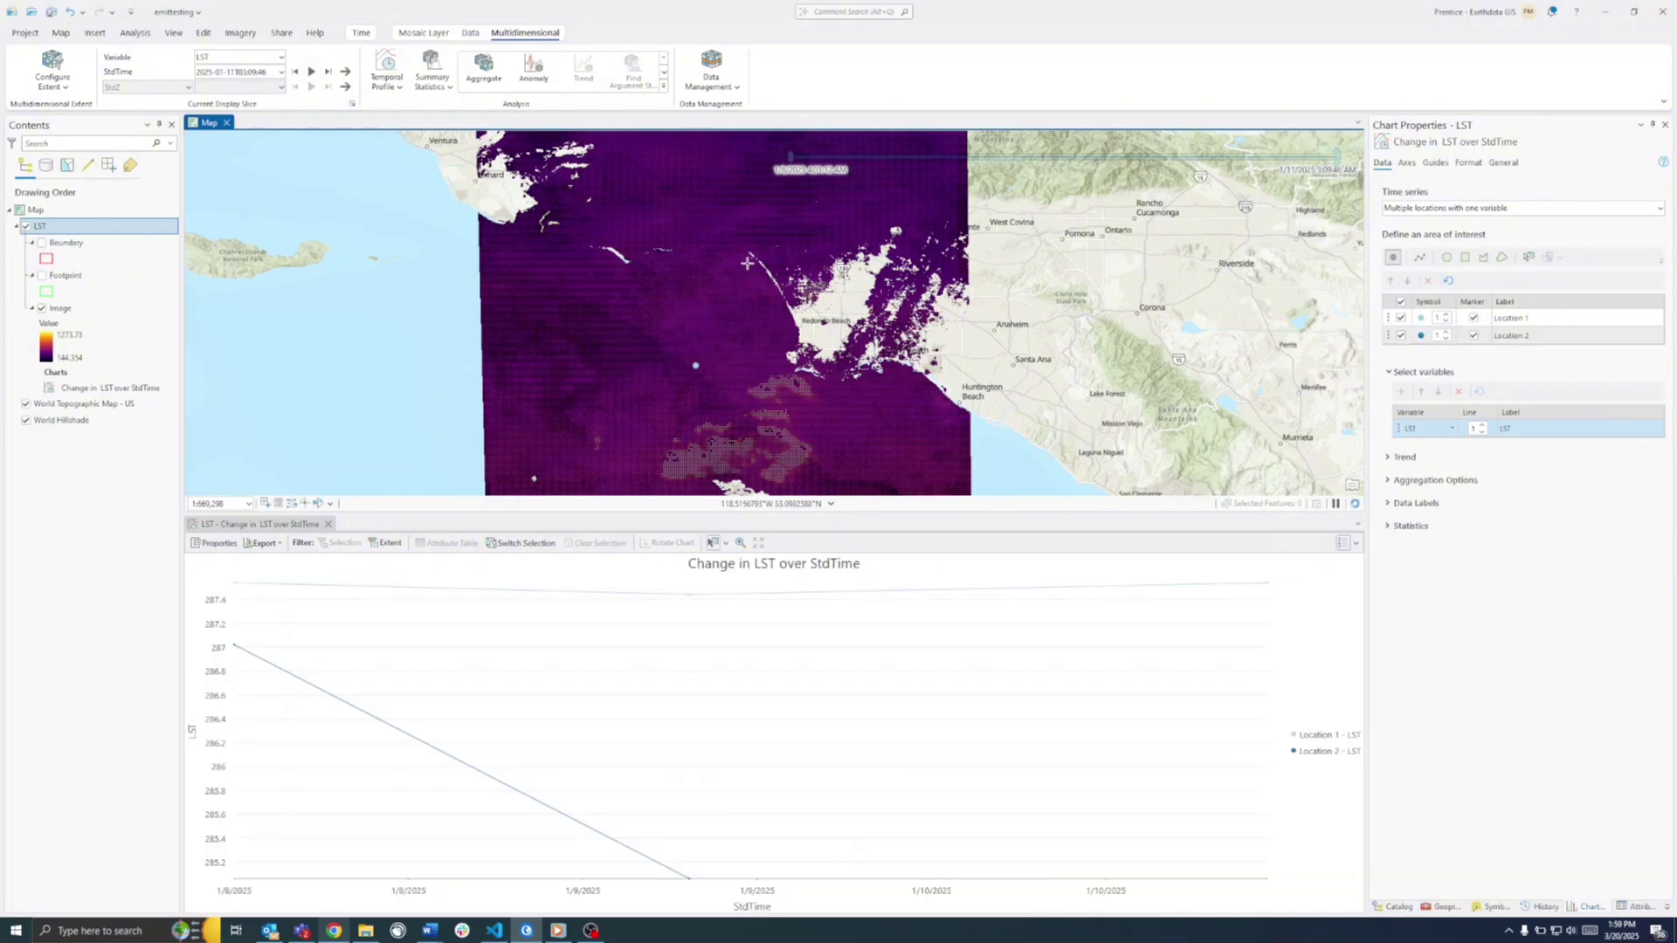